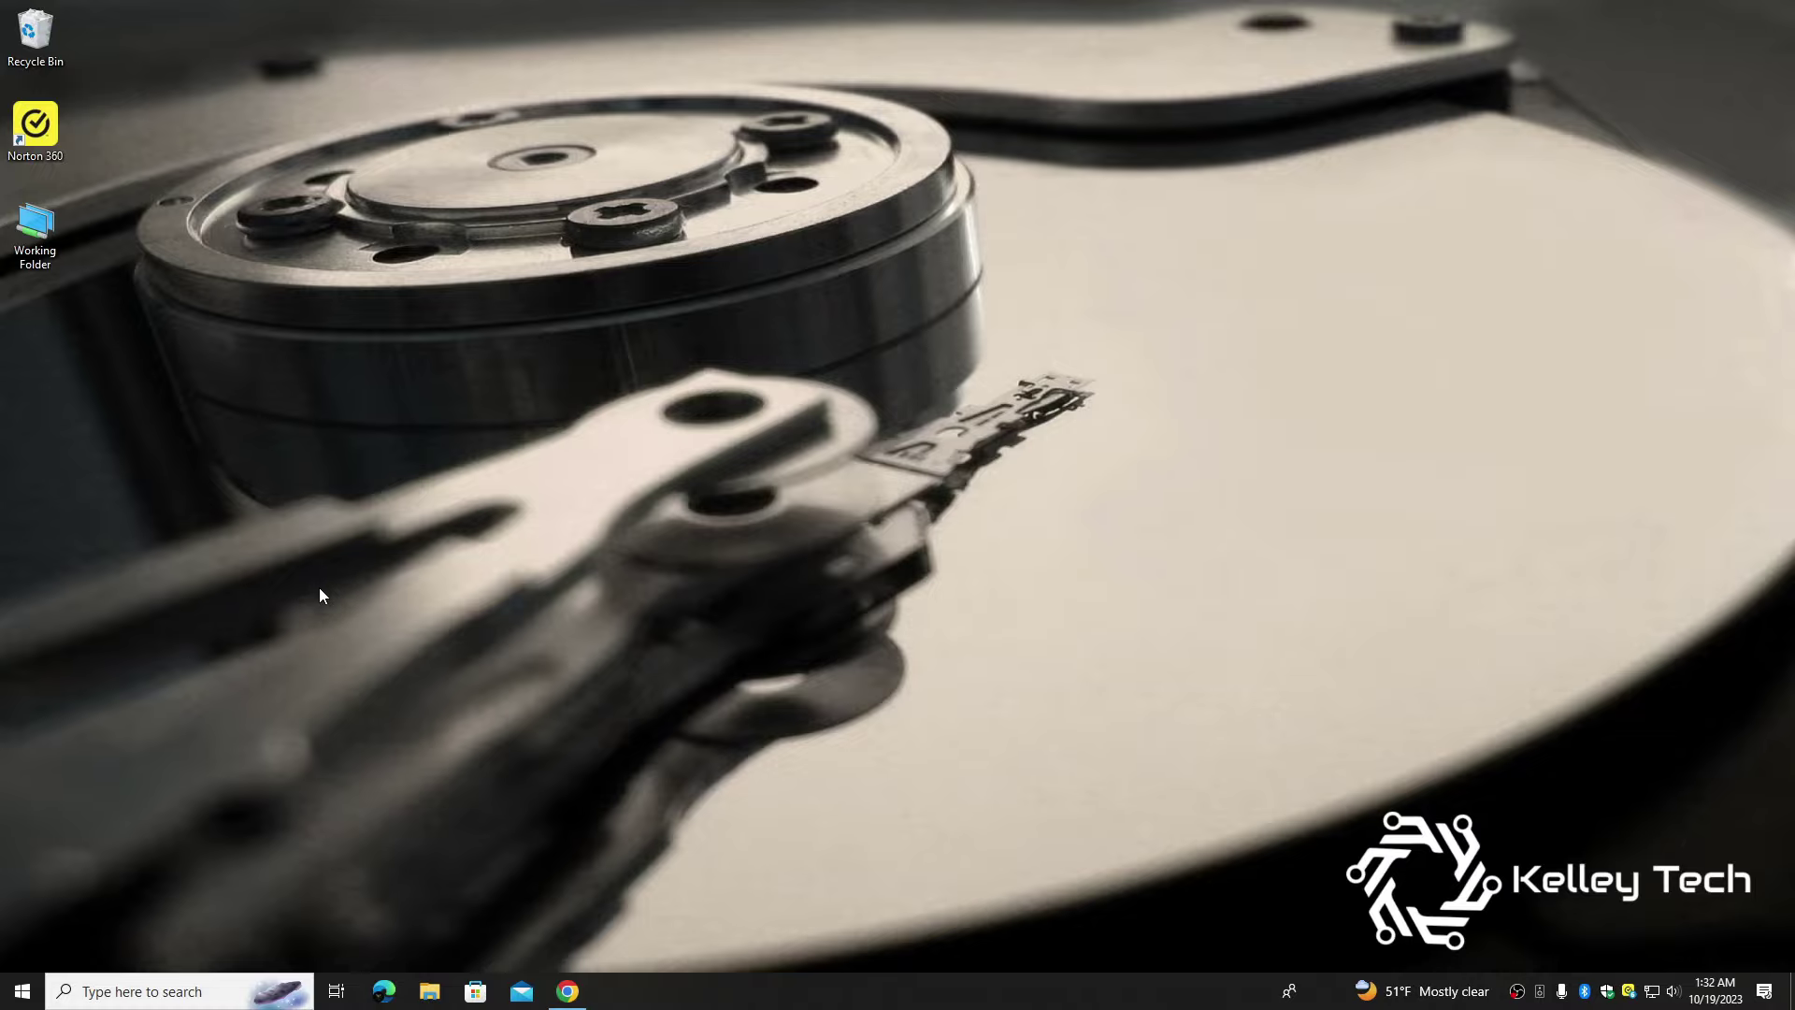
Download the Raspberry Pi Imager installer for Windows from the Raspberry Pi OS page
left_click(567, 989)
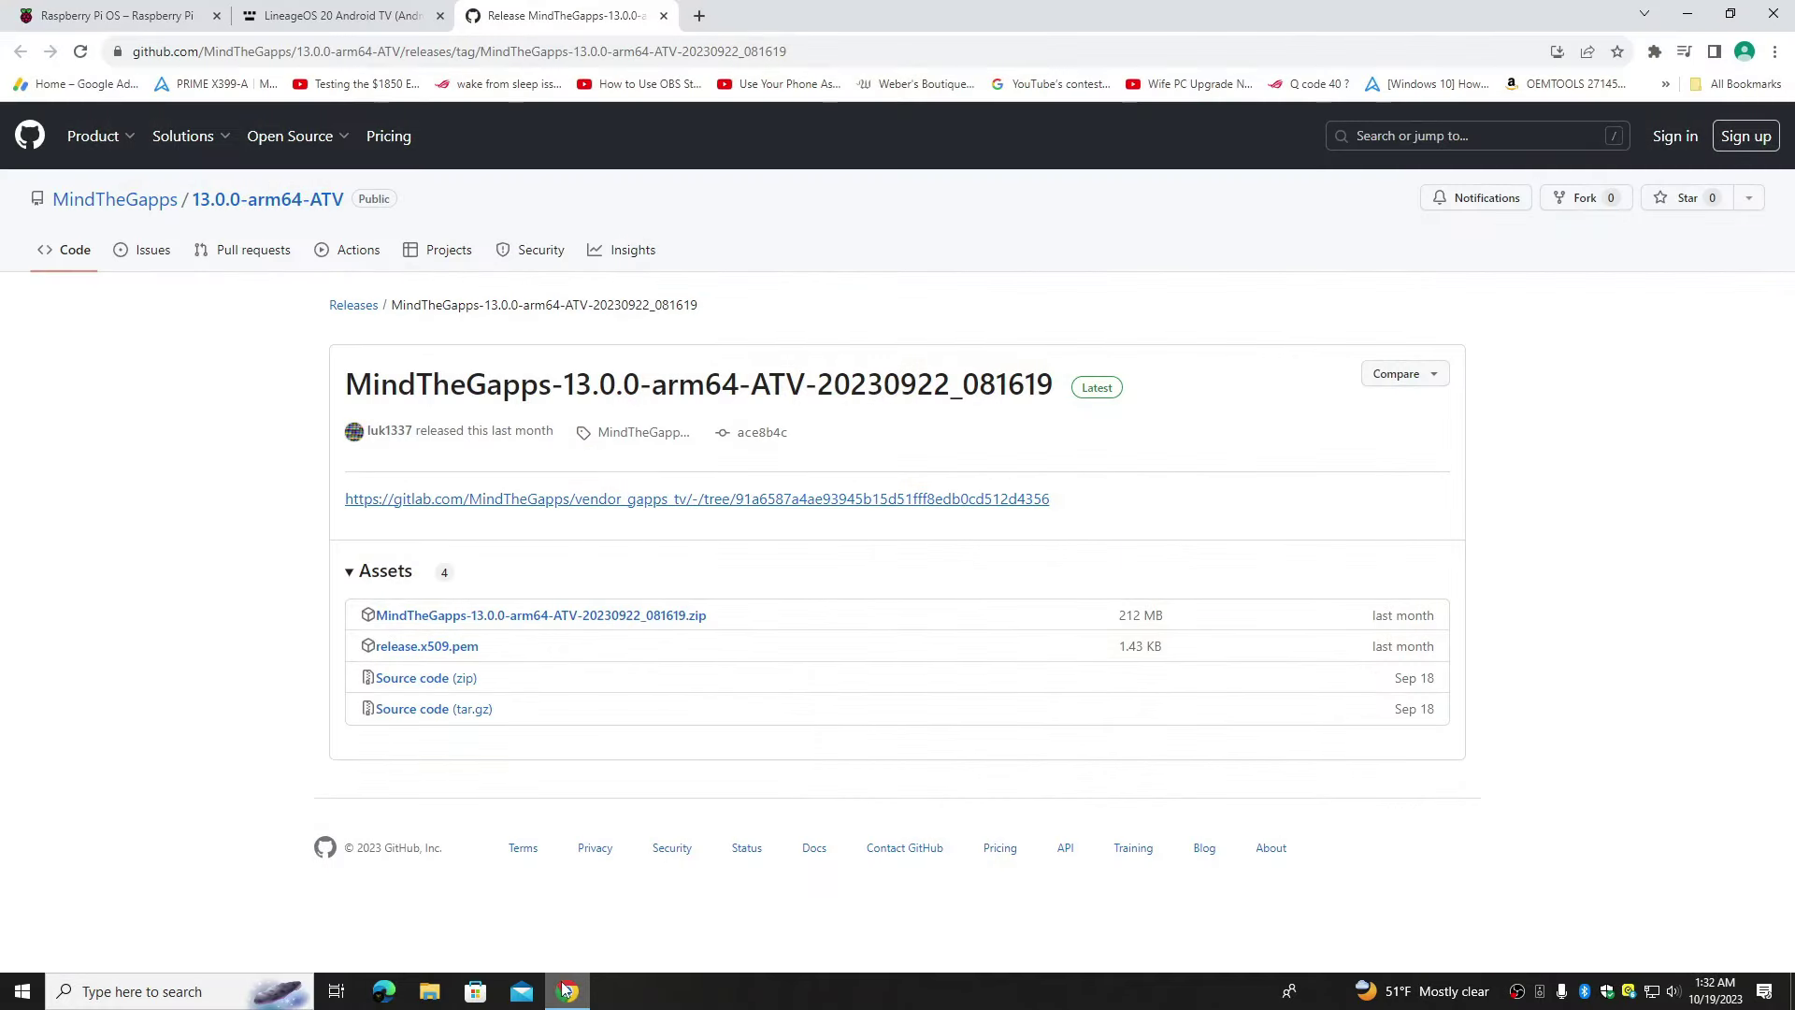
left_click(159, 23)
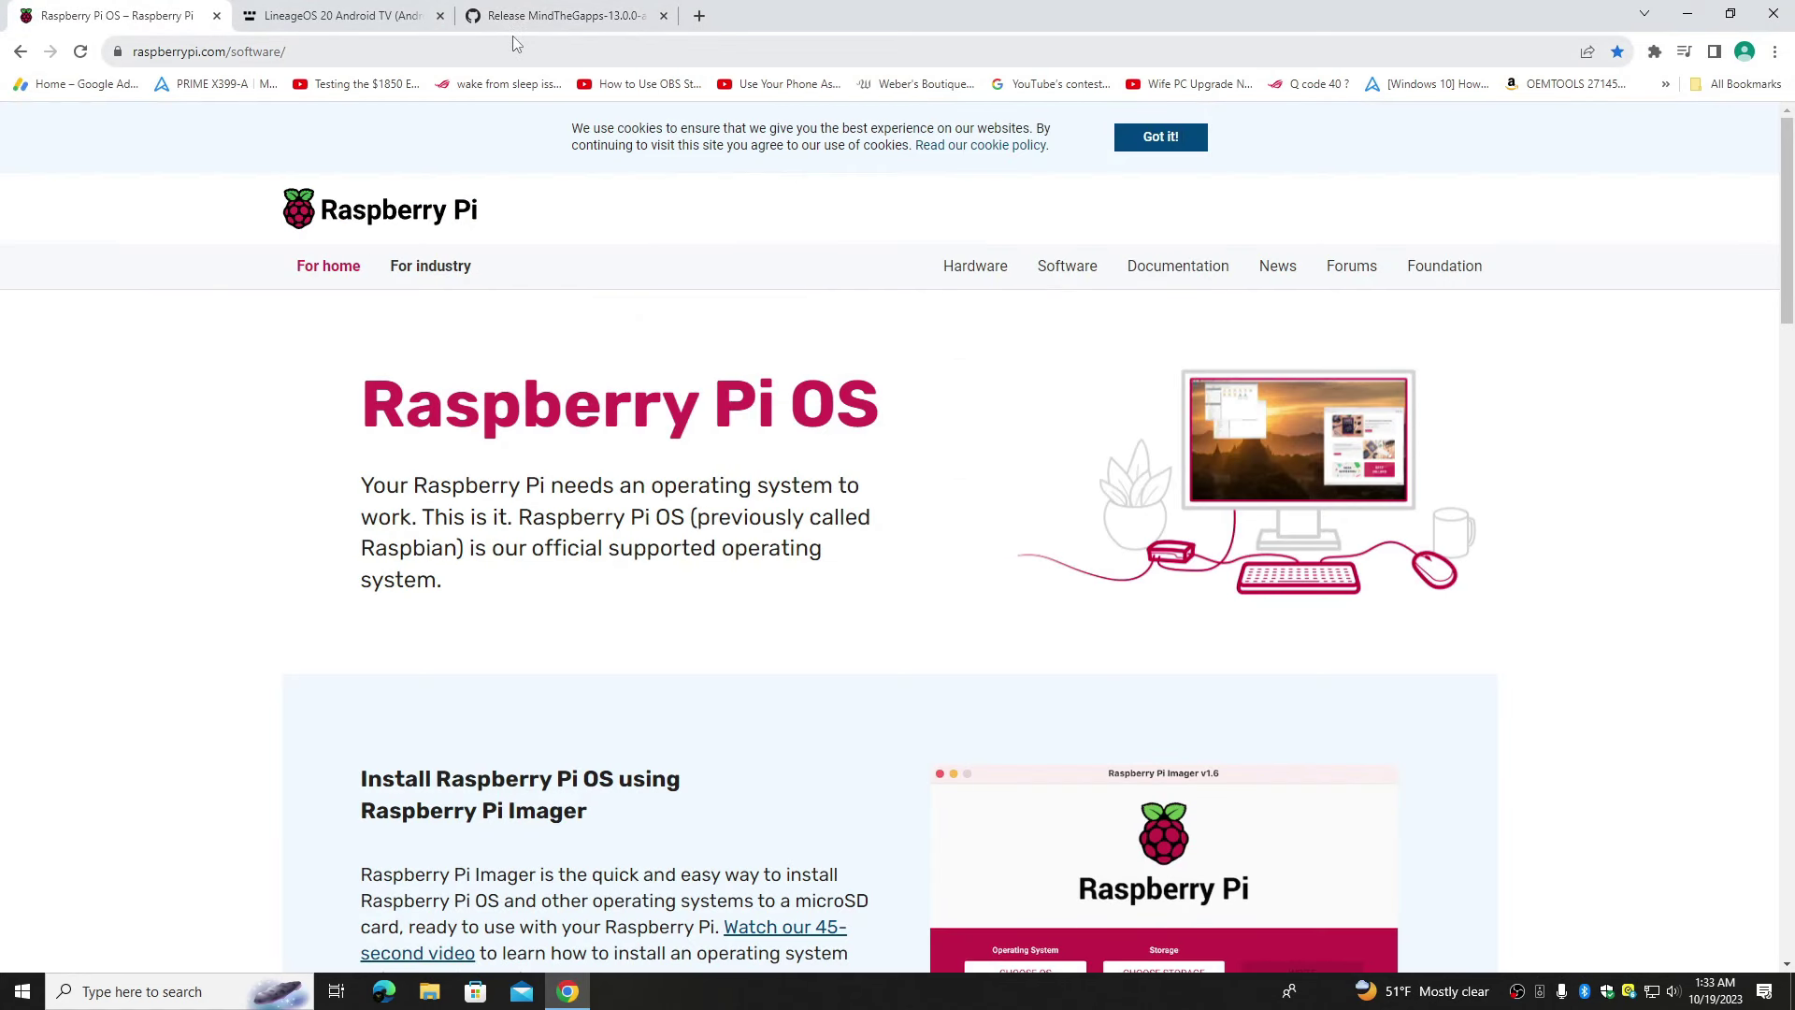
scroll(617, 421, "down", 4)
left_click(514, 793)
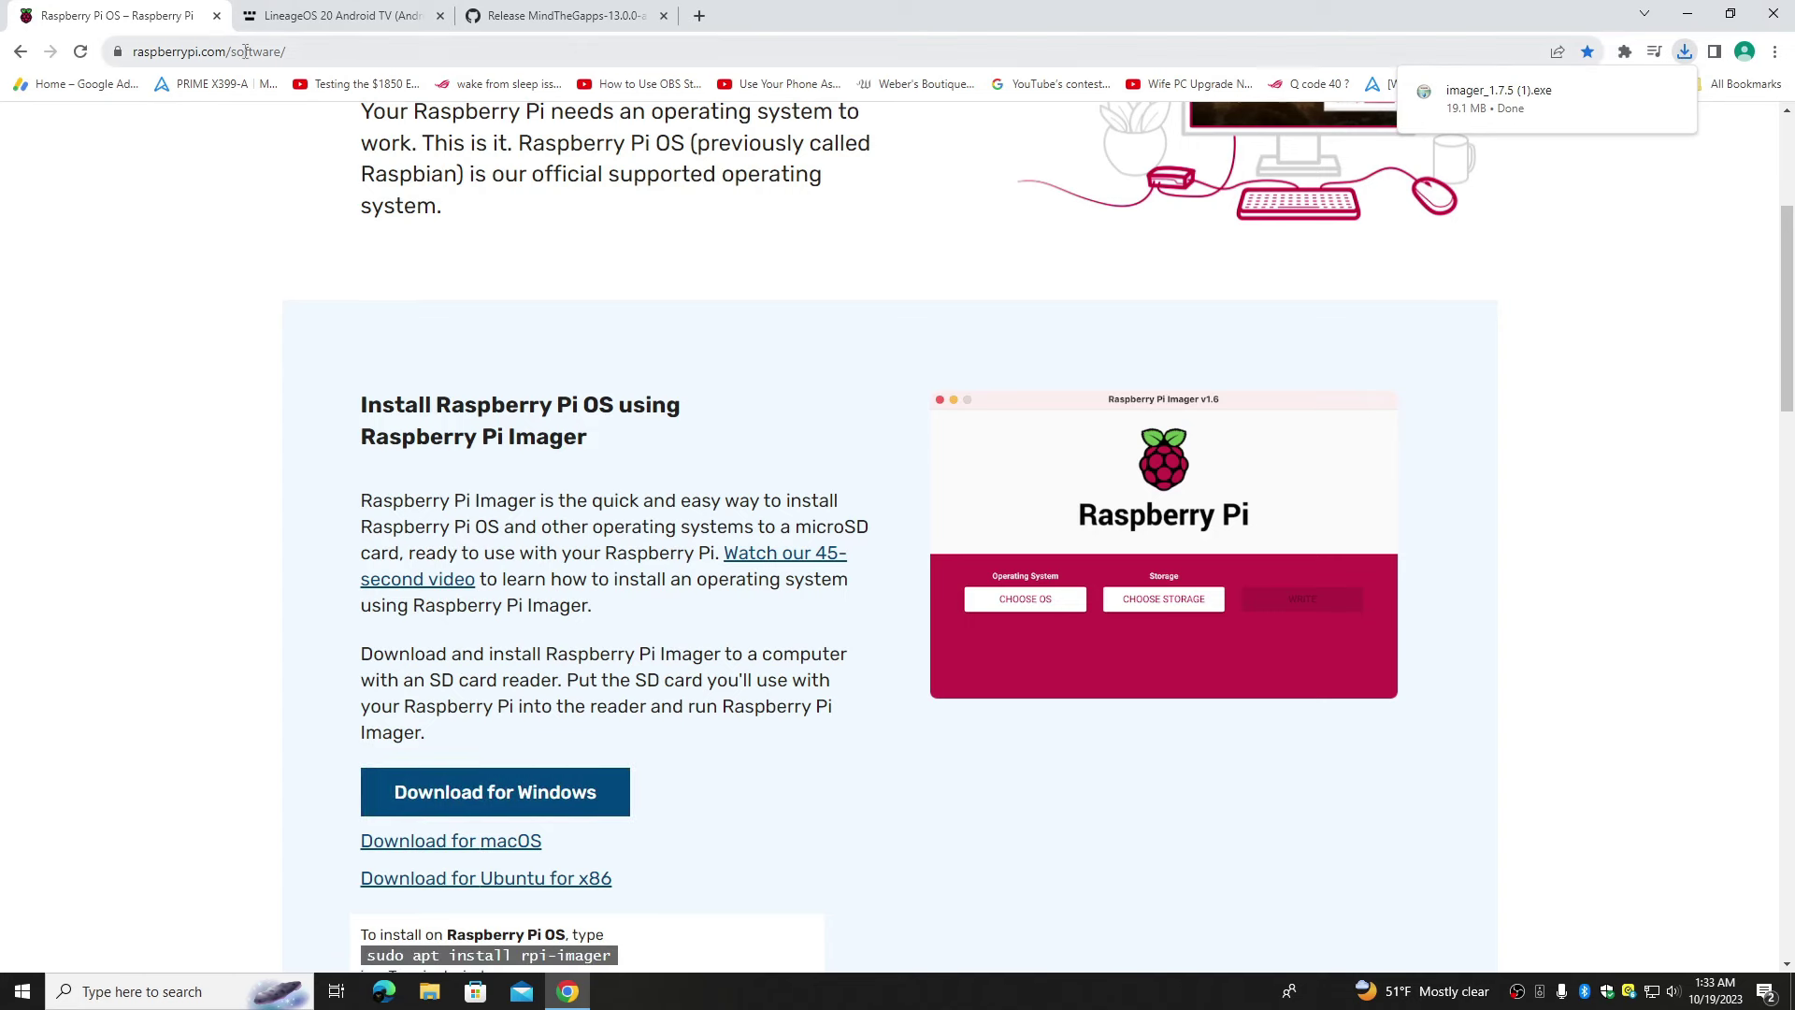
Scroll the LineageOS 20 Android TV page down to its download links
left_click(301, 15)
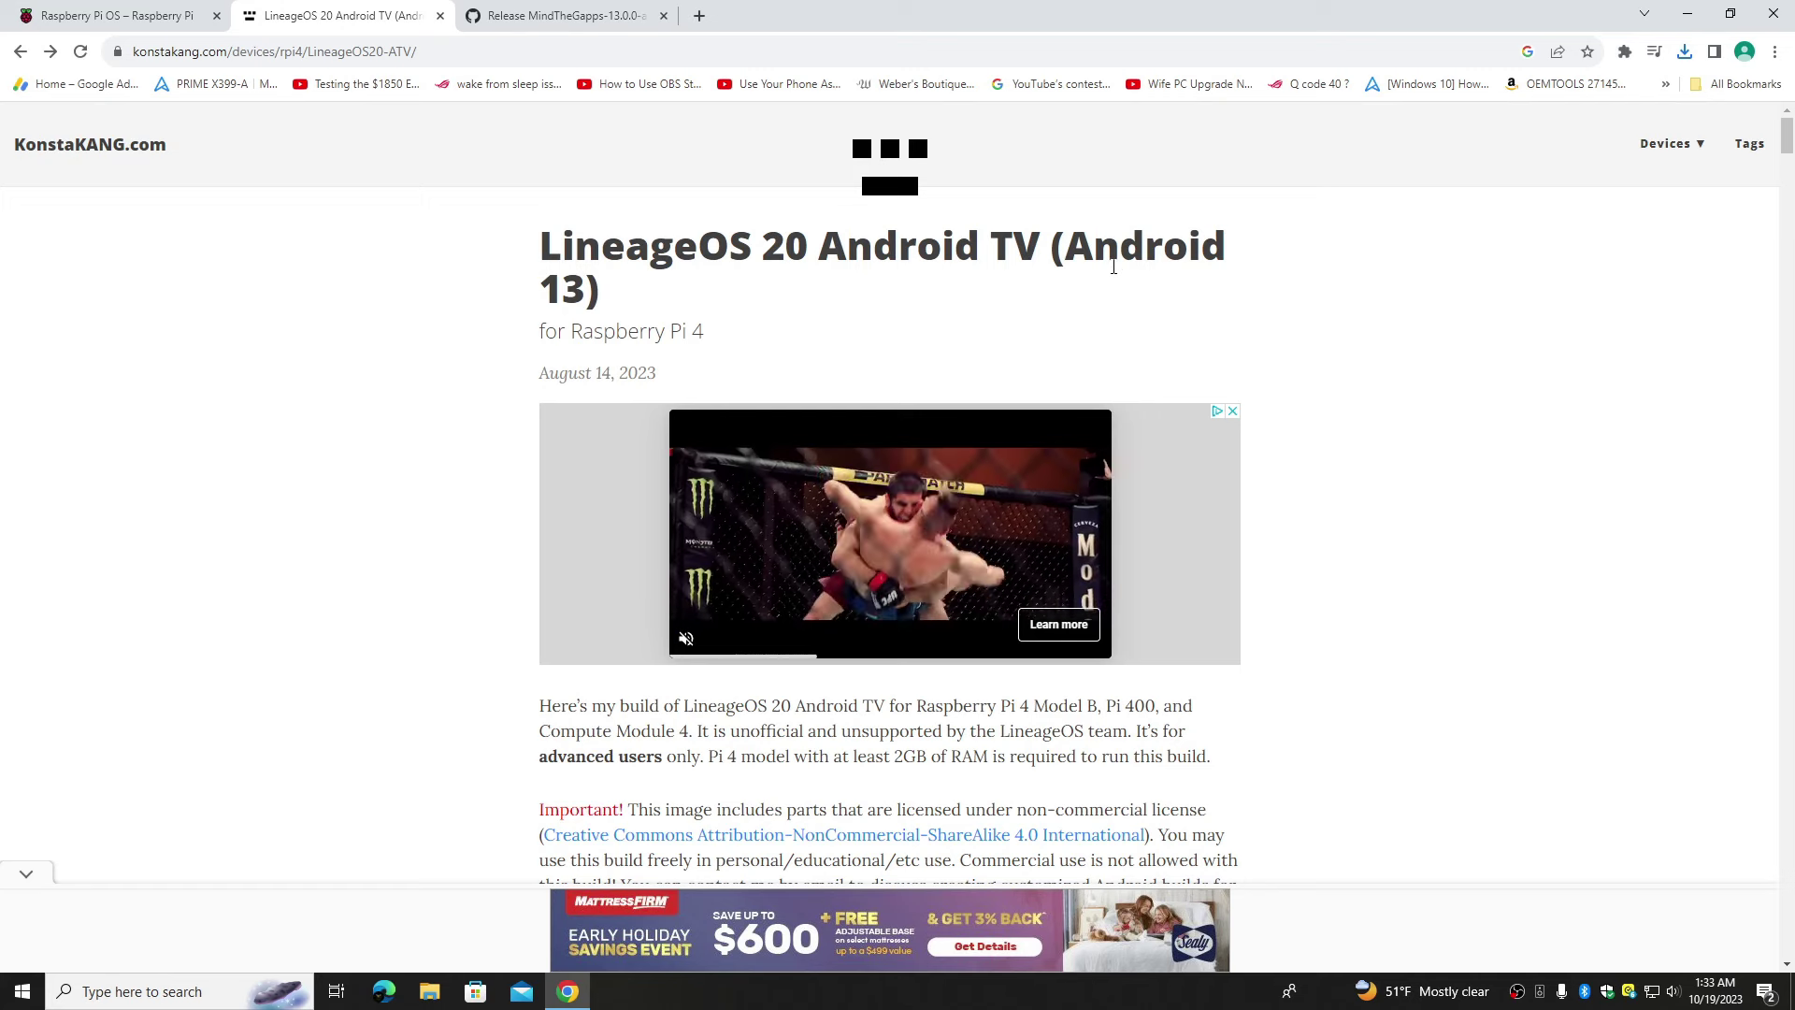
scroll(1109, 283, "down", 3)
scroll(1103, 280, "down", 8)
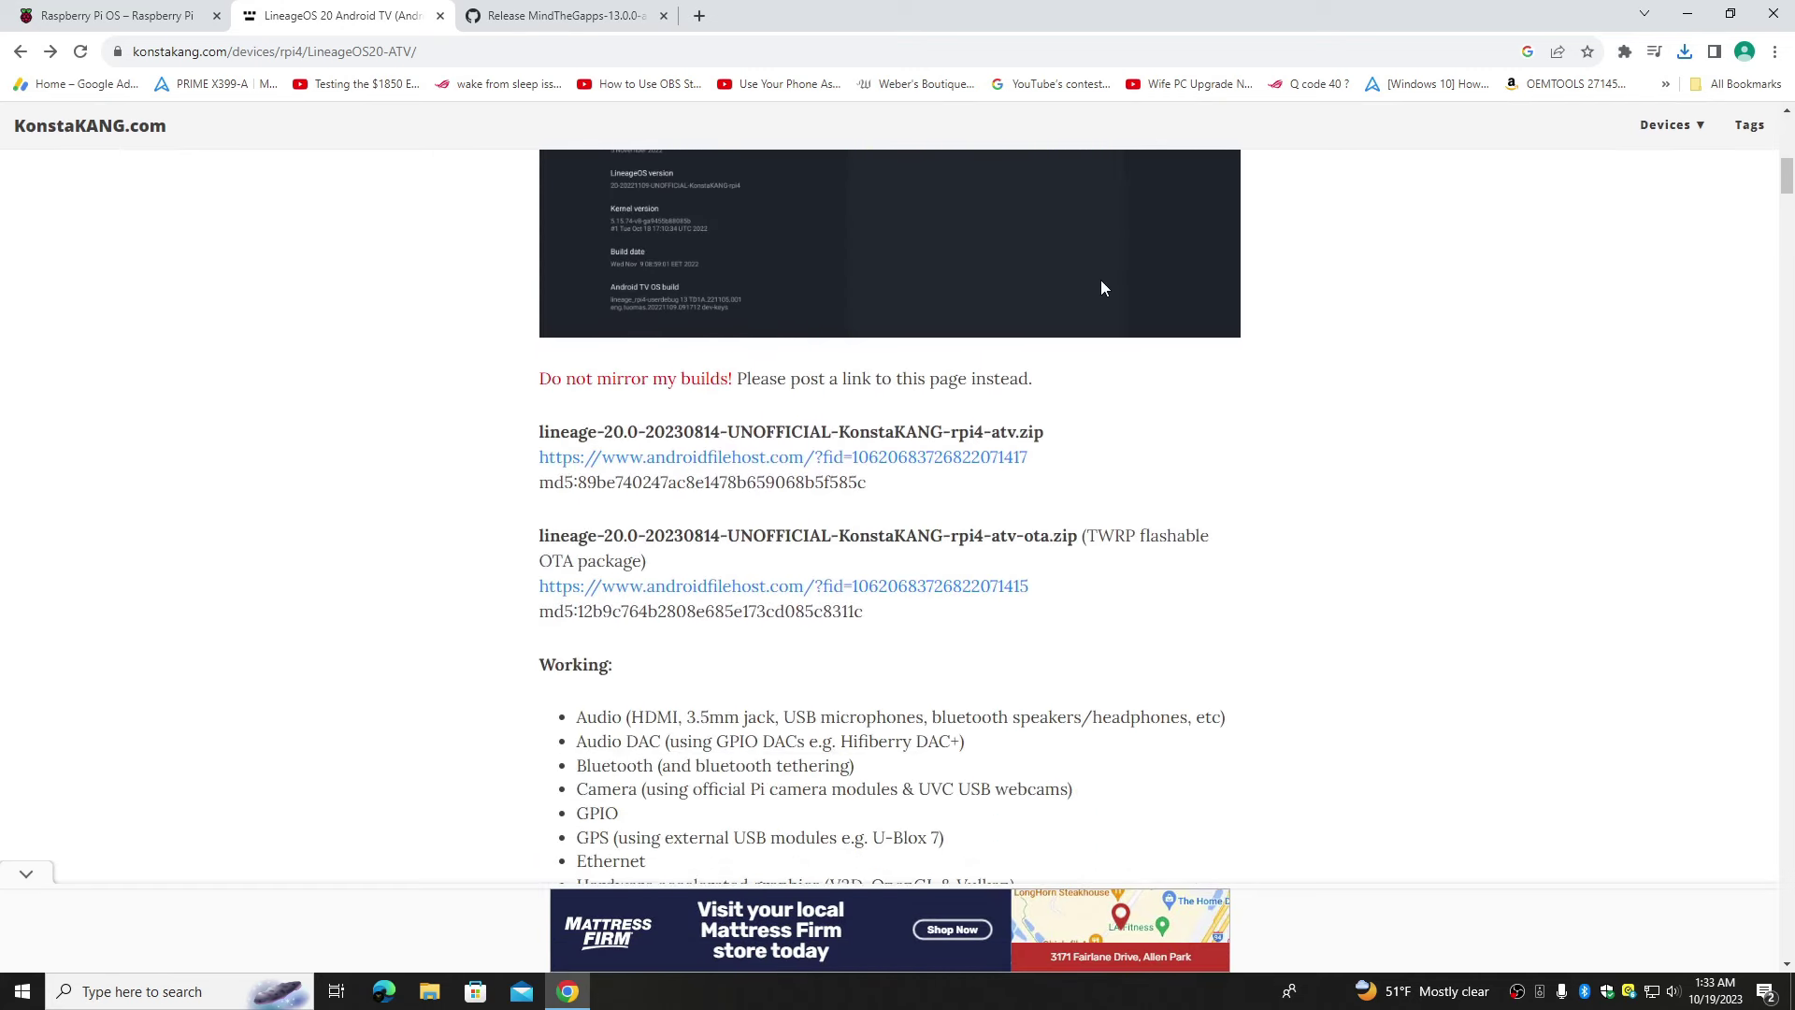
Download the LineageOS 20 rpi4-atv zip from the androidfilehost primary mirror
left_click(891, 437)
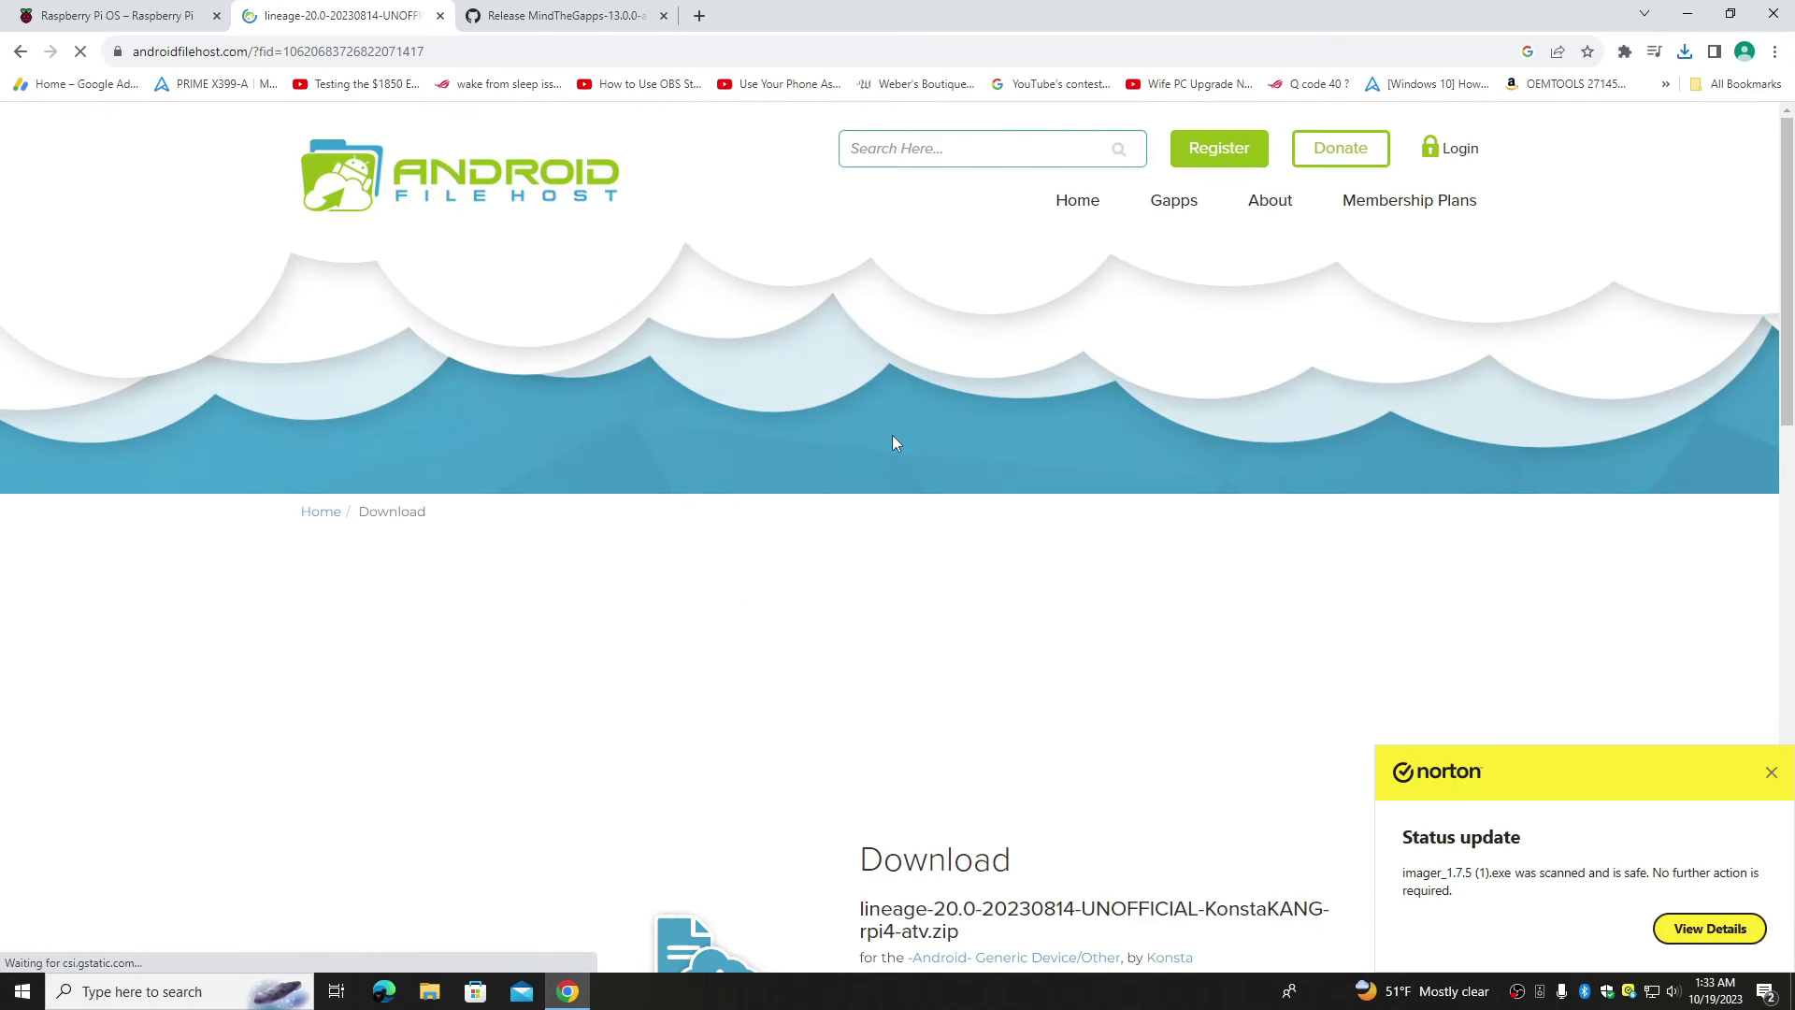
scroll(1103, 766, "down", 5)
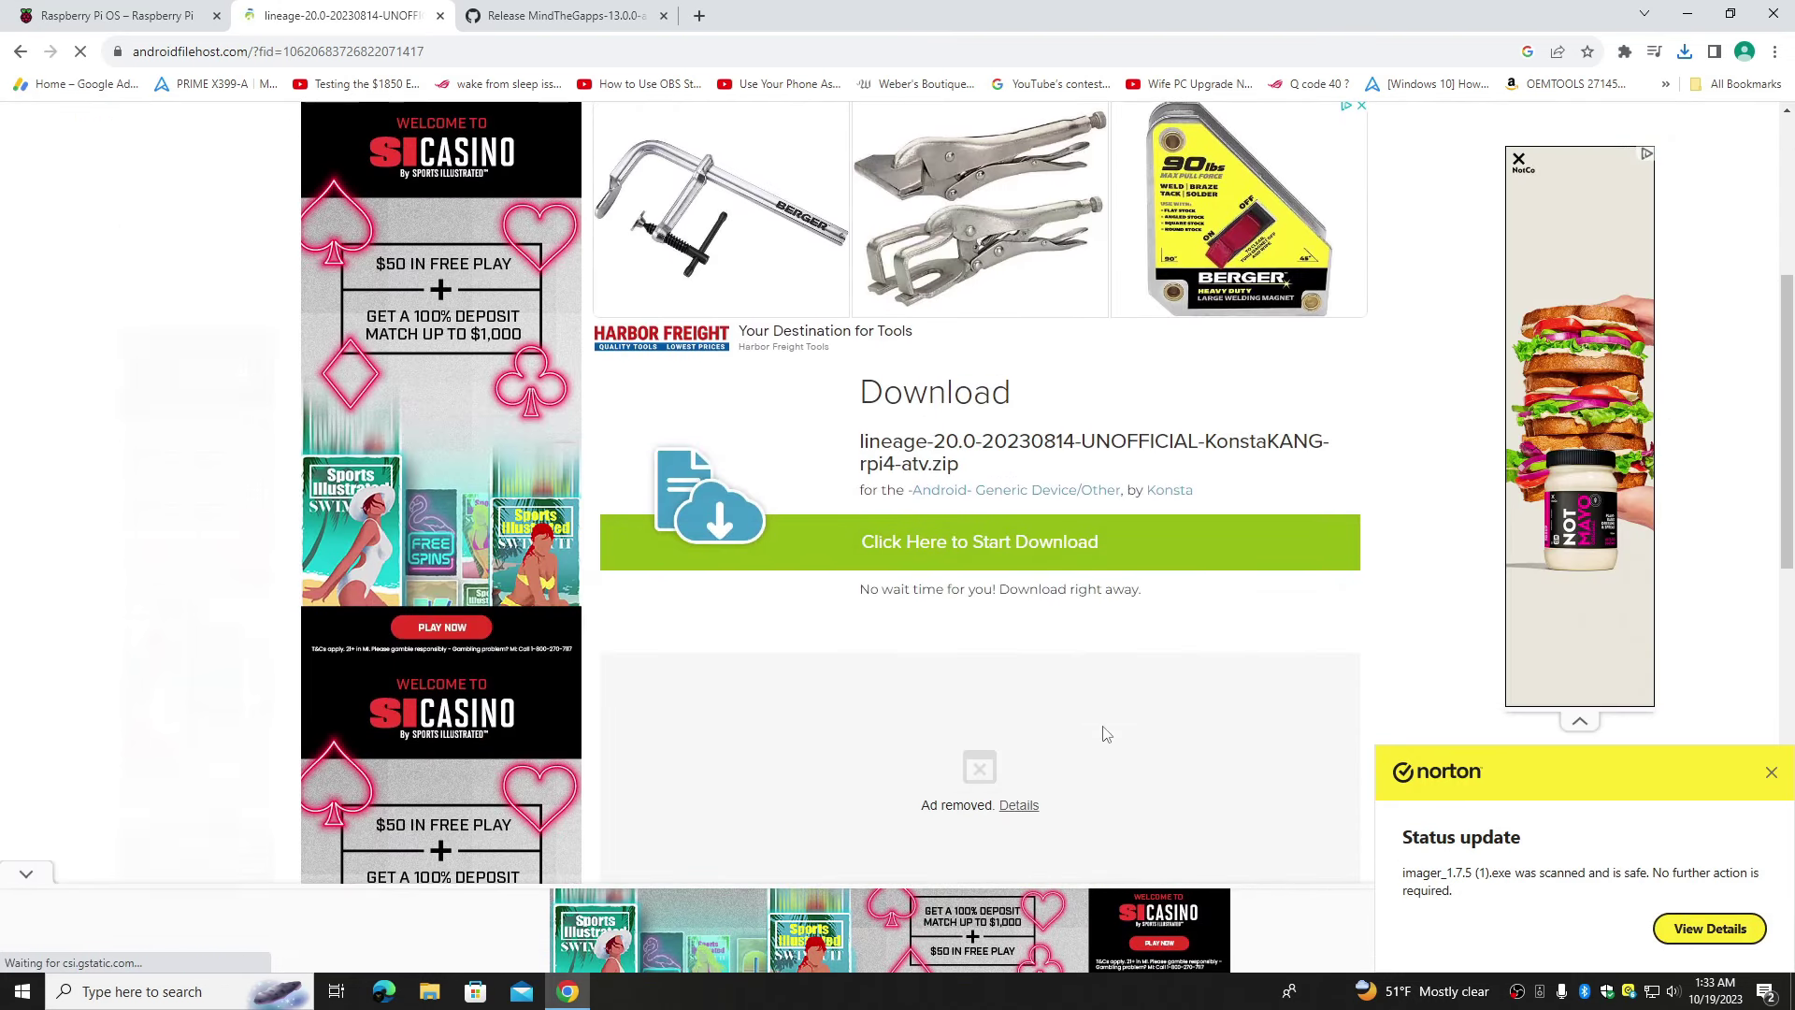
left_click(887, 551)
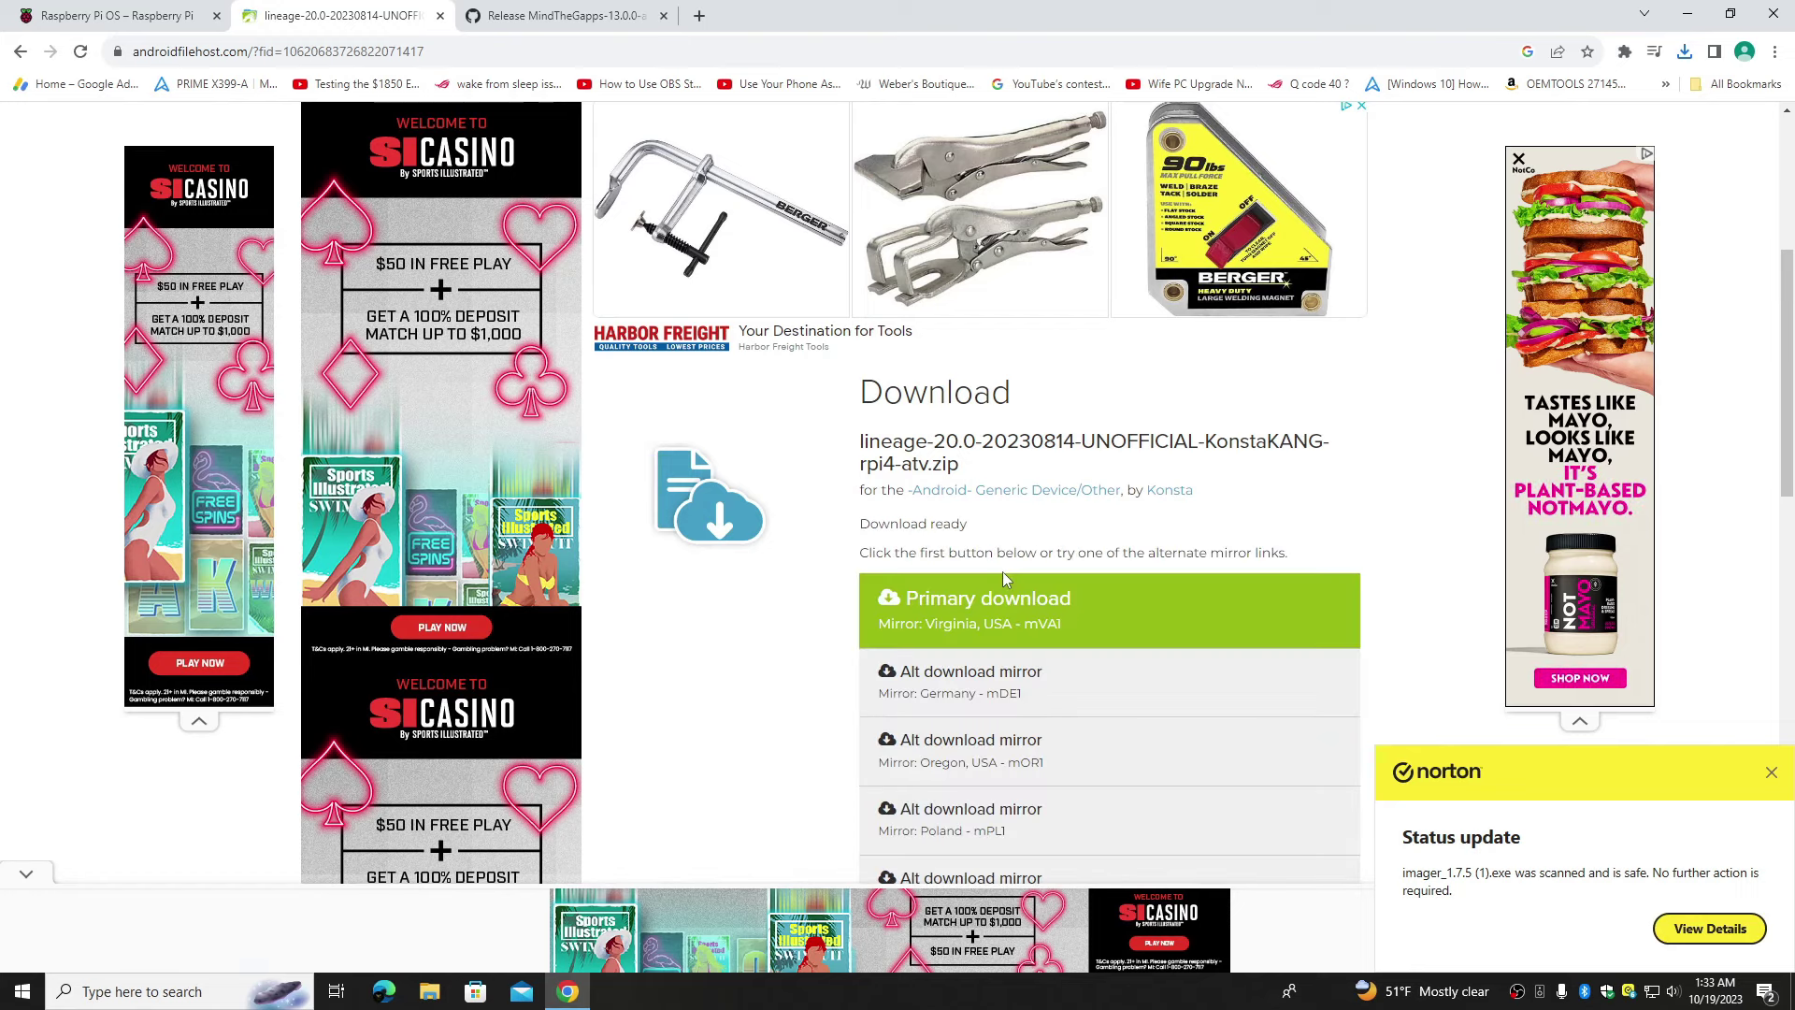
left_click(1090, 613)
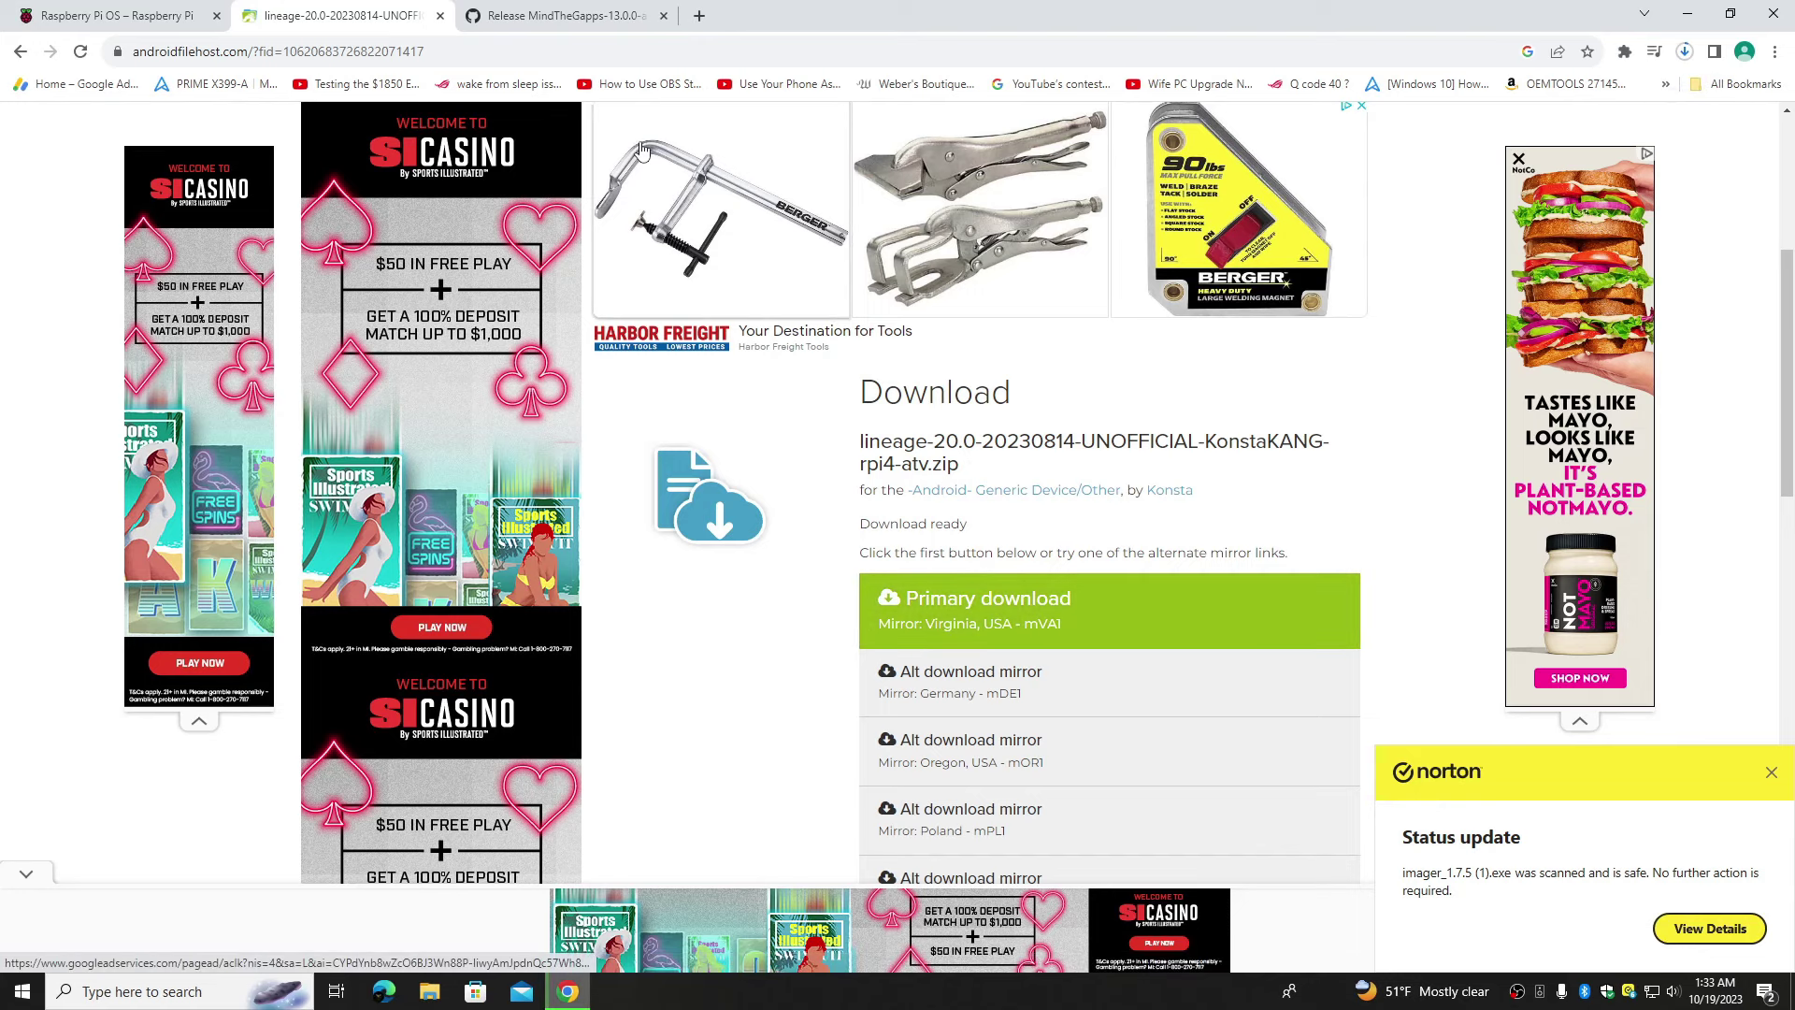
Download the MindTheGapps 13.0.0 ATV zip from its GitHub release page, then minimize Chrome
left_click(557, 17)
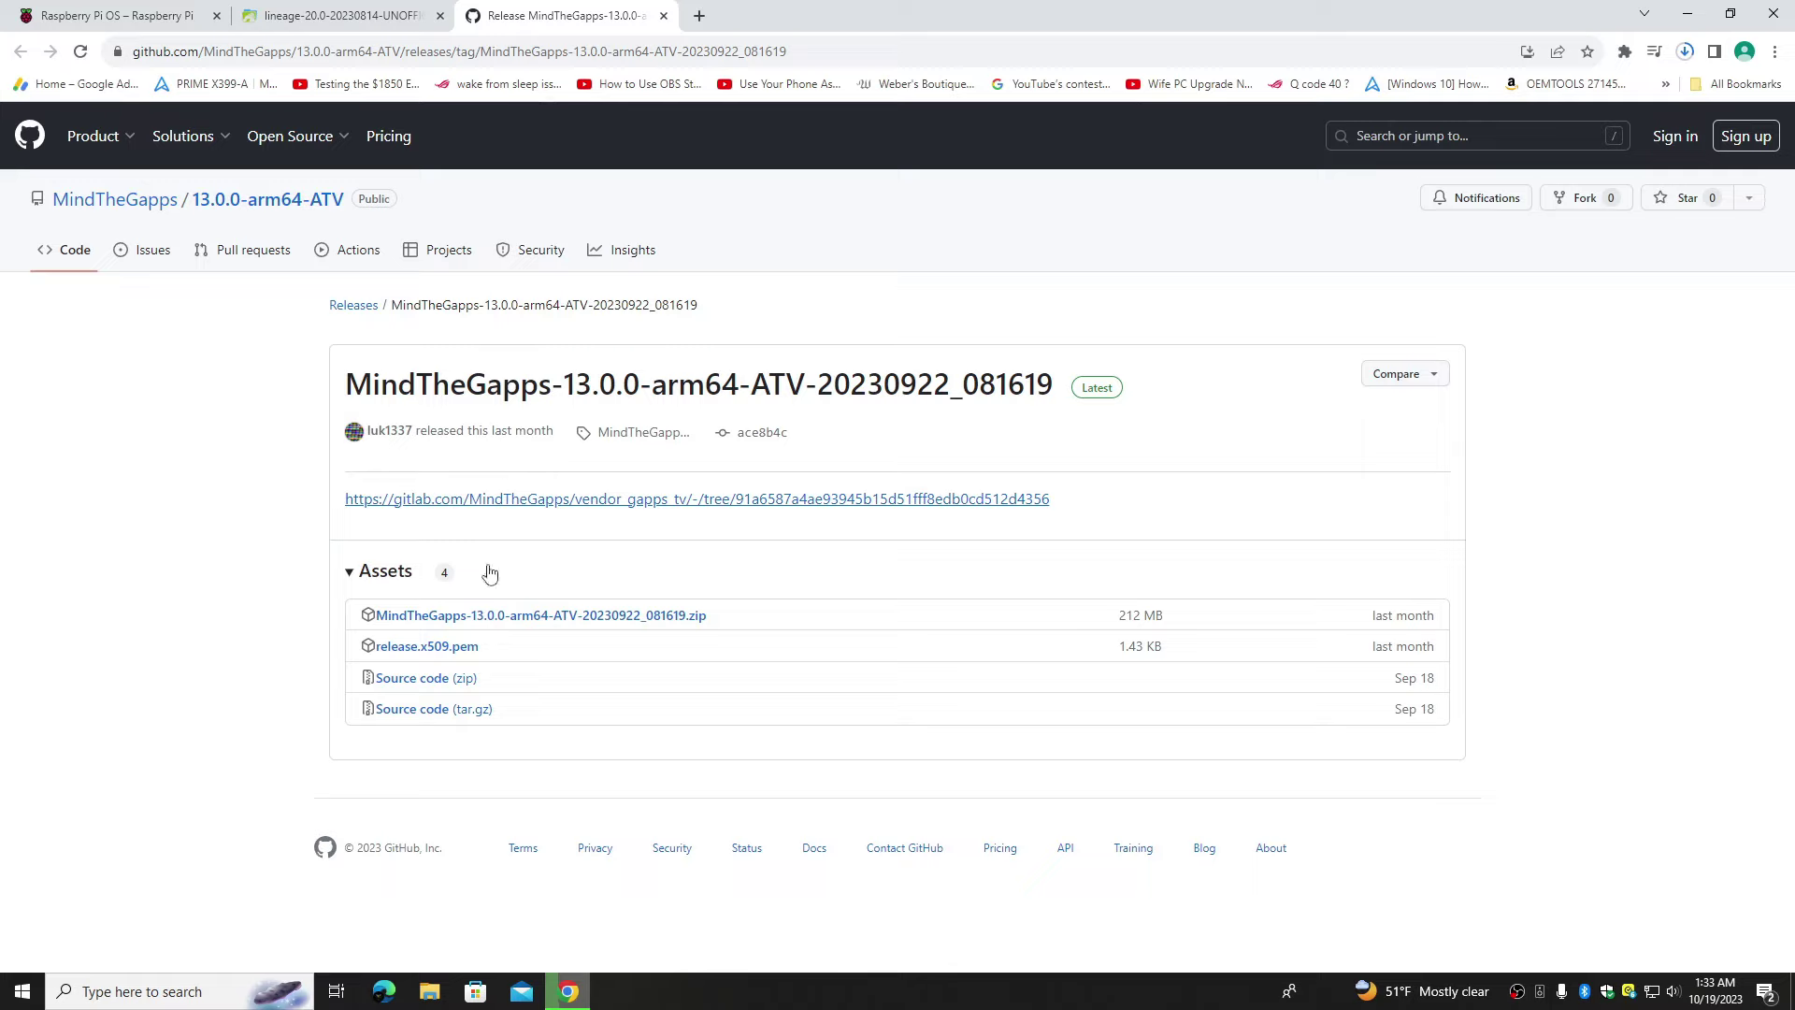
left_click(503, 617)
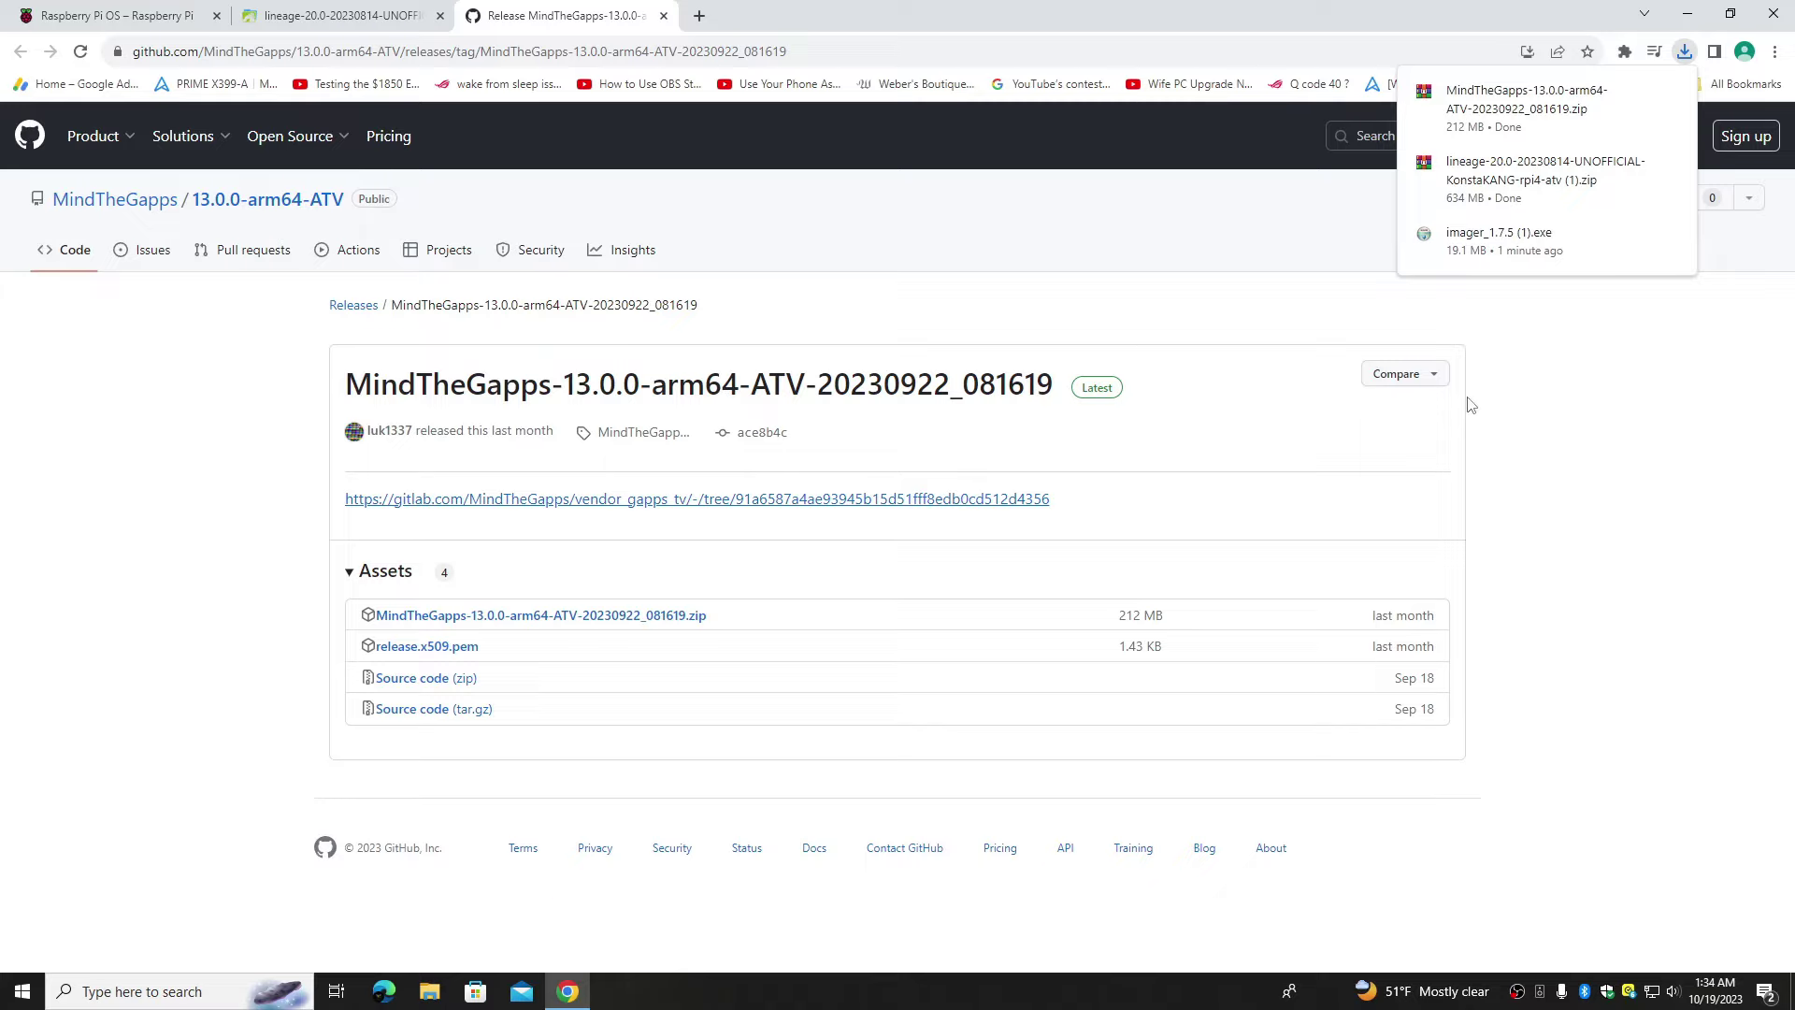
left_click(1690, 11)
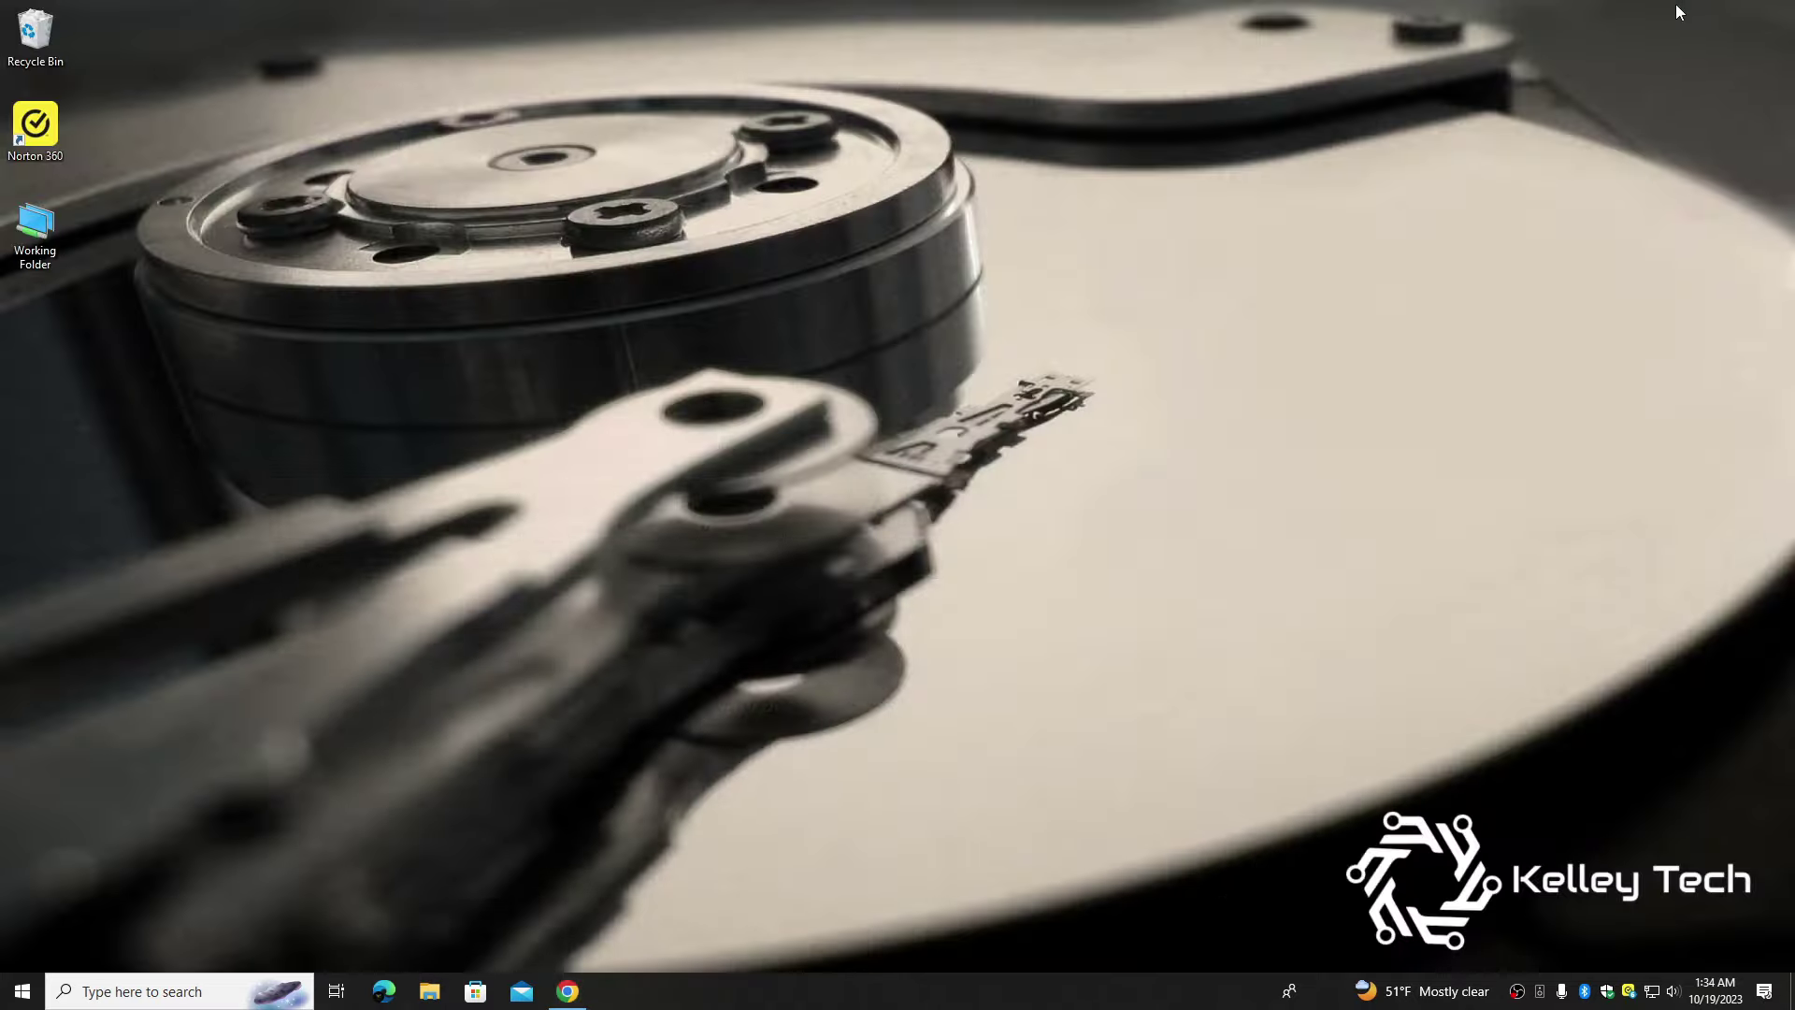
Move the Imager installer, LineageOS zip and MindTheGapps zip from Downloads to the desktop under Working Folder
left_click(429, 991)
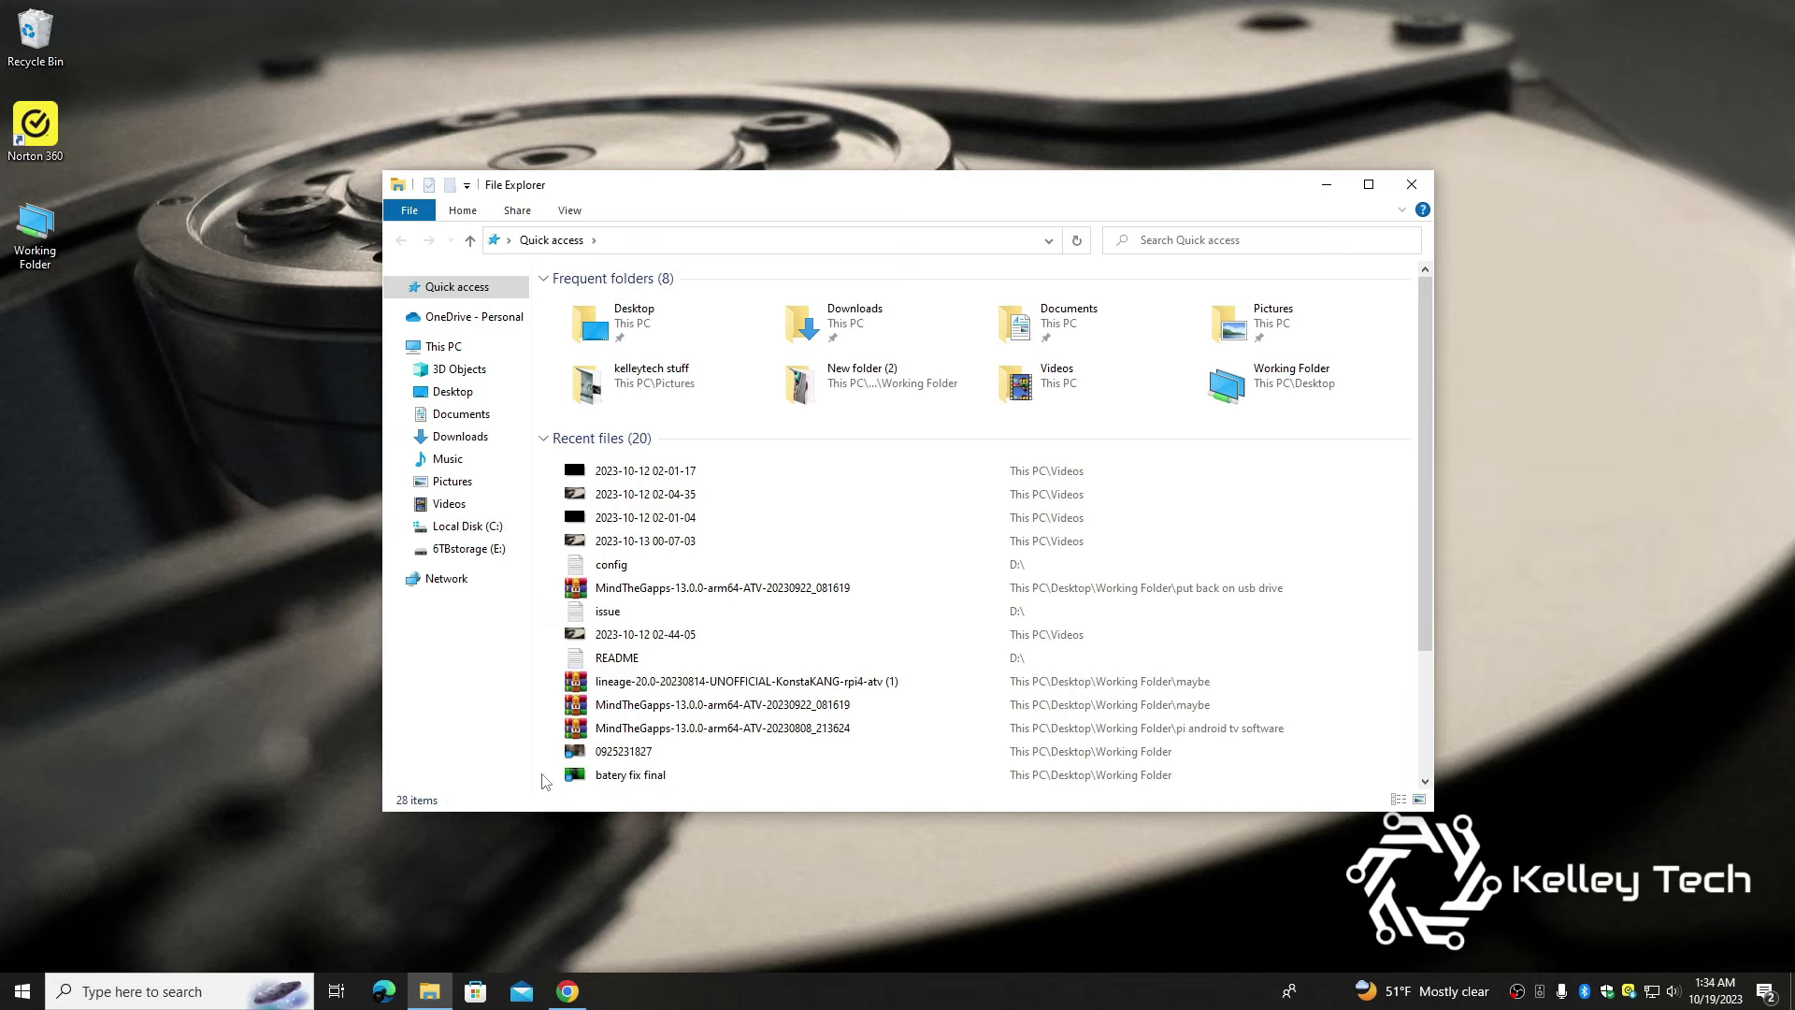
left_click(477, 439)
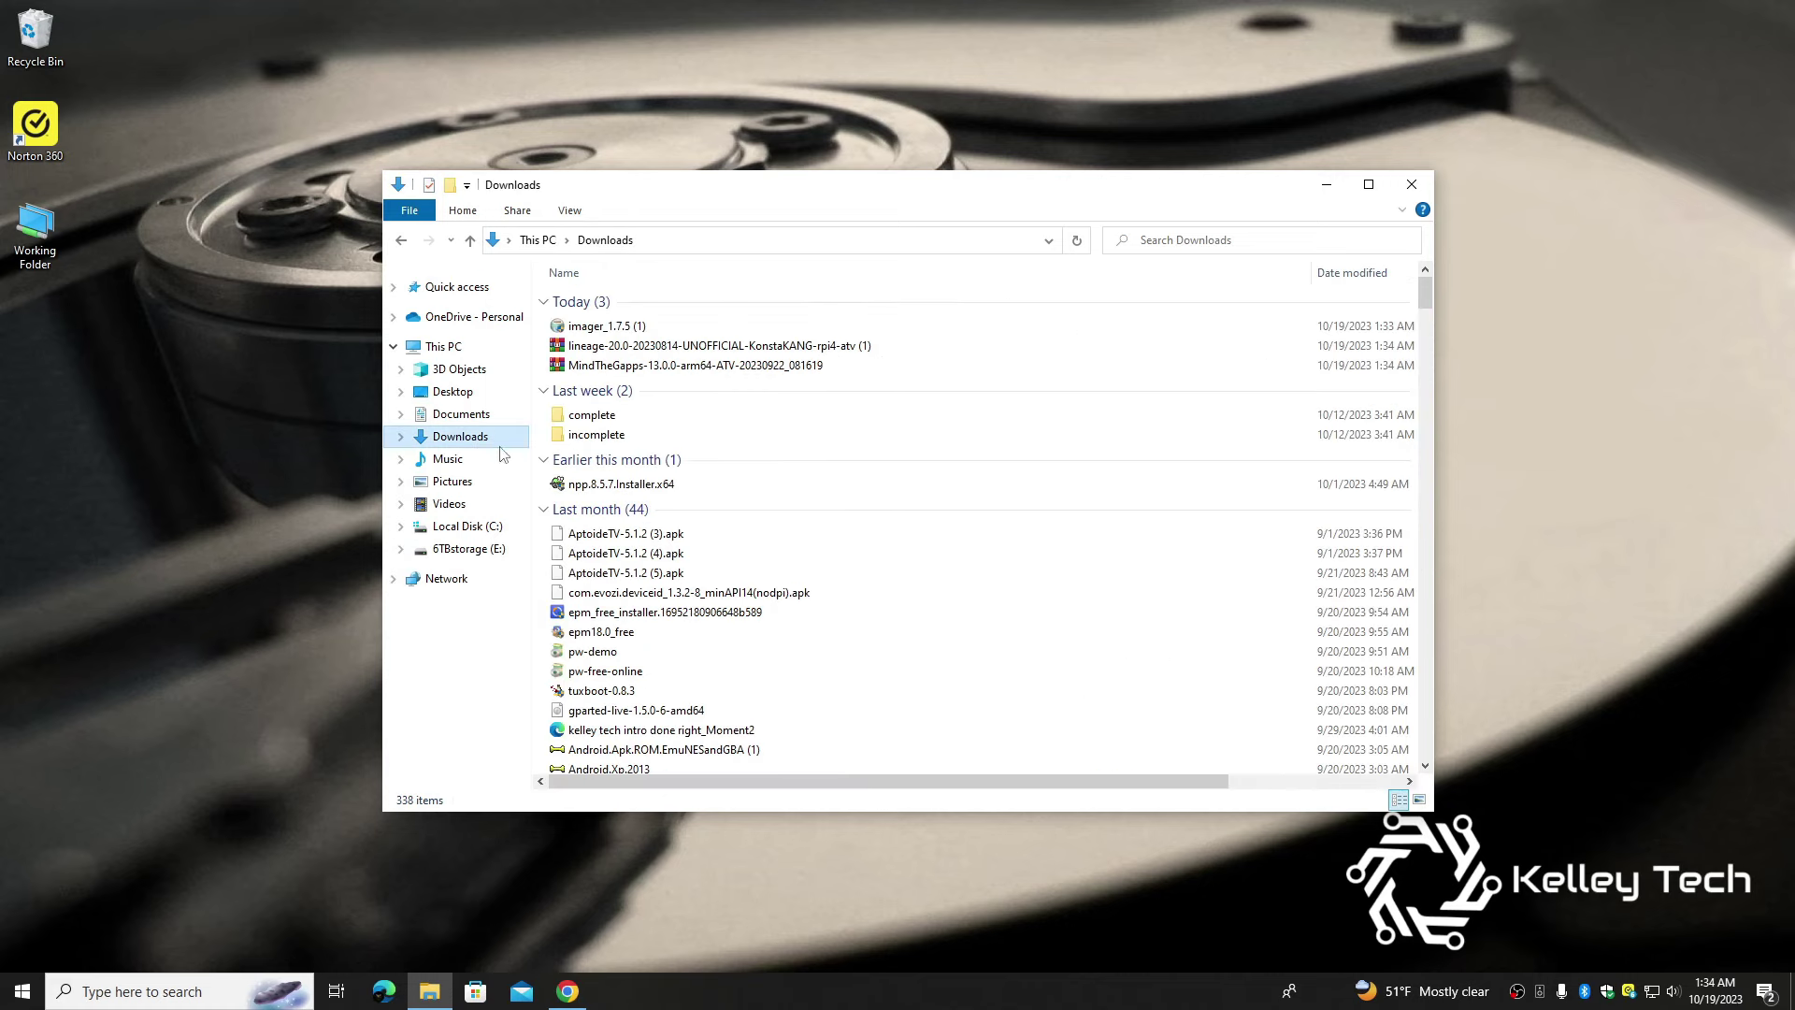
left_click(599, 329)
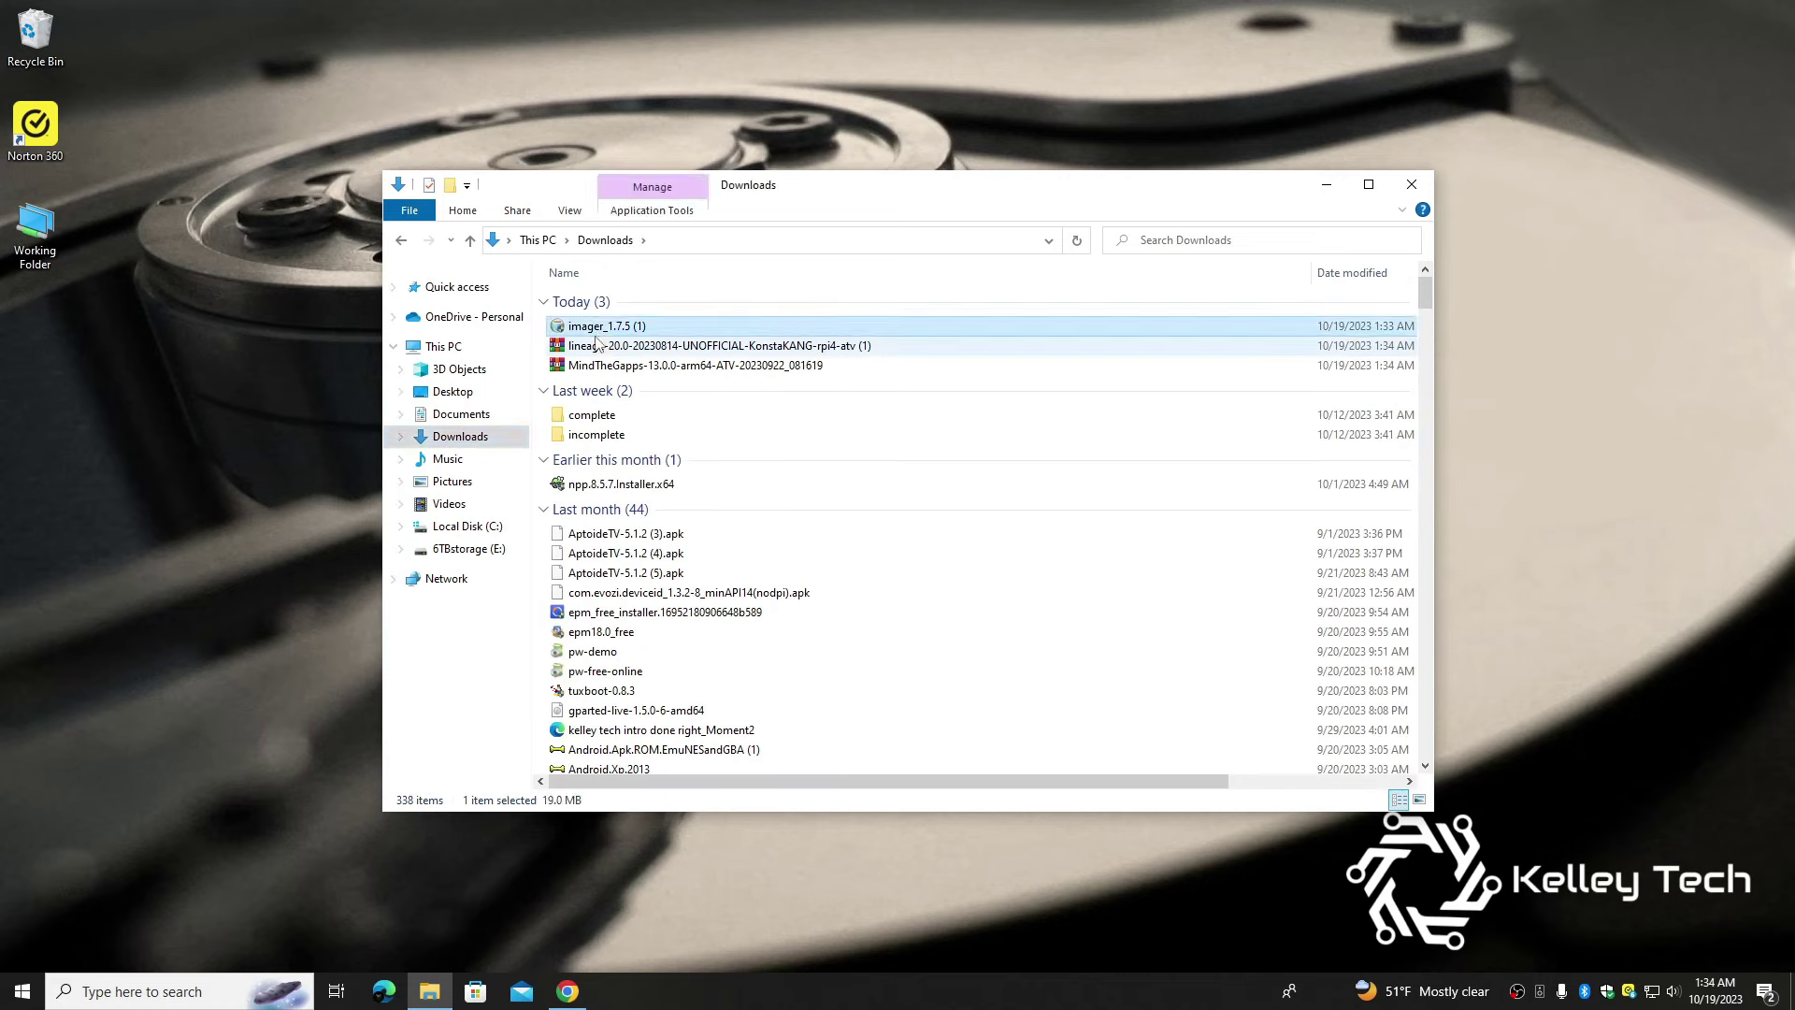
left_click(589, 365, "shift")
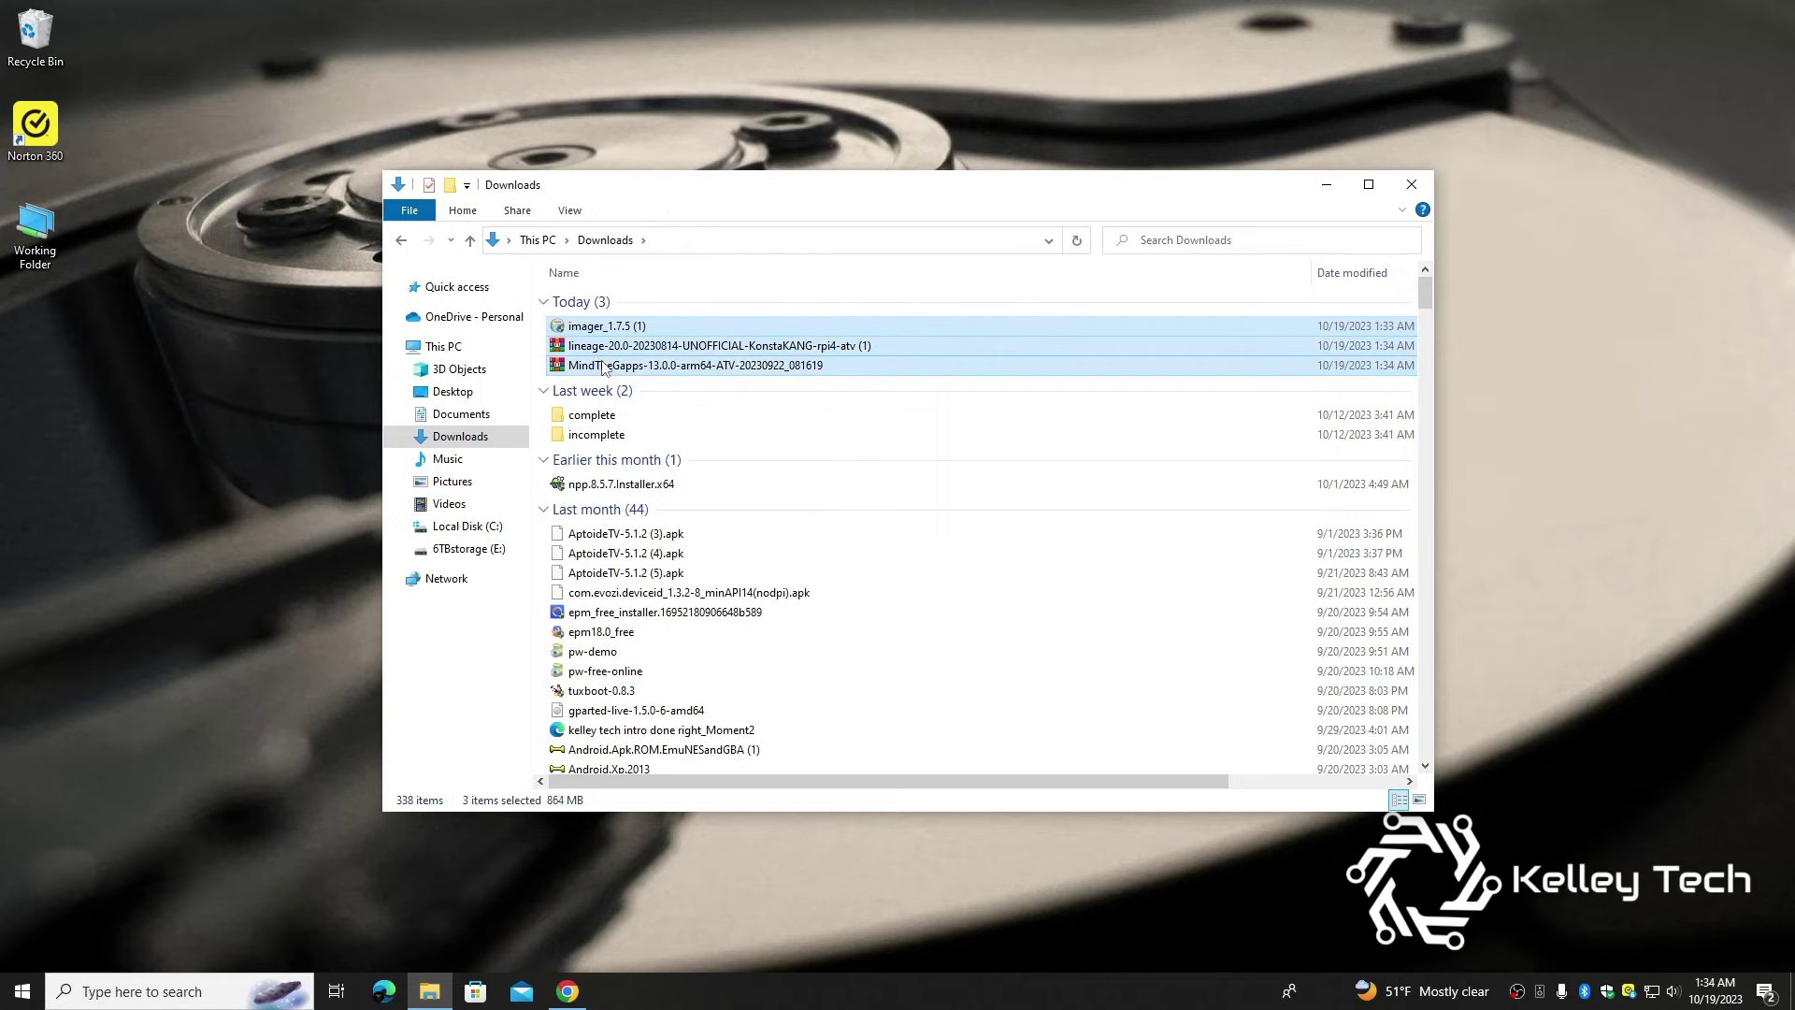
left_click_drag(586, 369, 65, 442)
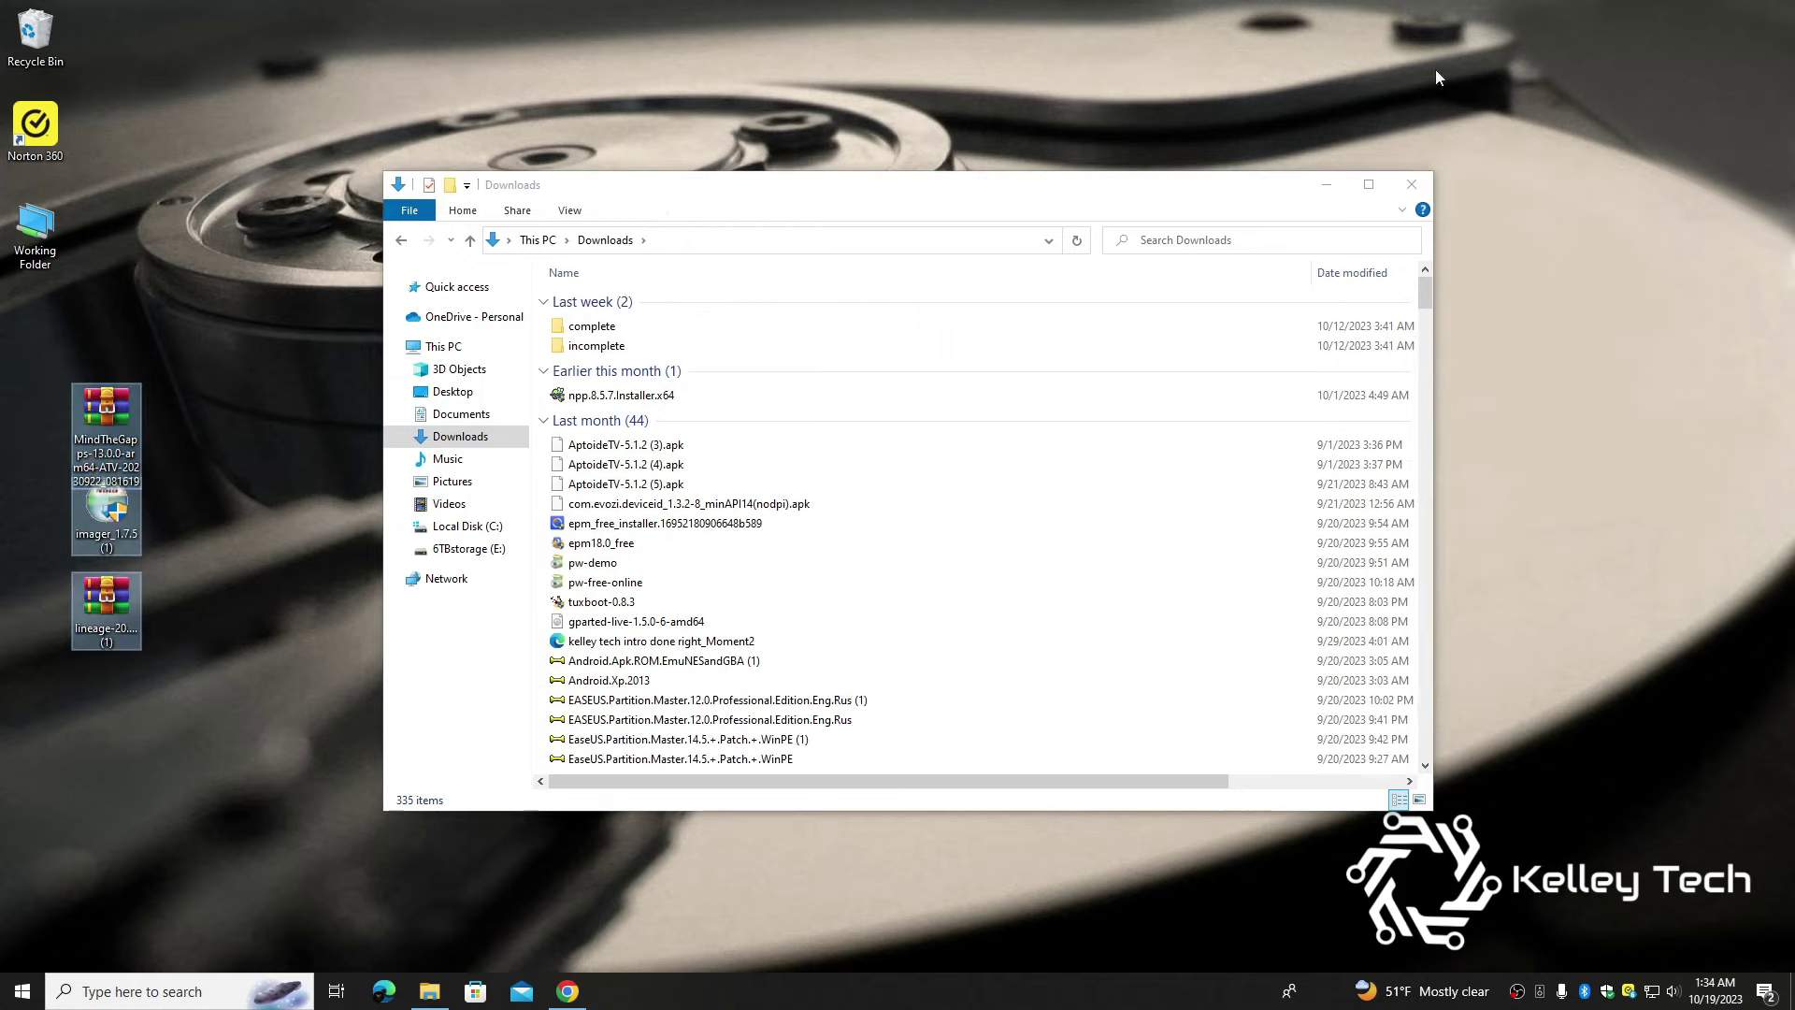
left_click(1412, 184)
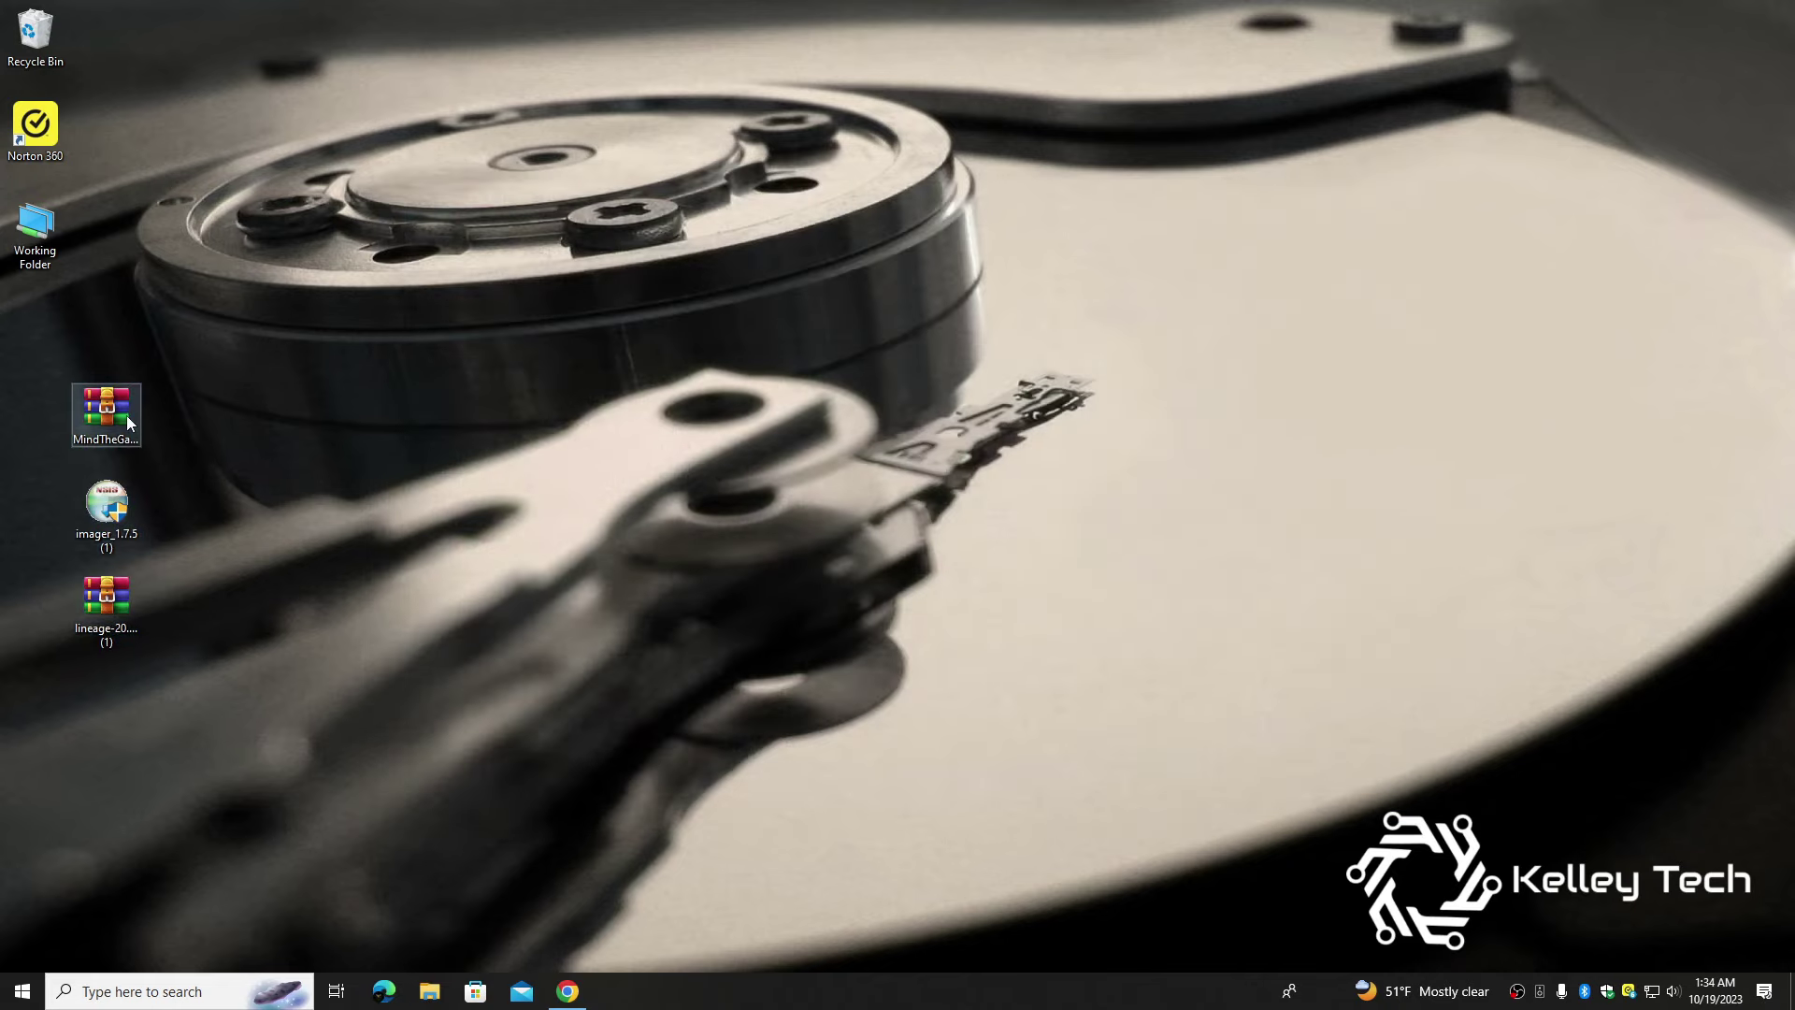
left_click_drag(126, 422, 58, 336)
left_click(209, 350)
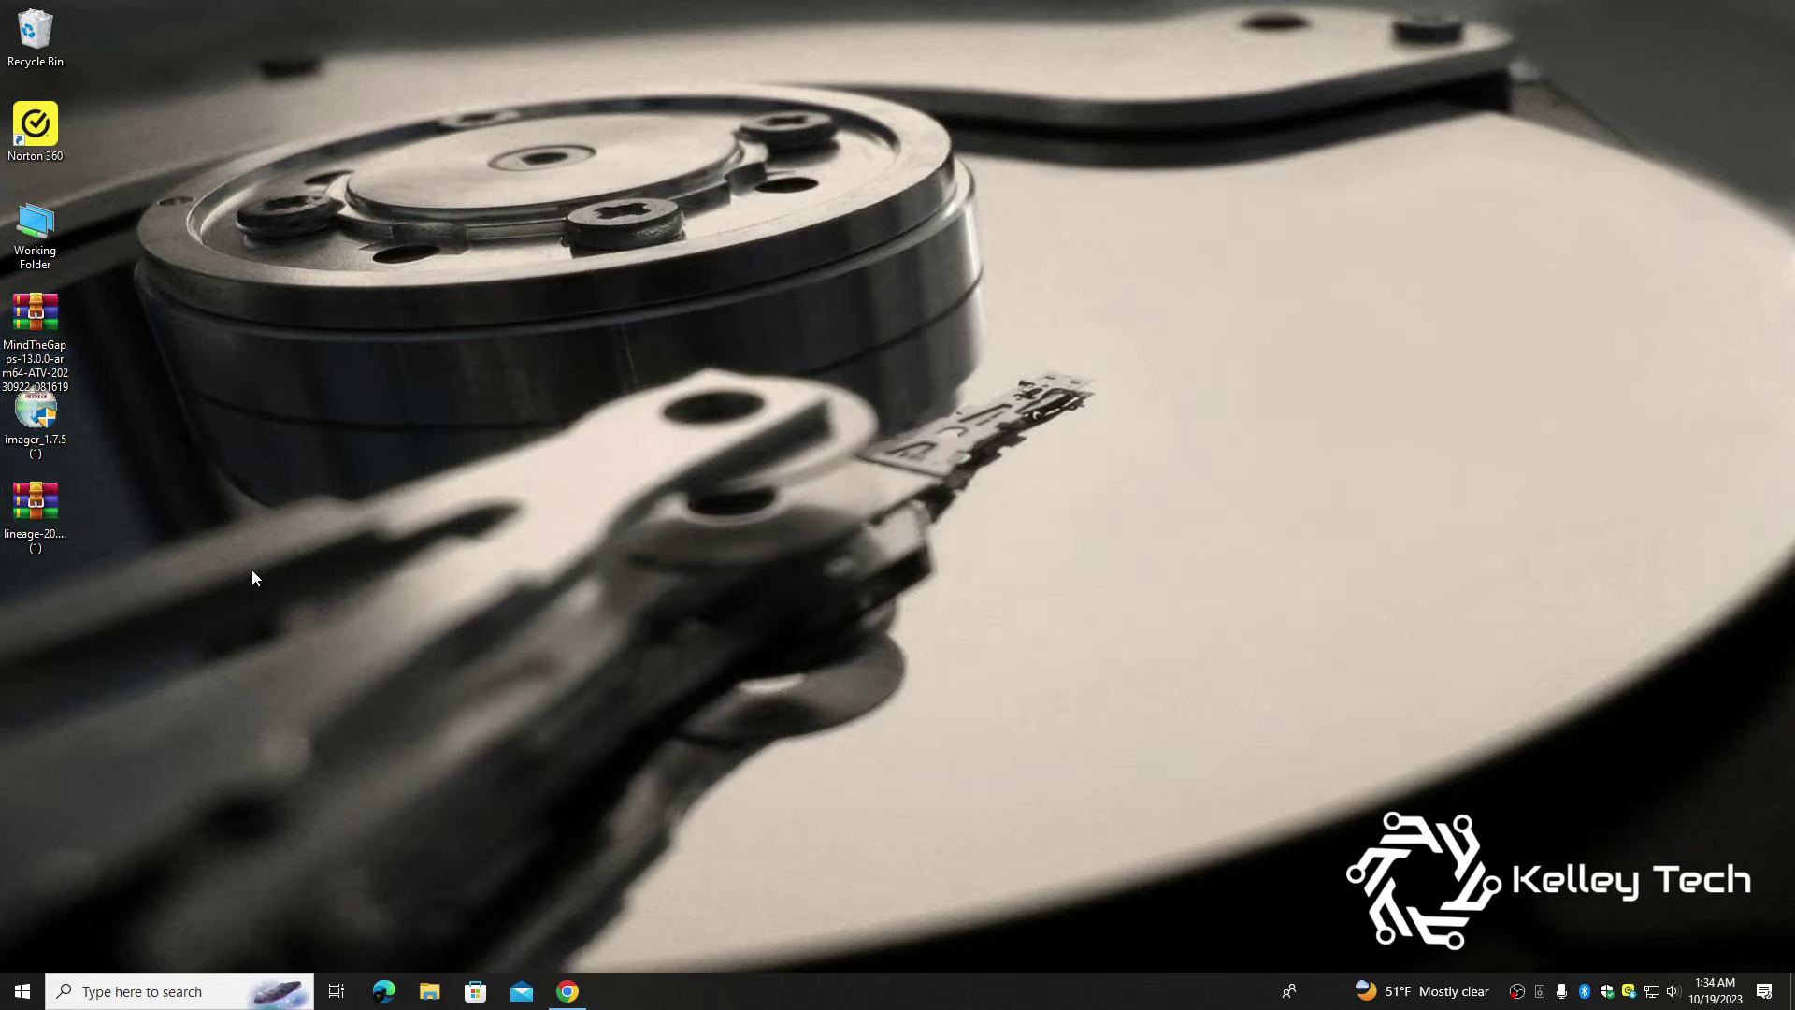
Extract the lineage zip with WinRAR to the Desktop to get the lineage-20 .img file
right_click(37, 511)
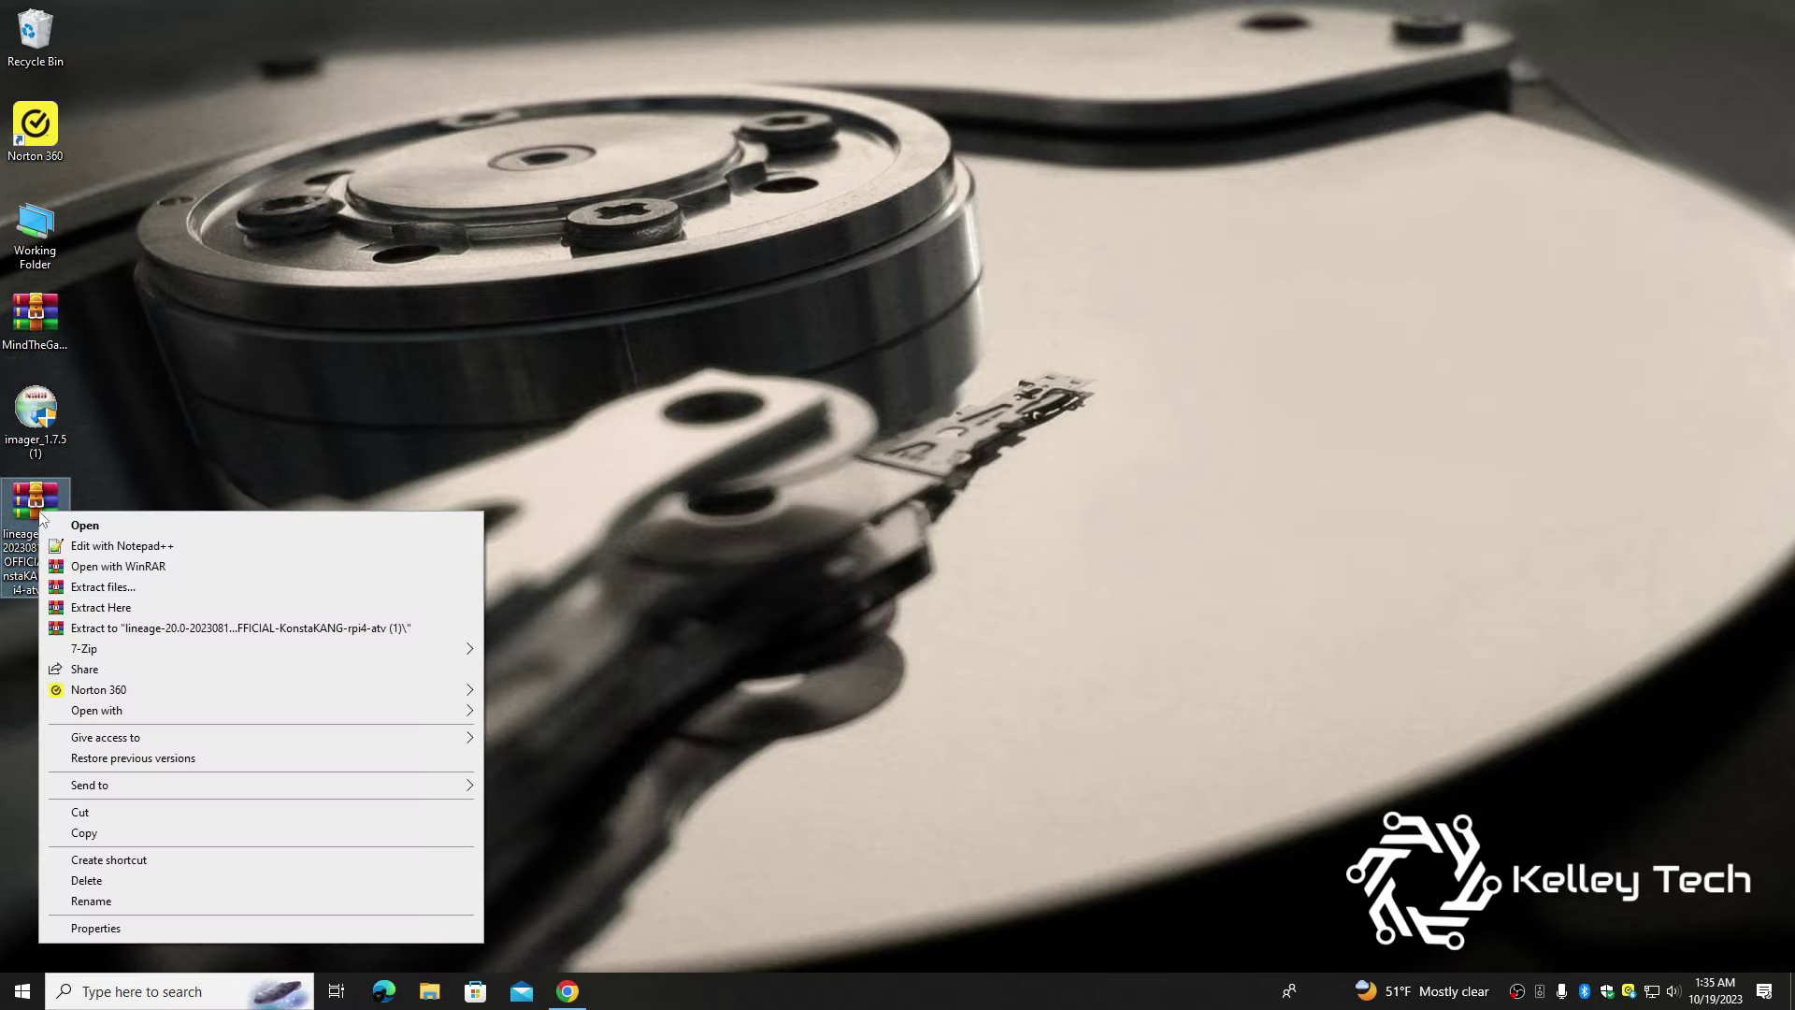
left_click(105, 589)
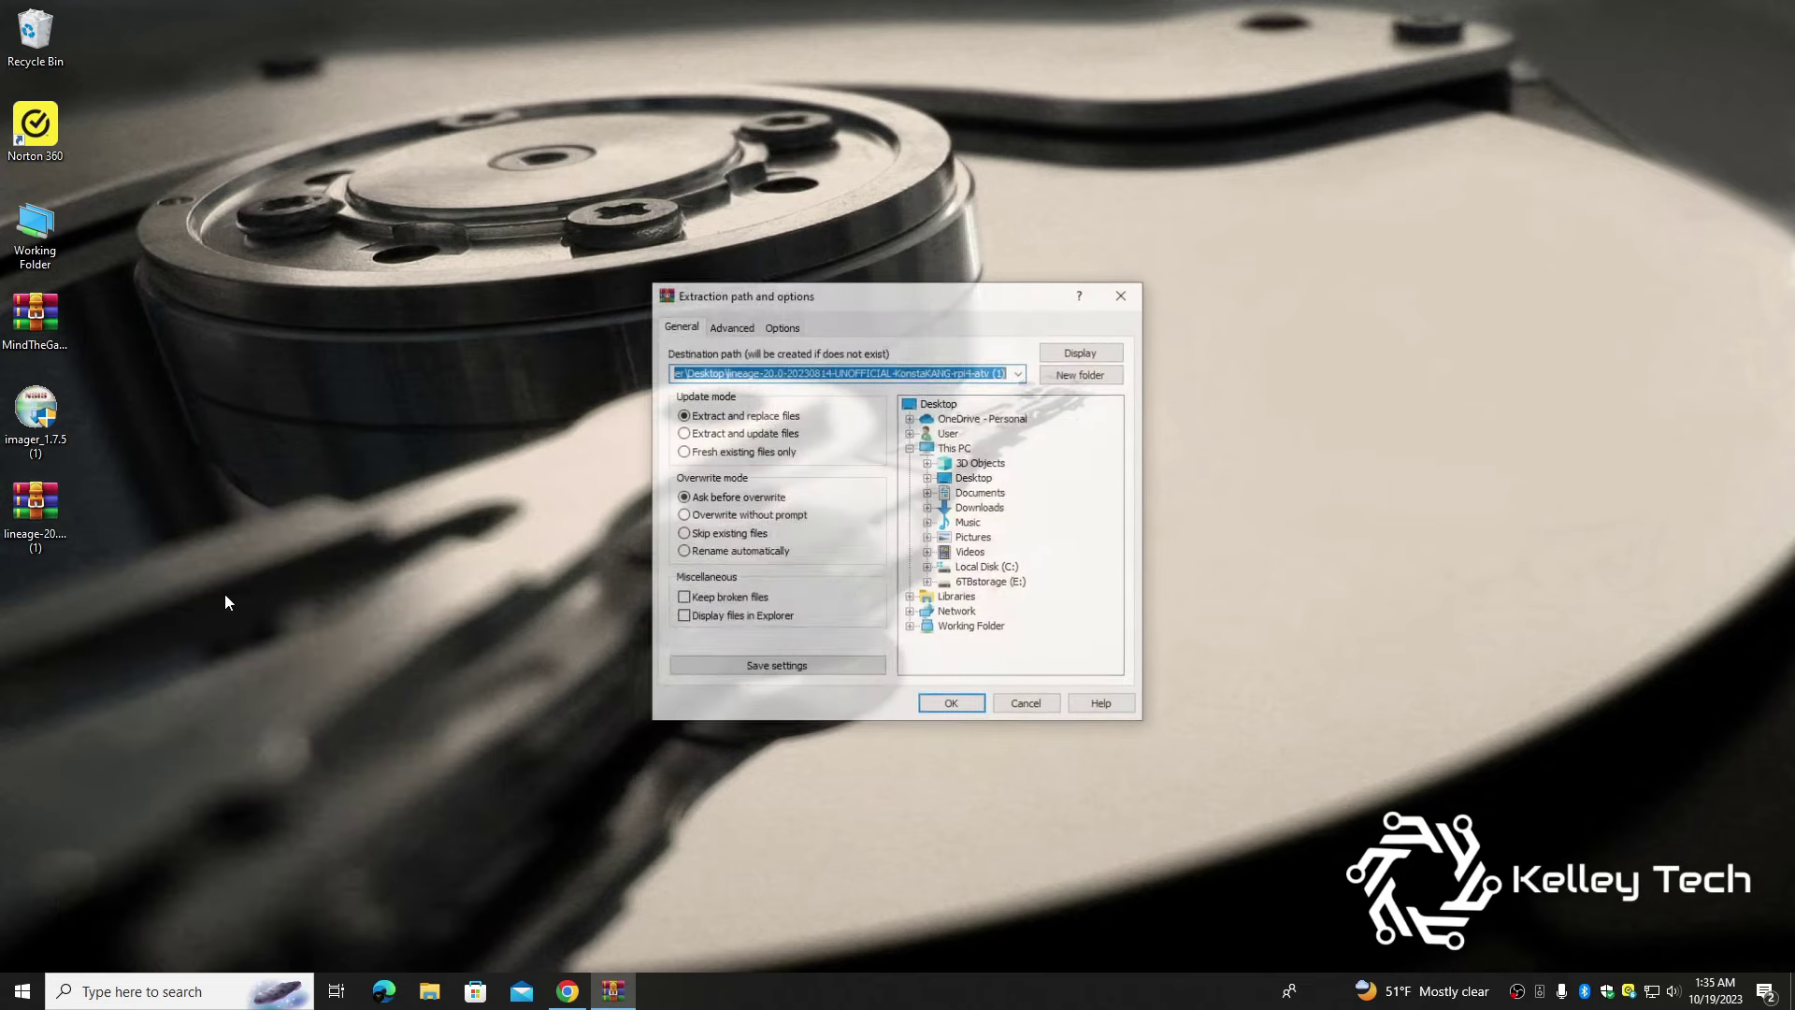
left_click(972, 478)
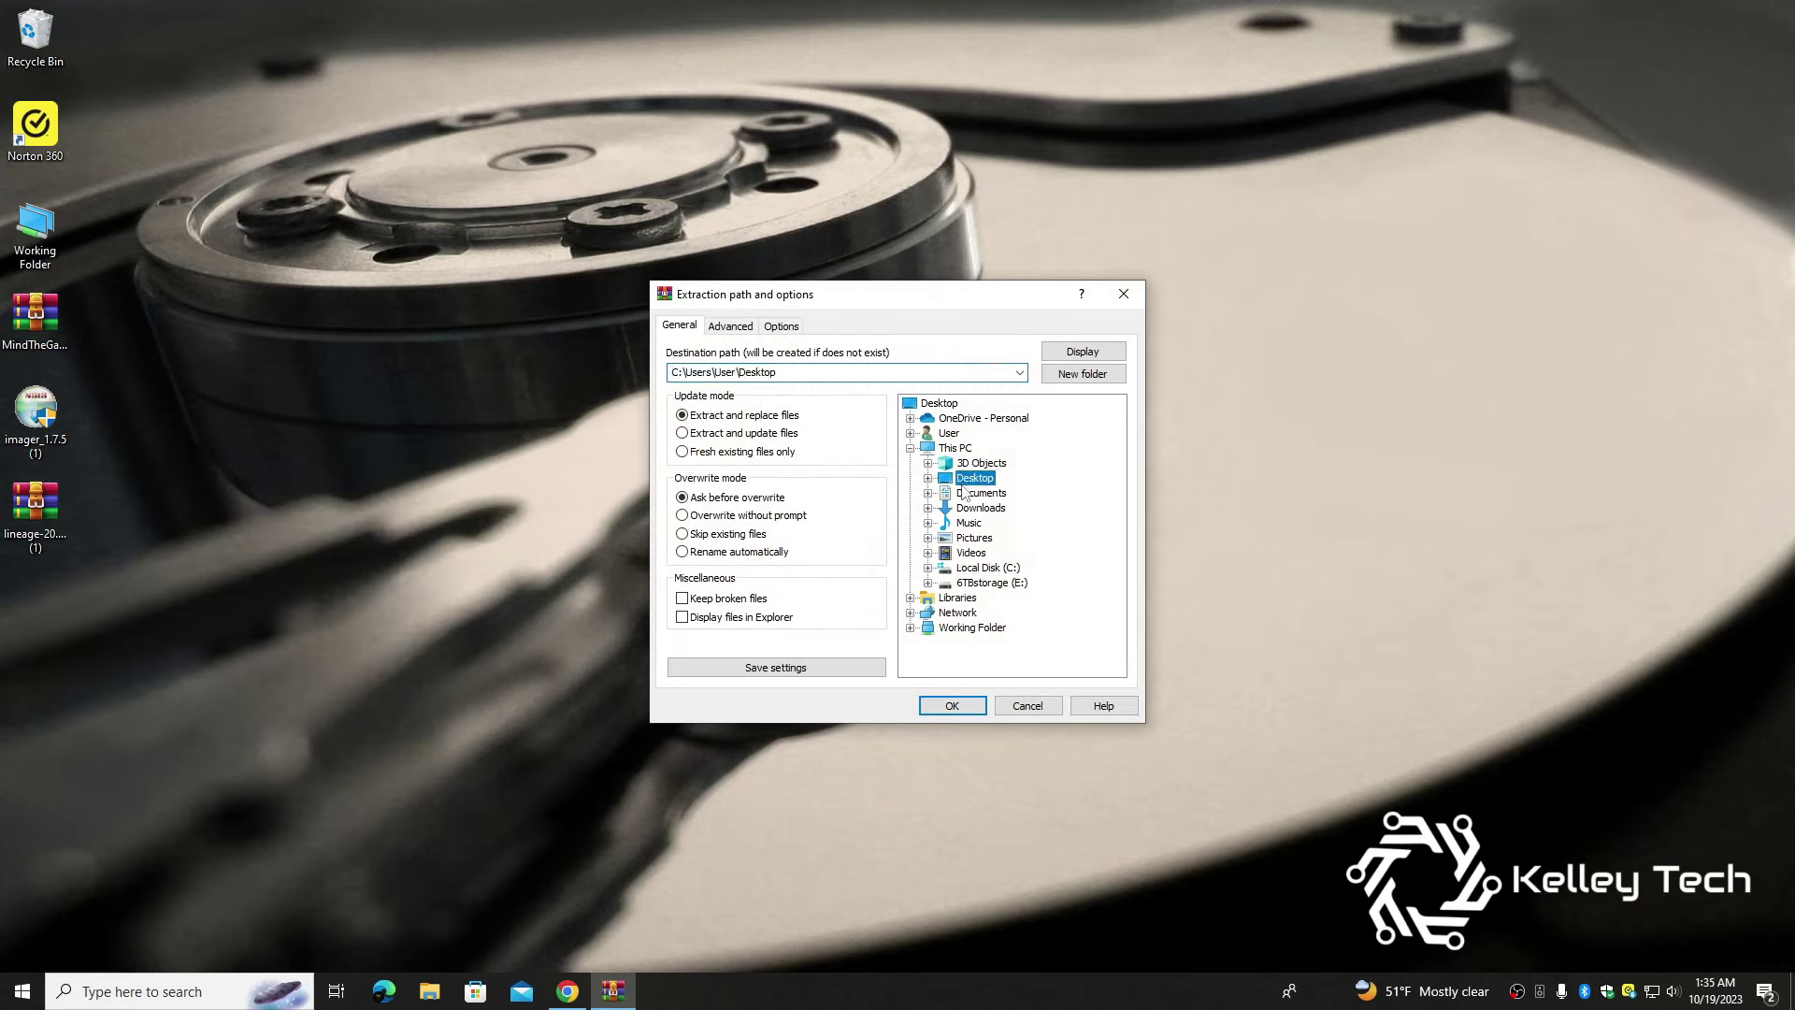
left_click(950, 705)
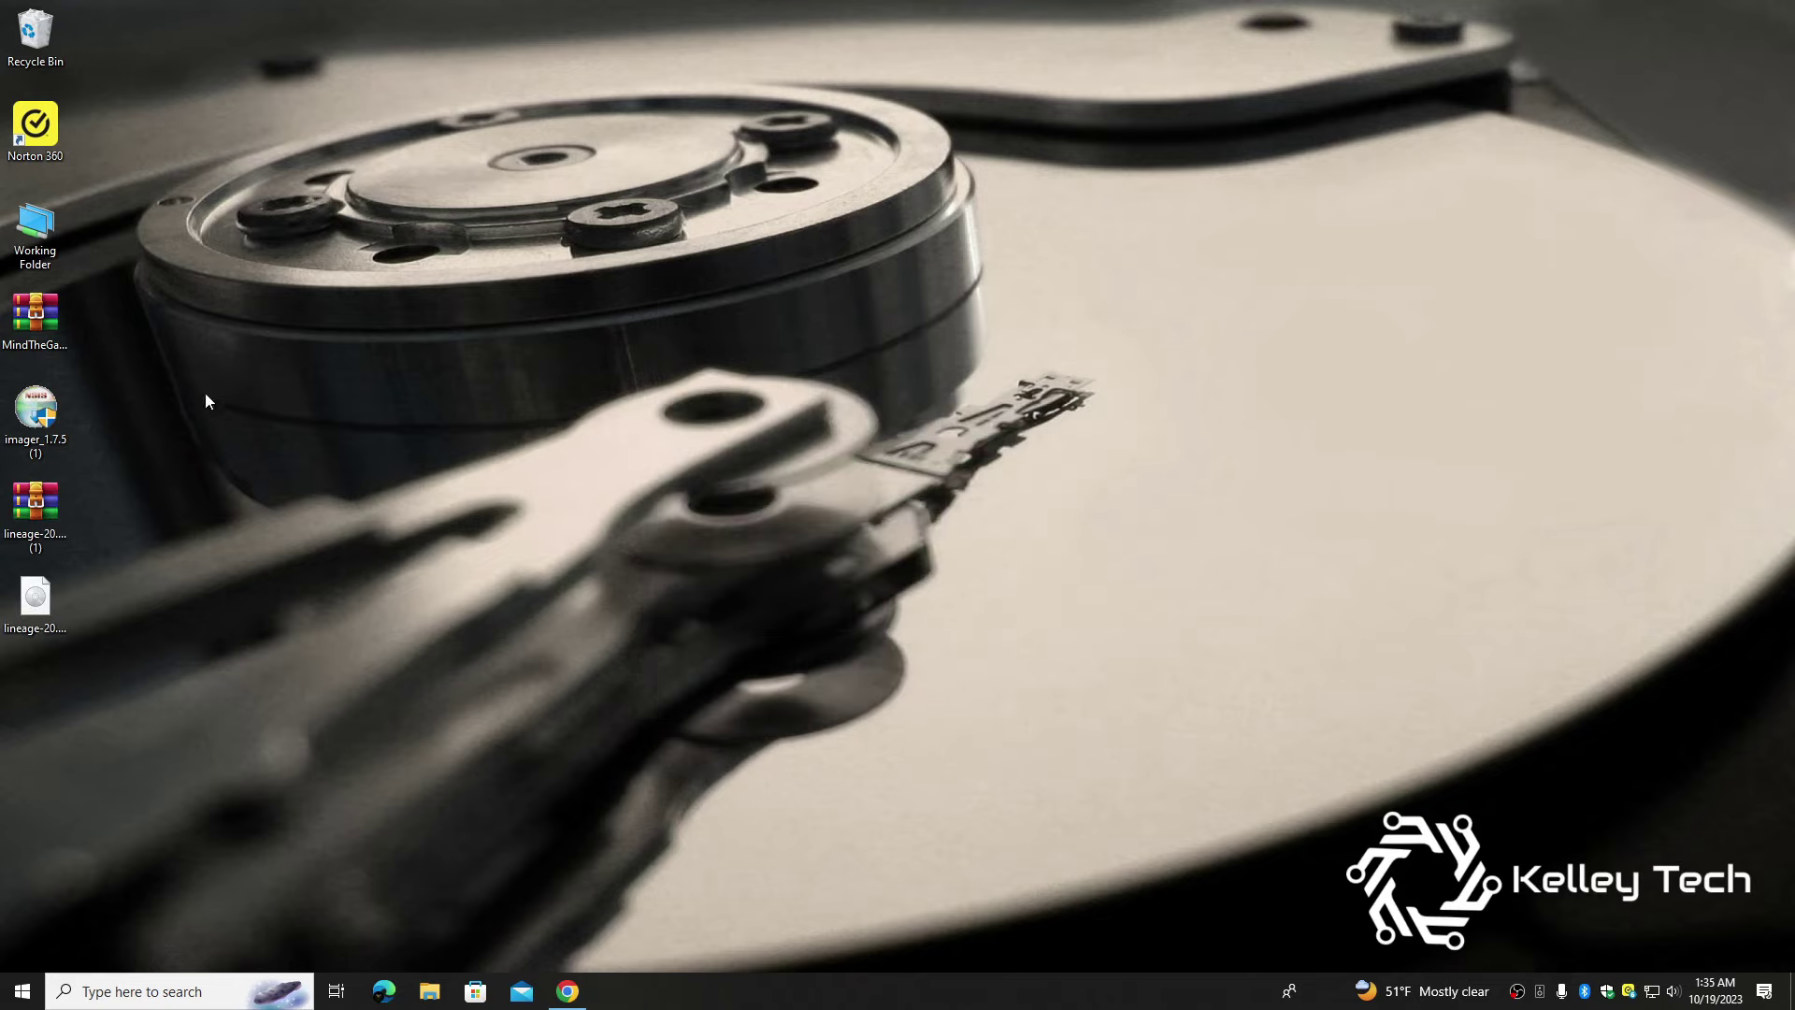
Install and launch Raspberry Pi Imager 1.7.5, declining Norton's USB drive scan
double_click(47, 416)
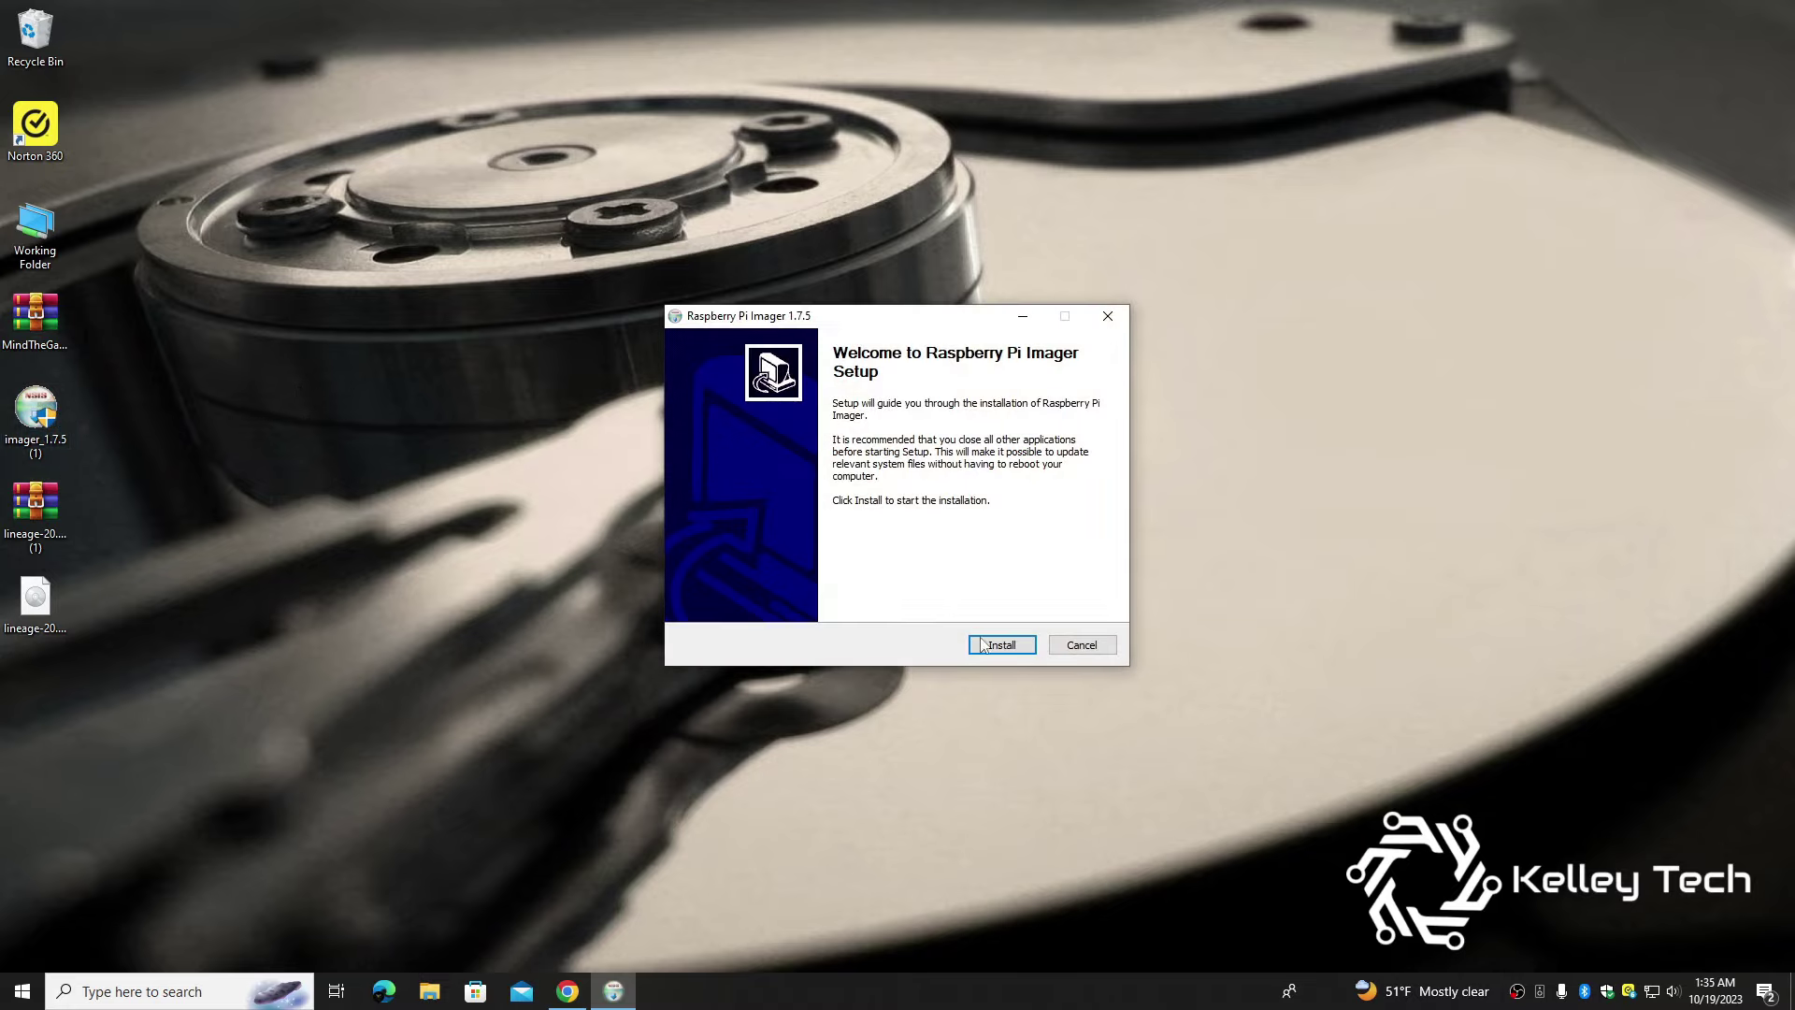
left_click(982, 644)
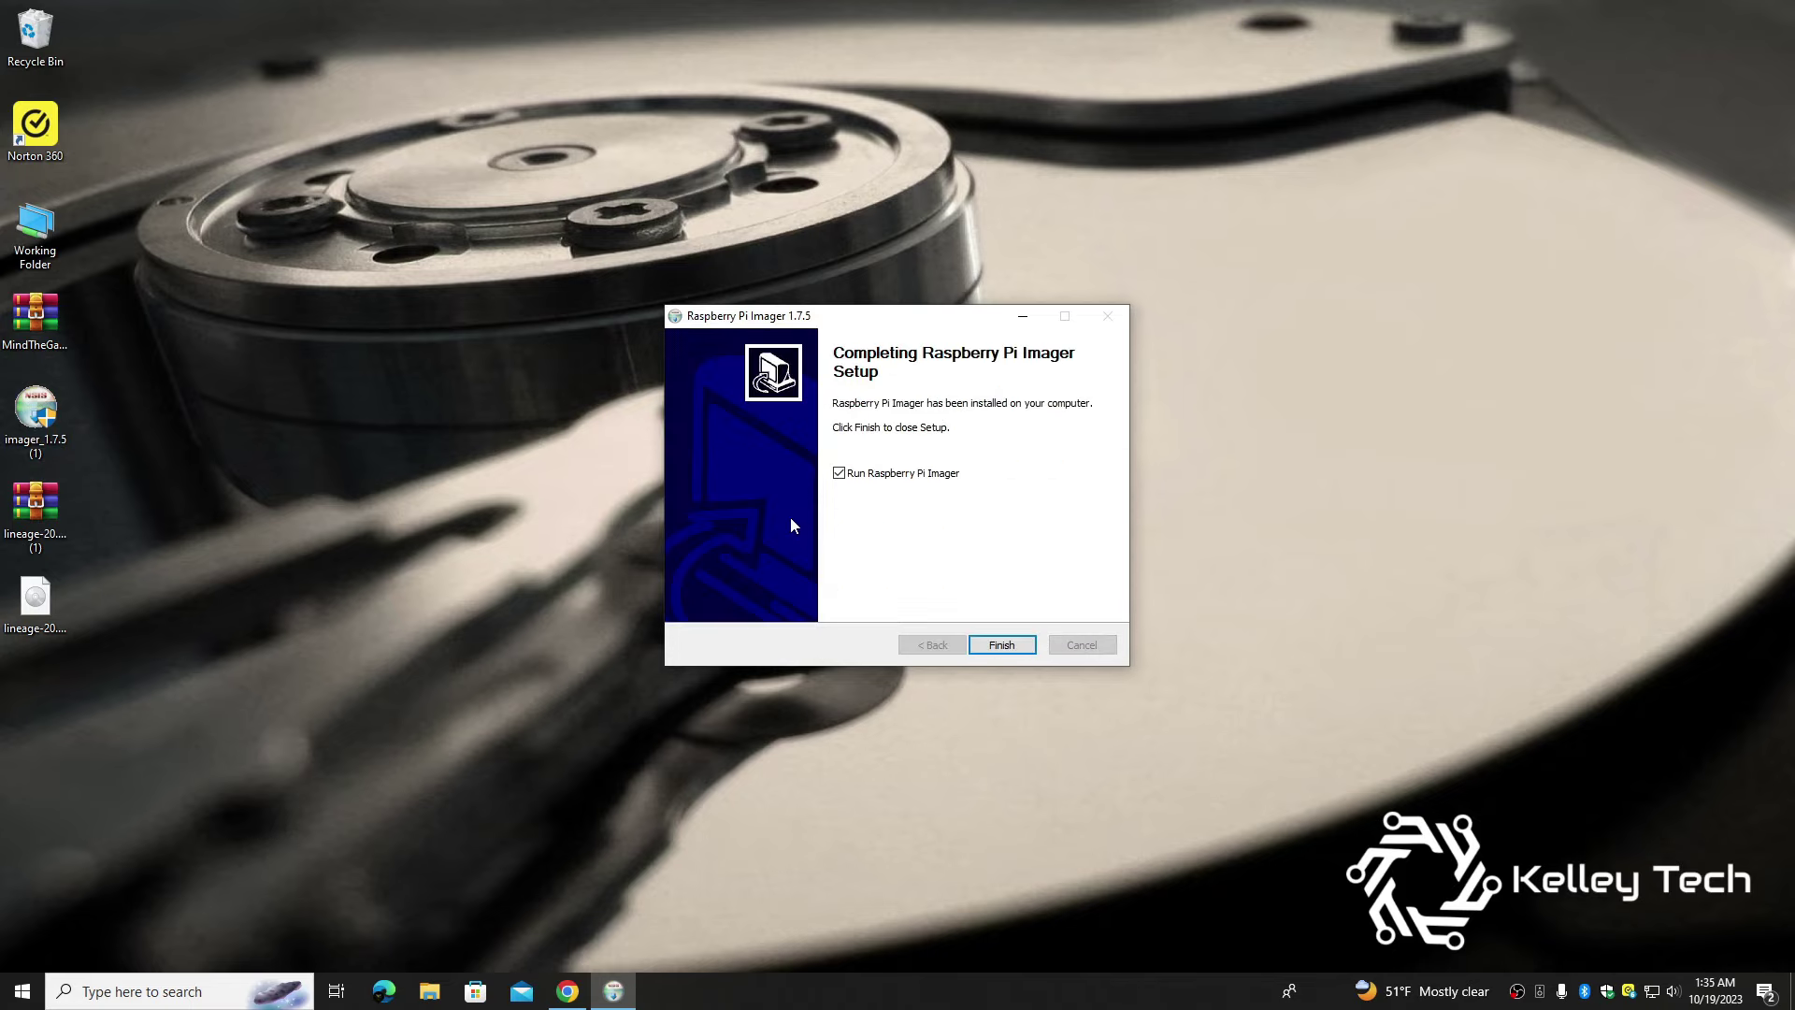
left_click(1008, 647)
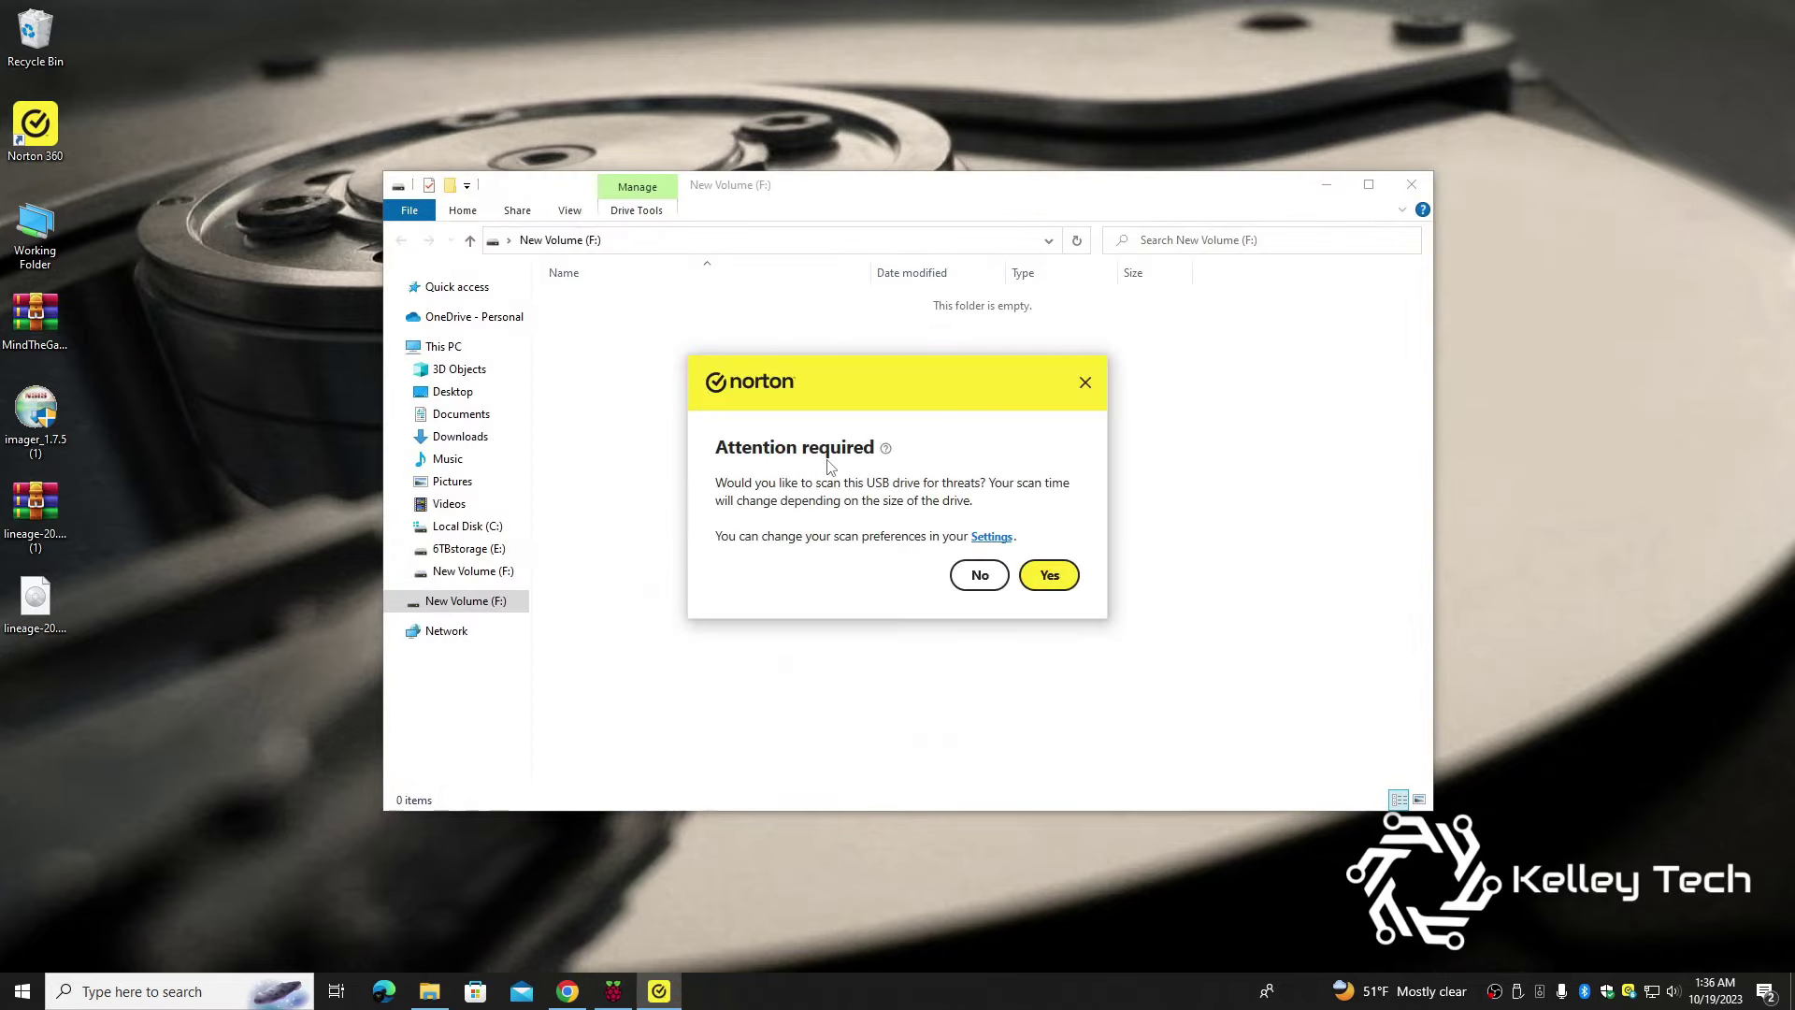
left_click(994, 581)
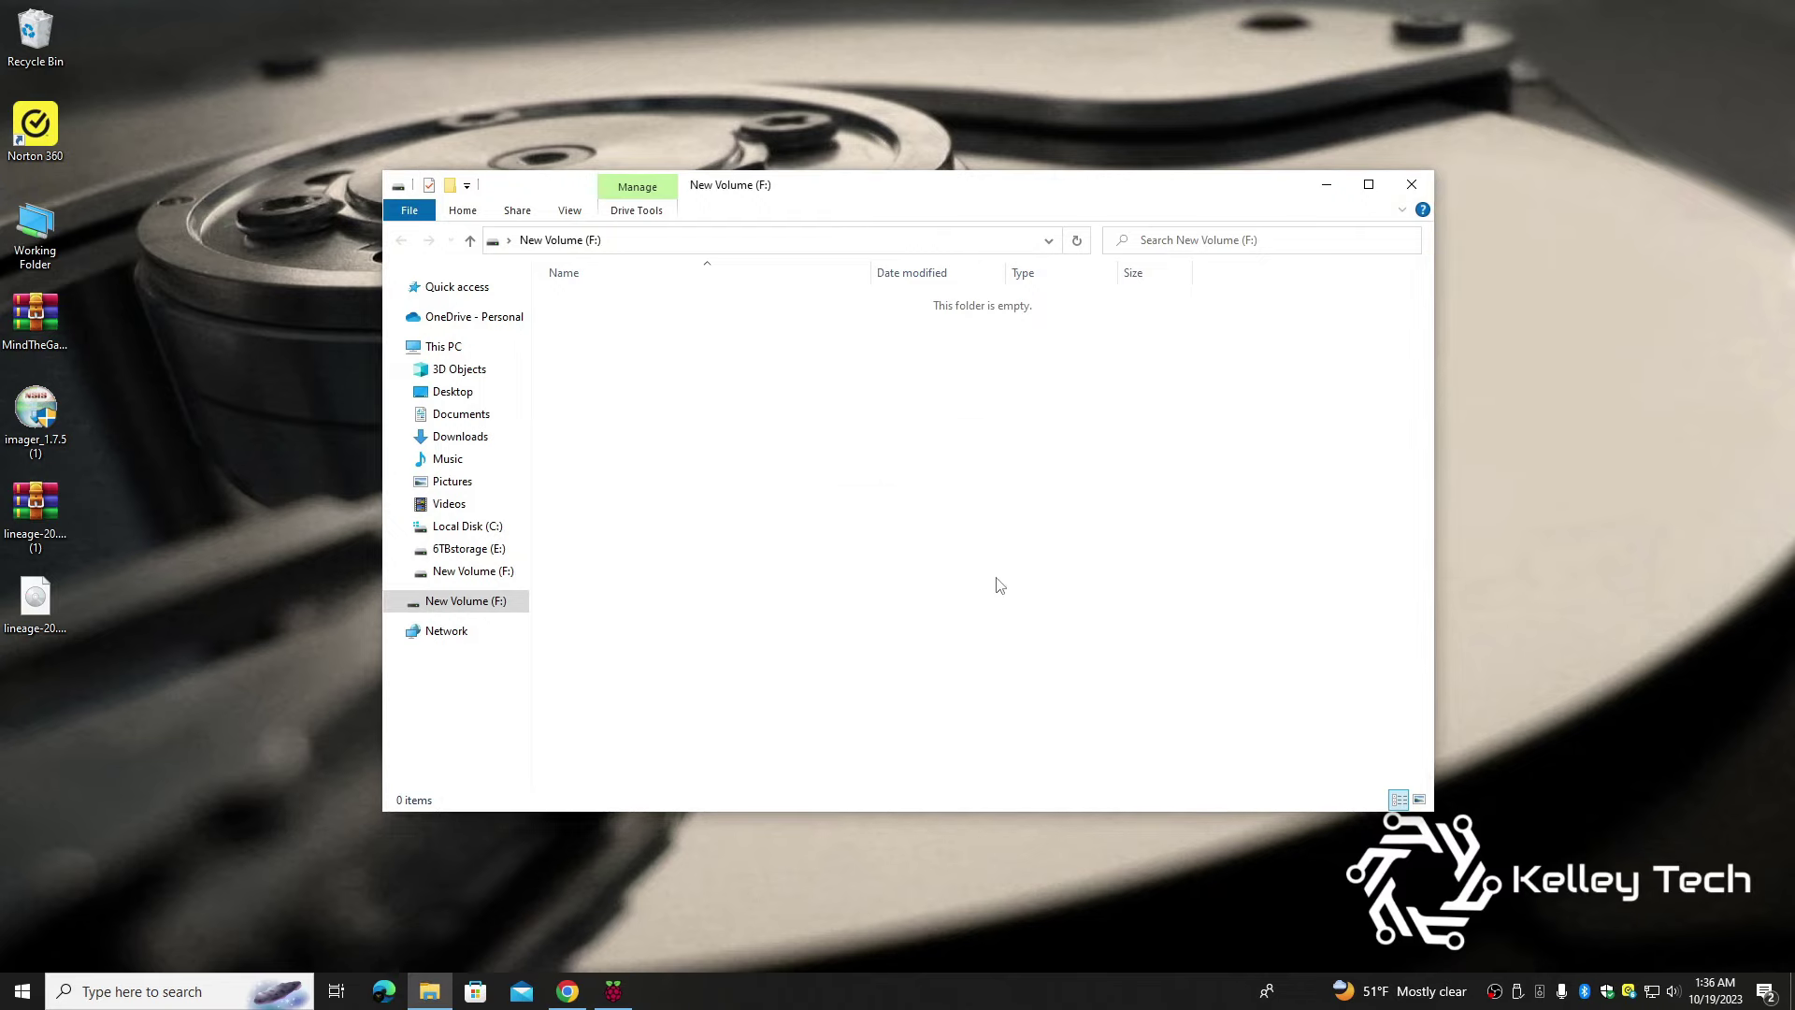
Load lineage-20.0-20230814-UNOFFICIAL-KonstaKANG-rpi4-atv.img as a custom operating system image
left_click(1412, 187)
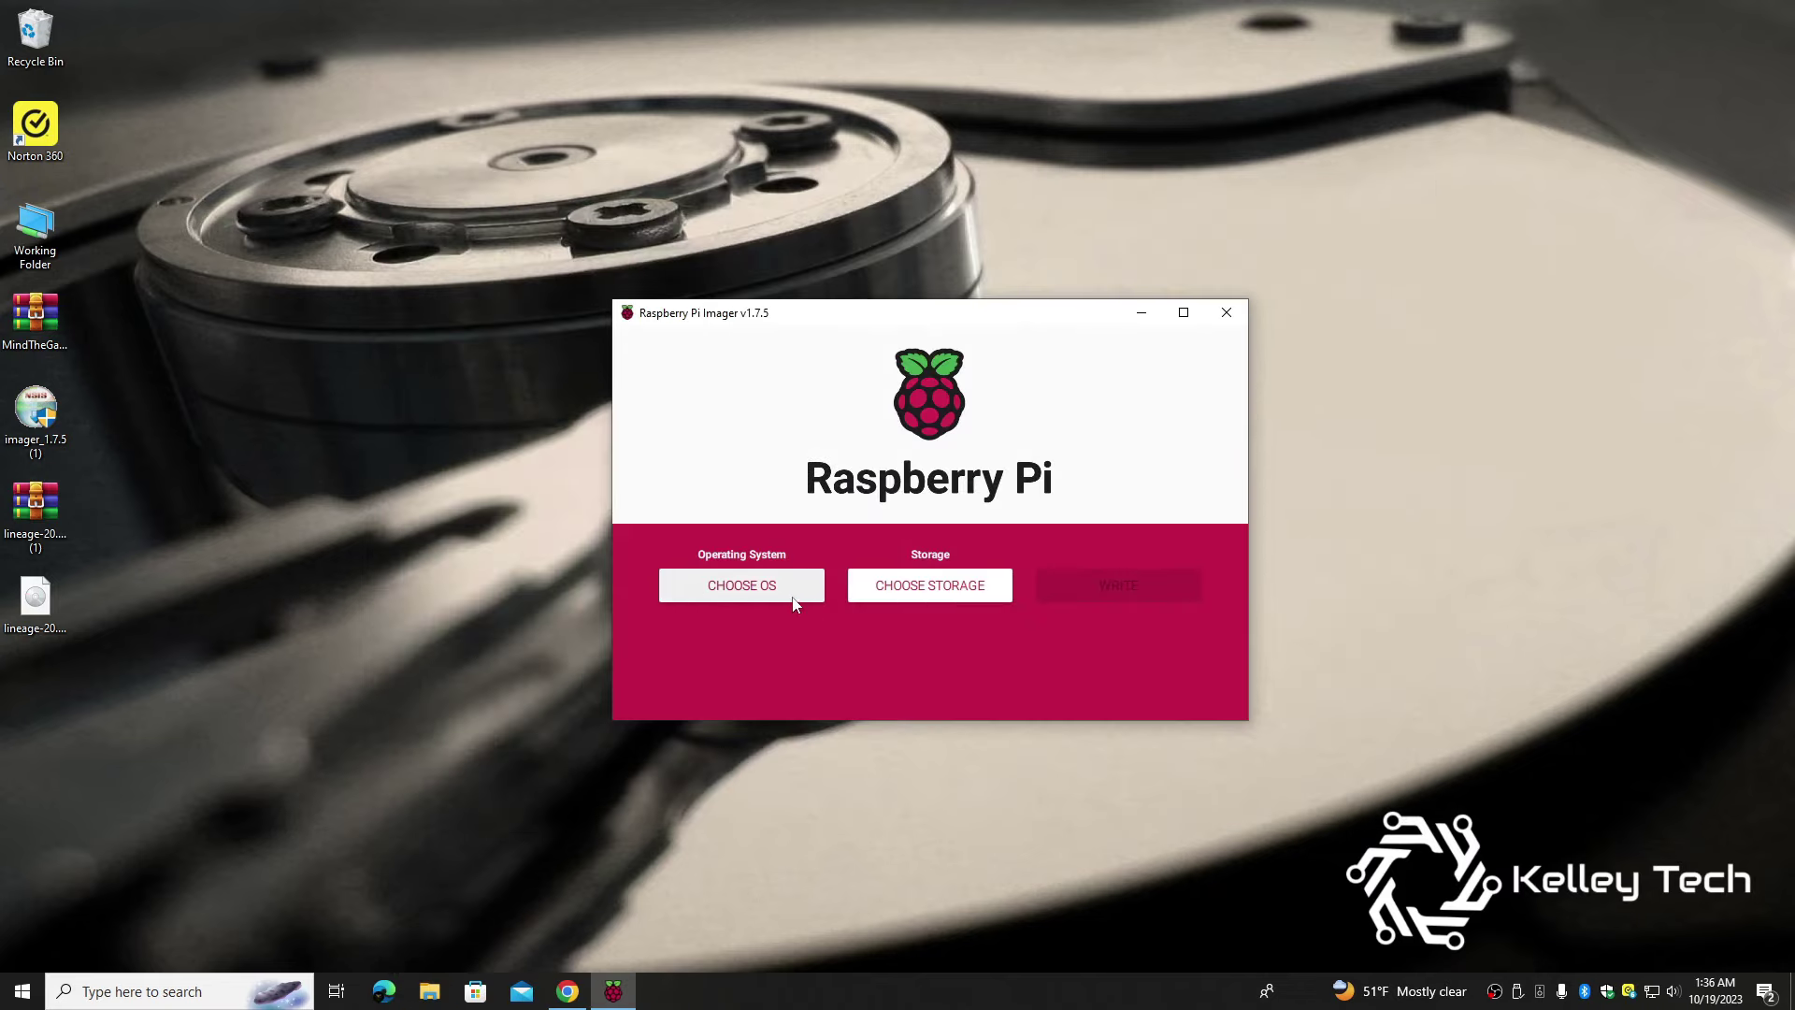
left_click(762, 583)
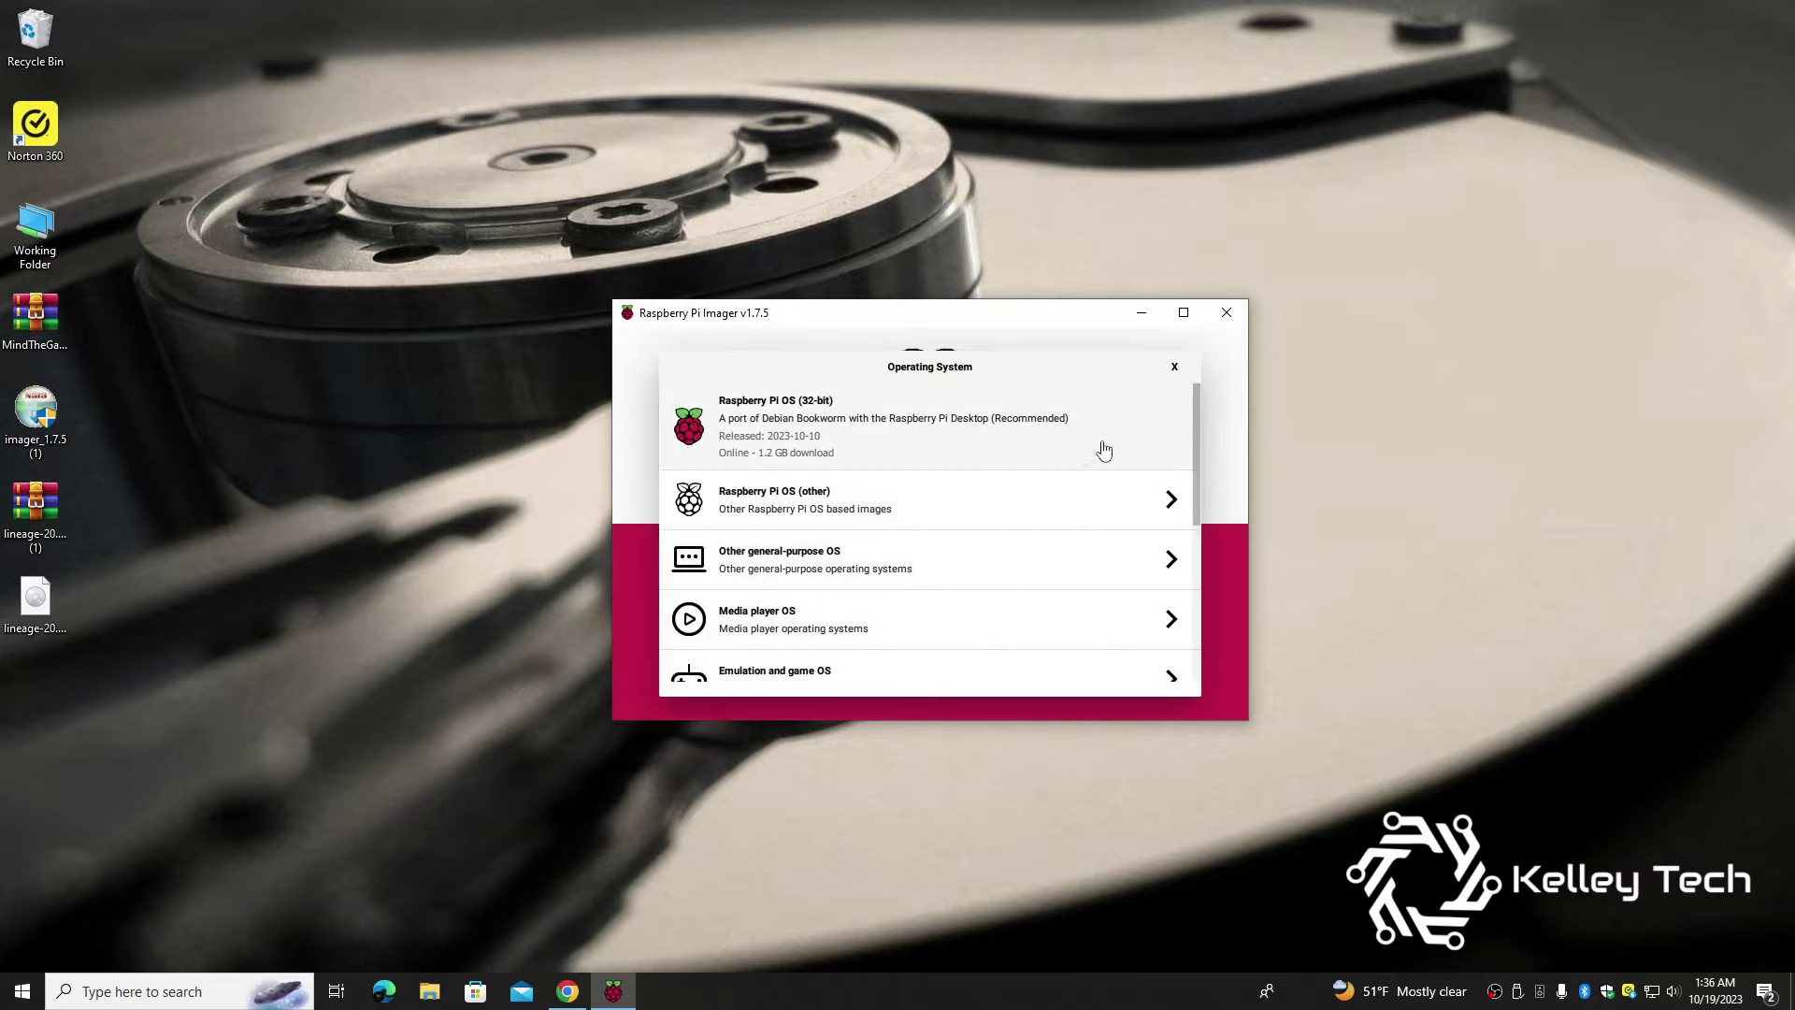
left_click_drag(1197, 406, 1217, 580)
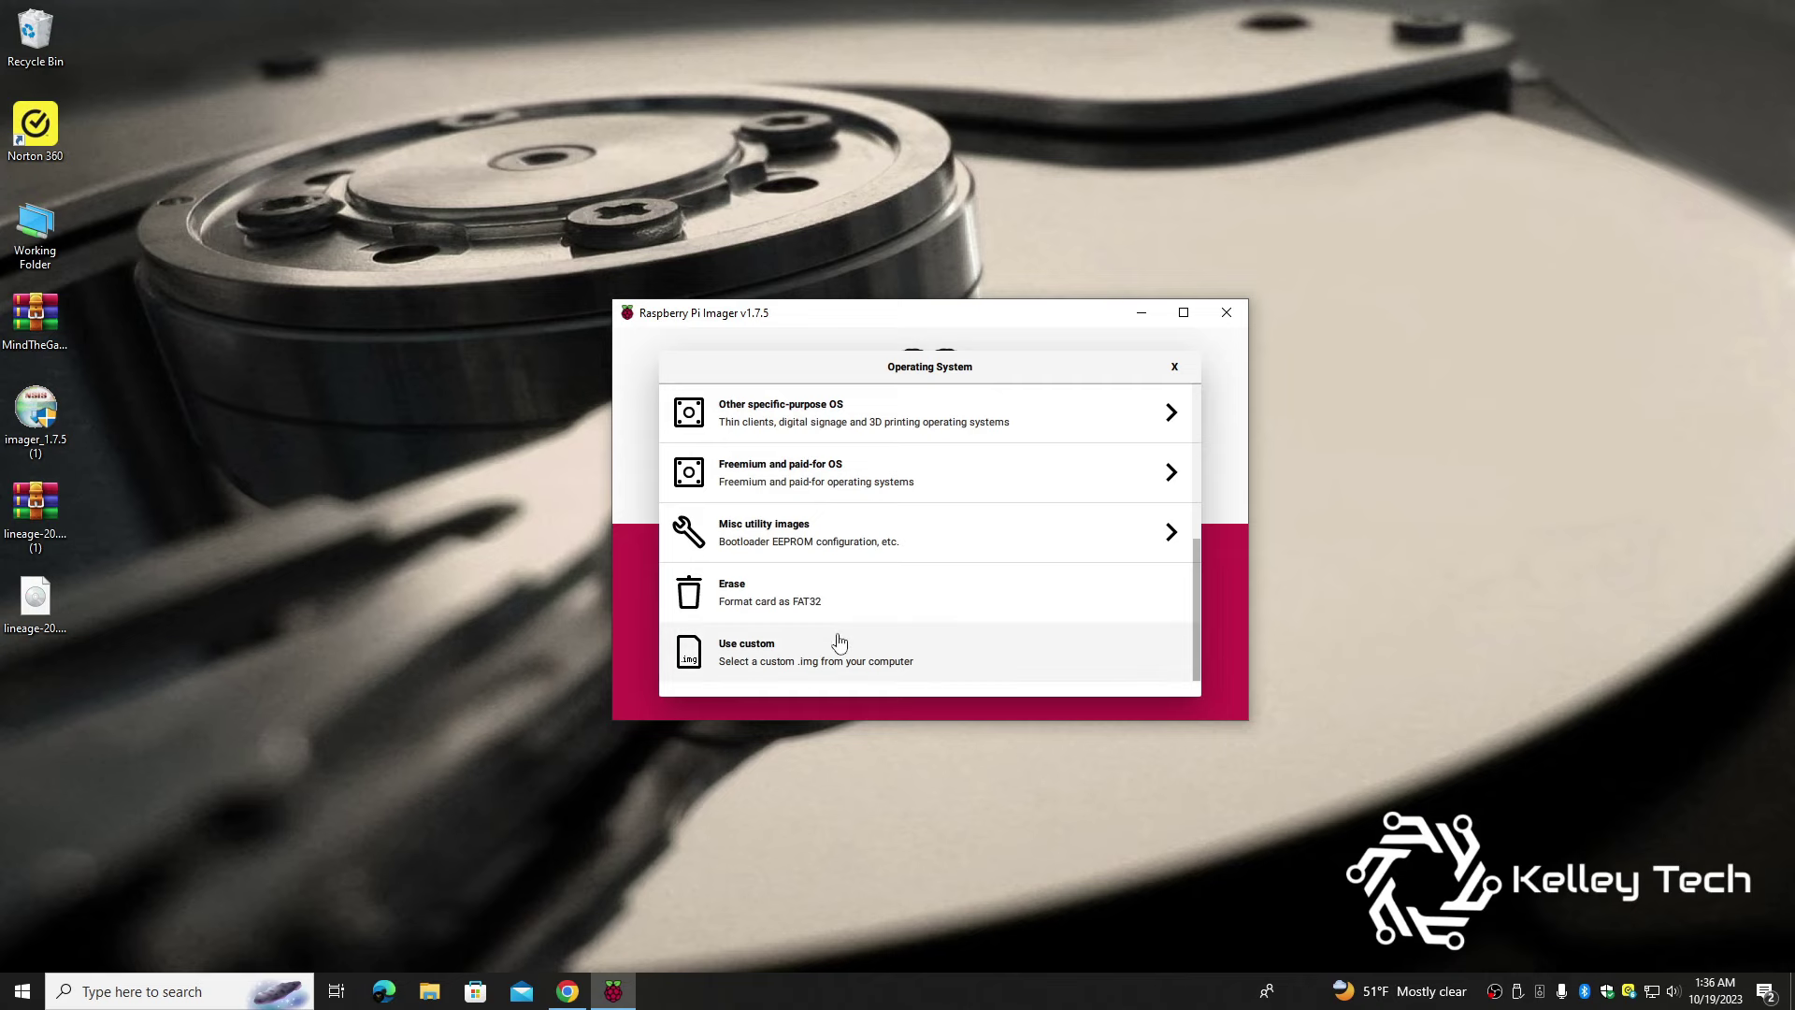
left_click(786, 666)
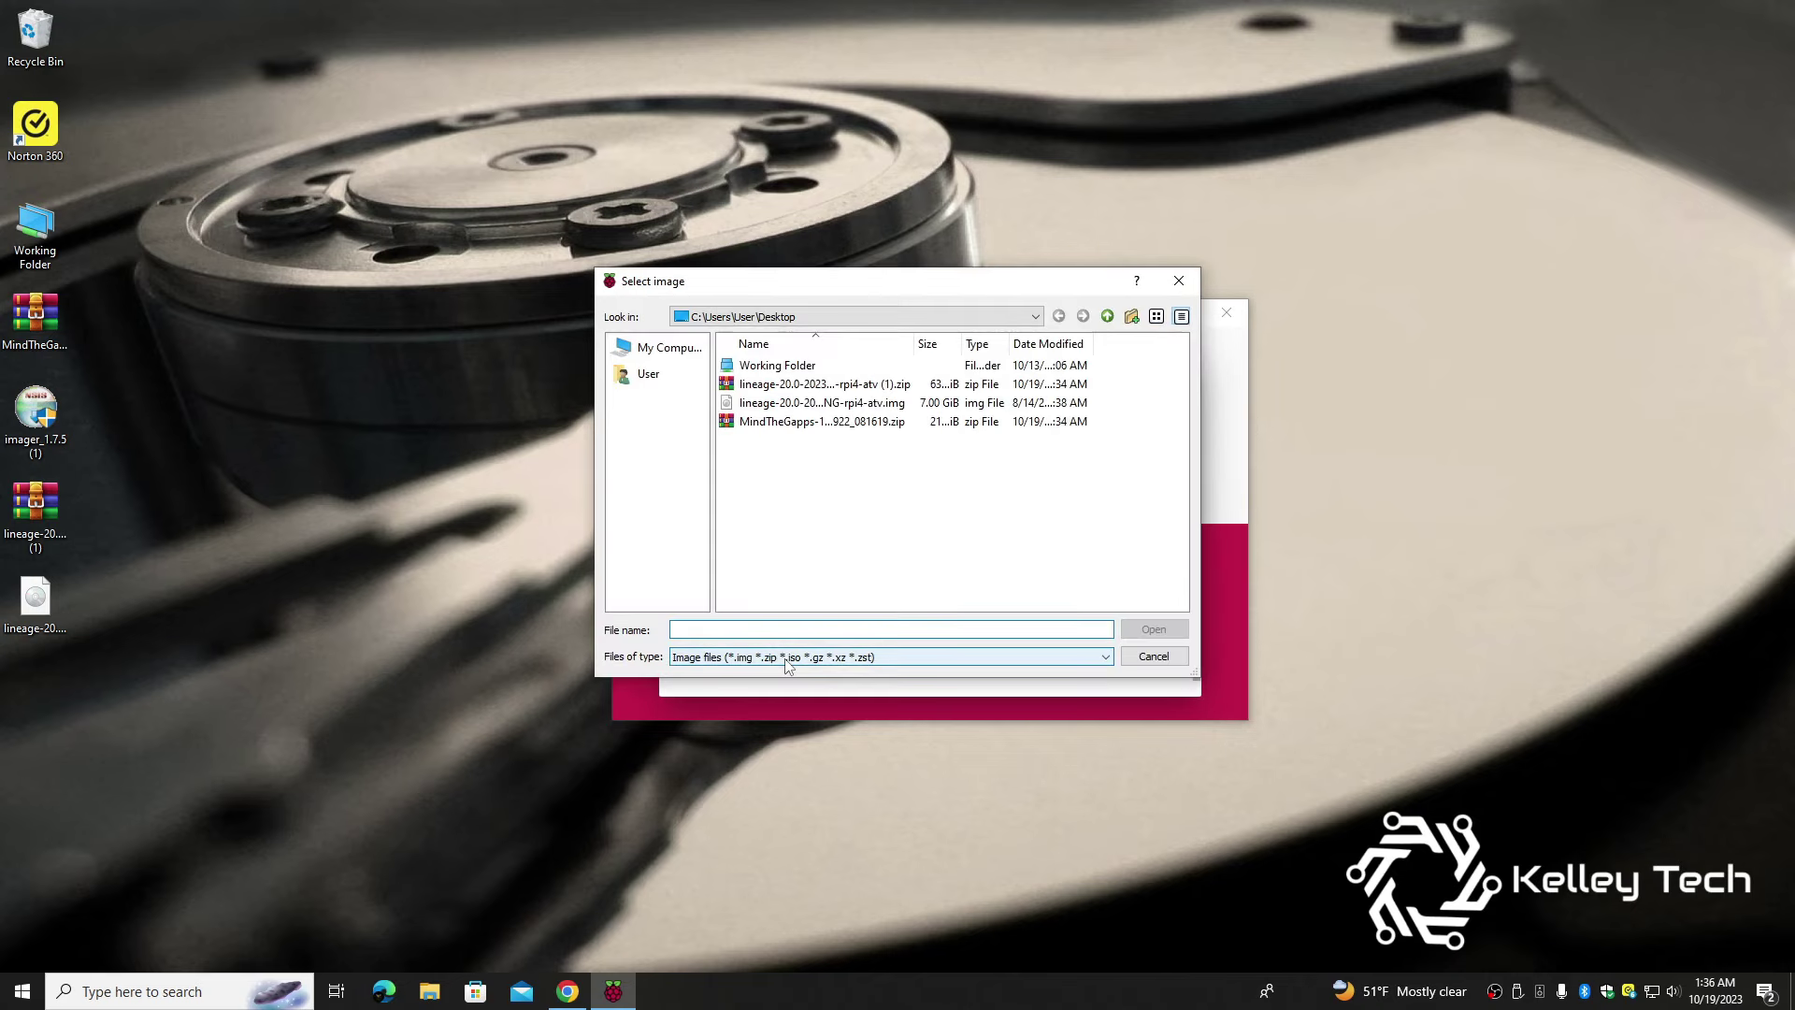
left_click(777, 406)
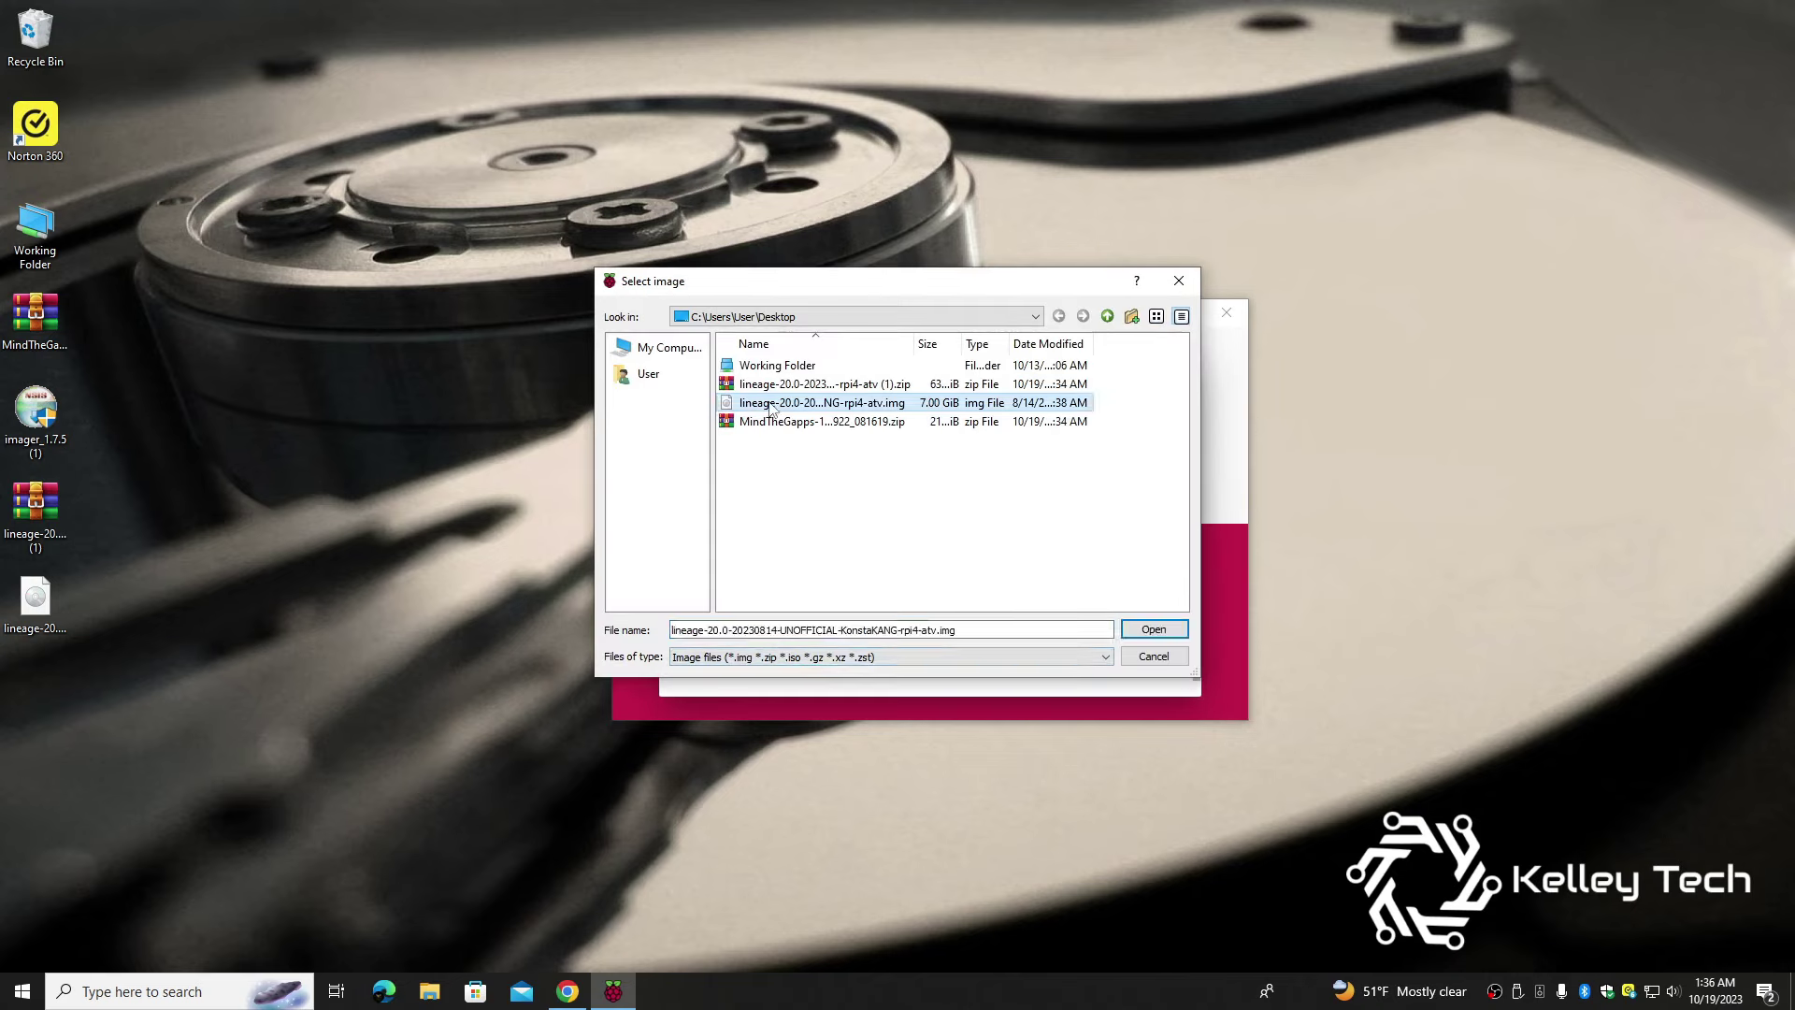
left_click(1152, 629)
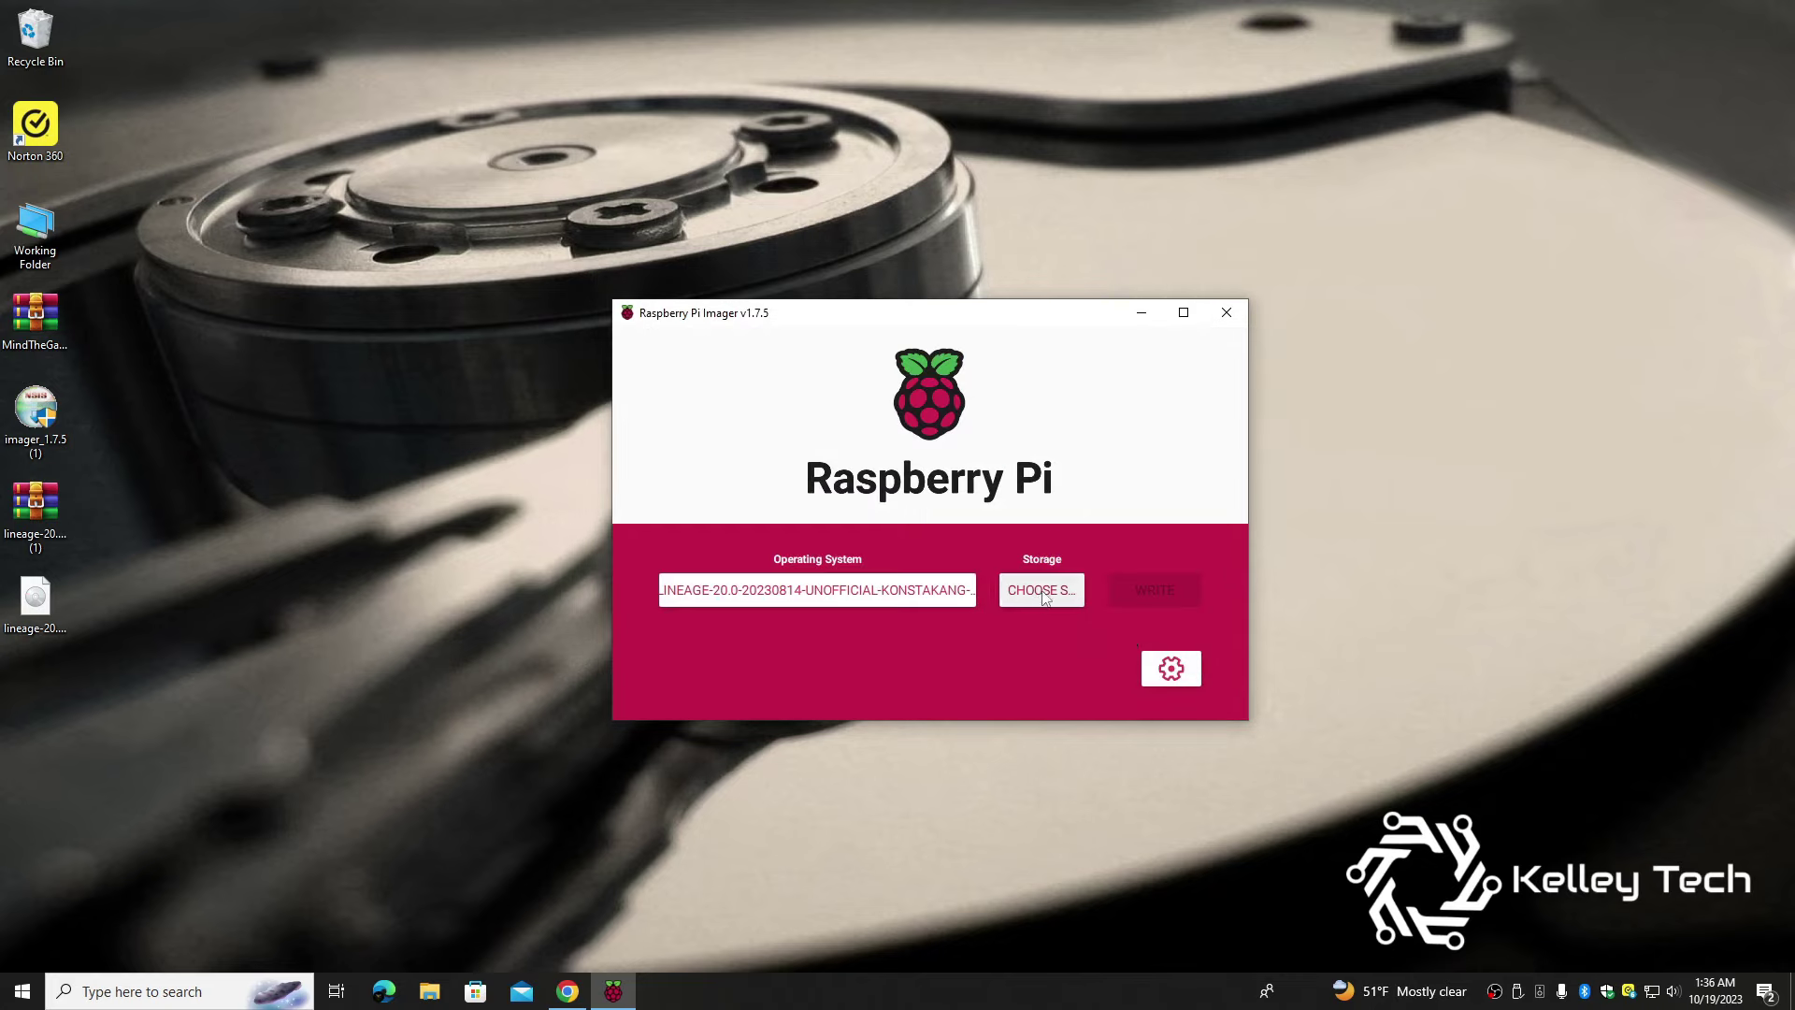
Choose the 32 GB Generic USB device as storage and start the write
left_click(1044, 598)
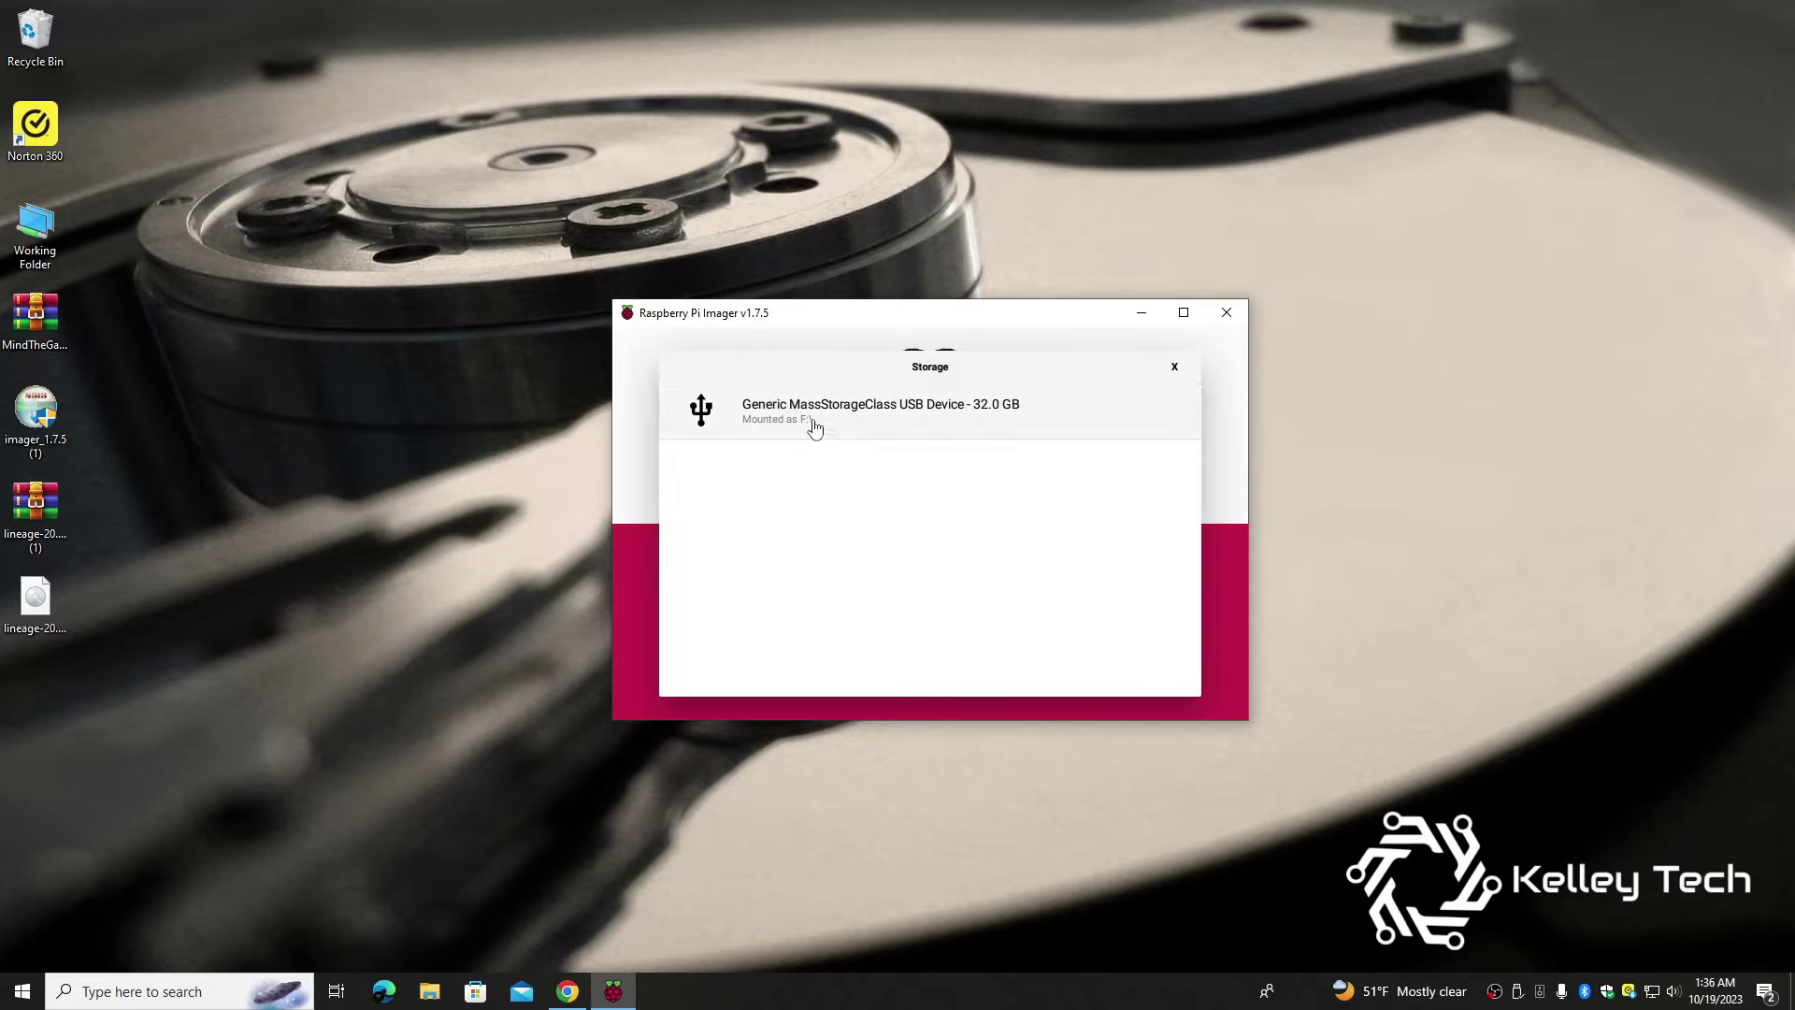
left_click(1005, 425)
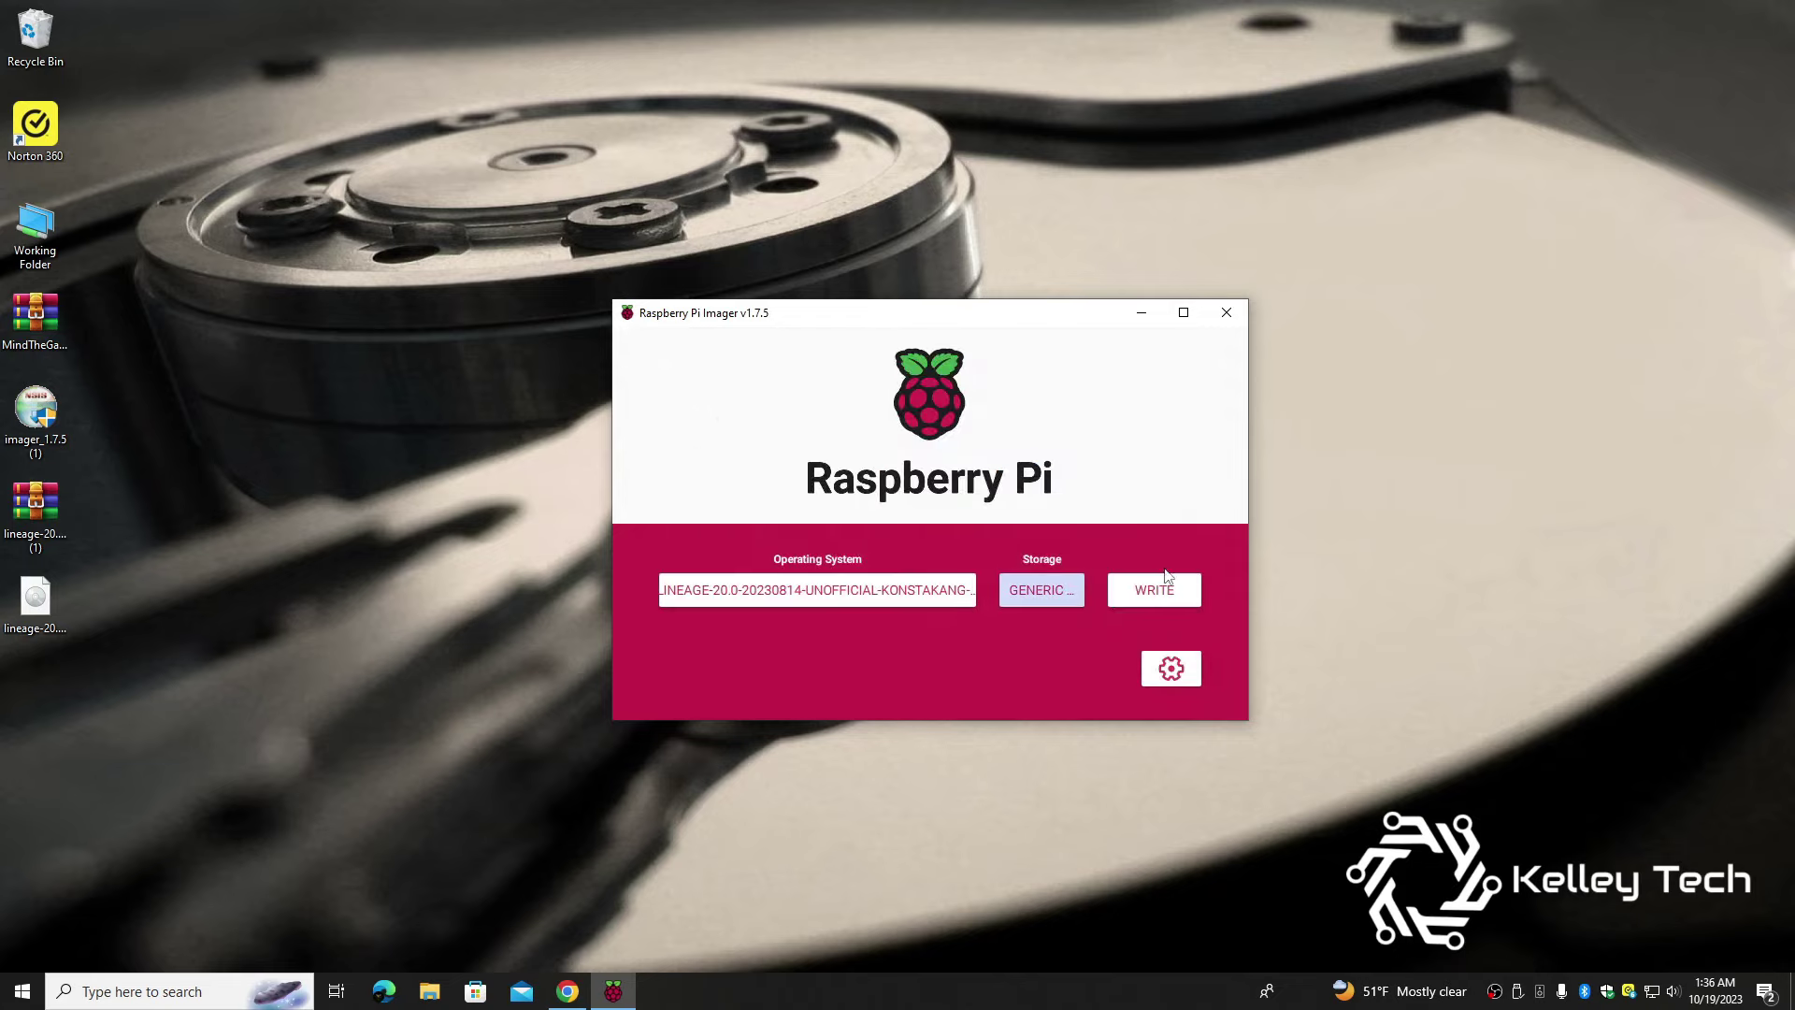
left_click(1166, 599)
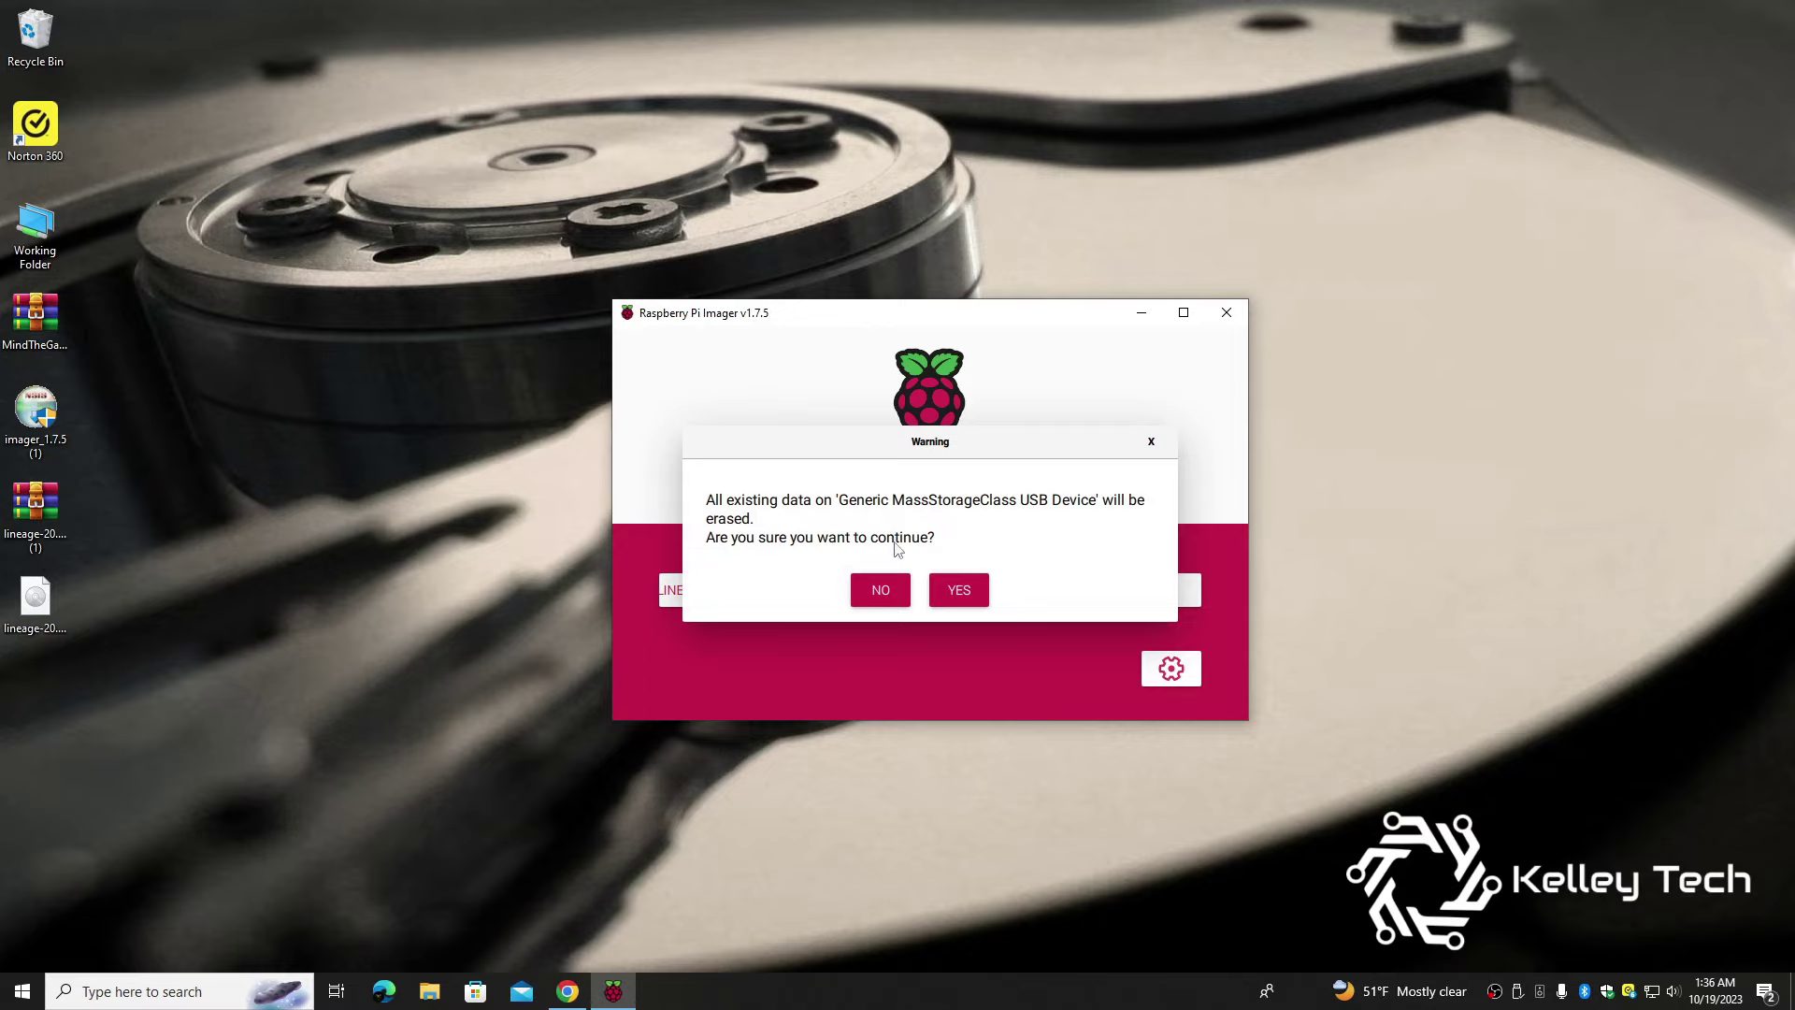
Confirm erasing the USB device so the LineageOS image gets written
left_click(948, 594)
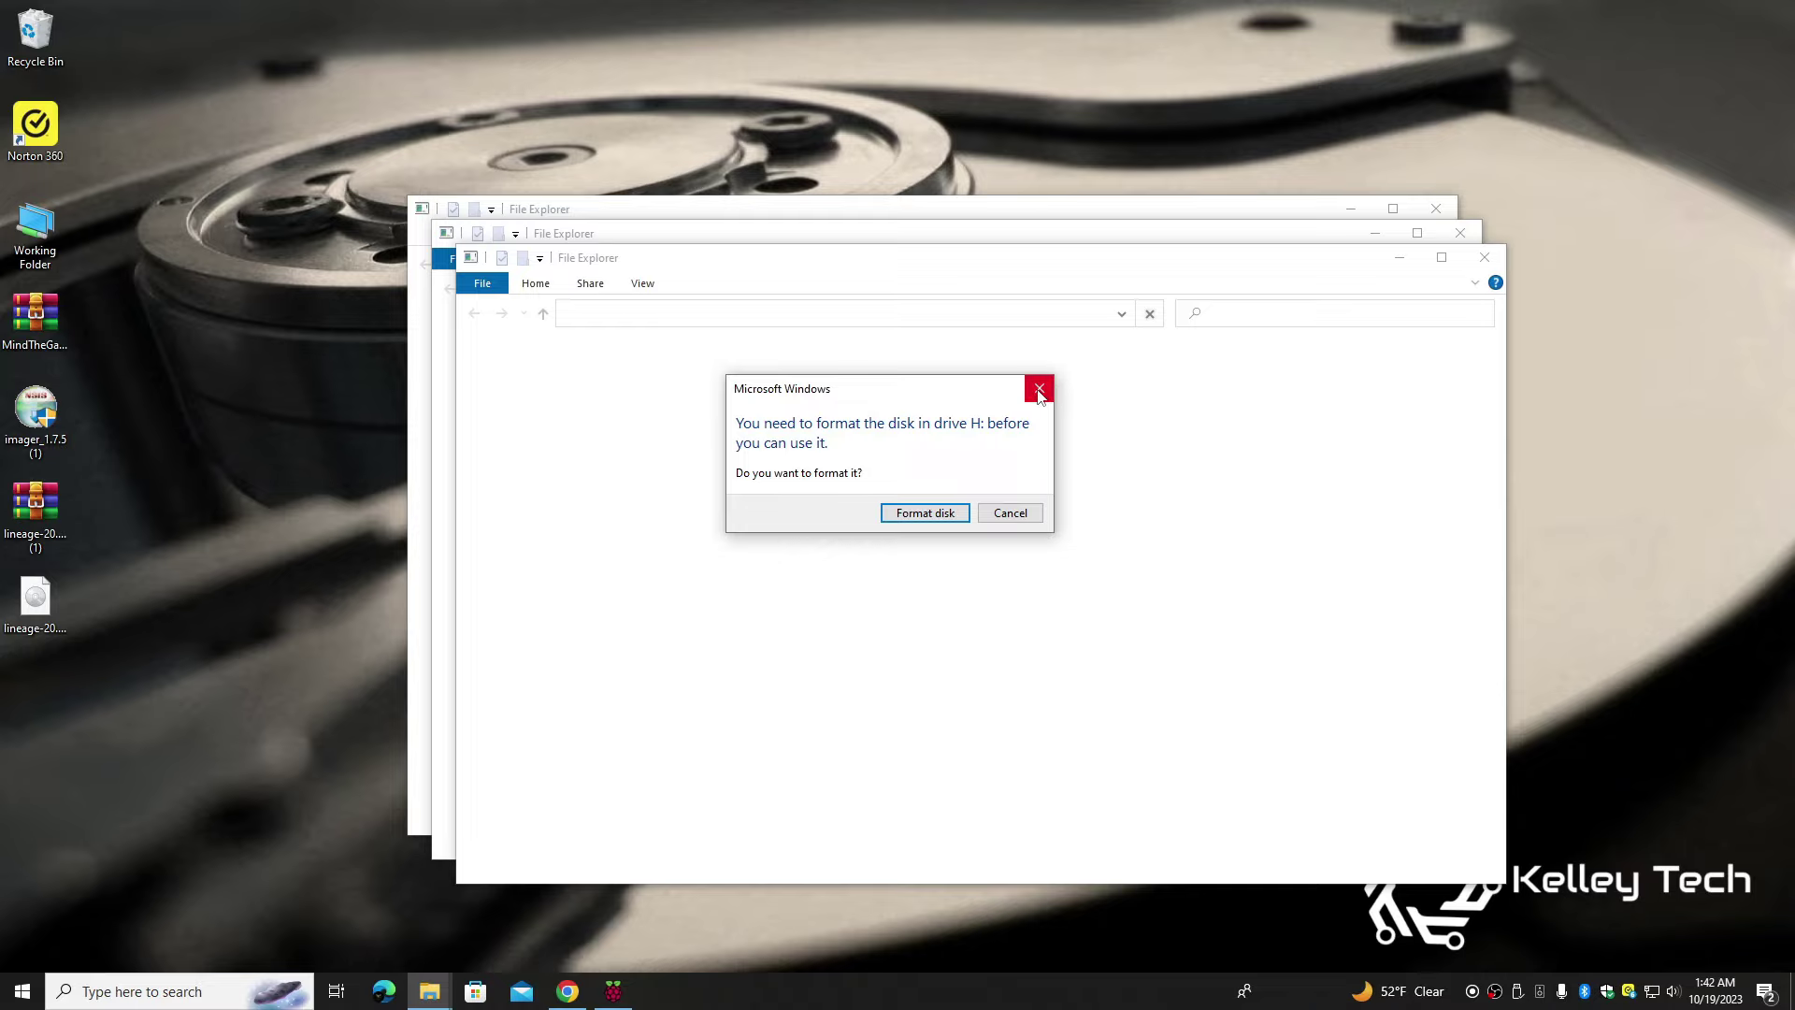
Dismiss the format prompts and unavailable-drive errors for H: and G:, and the insert-disk prompt for D:
left_click(1040, 392)
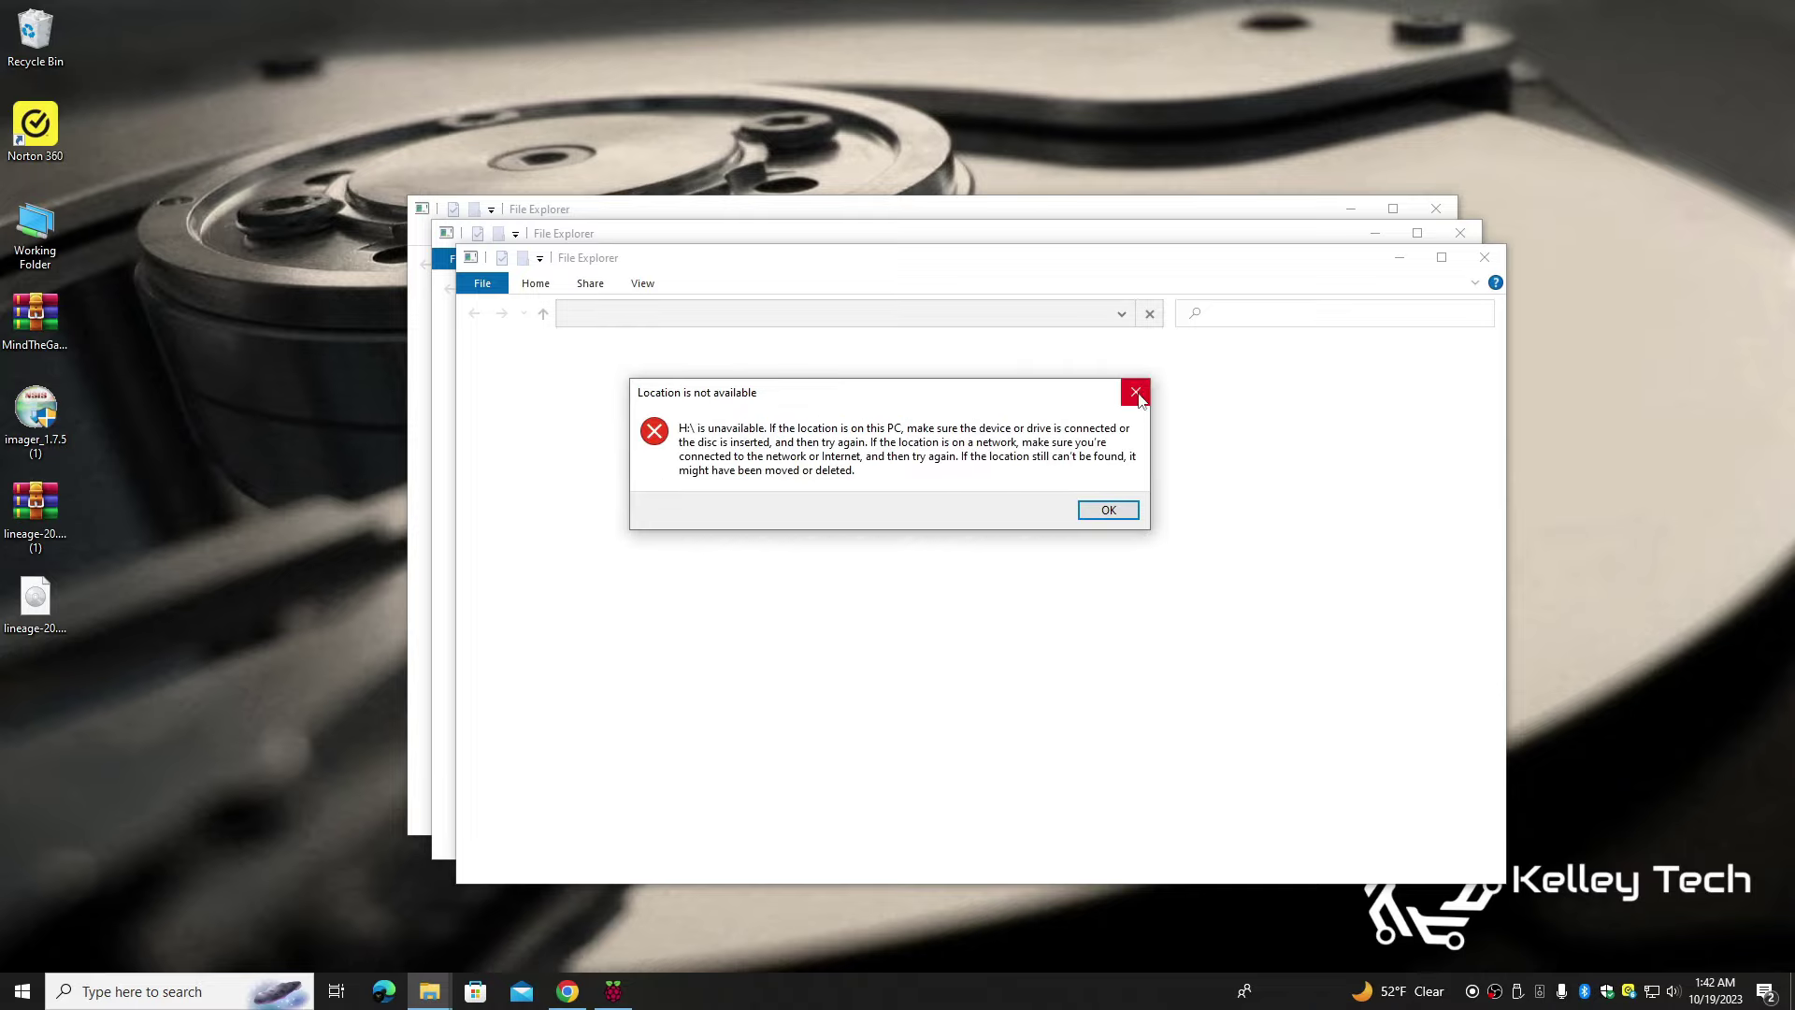
left_click(1136, 394)
left_click(1039, 390)
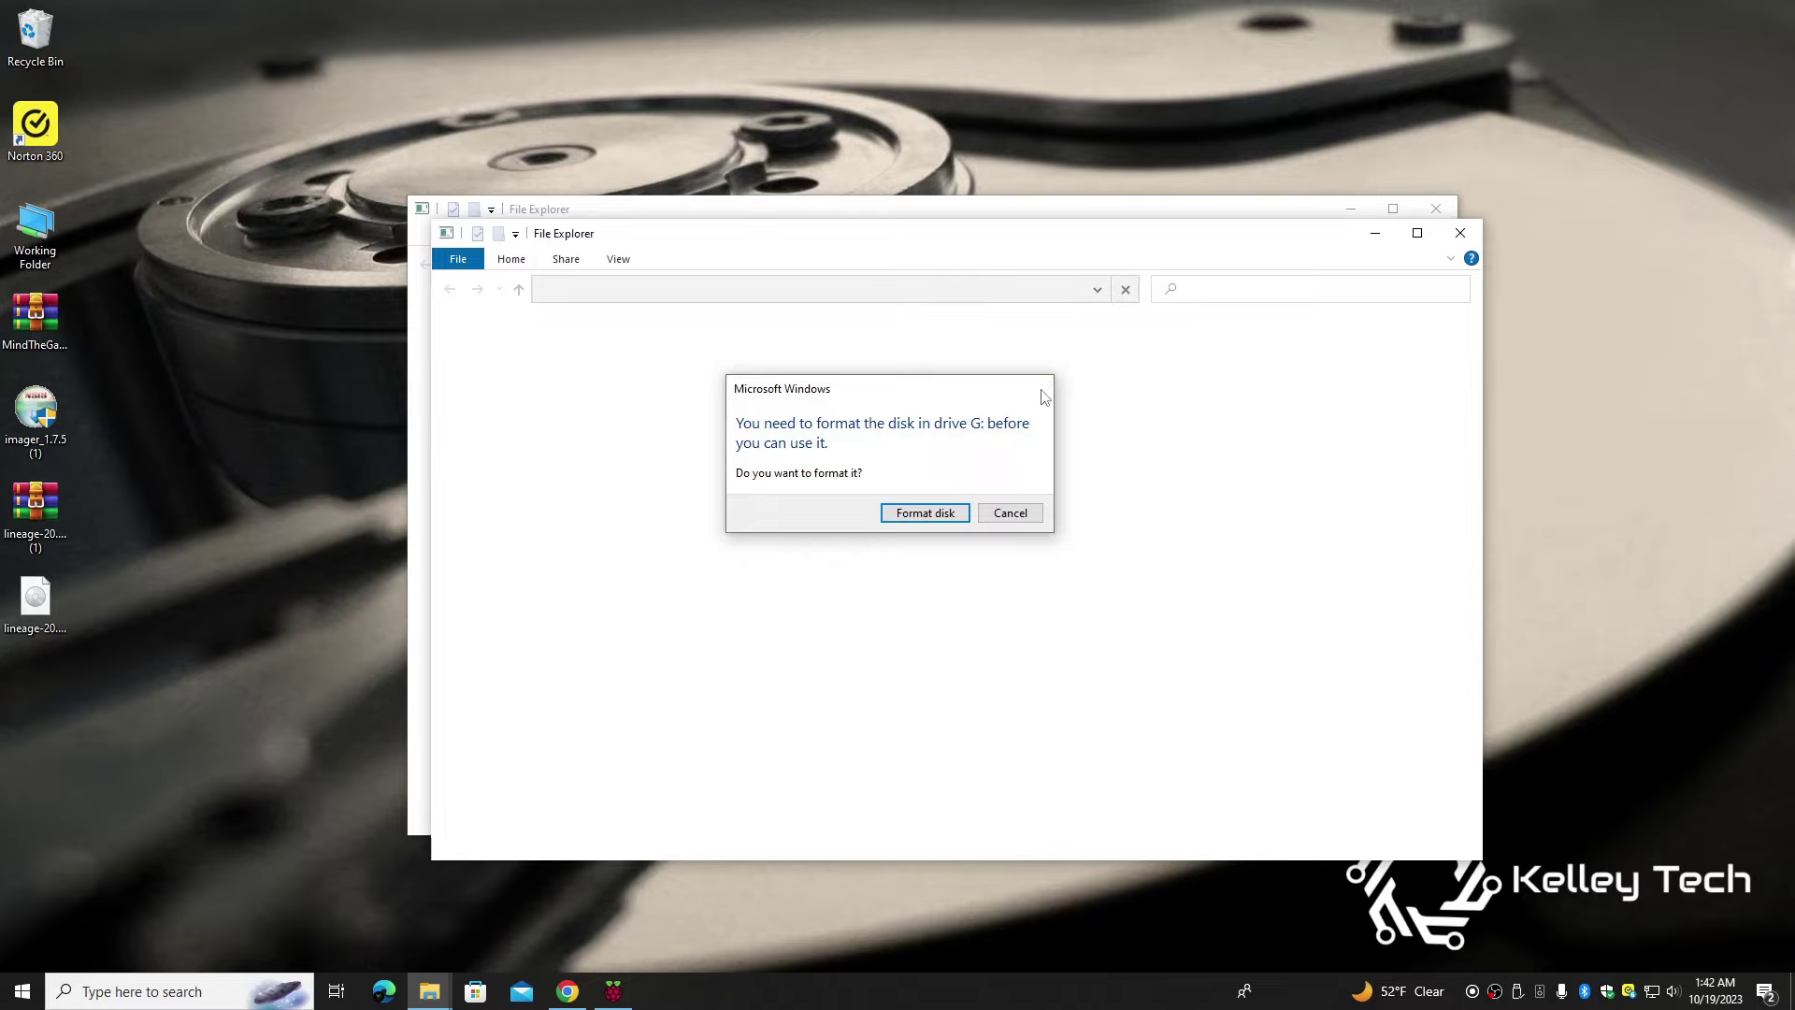
left_click(1136, 392)
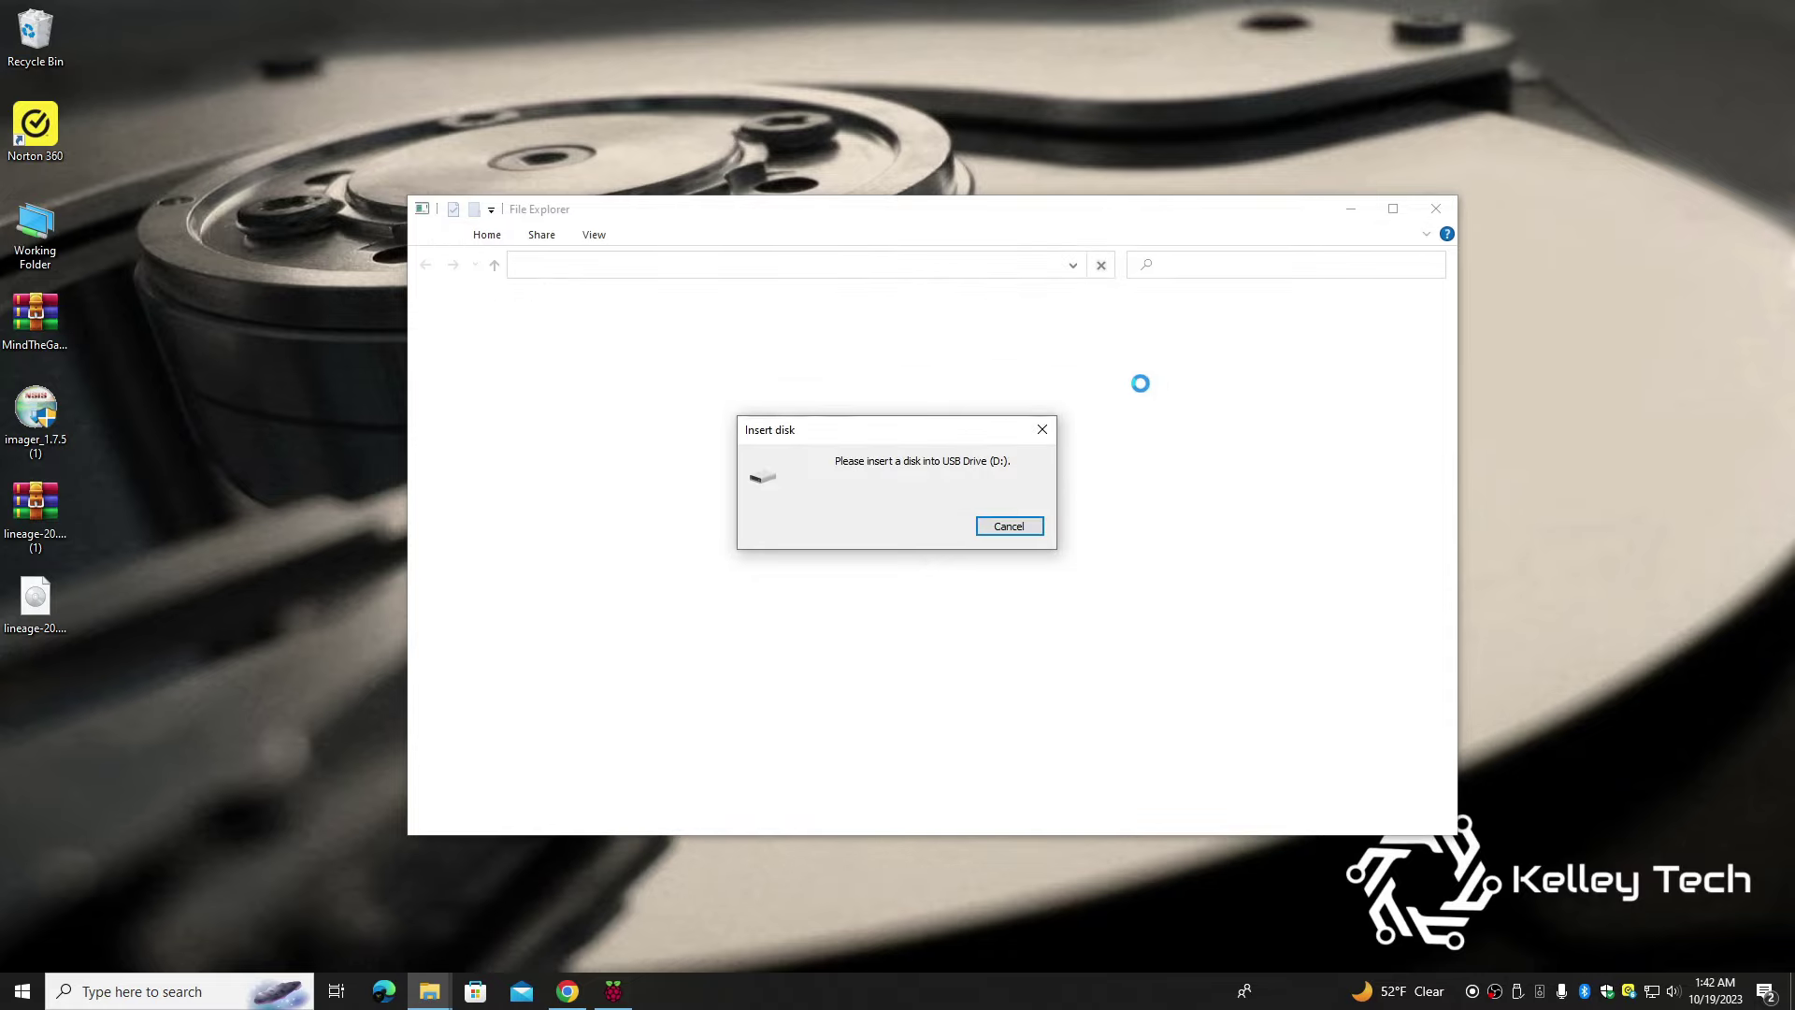
left_click(1049, 432)
left_click(1040, 391)
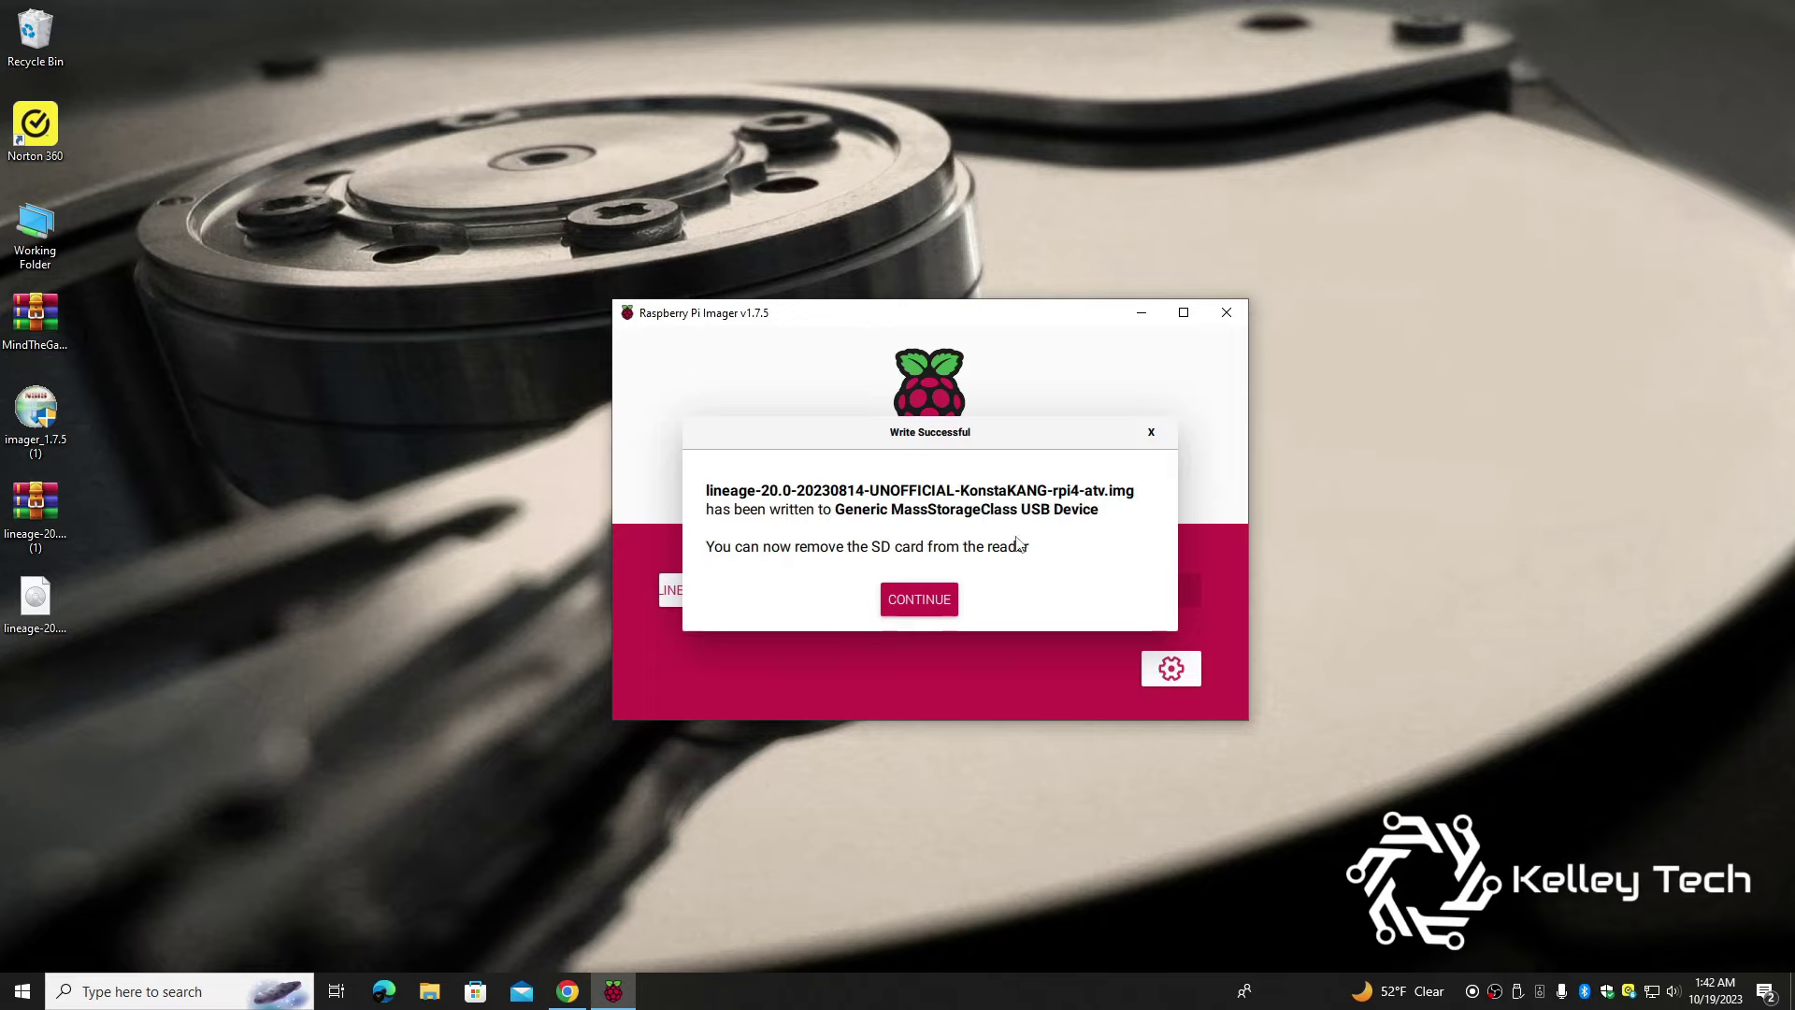
Acknowledge the Write Successful message and close Raspberry Pi Imager
left_click(919, 608)
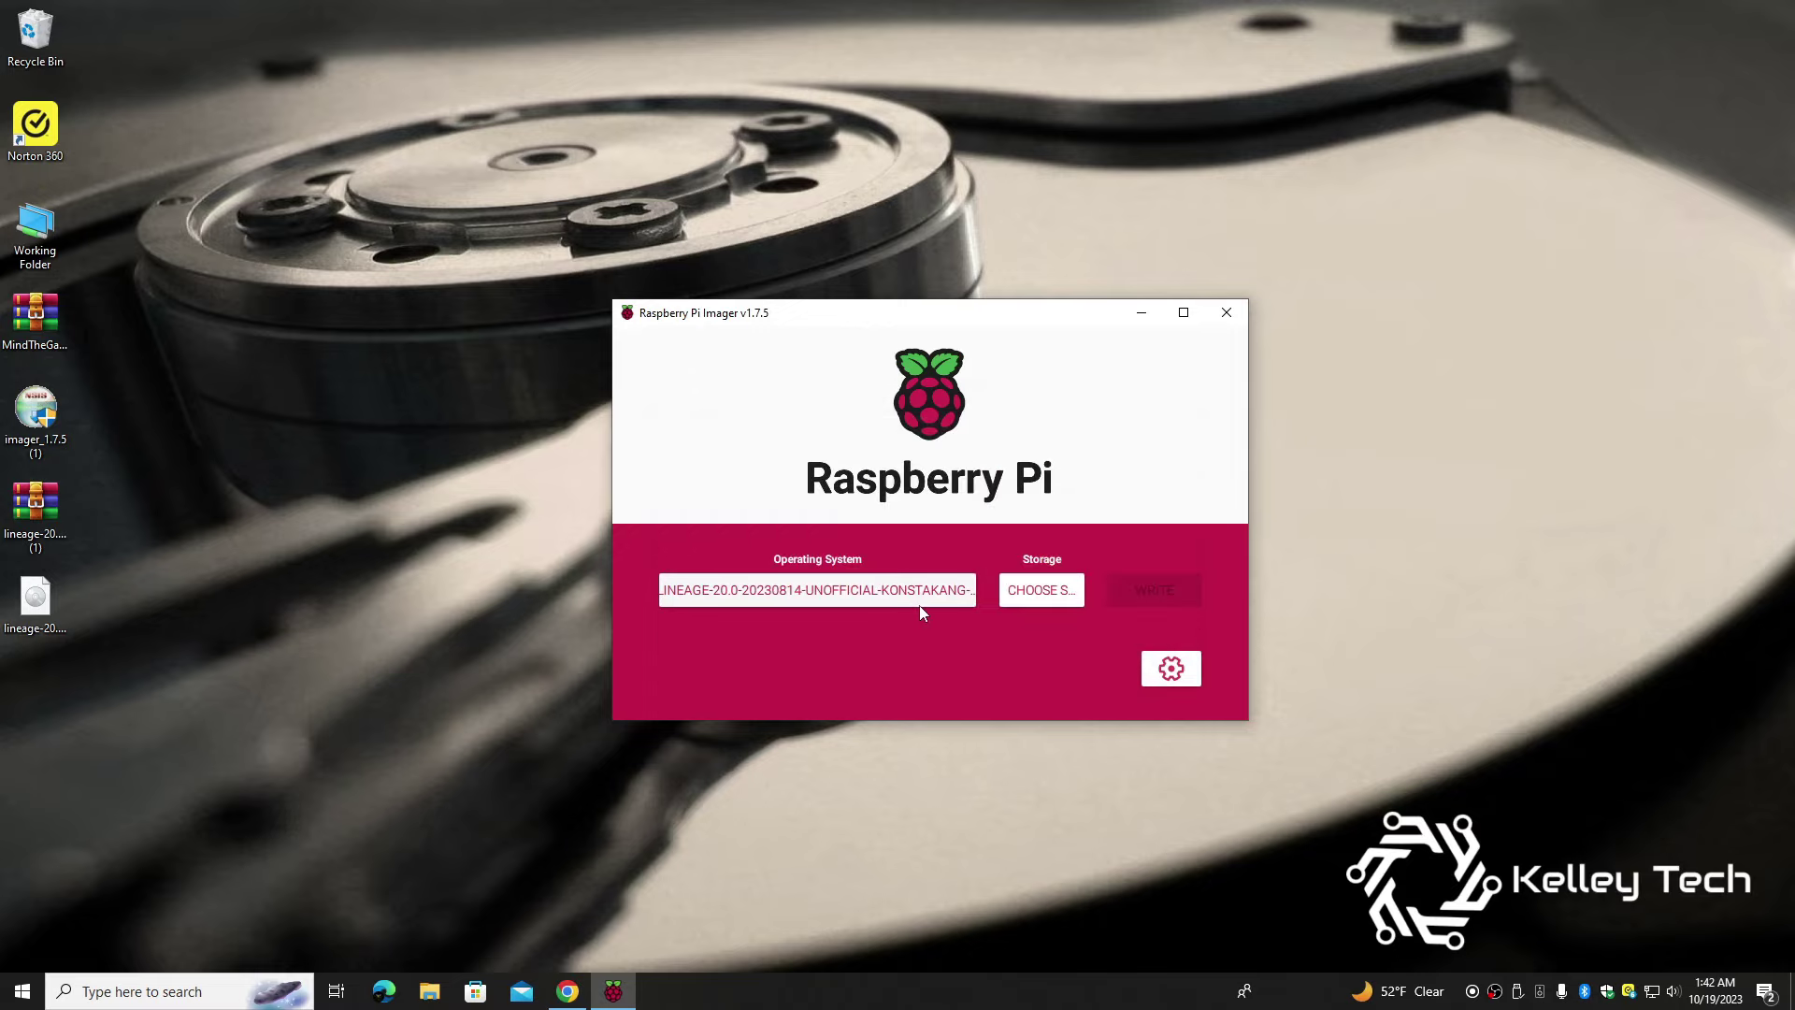
left_click(1229, 315)
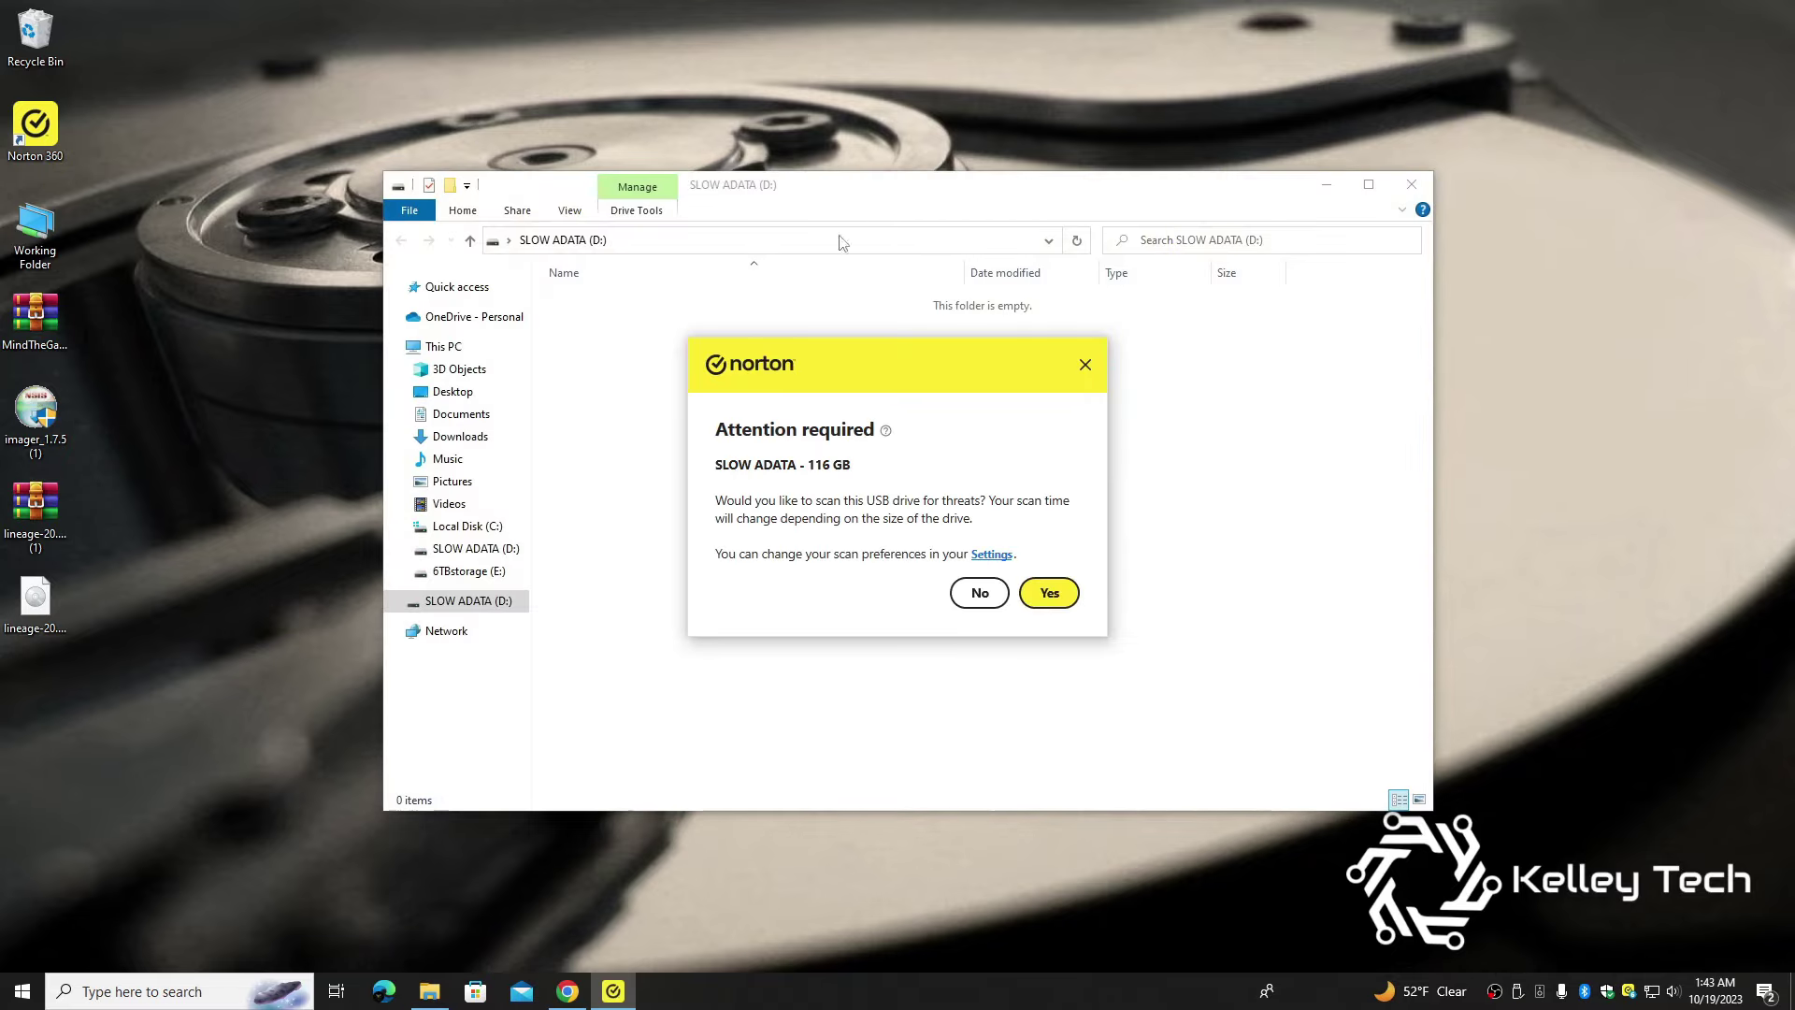
Copy the MindTheGapps-13.0.0-arm64-ATV zip onto SLOW ADATA (D:), then eject the ADATA flash drive
left_click(979, 593)
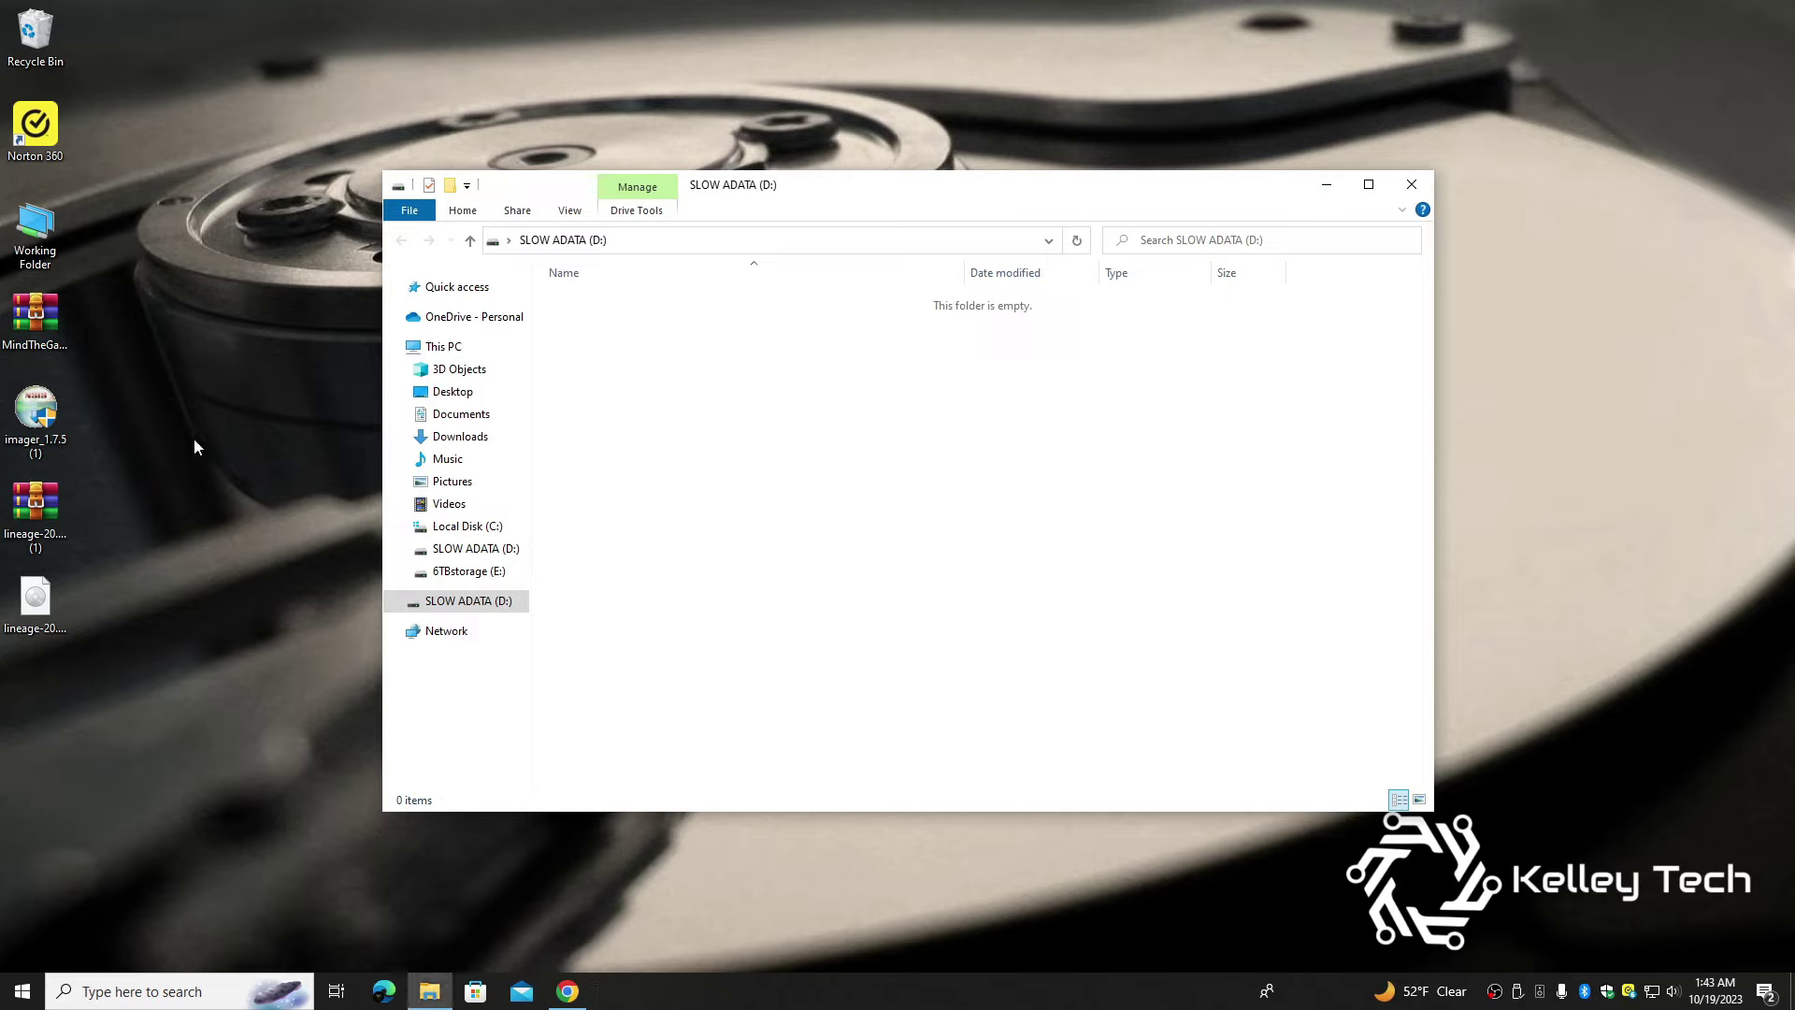
left_click_drag(47, 333, 712, 372)
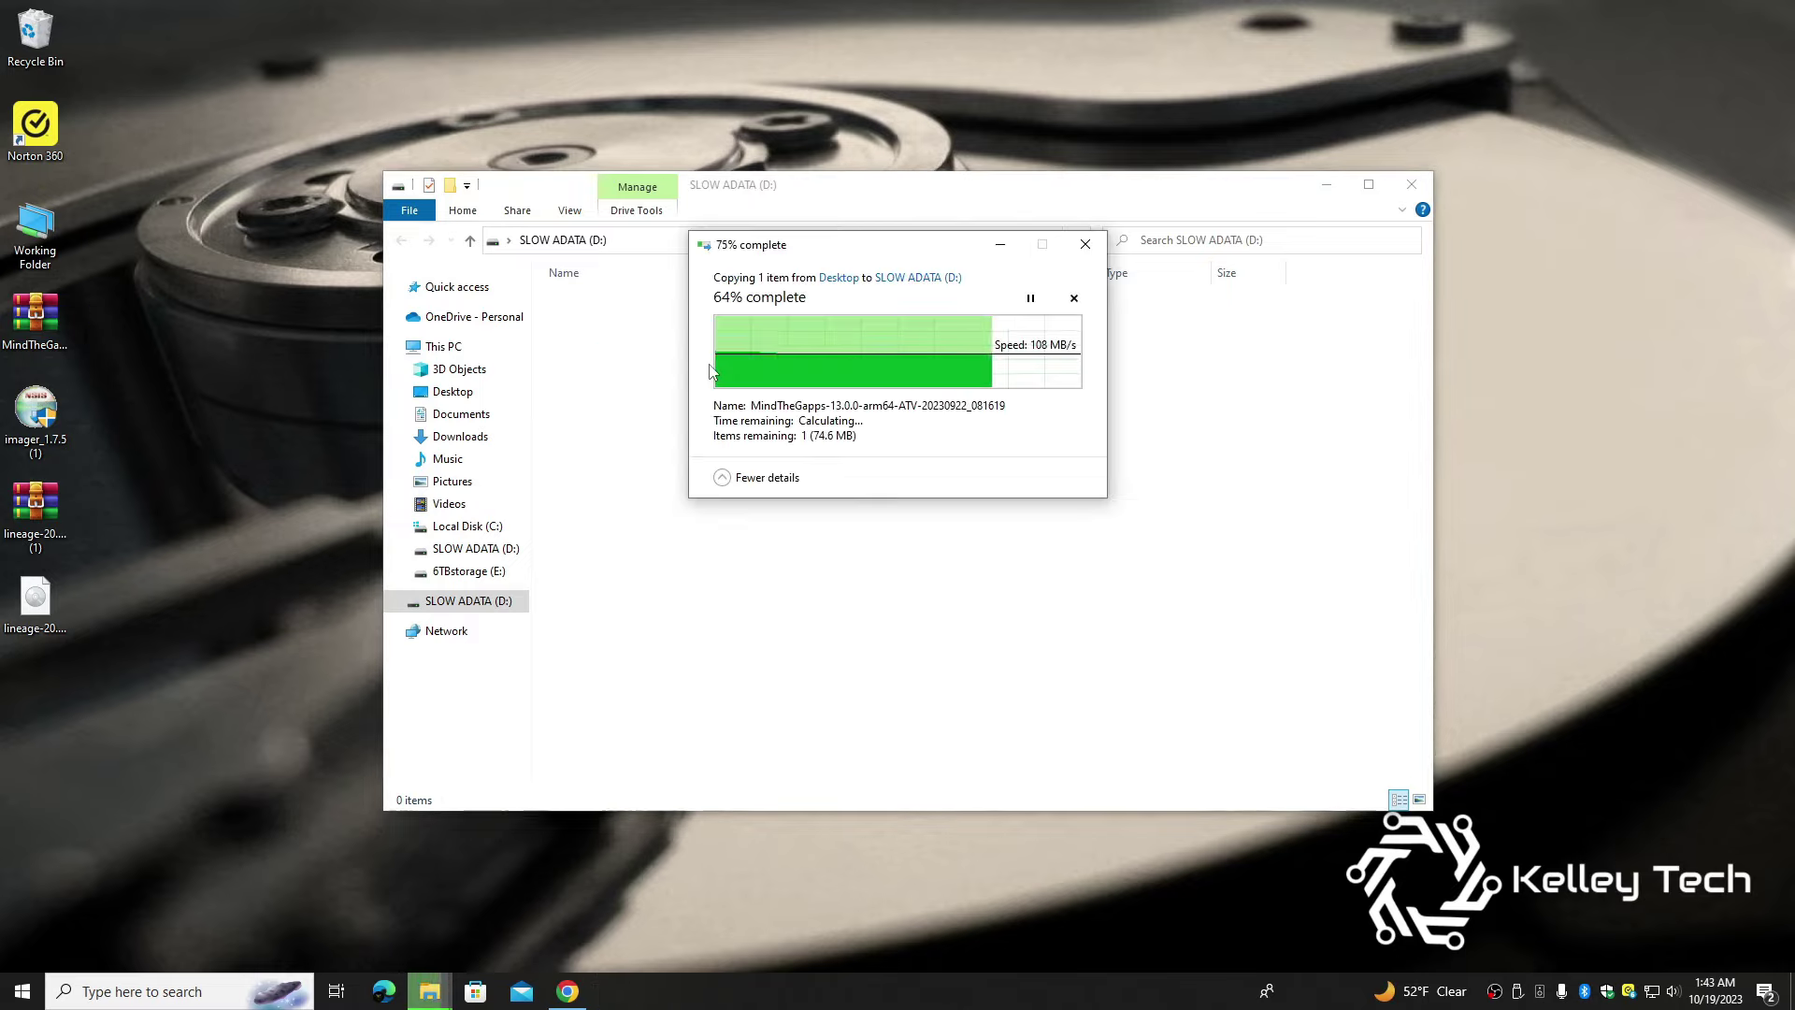
left_click(1412, 184)
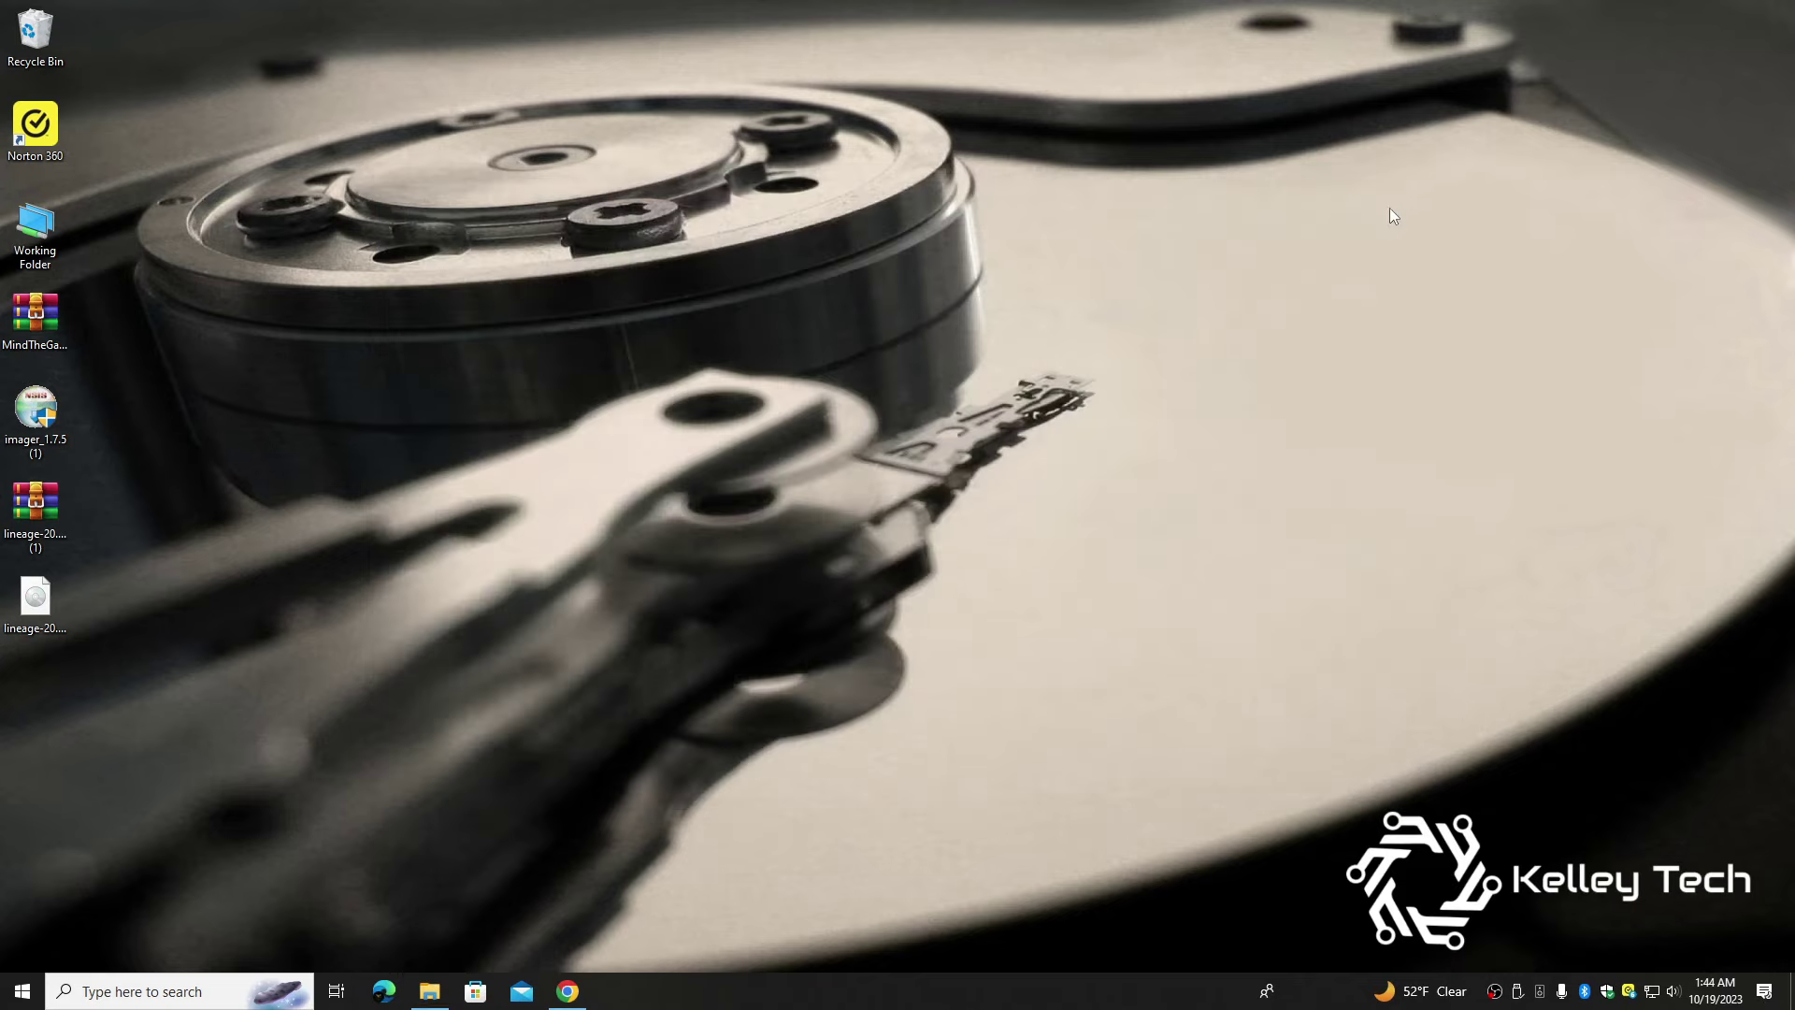
left_click(1517, 991)
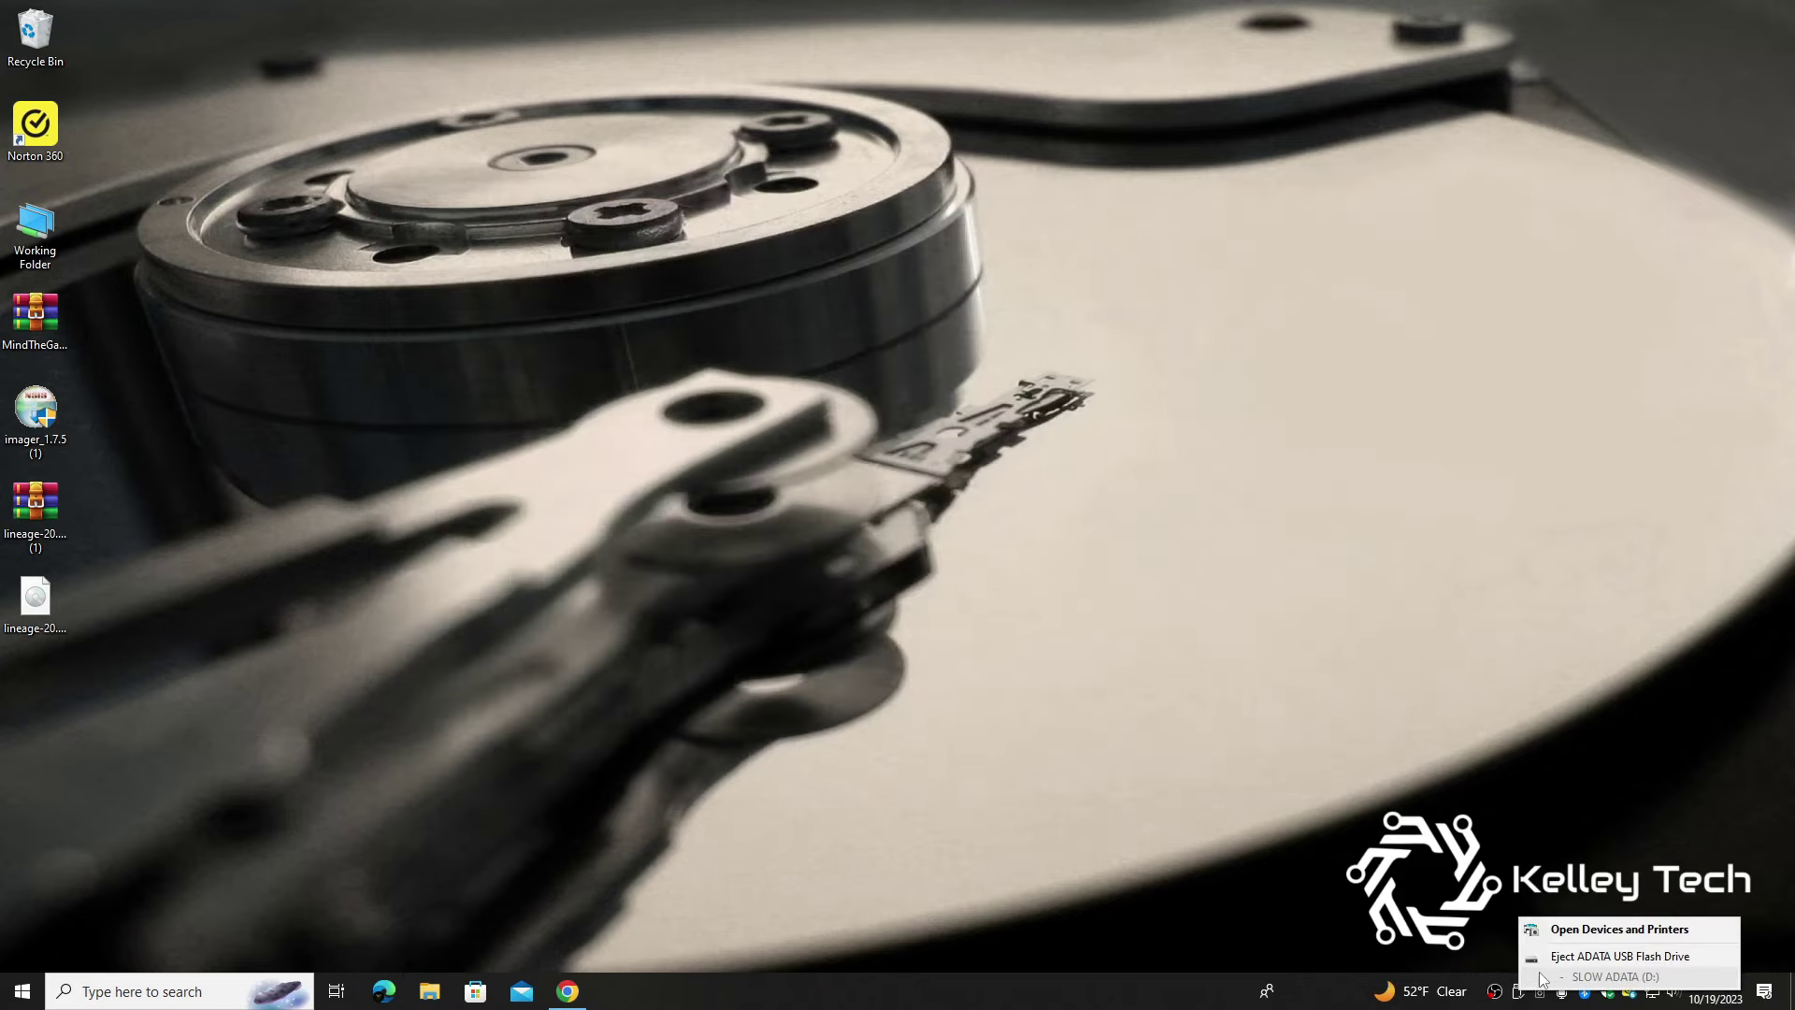
left_click(1554, 956)
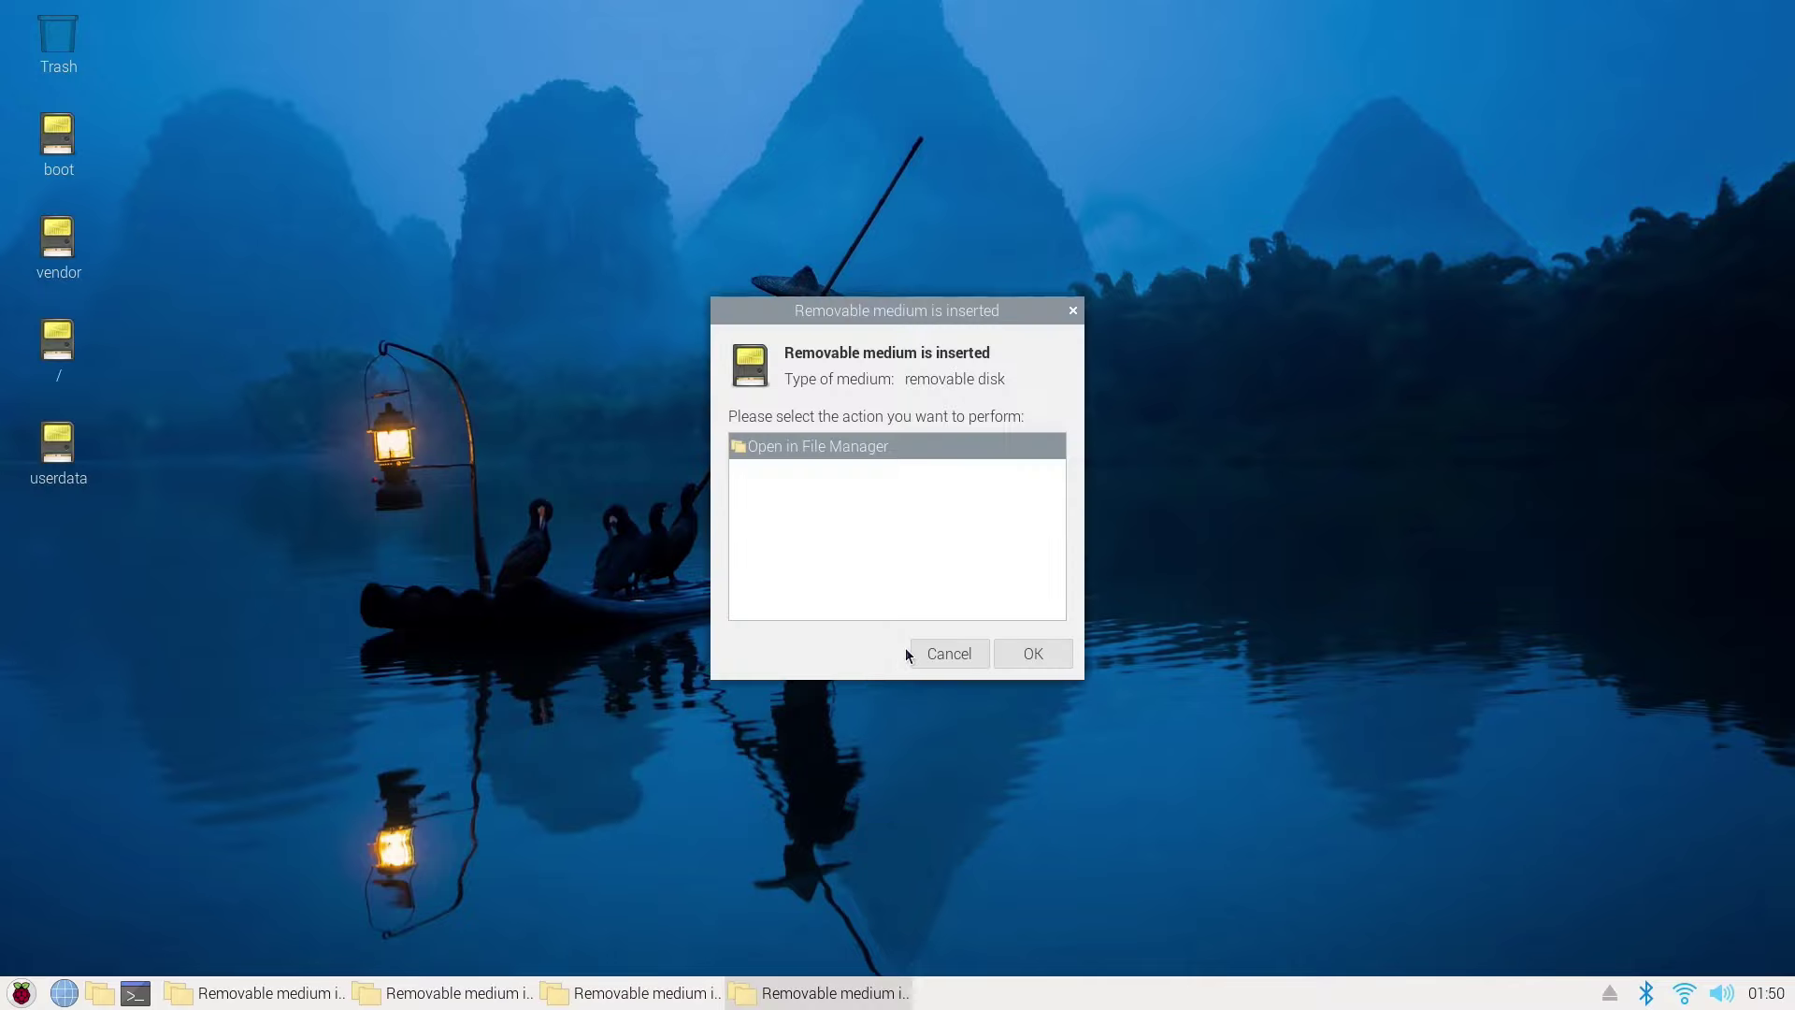
Dismiss the Removable medium prompts for the boot, userdata, vendor and / partitions
left_click(1018, 652)
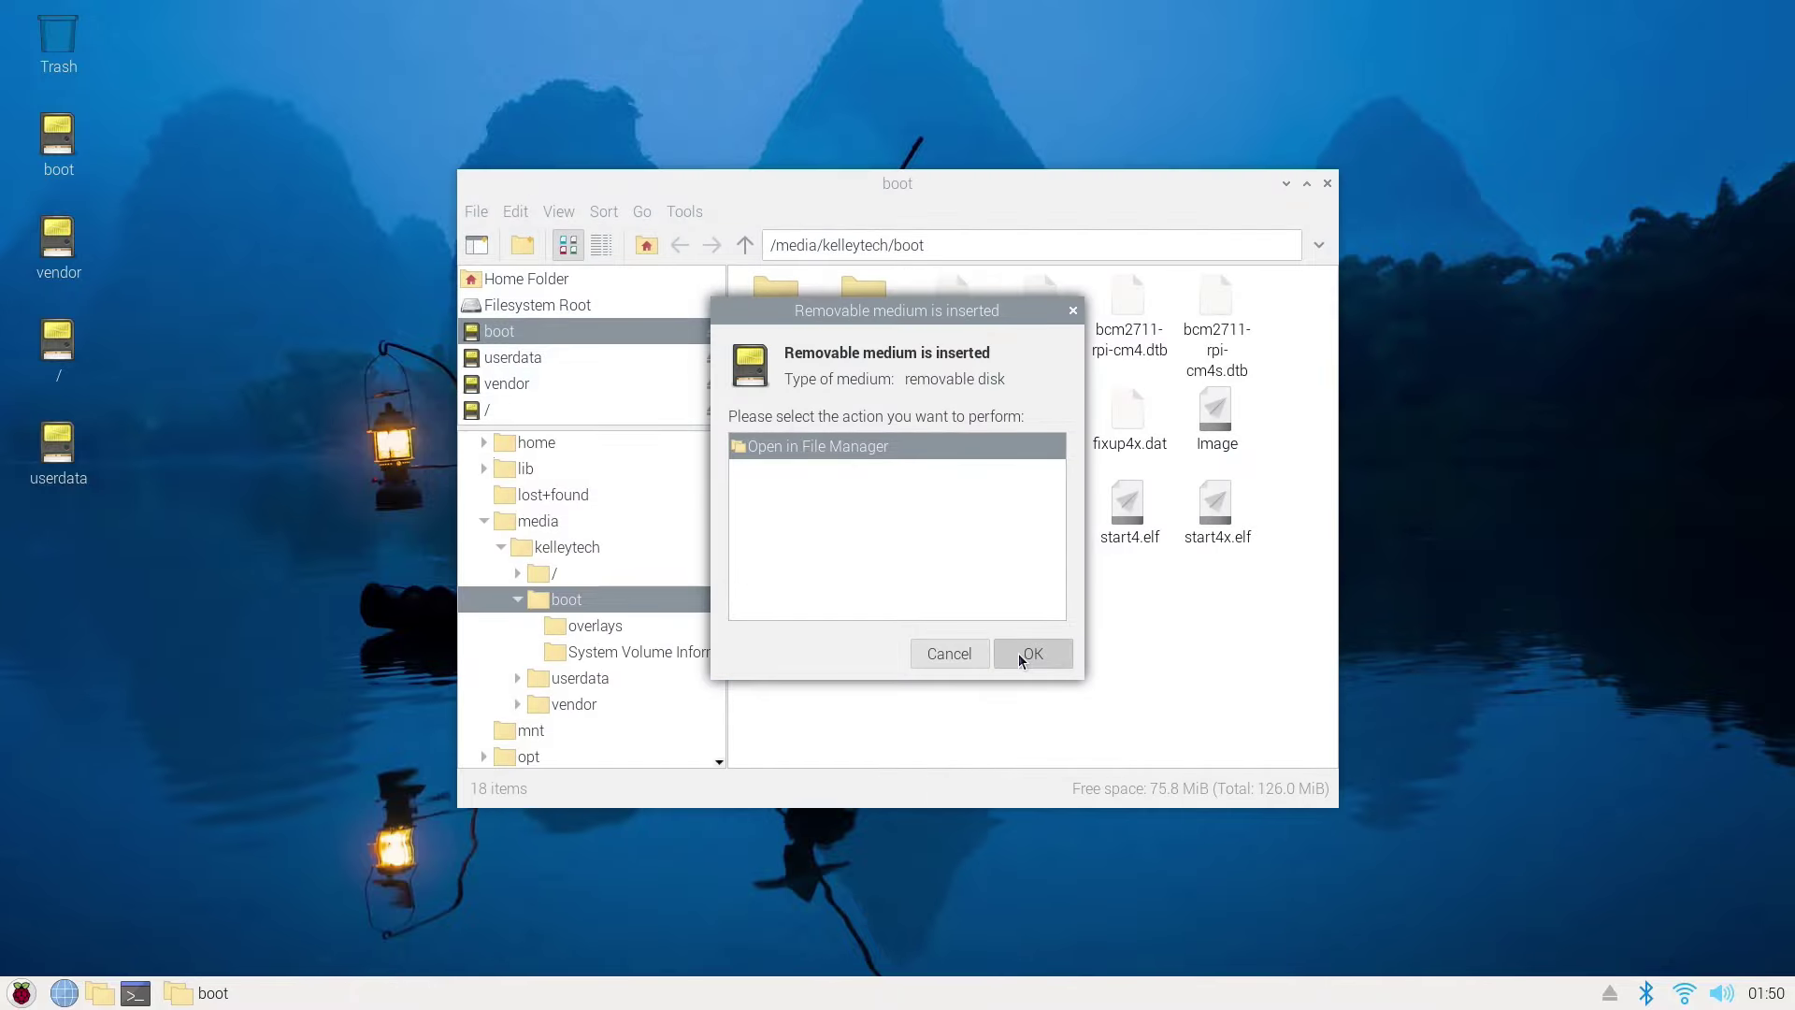
left_click(1018, 653)
left_click(1018, 652)
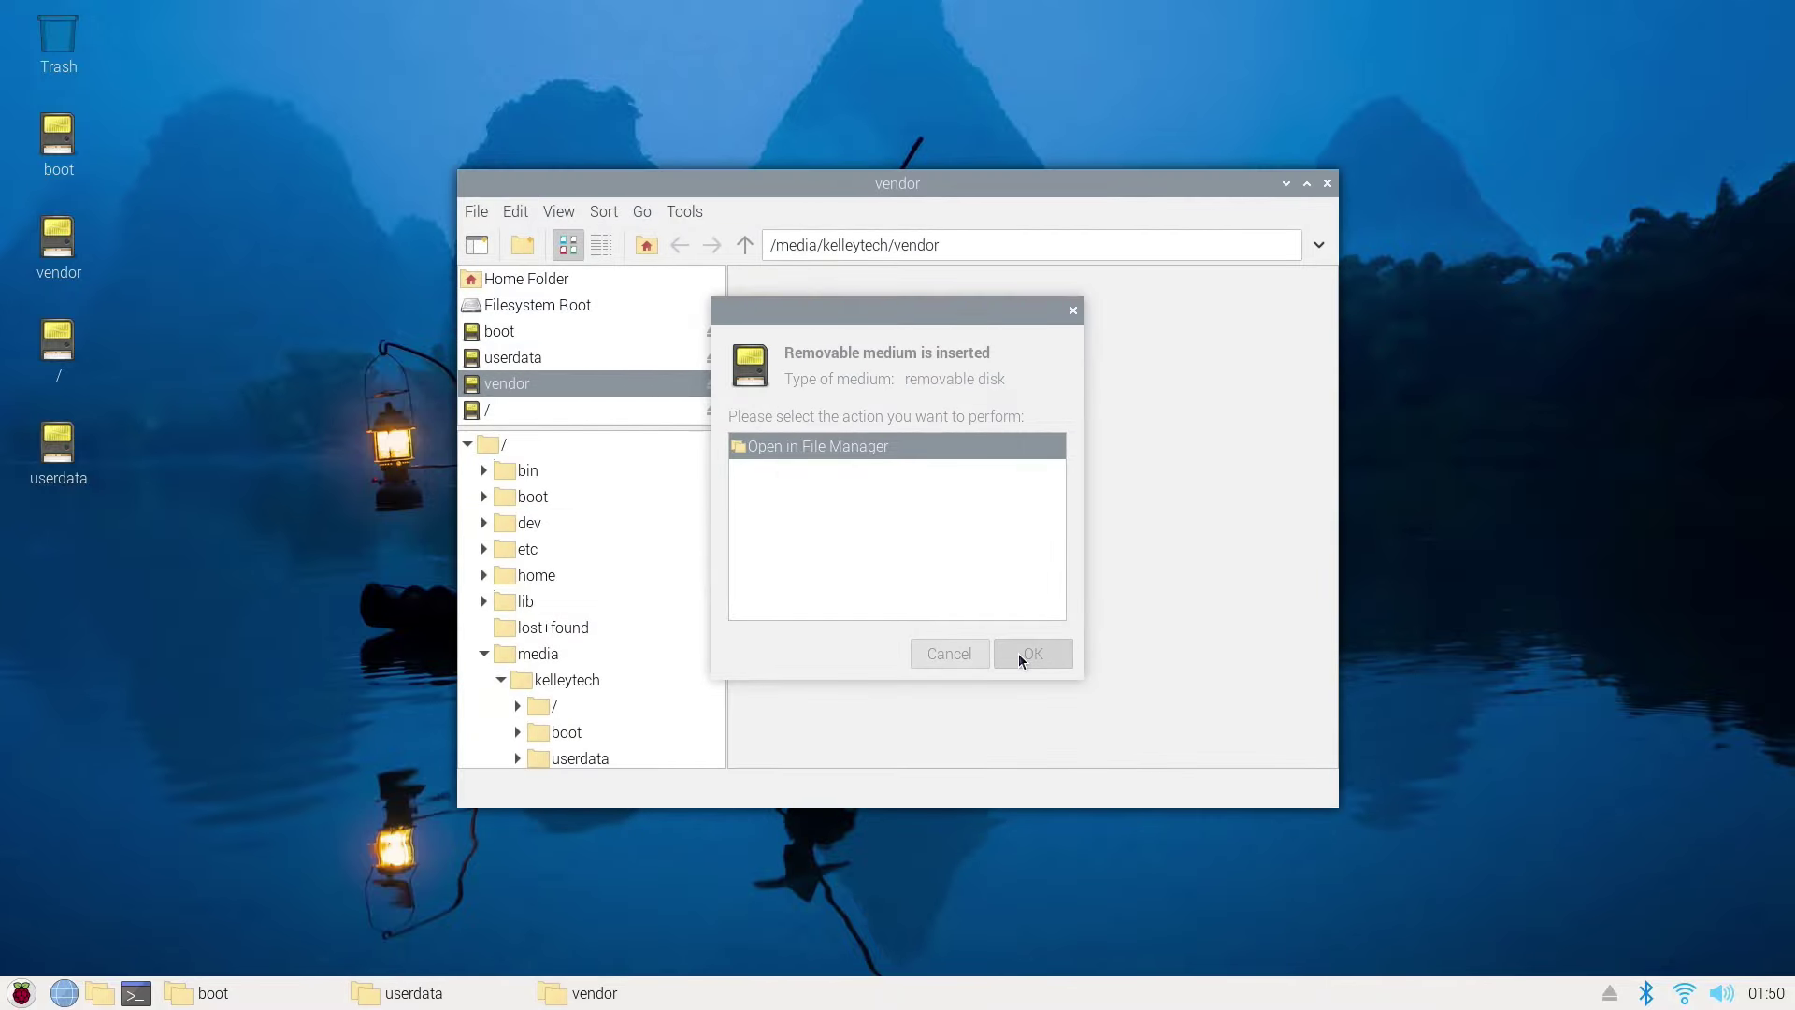
left_click(1018, 652)
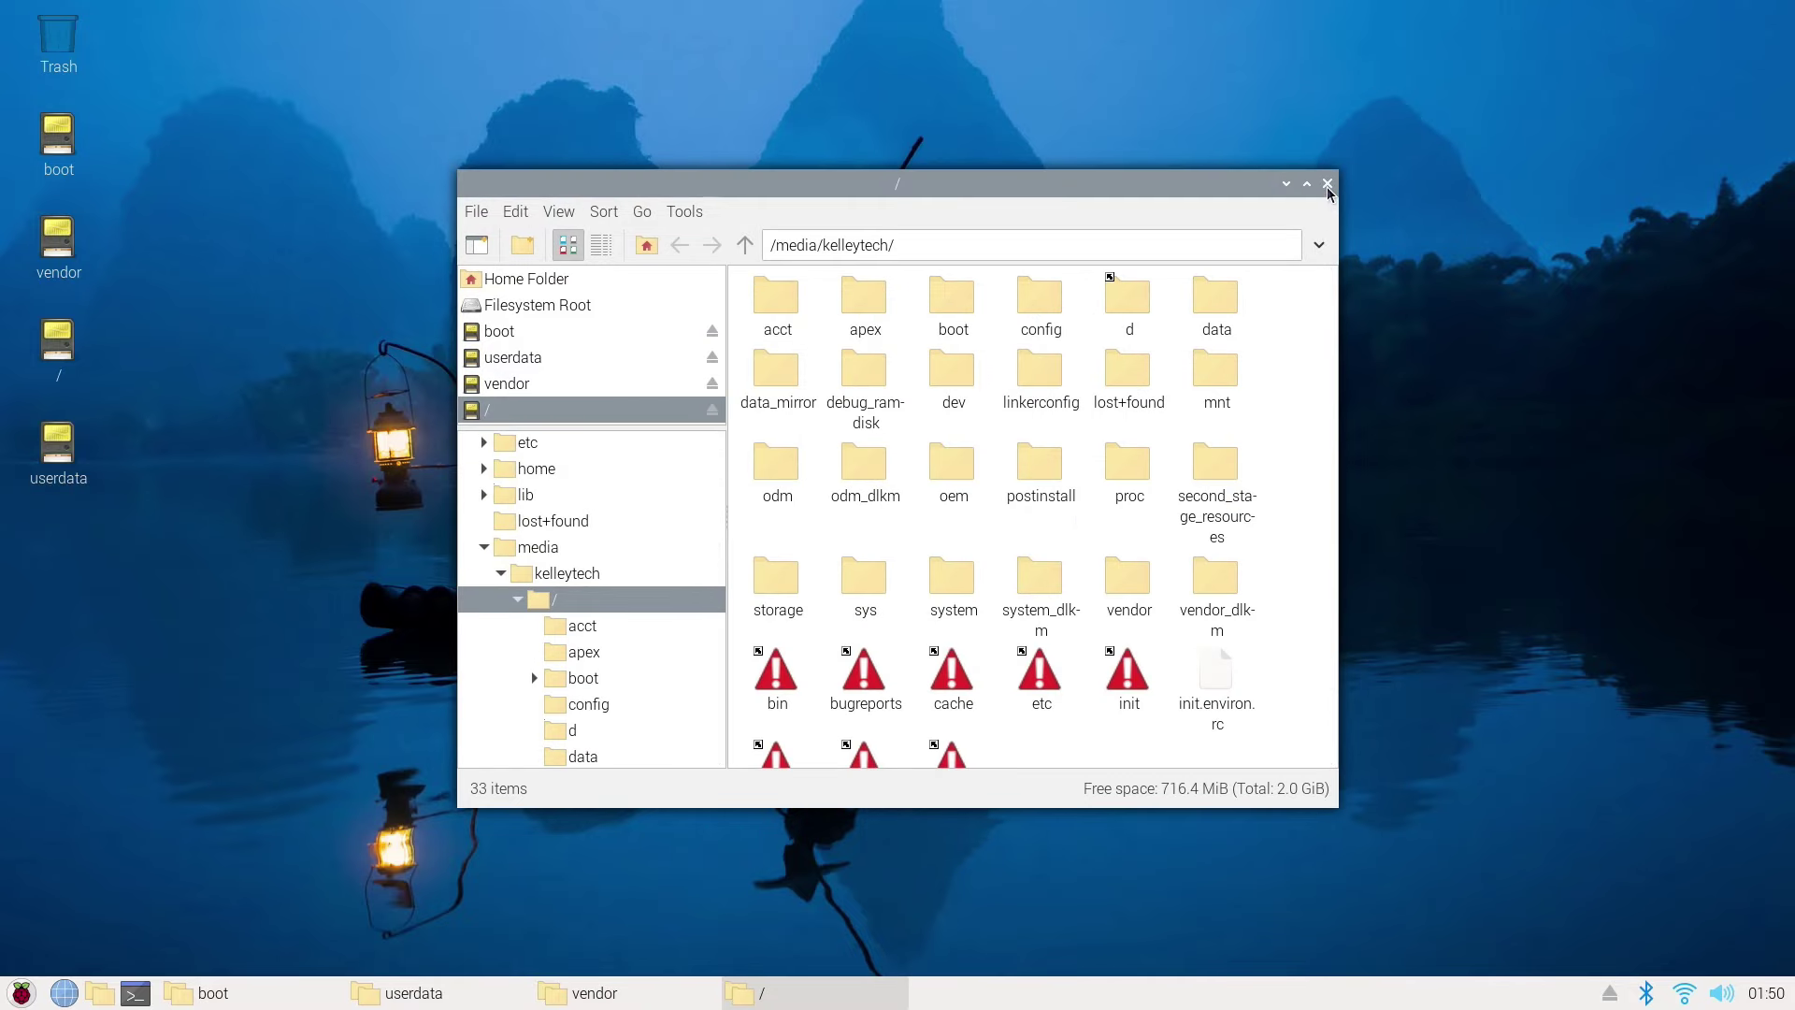
Close the /, vendor, userdata and boot partition windows in PCManFM
left_click(1327, 187)
left_click(1327, 187)
left_click(1327, 187)
left_click(1327, 187)
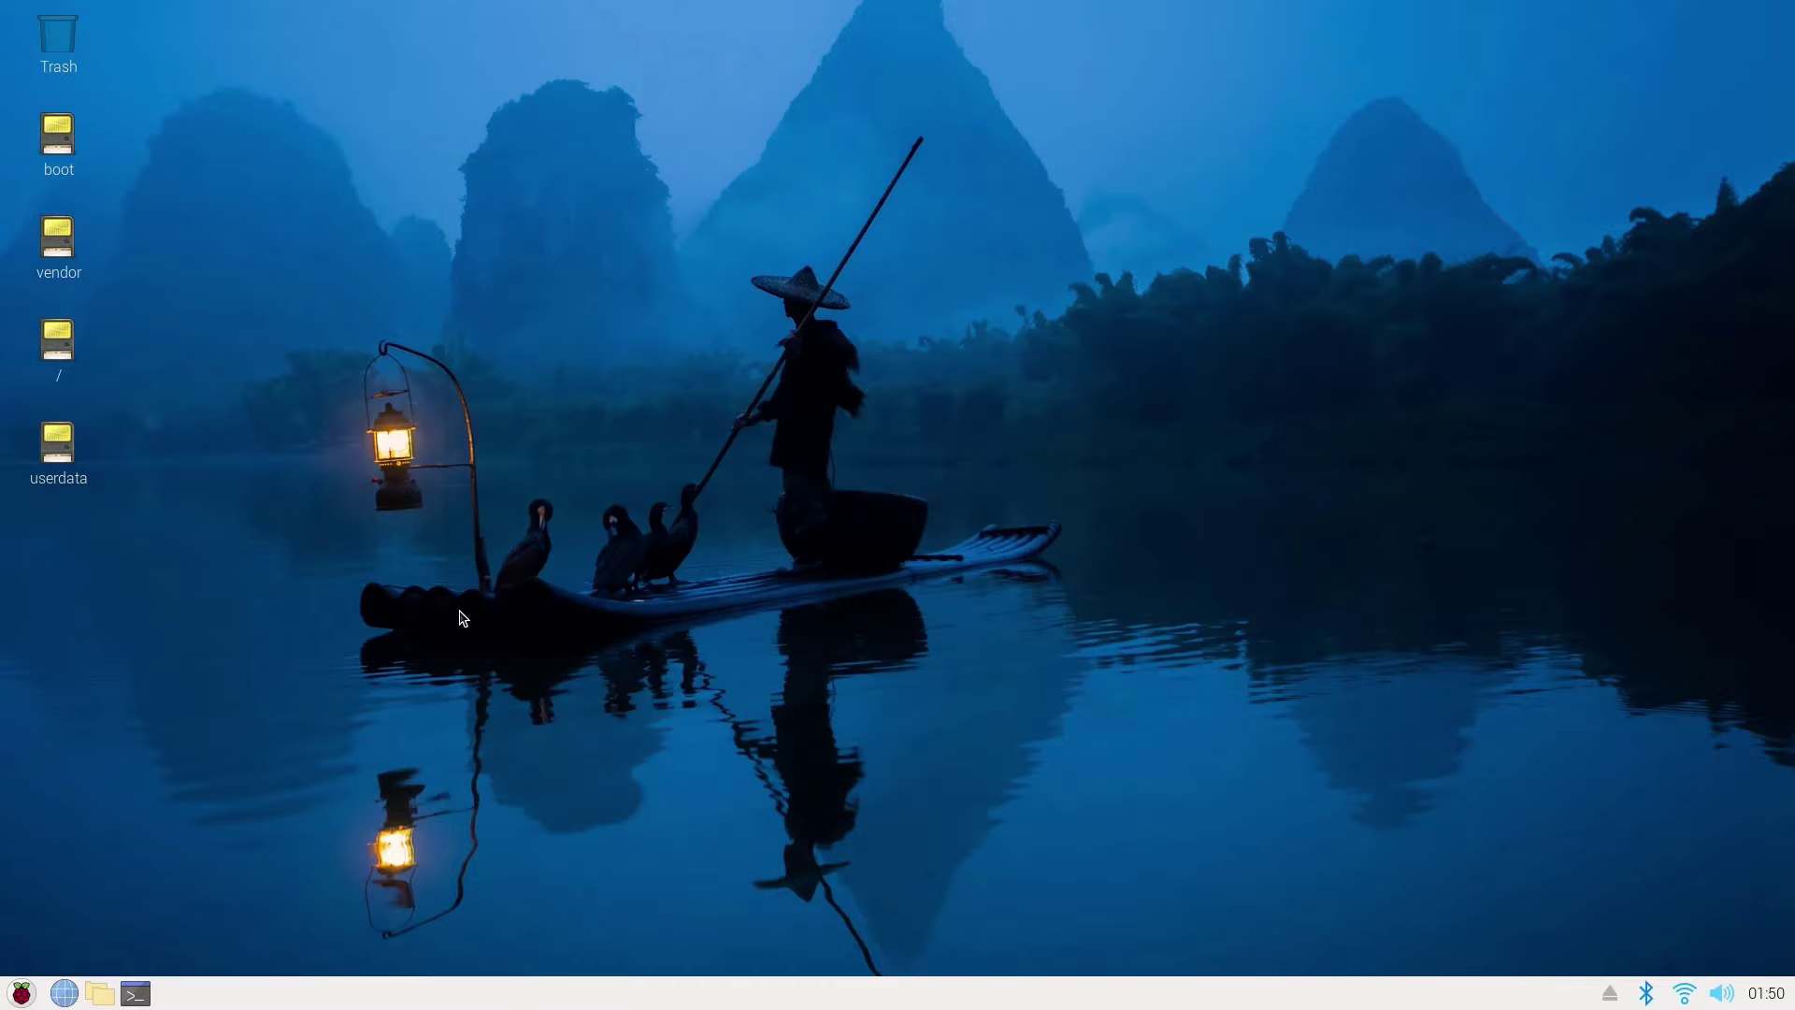
Launch GParted from System Tools and show /dev/mmcblk0 (29.81 GiB) with 22.81 GiB unallocated
left_click(13, 993)
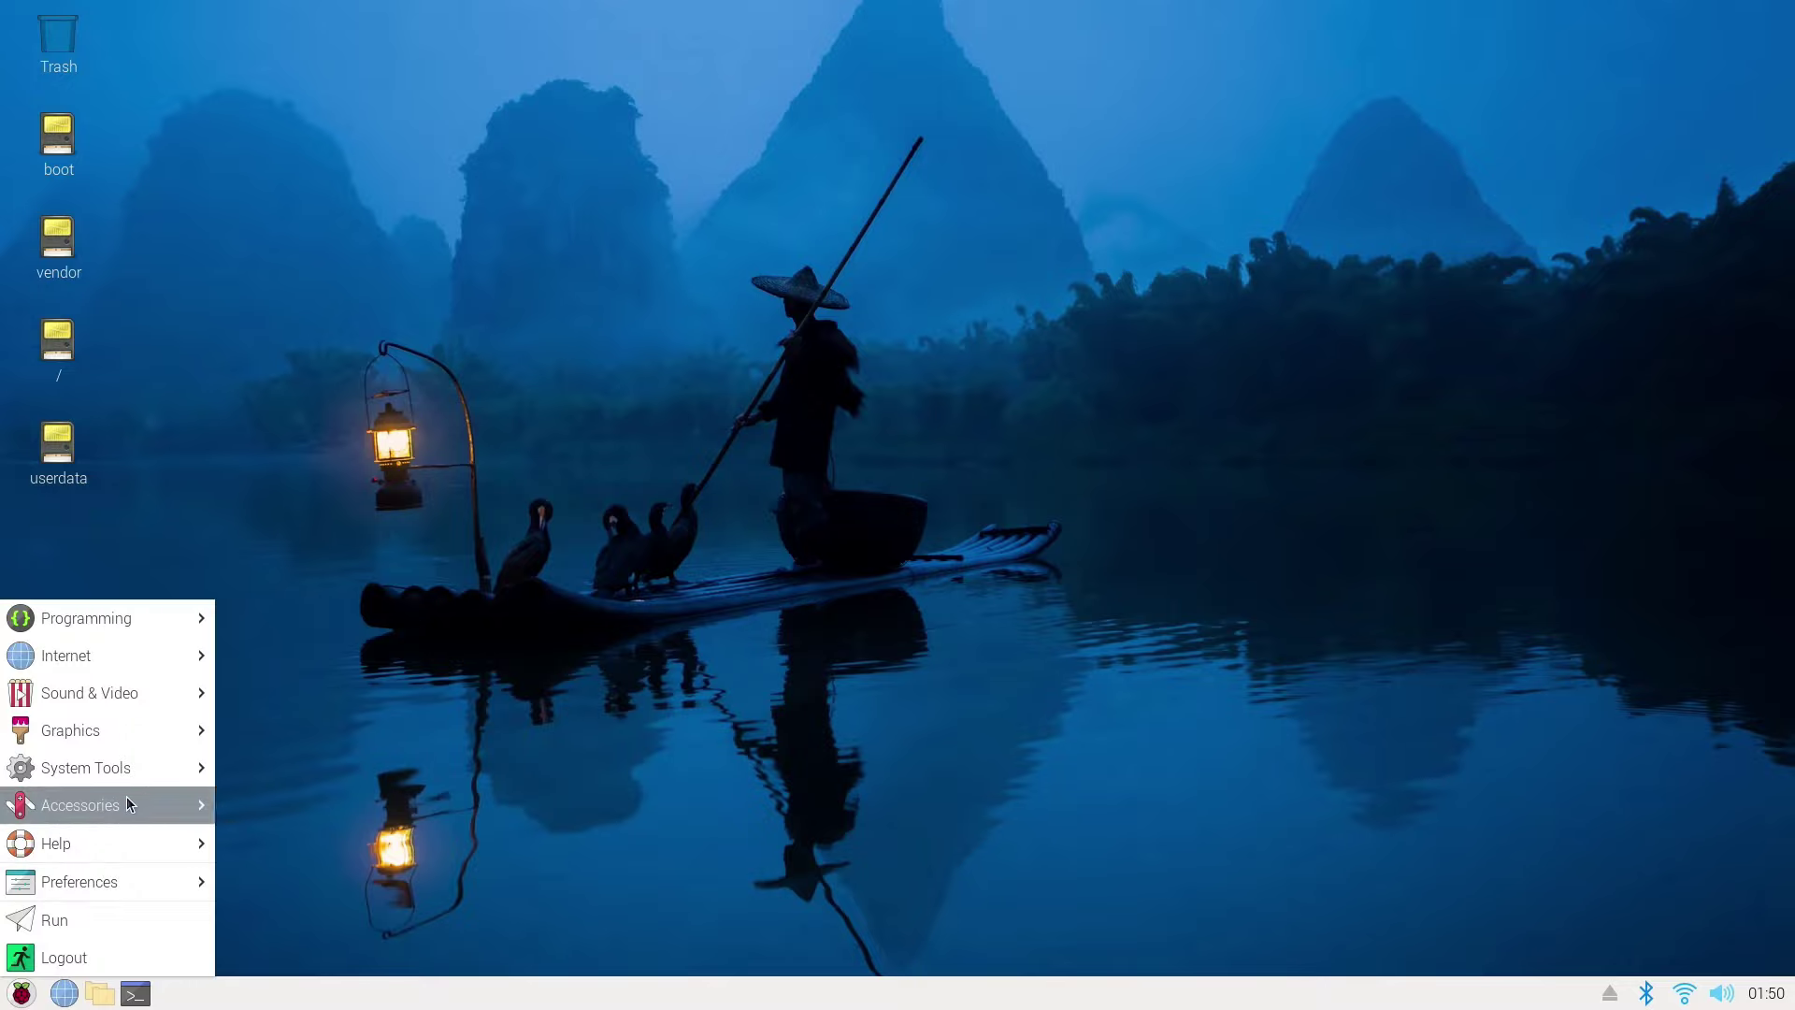
mouse_move(148, 765)
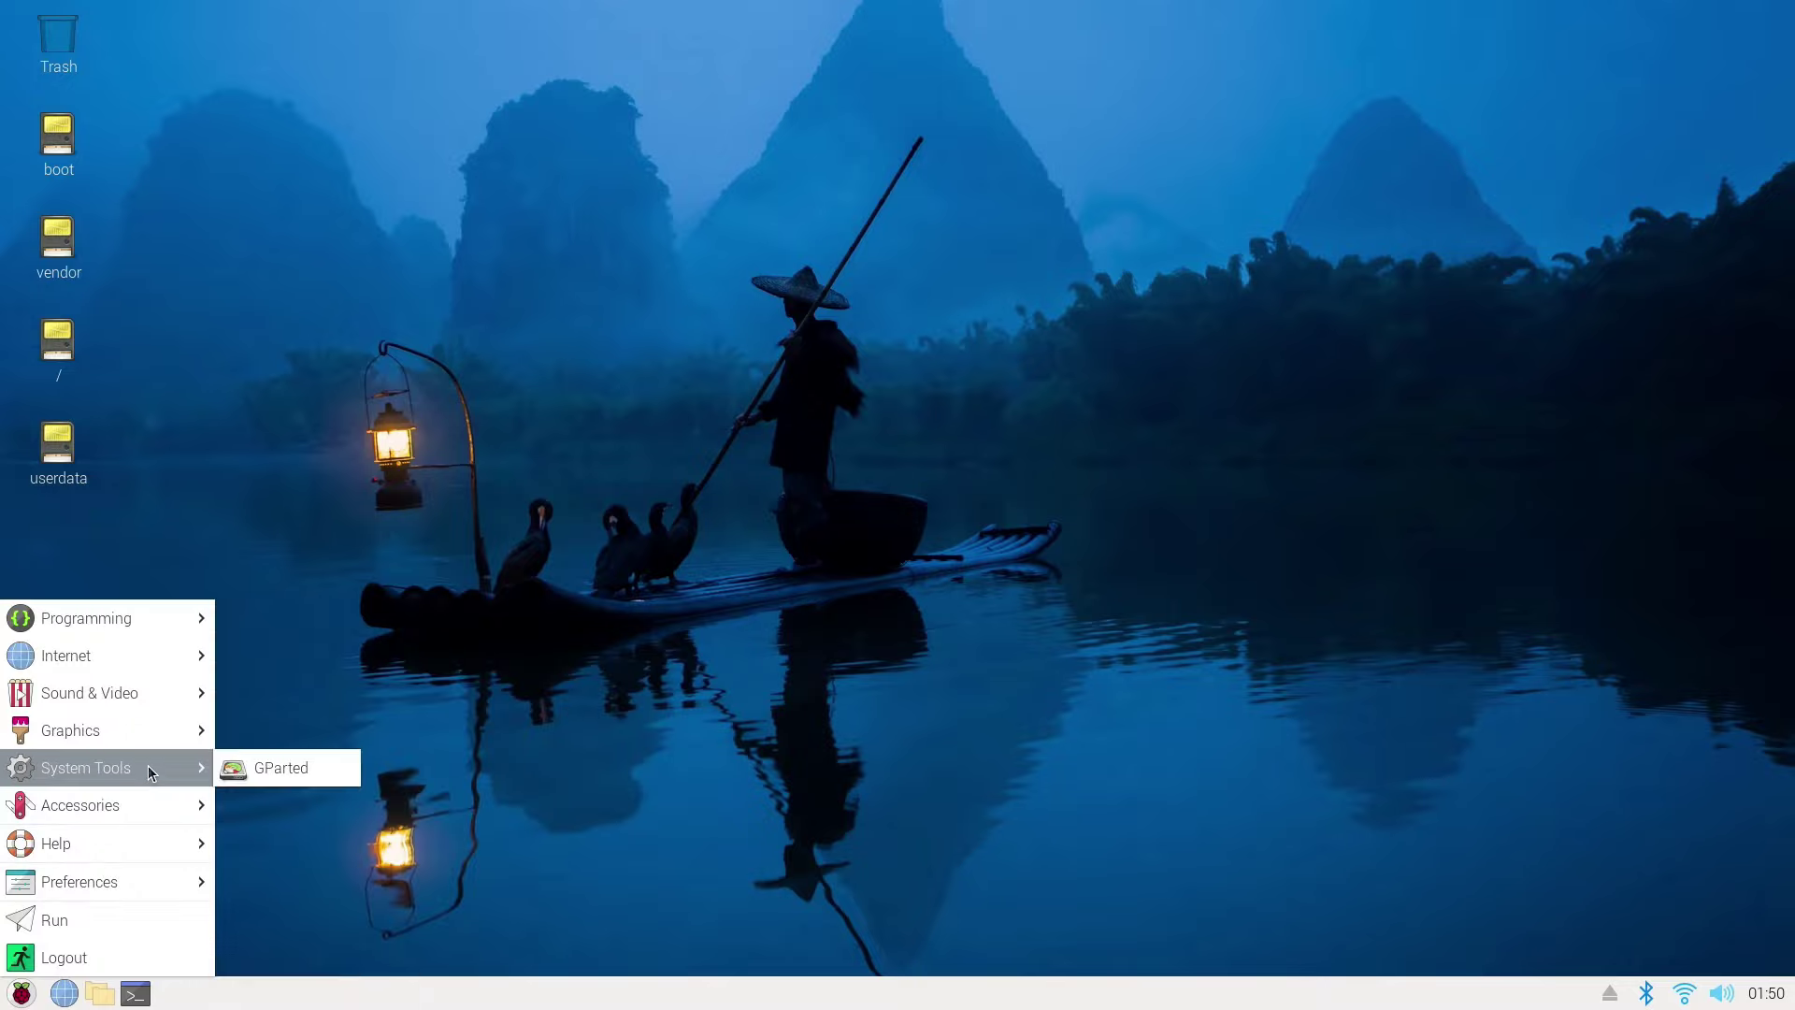
left_click(255, 770)
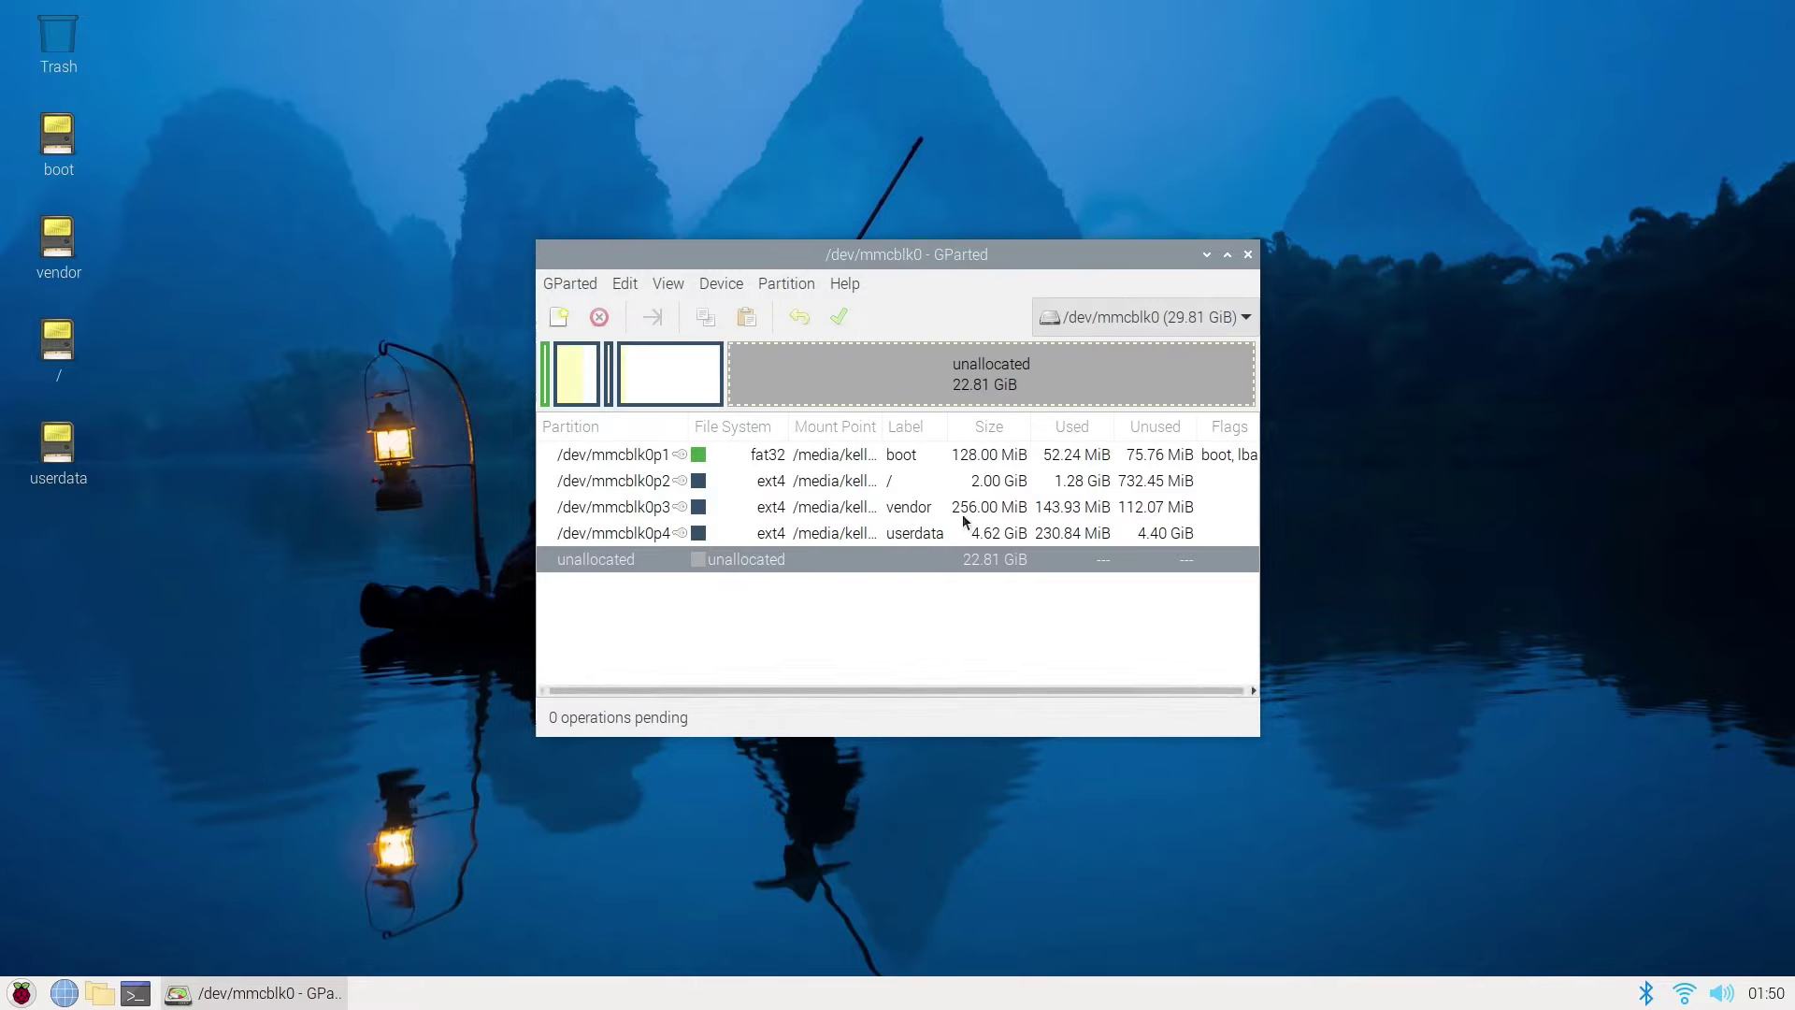
left_click(1229, 315)
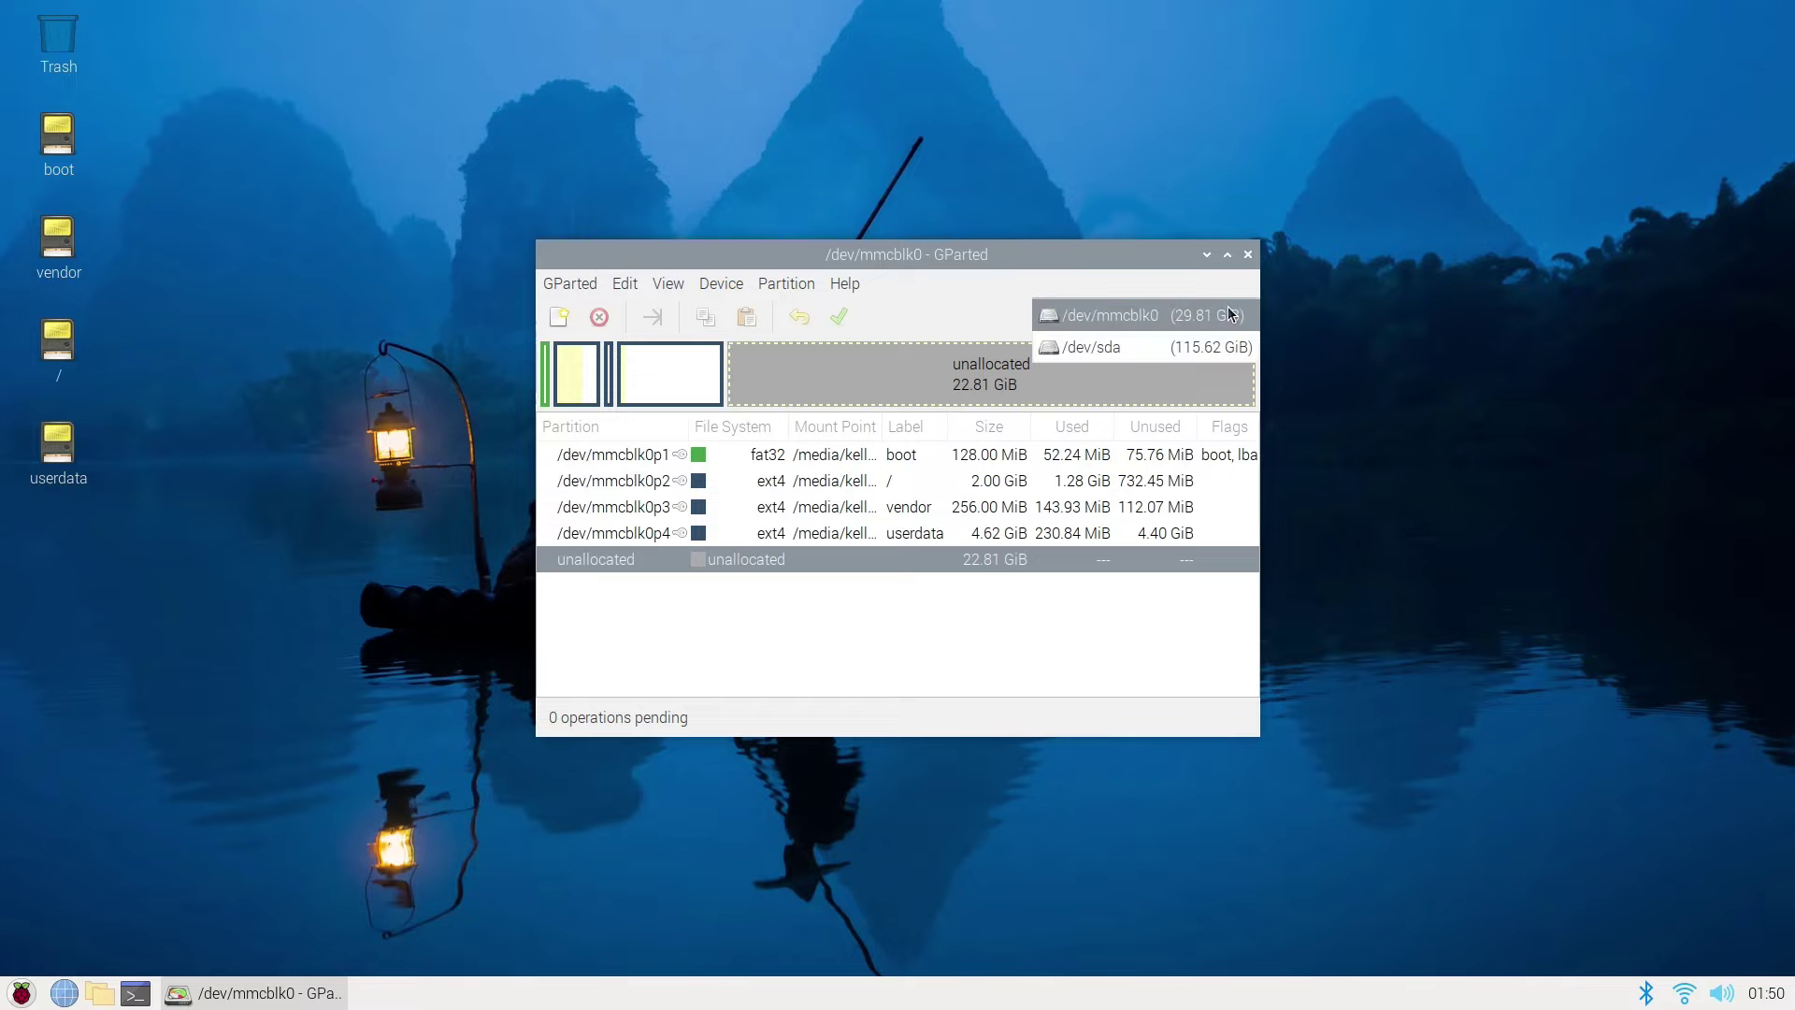
left_click(1180, 325)
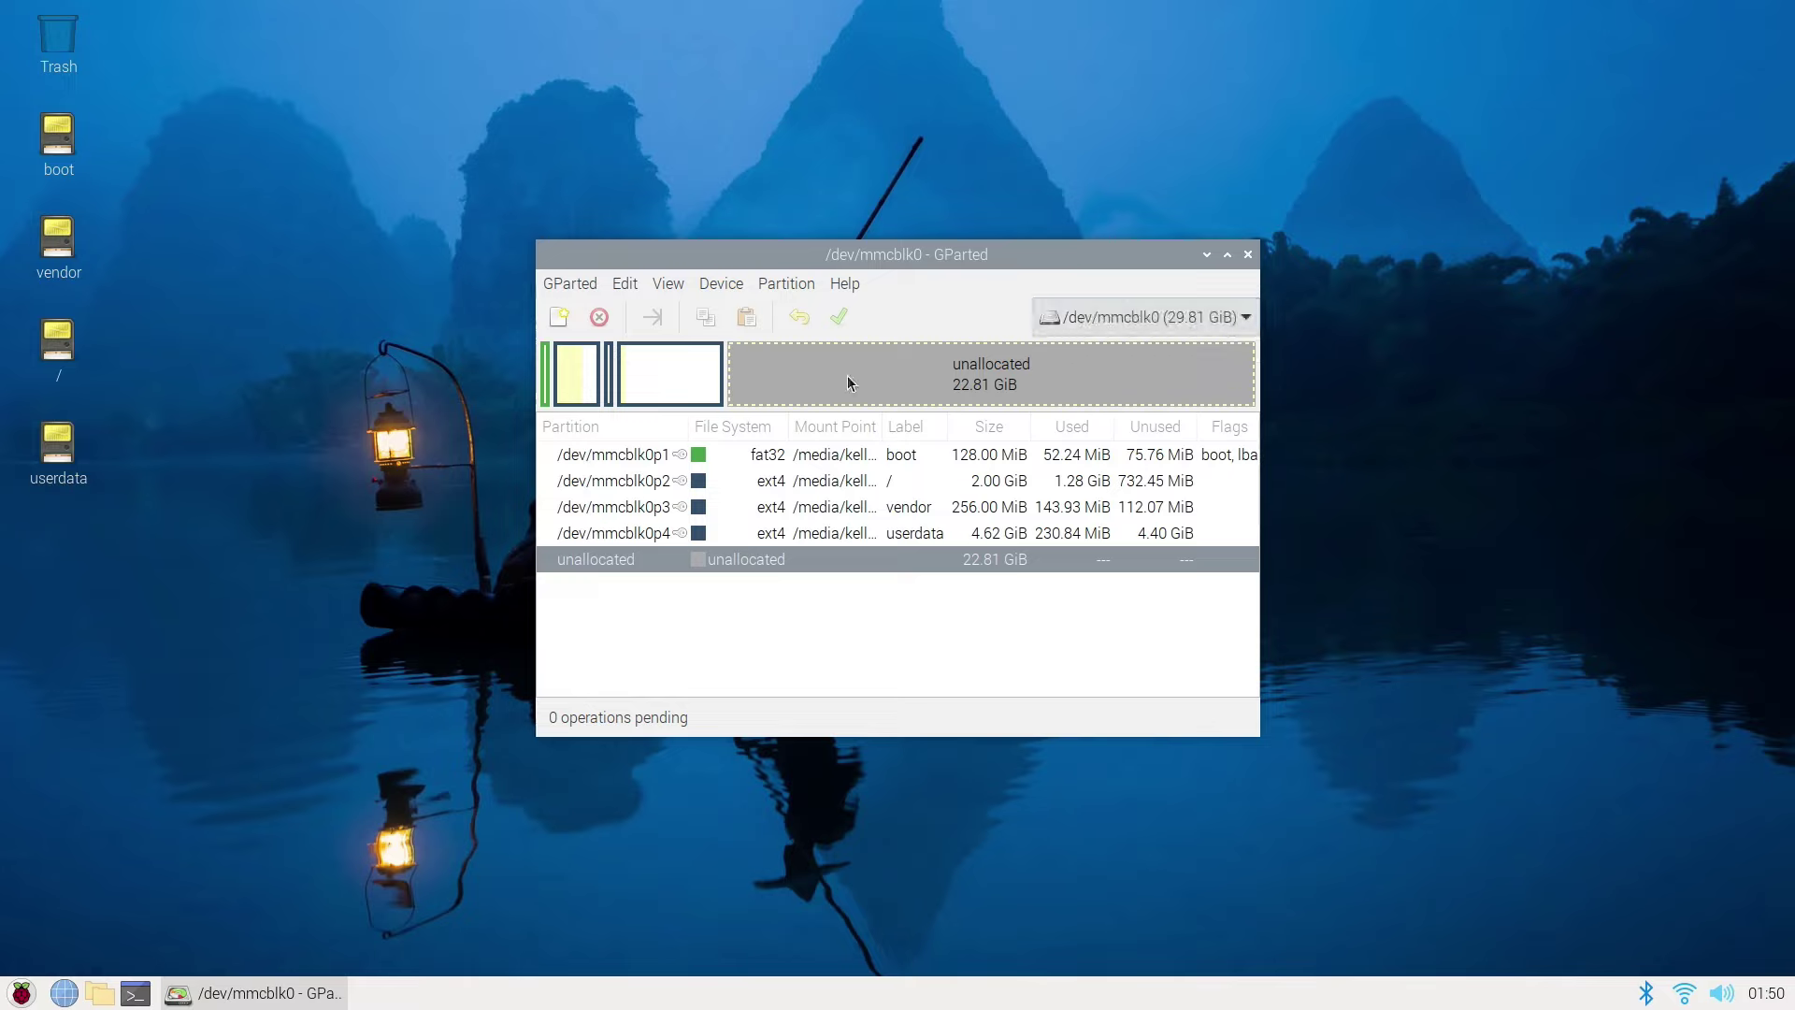
Unmount the userdata partition /dev/mmcblk0p4
right_click(645, 372)
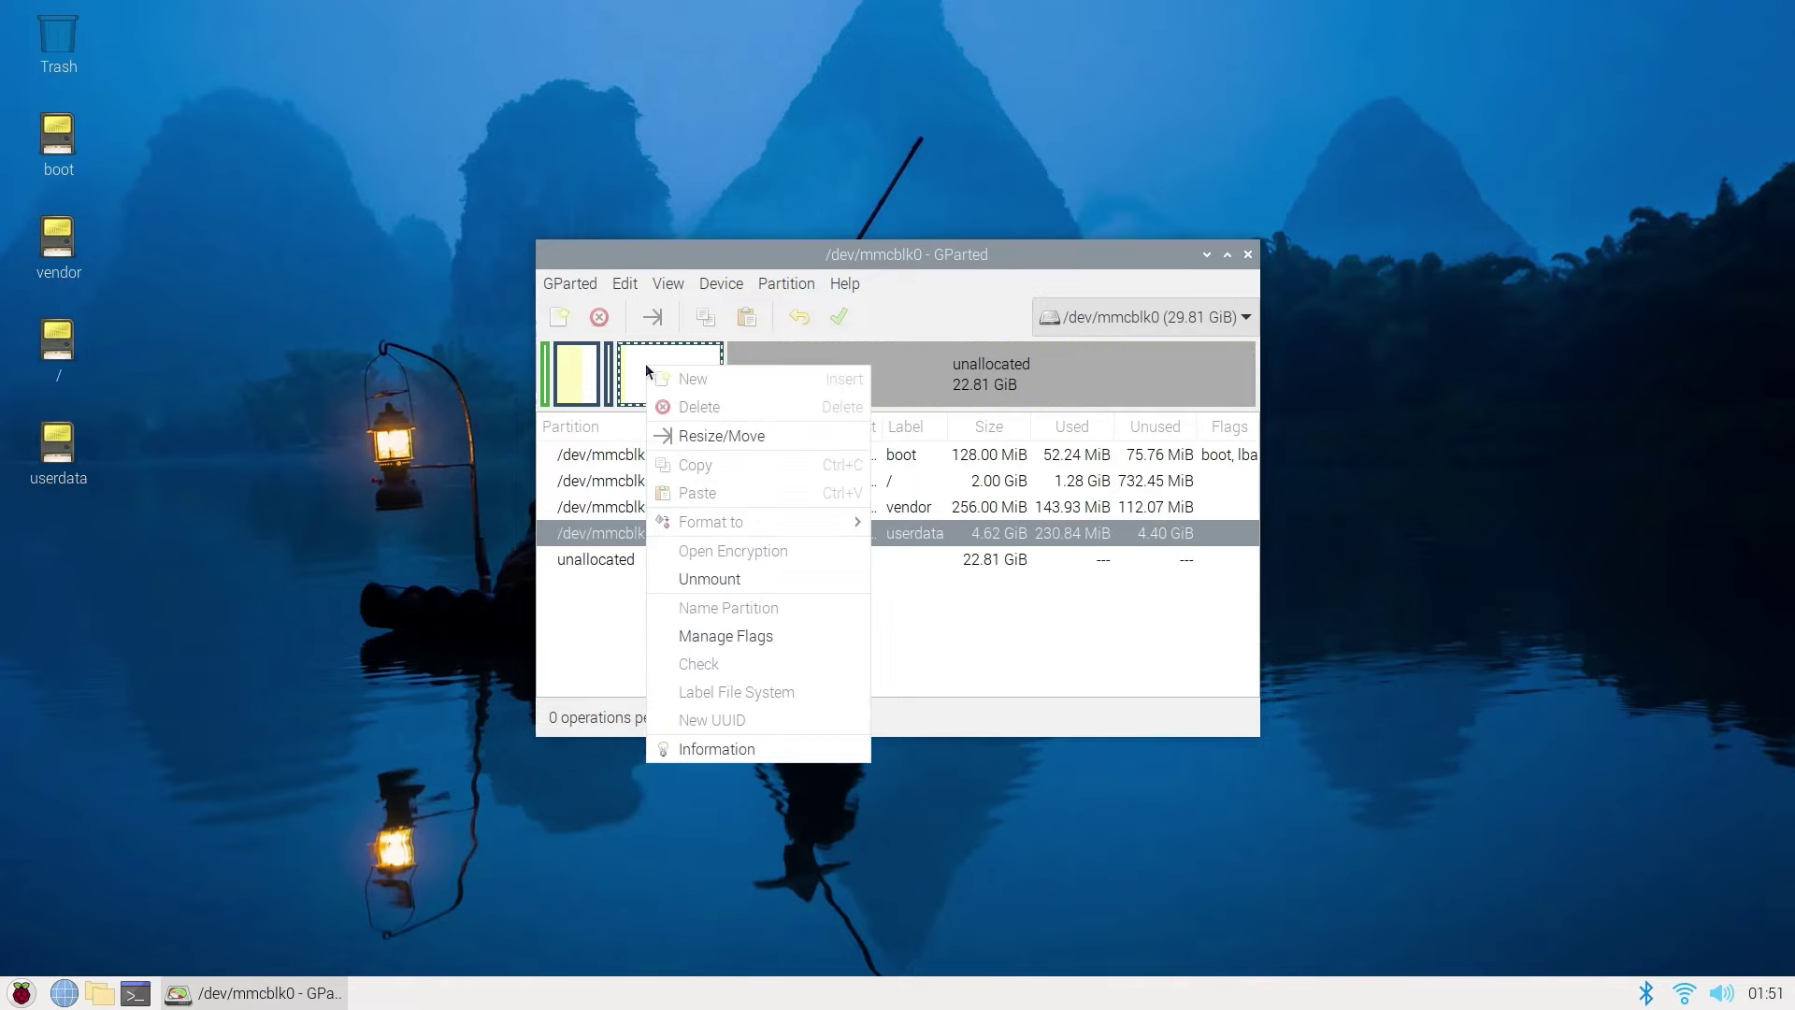
left_click(728, 580)
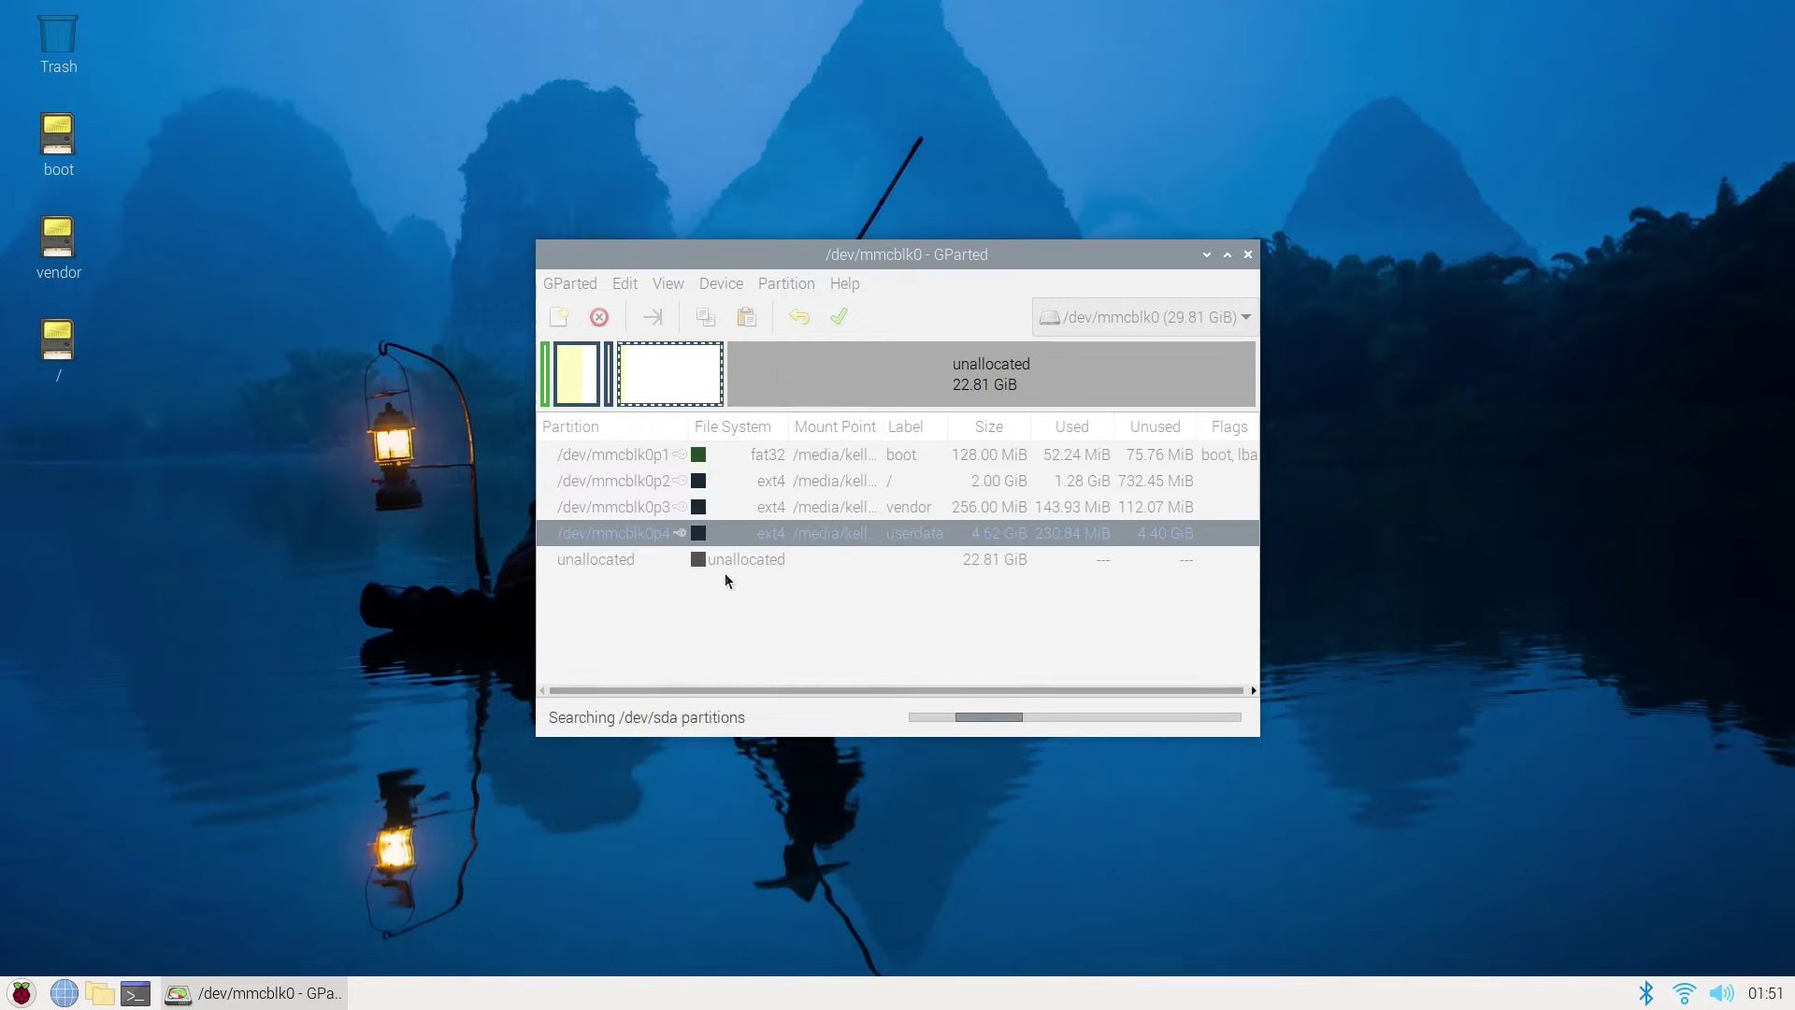
left_click(726, 572)
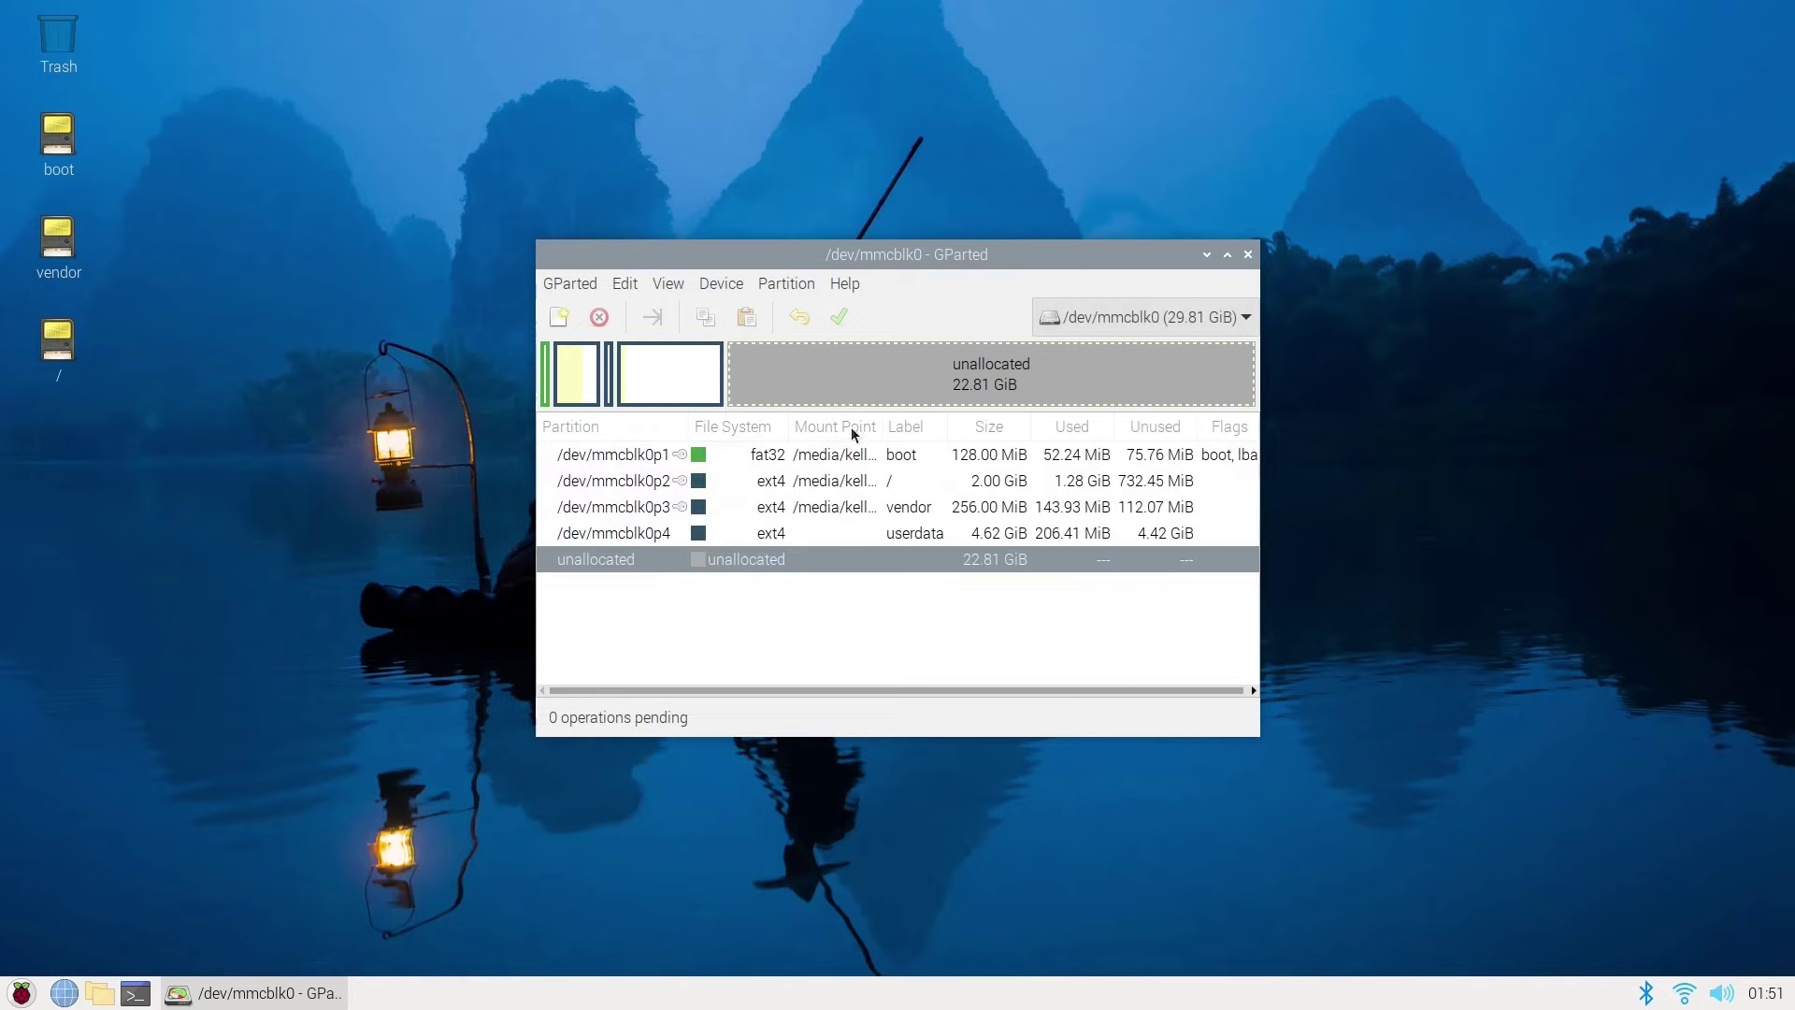
Queue a resize growing /dev/mmcblk0p4 from 4.62 GiB to 27.44 GiB (28095 MiB)
right_click(669, 374)
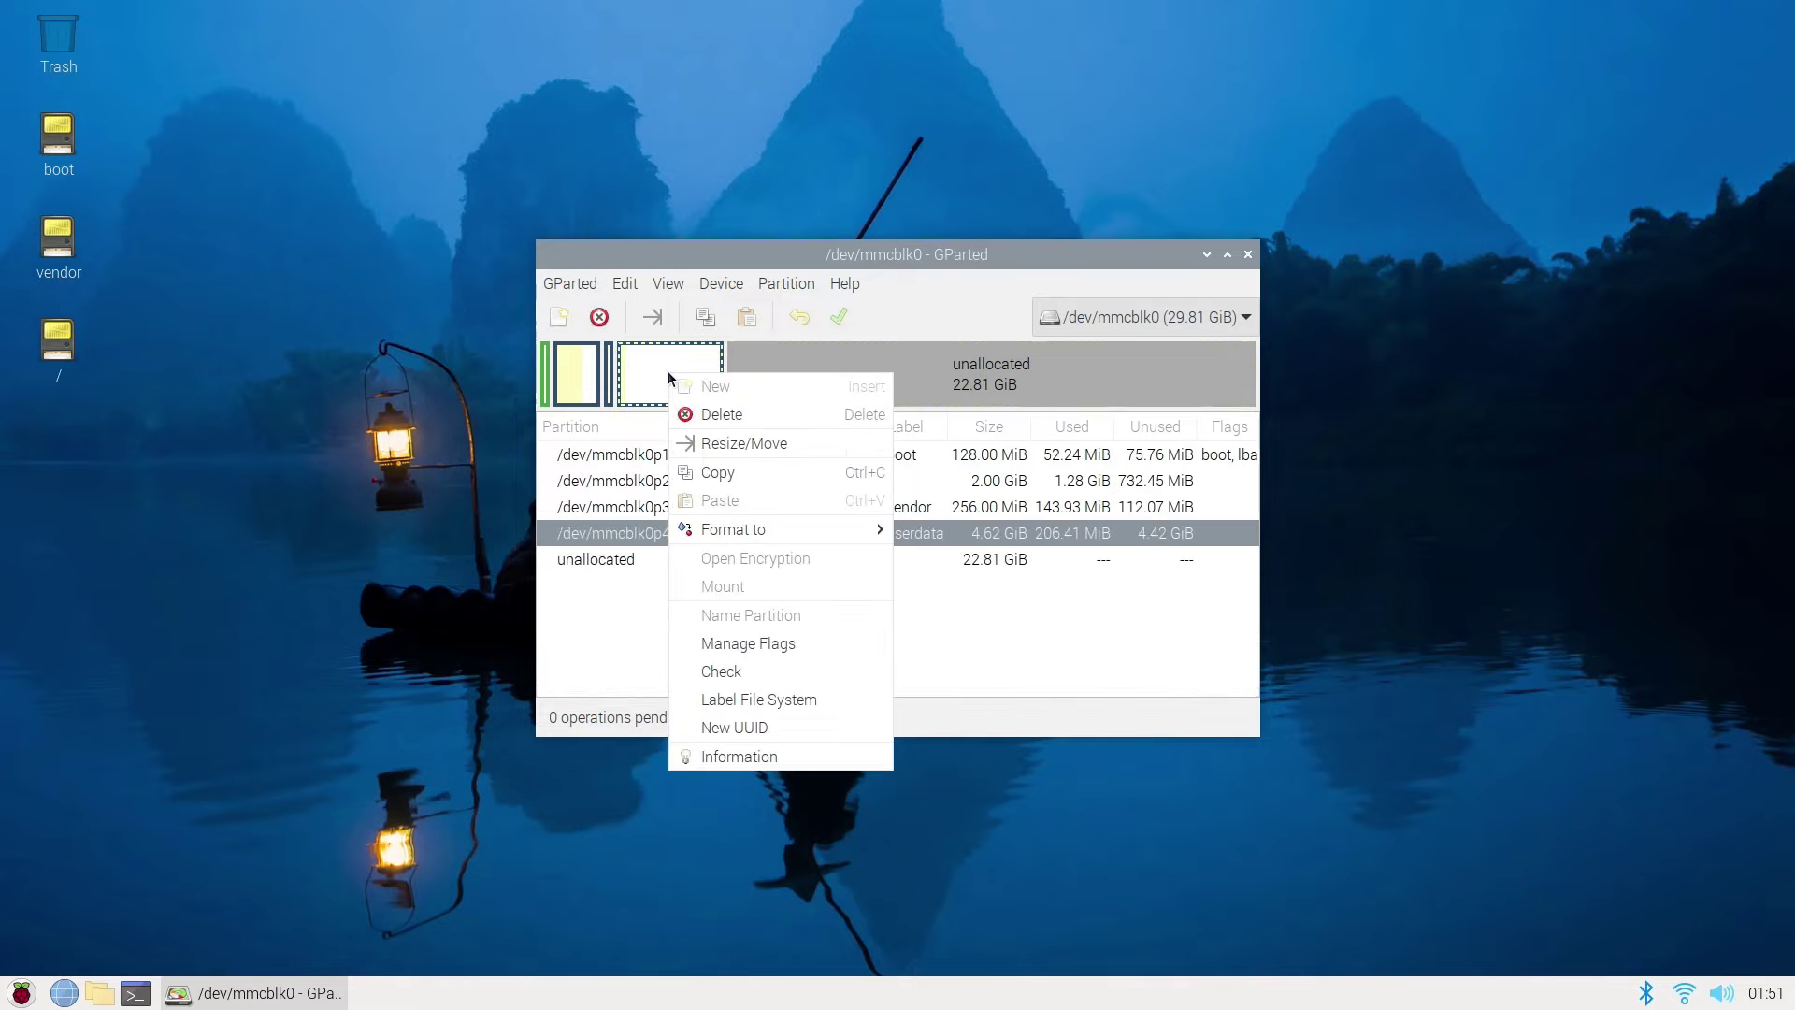
left_click(763, 445)
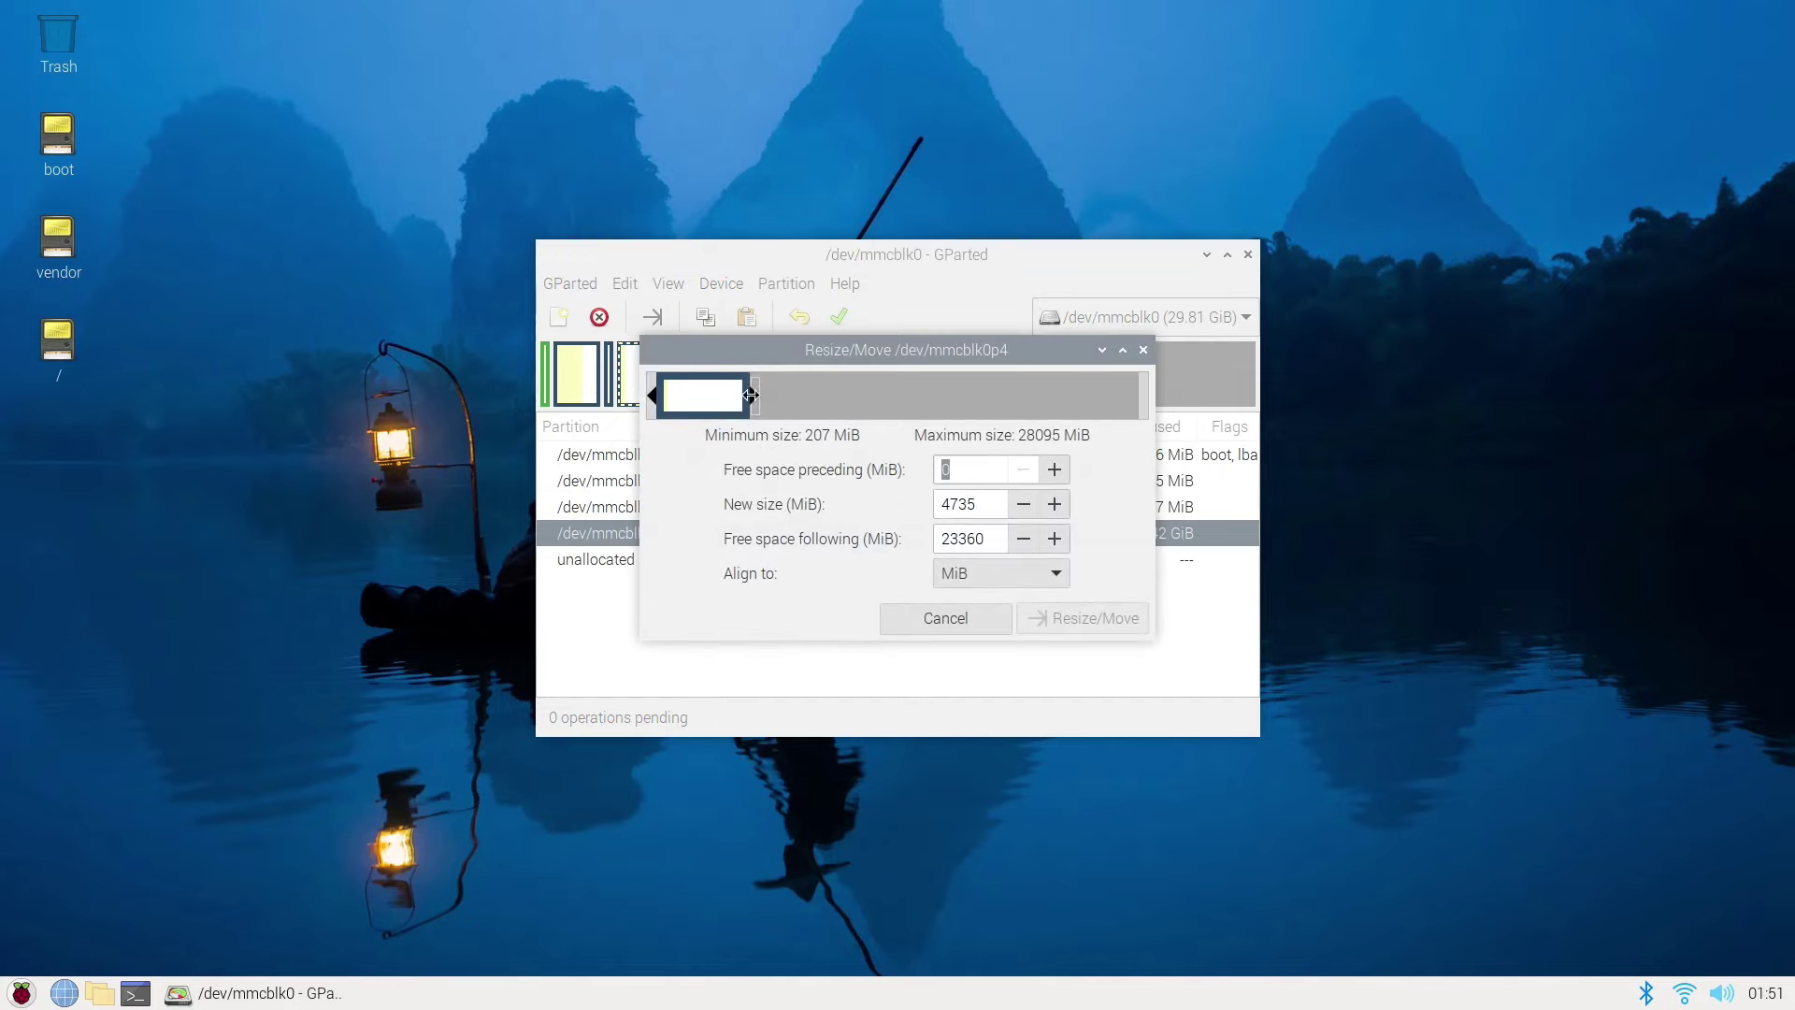
left_click_drag(751, 395, 1359, 389)
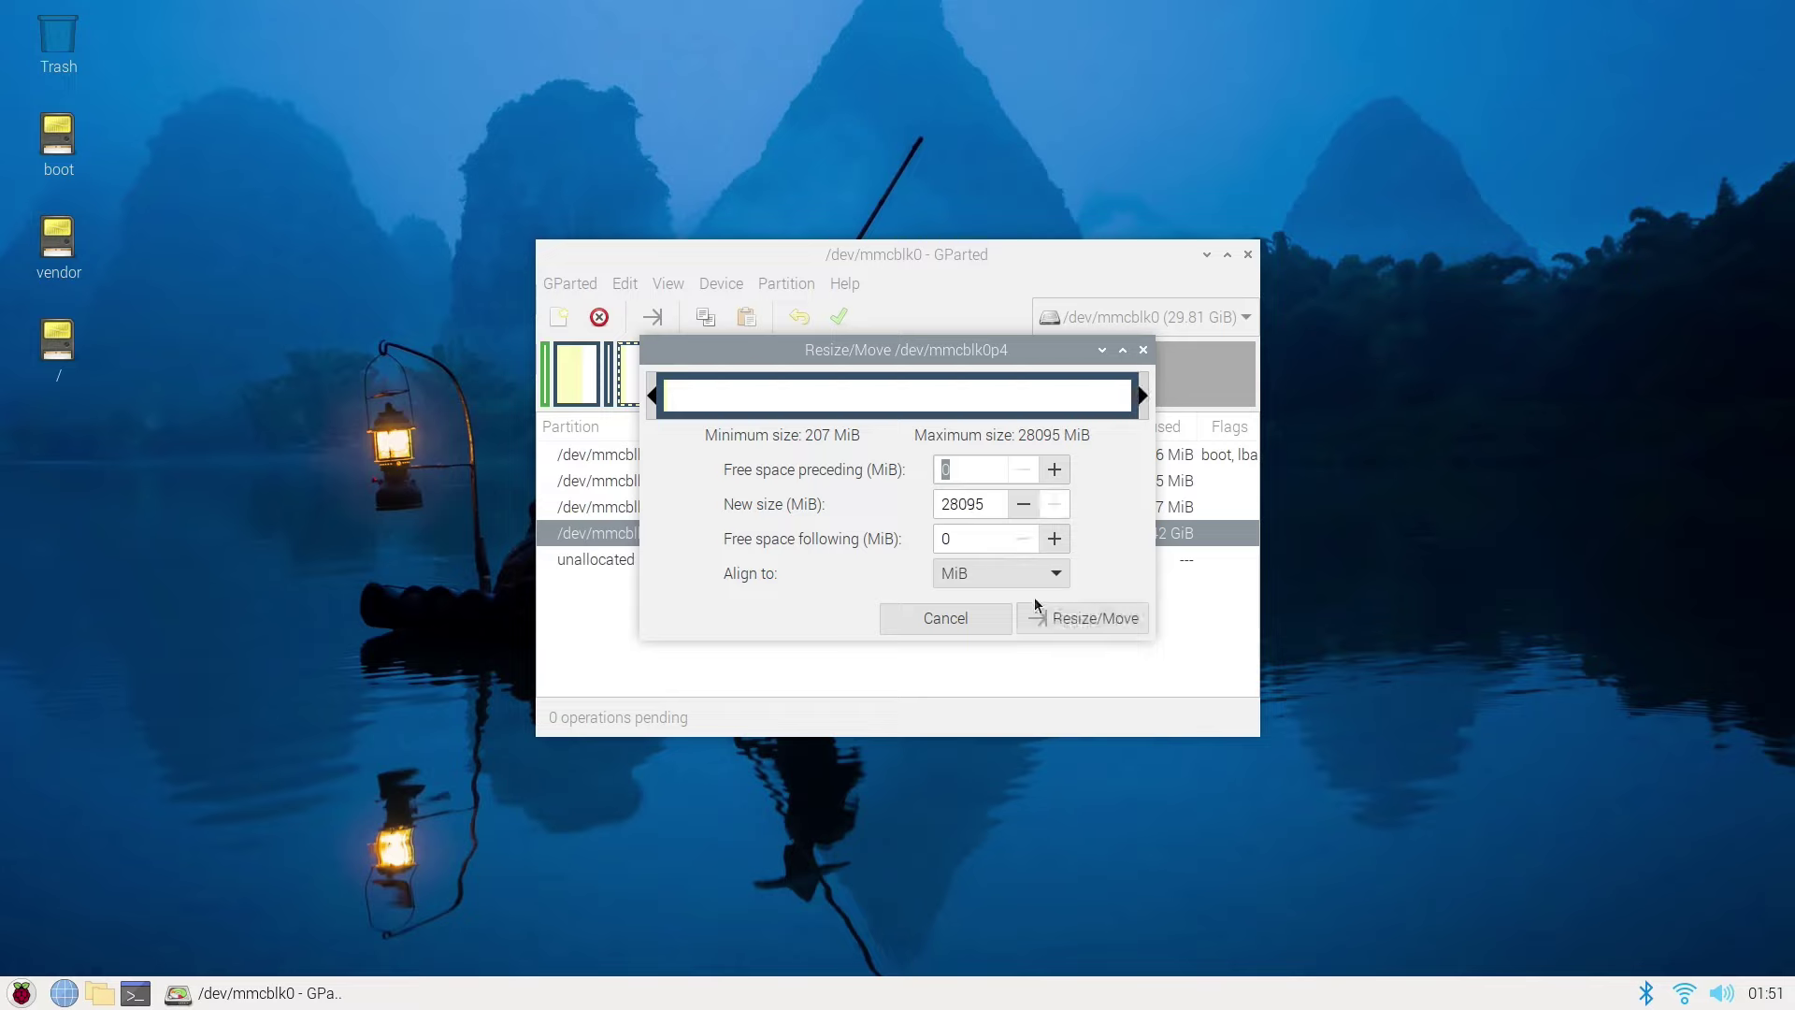
left_click(1084, 620)
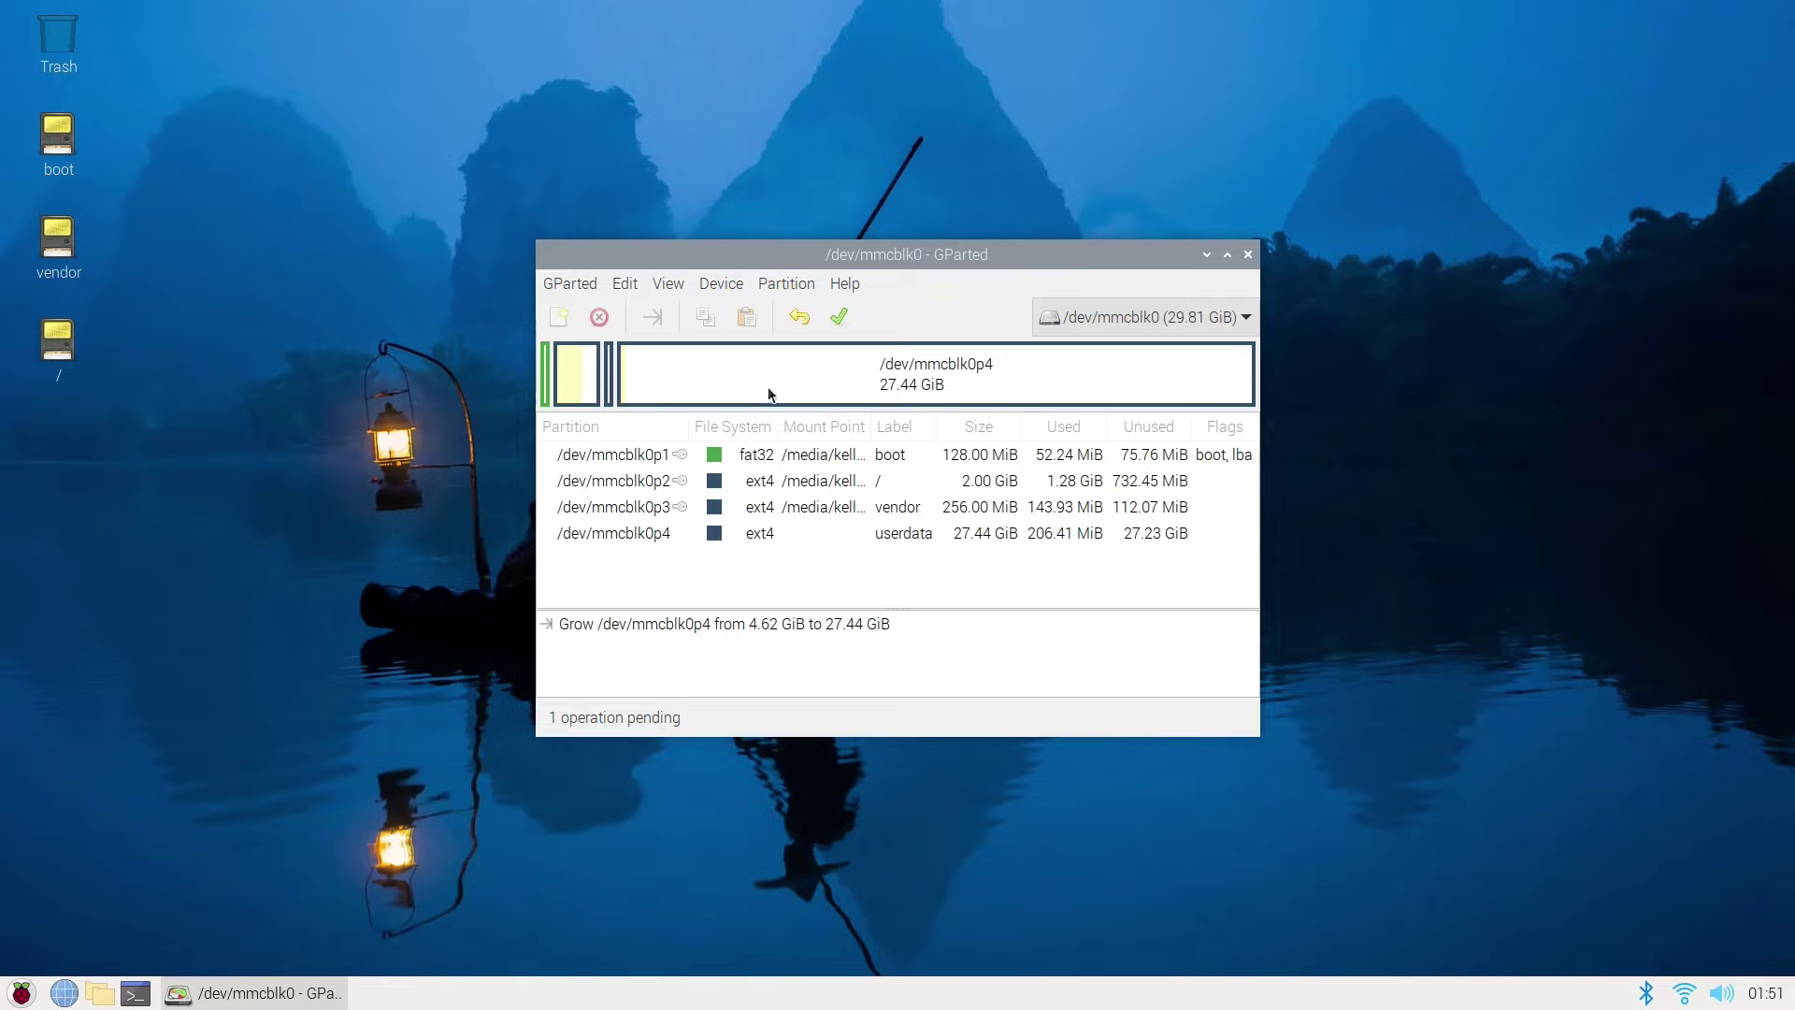
Apply the pending grow of /dev/mmcblk0p4 to 27.44 GiB and close the report
left_click(839, 317)
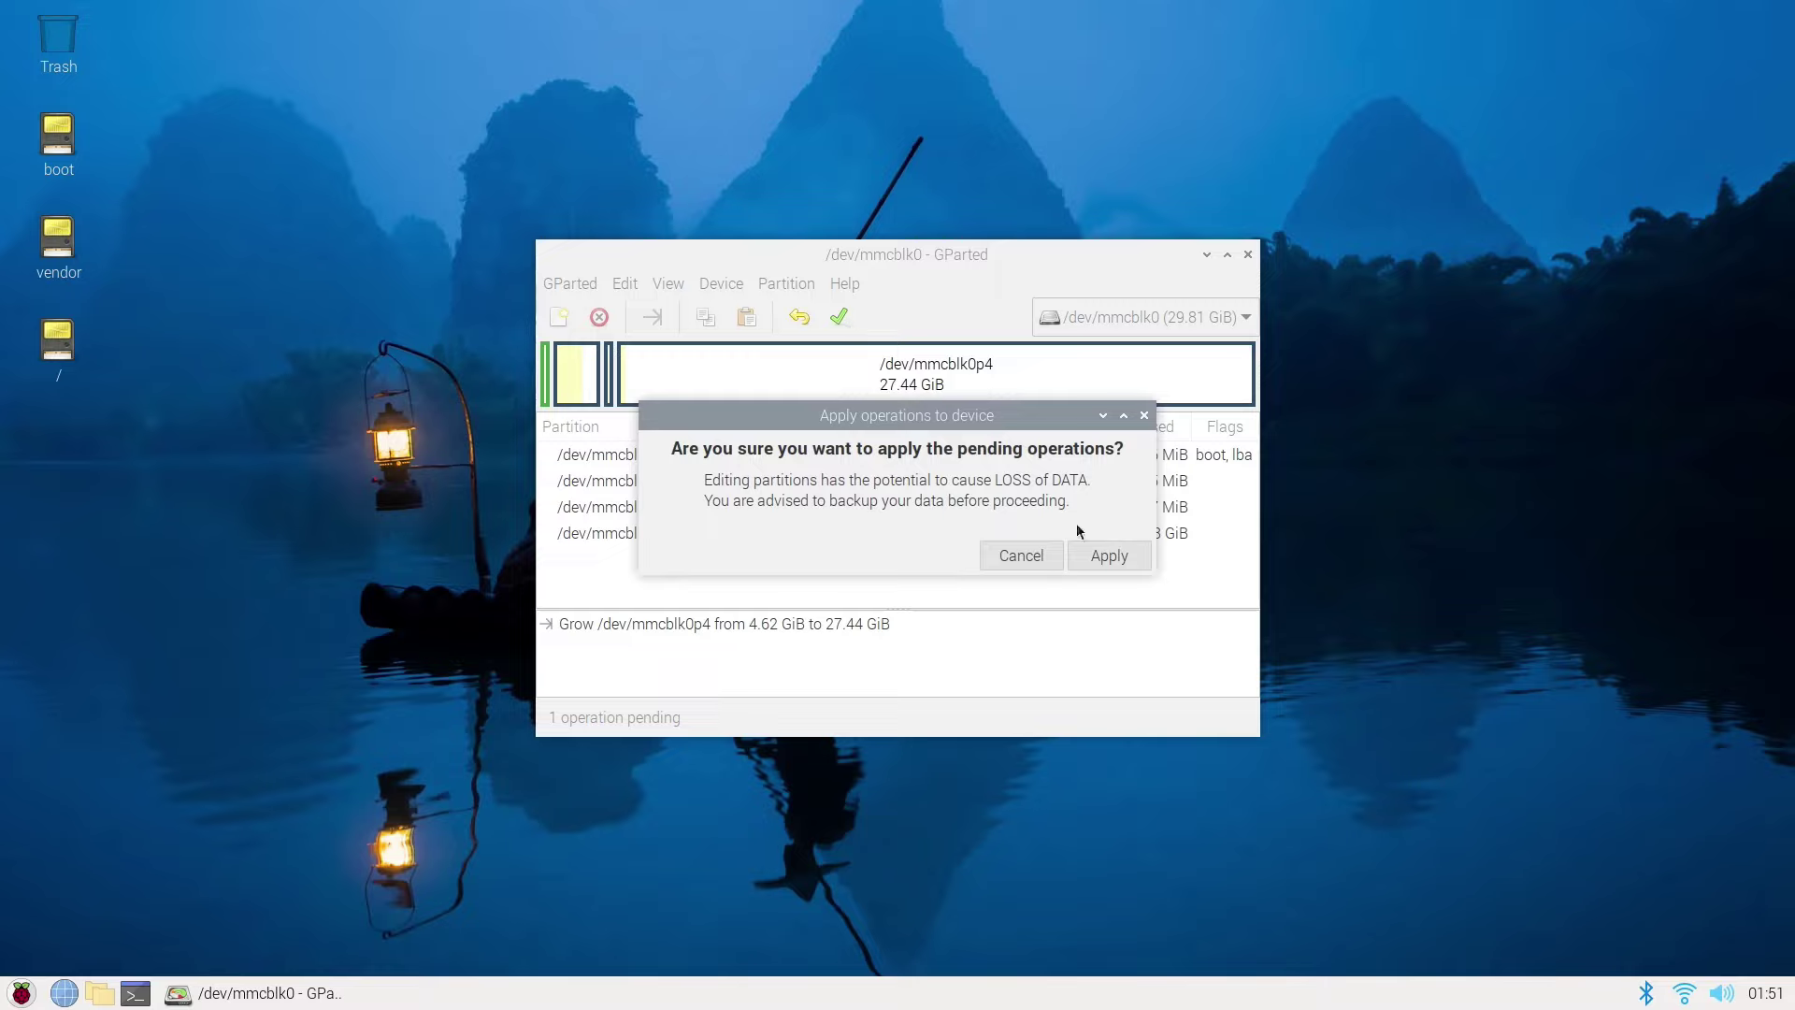
left_click(1111, 557)
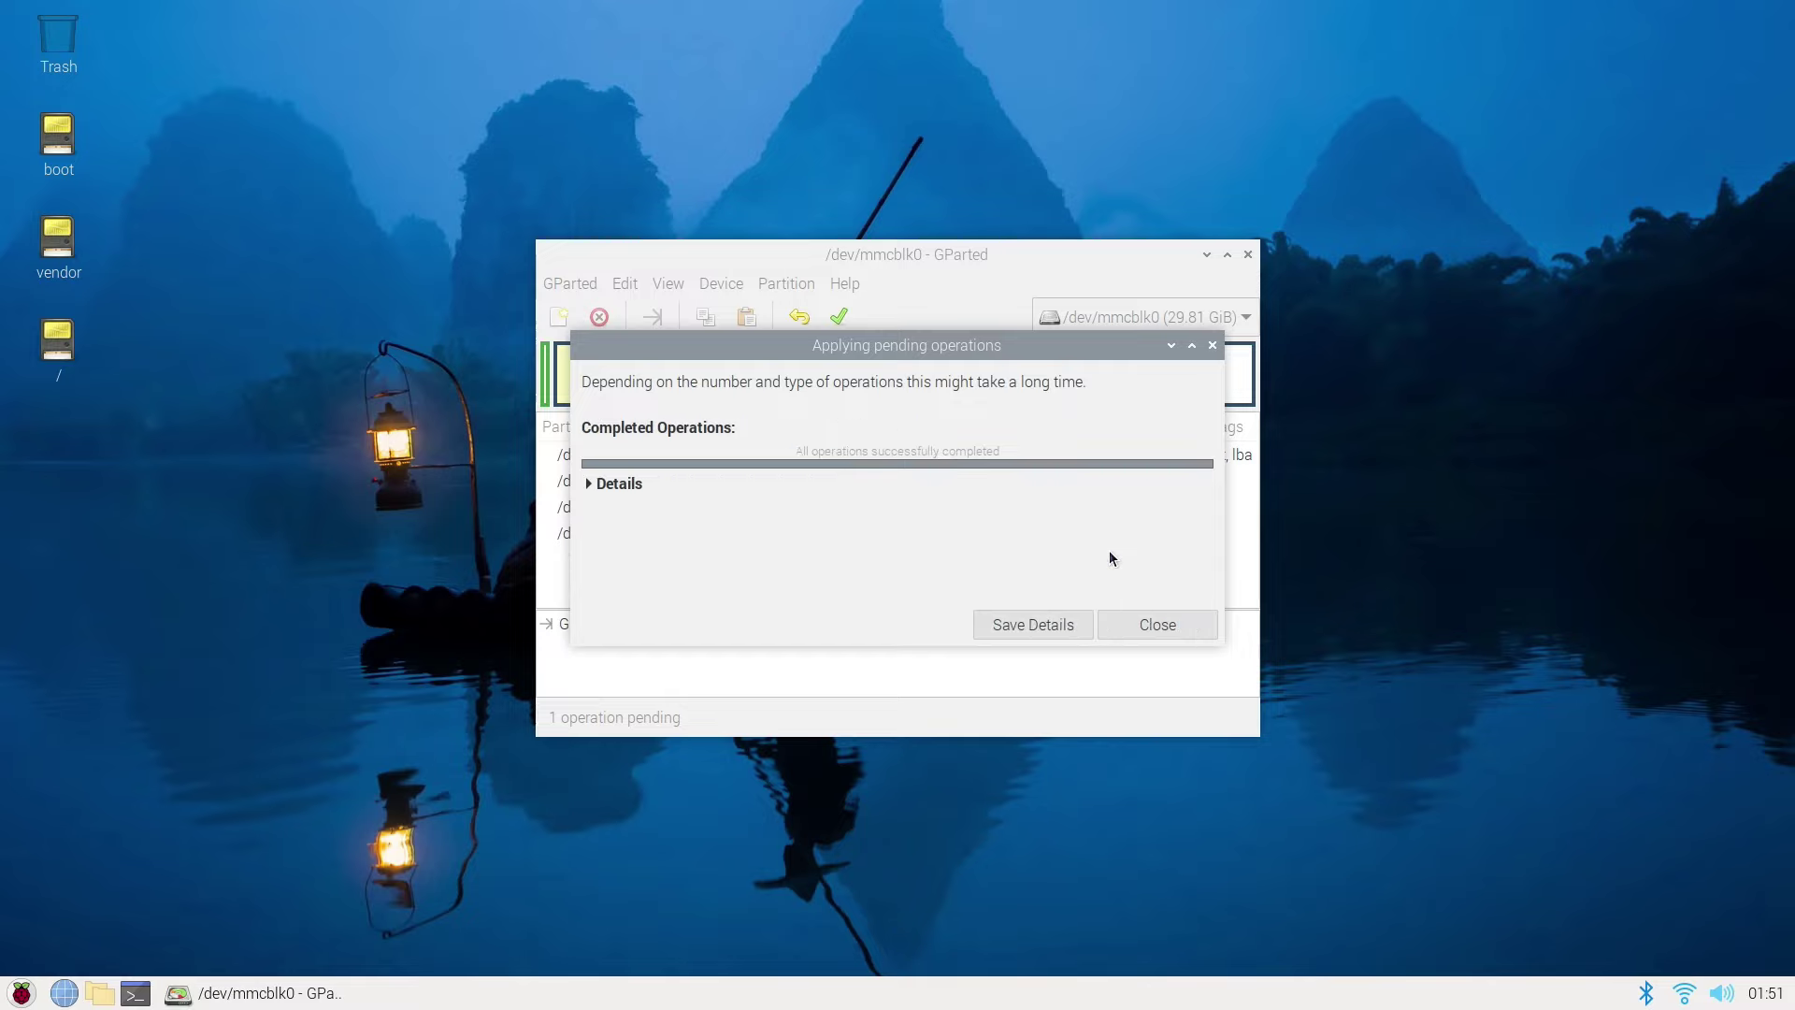
left_click(1136, 621)
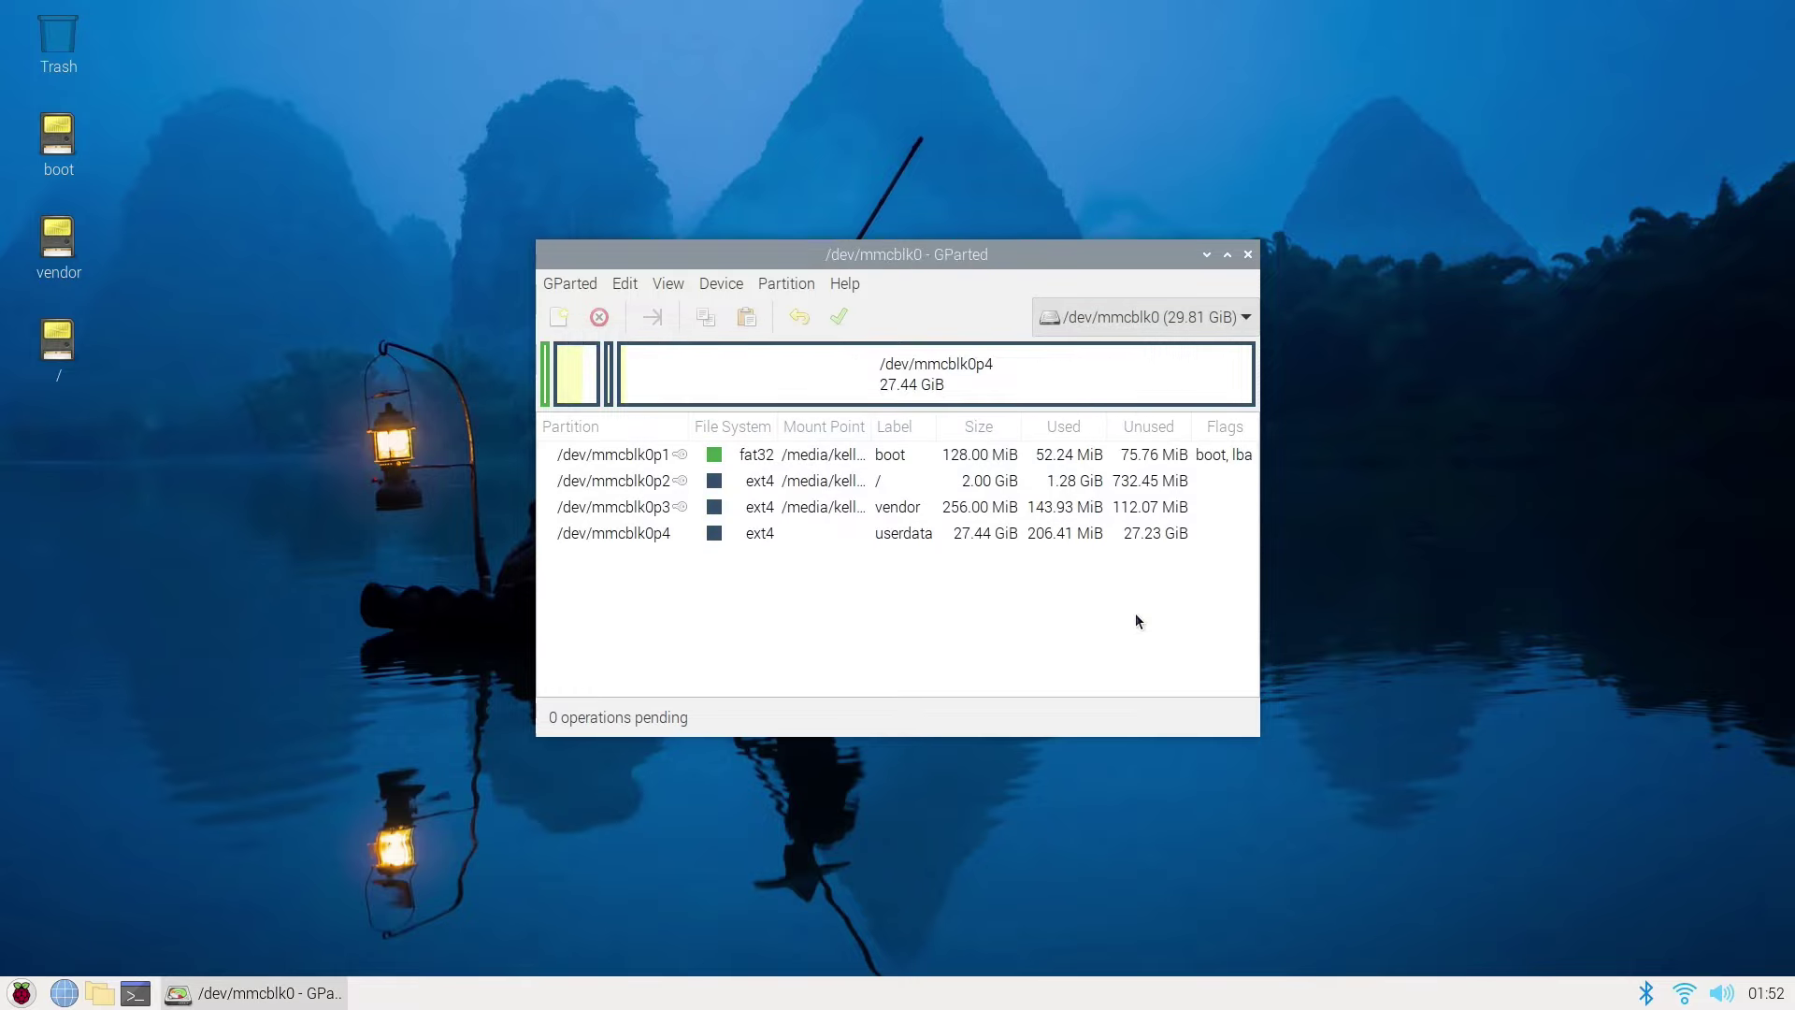
Close GParted and shut down Raspberry Pi OS from the application menu
left_click(1249, 255)
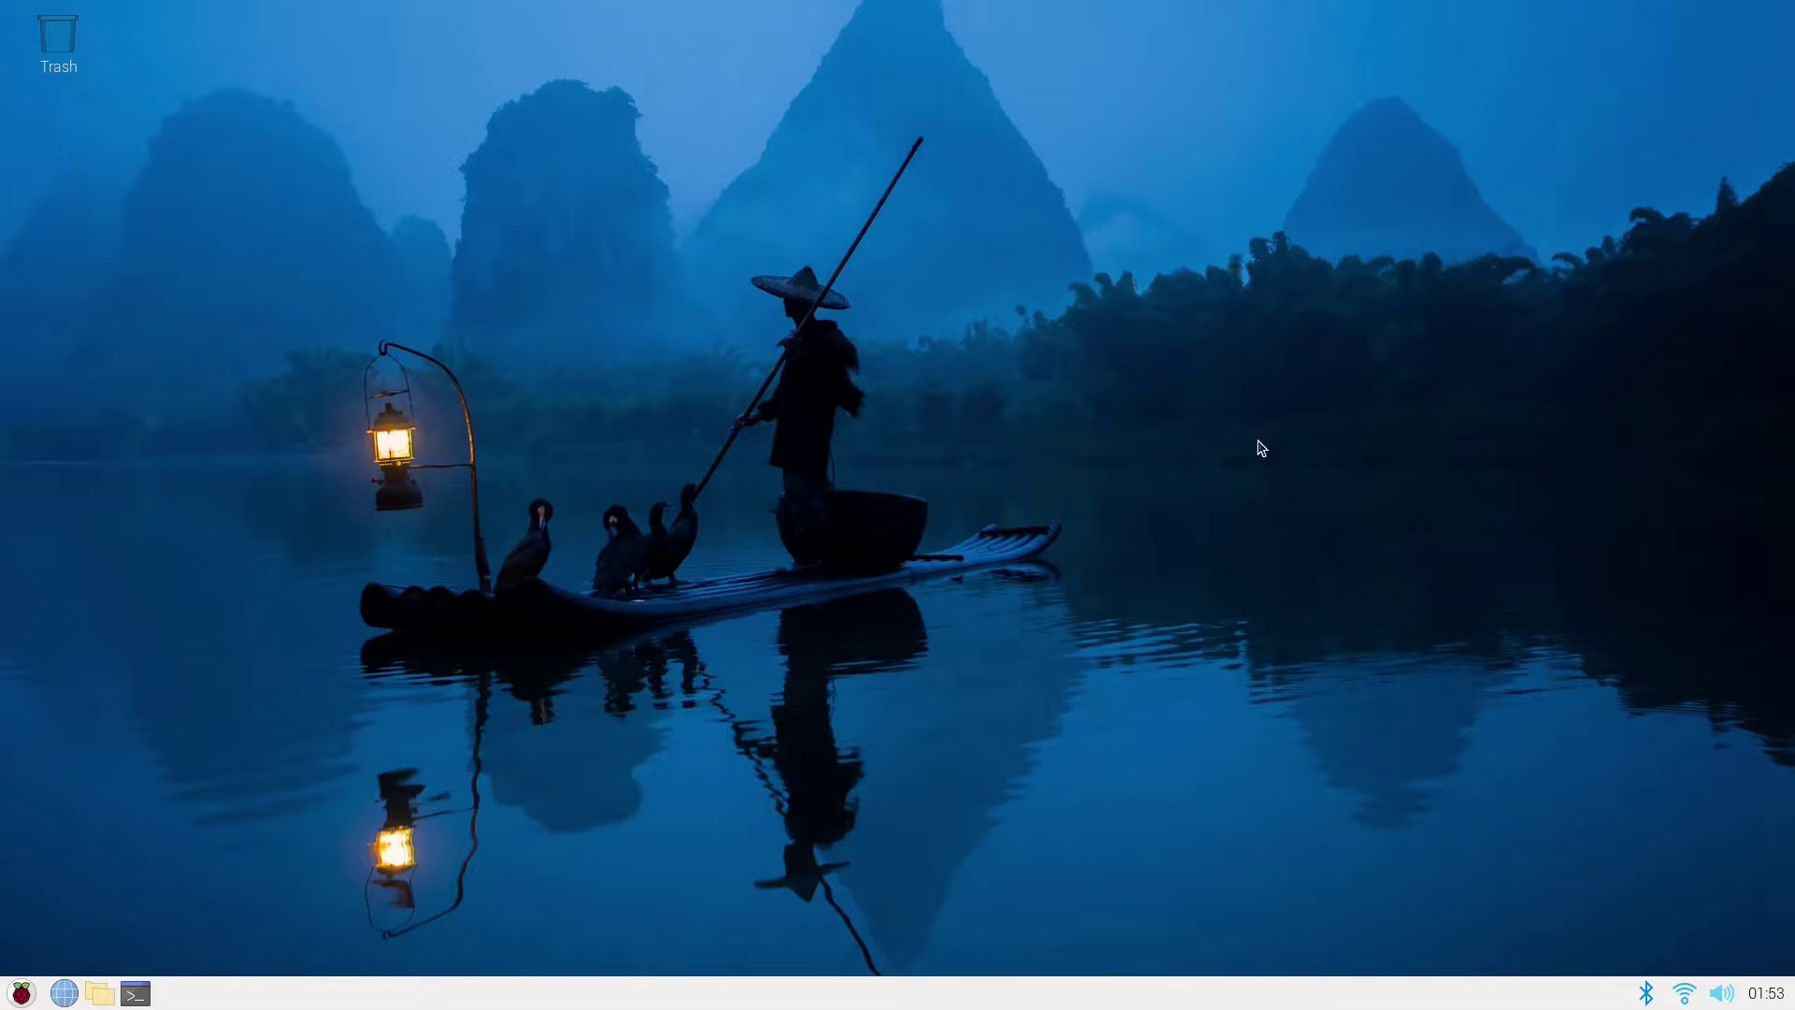
left_click(20, 993)
left_click(78, 960)
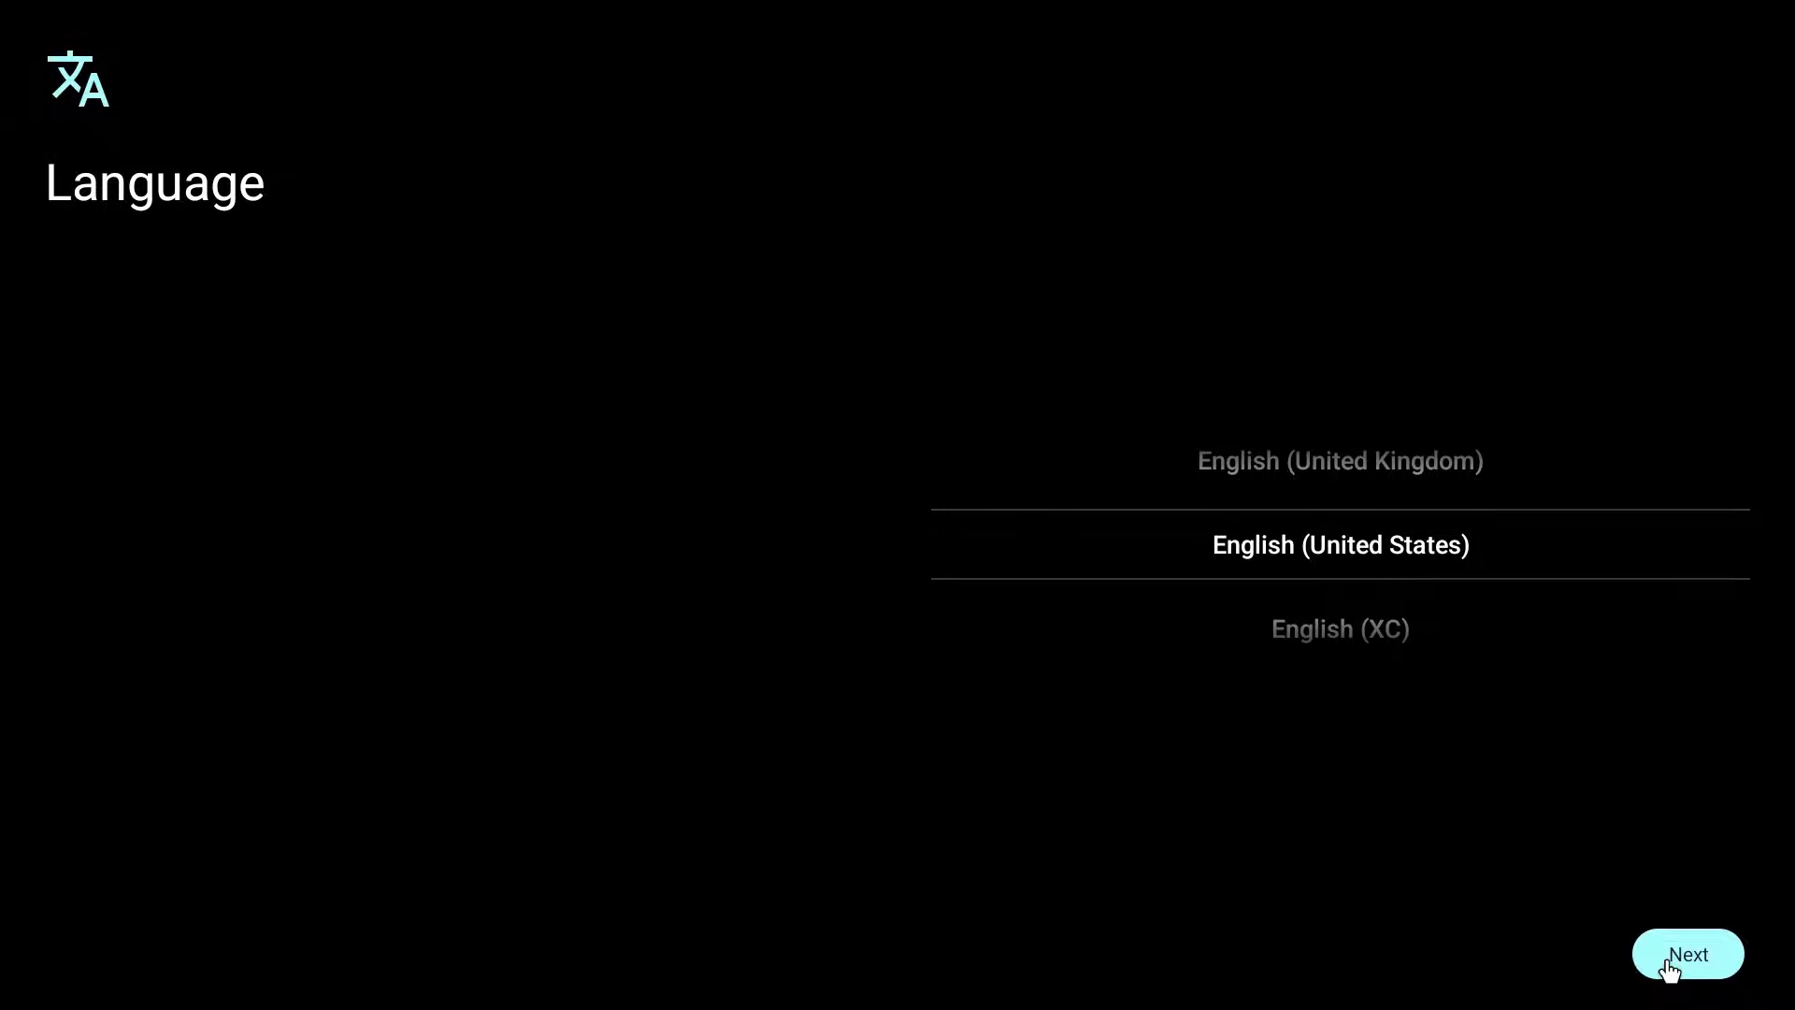
Set up LineageOS in English (United States) on NightHawk-5G Wi-Fi with diagnostic sharing off
left_click(1670, 967)
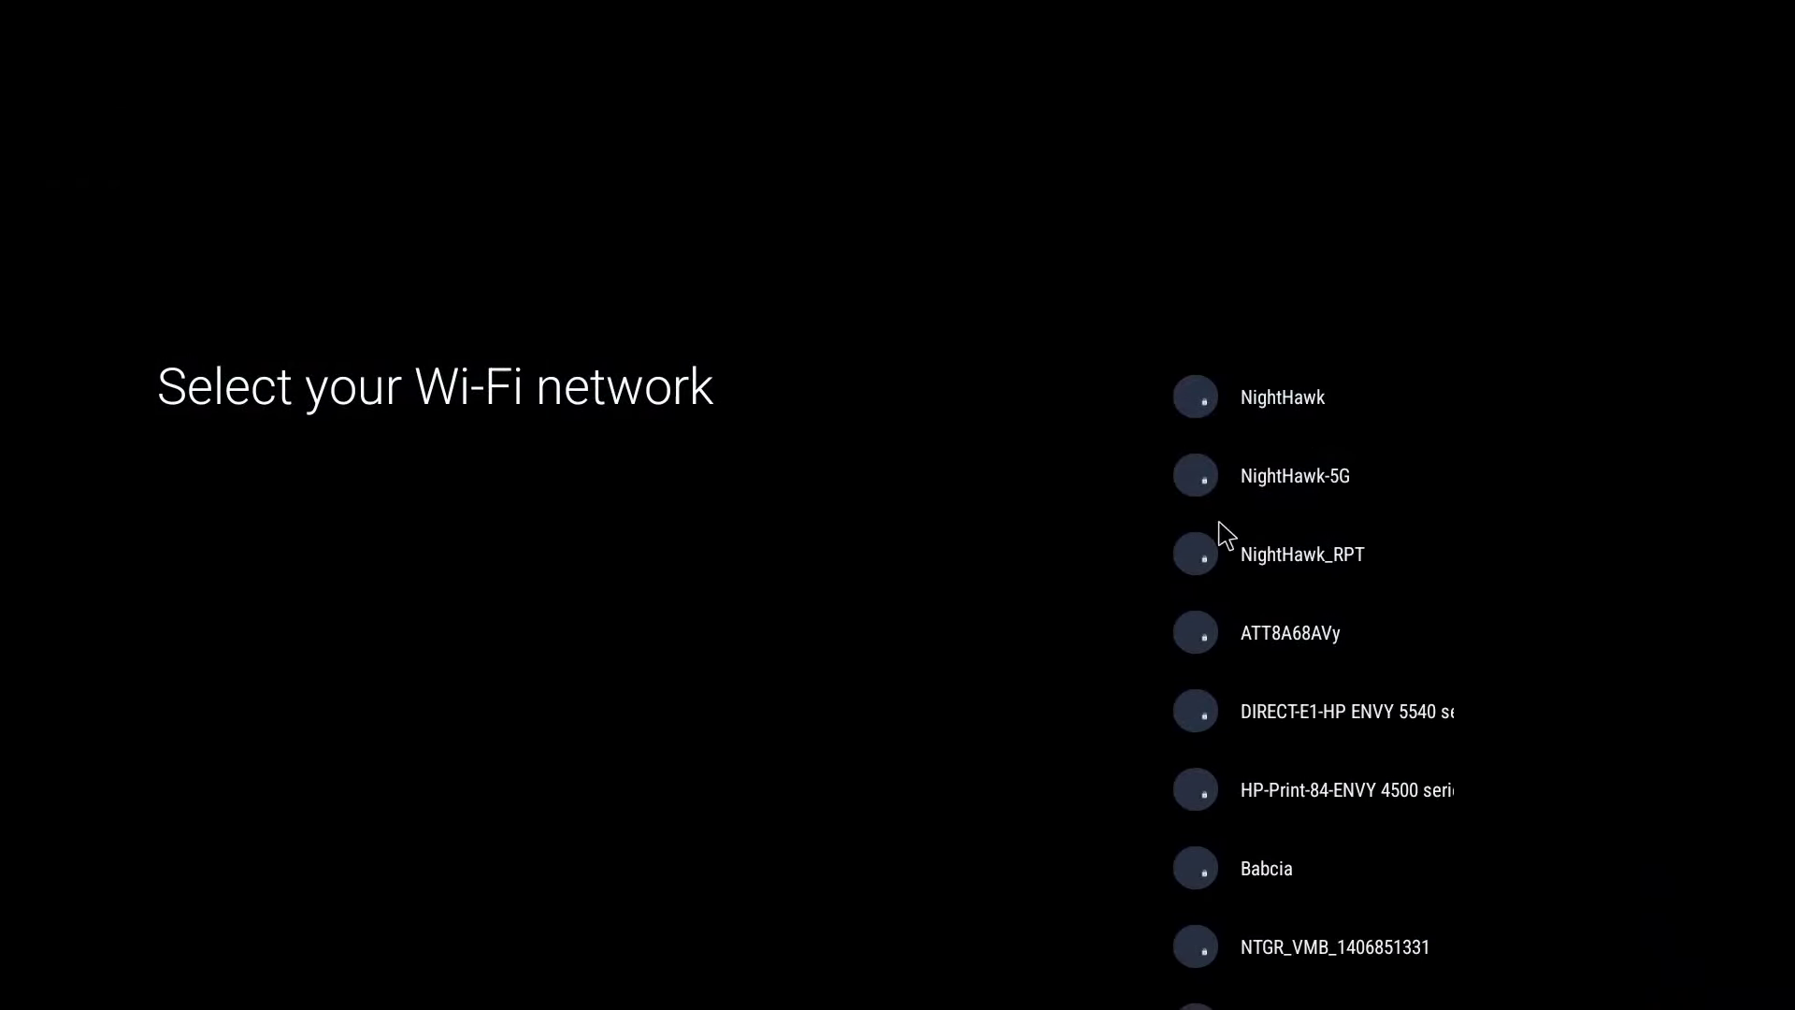
left_click(1196, 476)
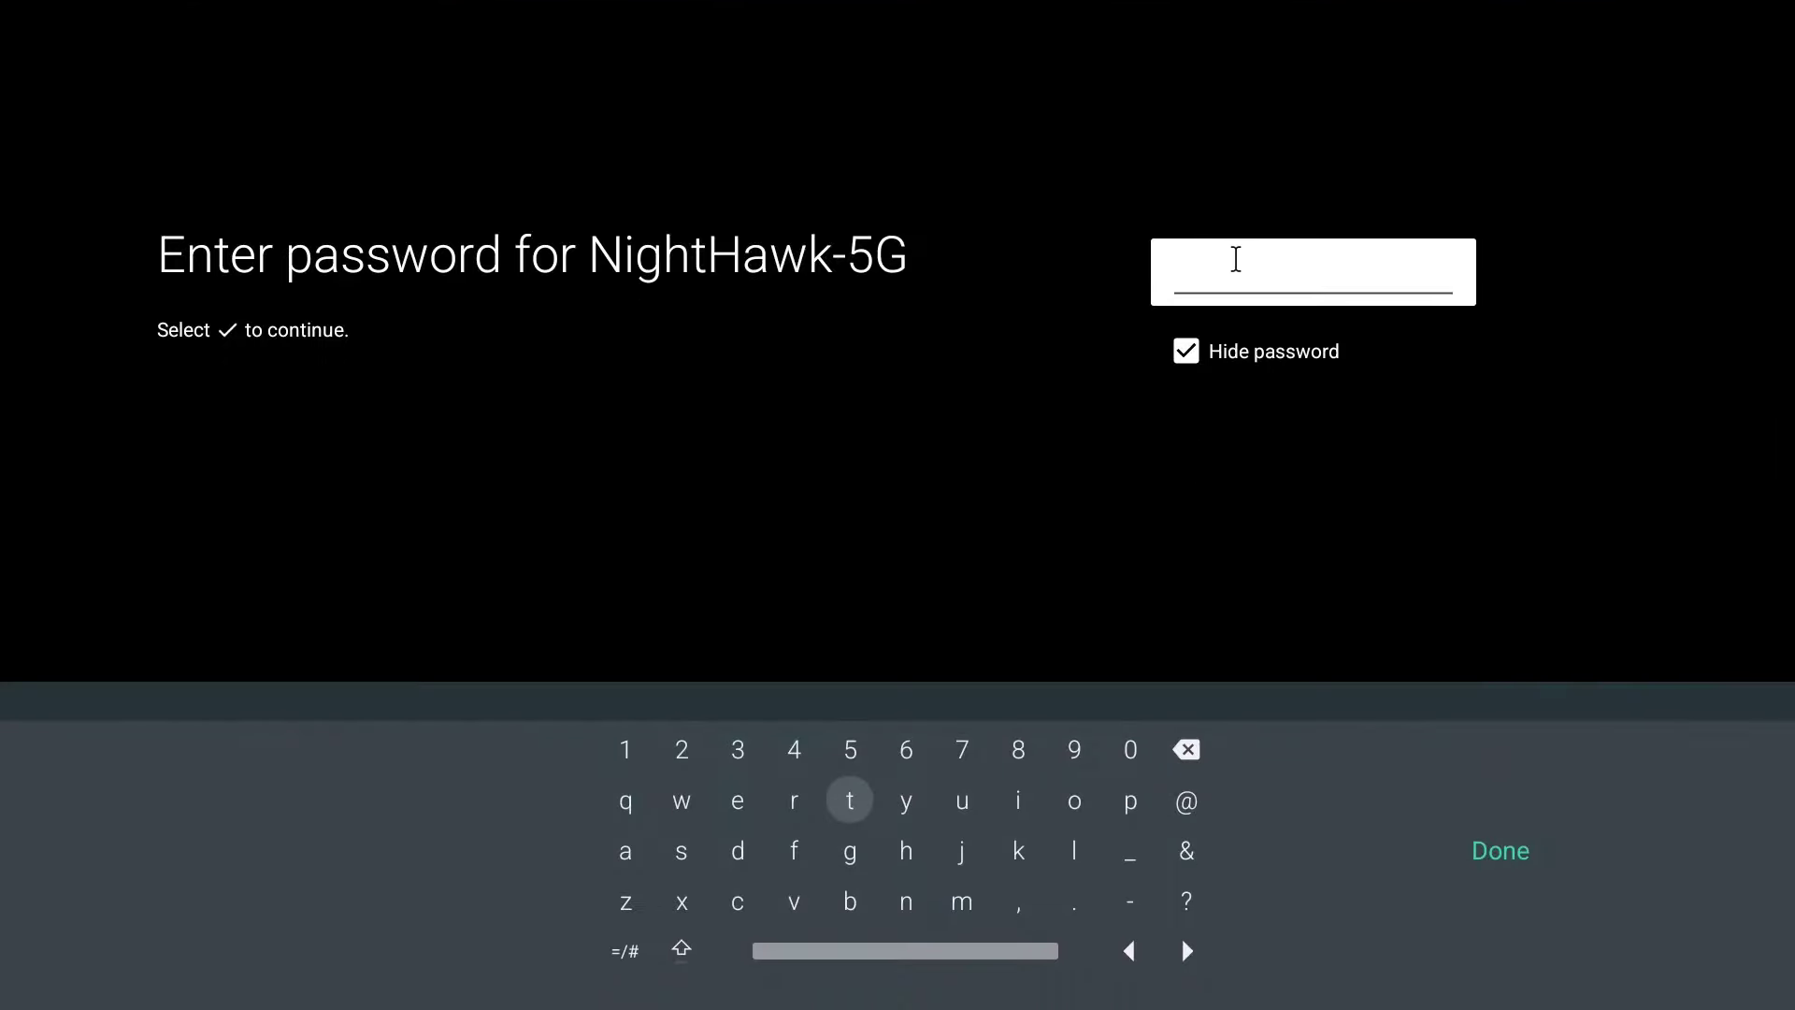
key("Return")
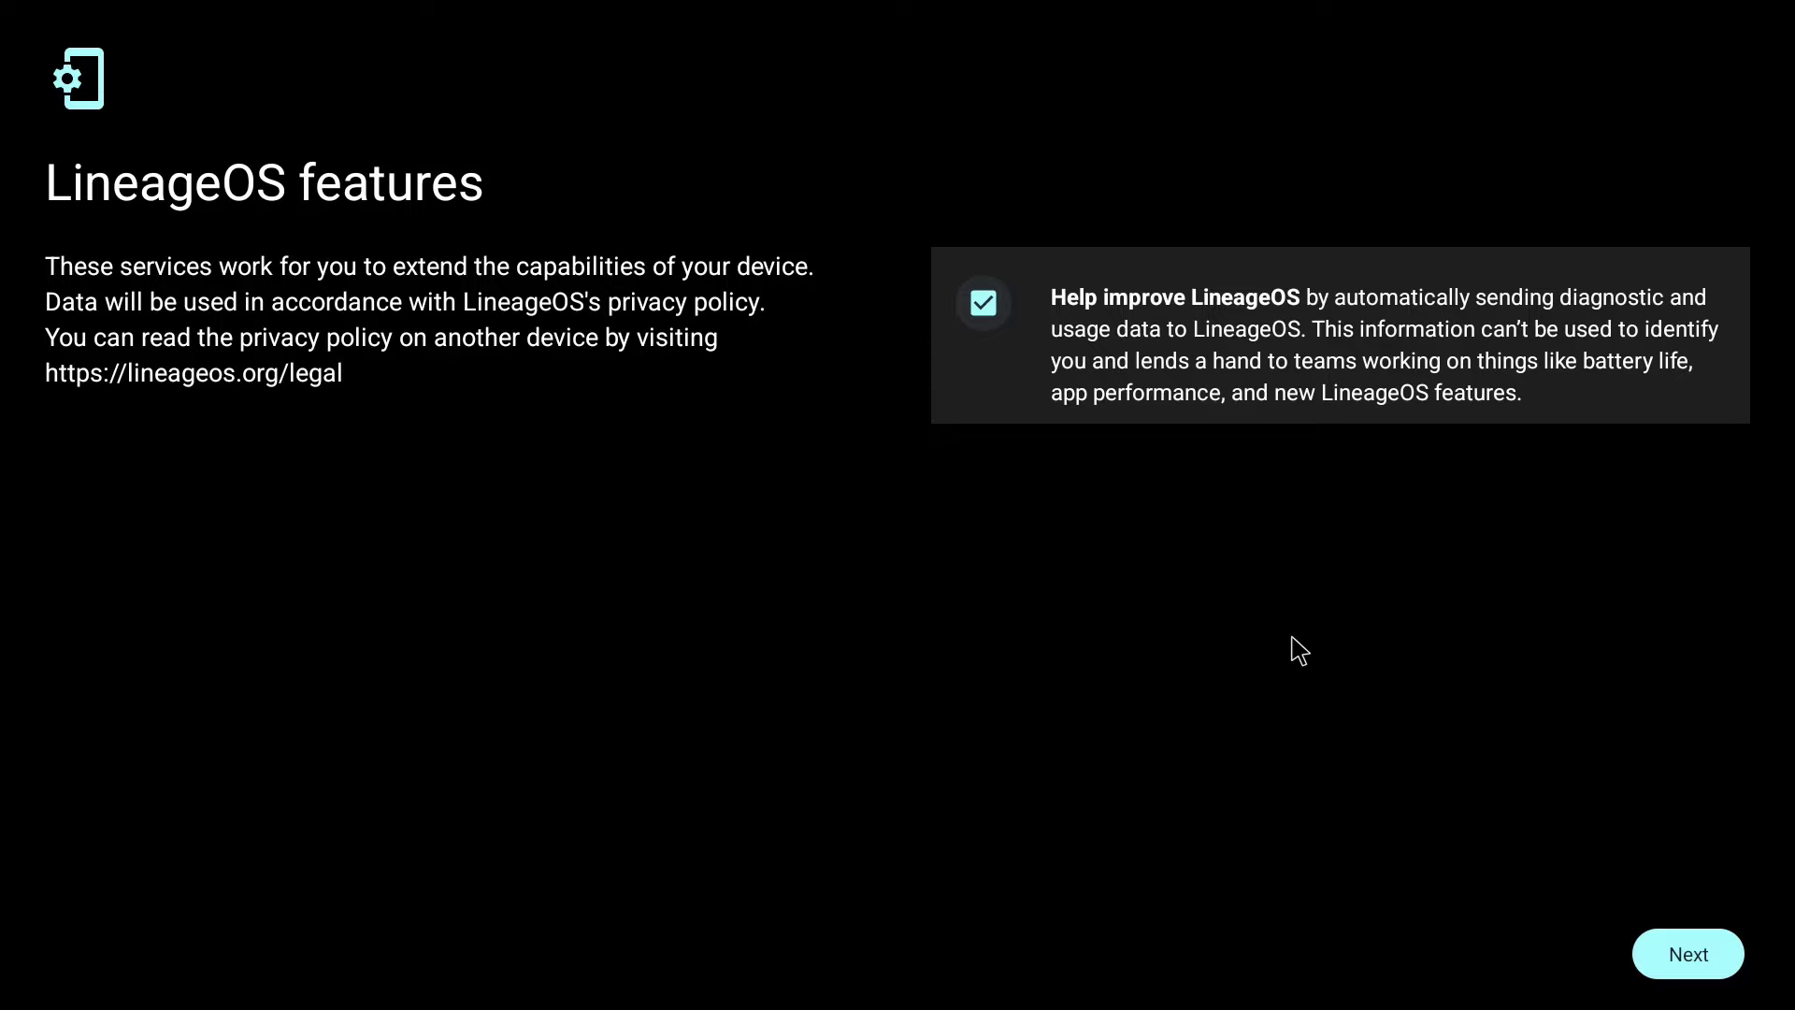
left_click(995, 307)
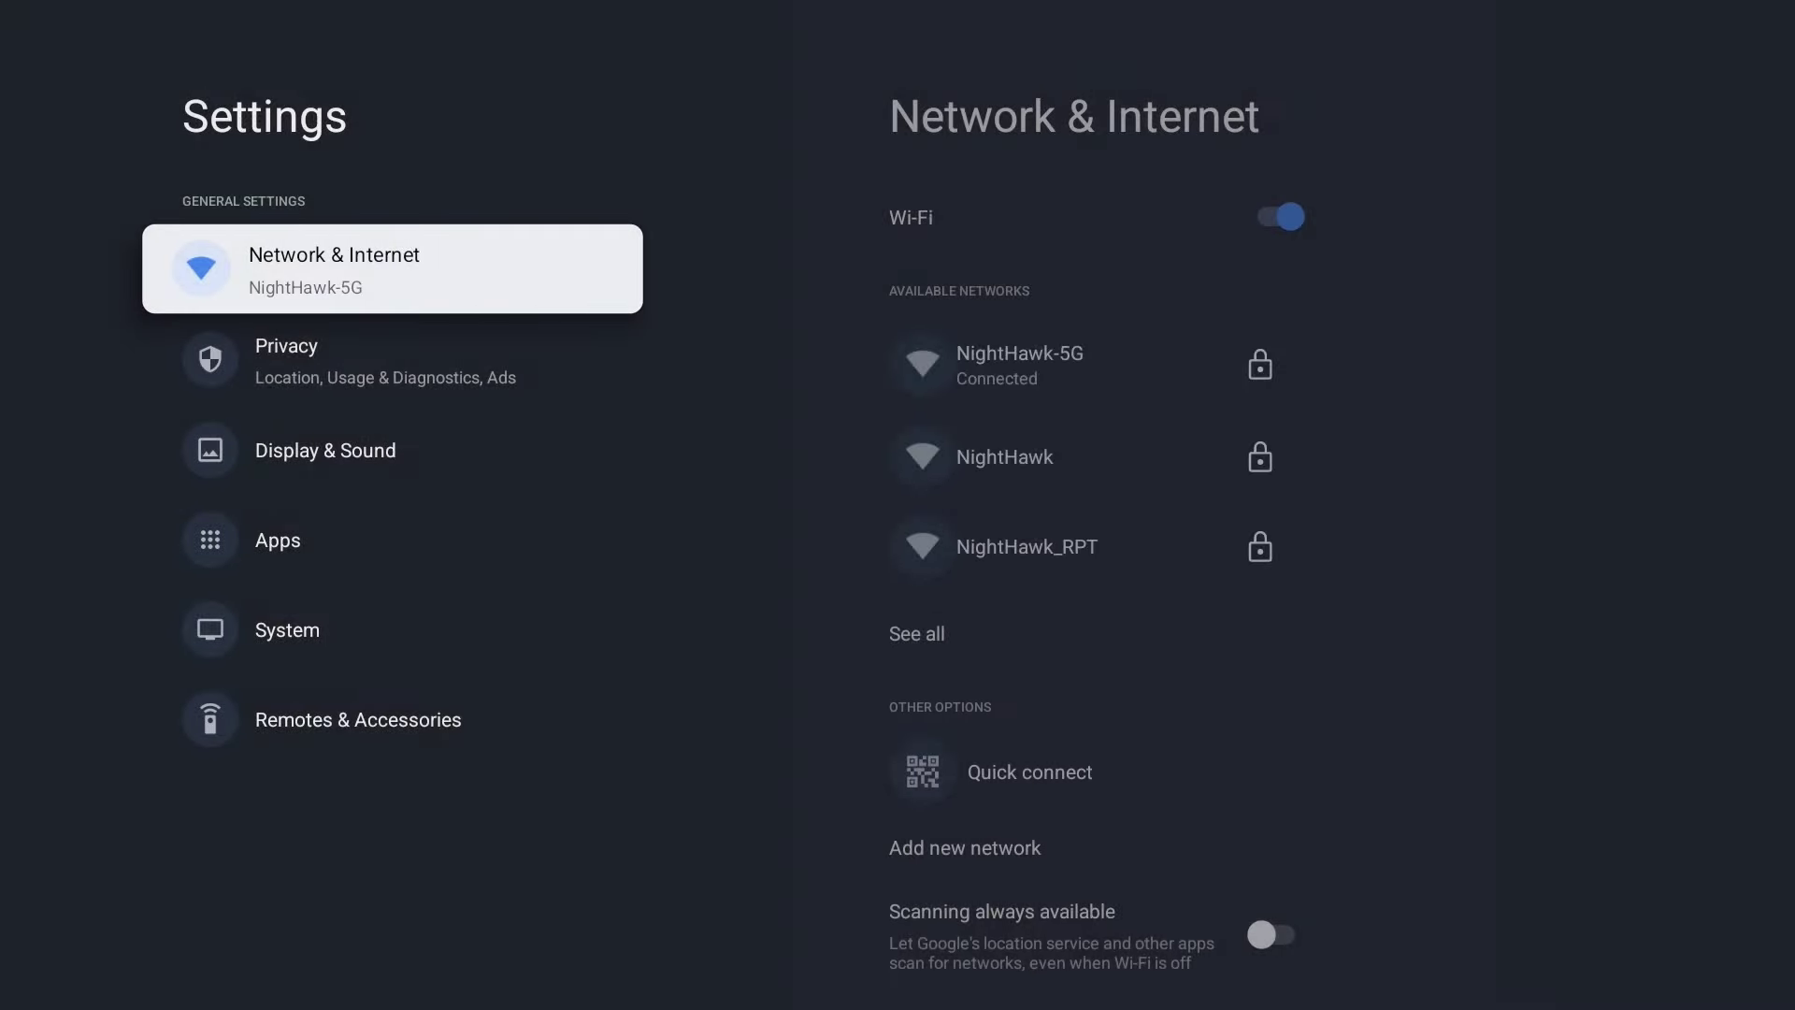
Turn on Advanced reboot under Settings > System > Buttons
key("Down")
key("Down")
key("Down")
key("Down")
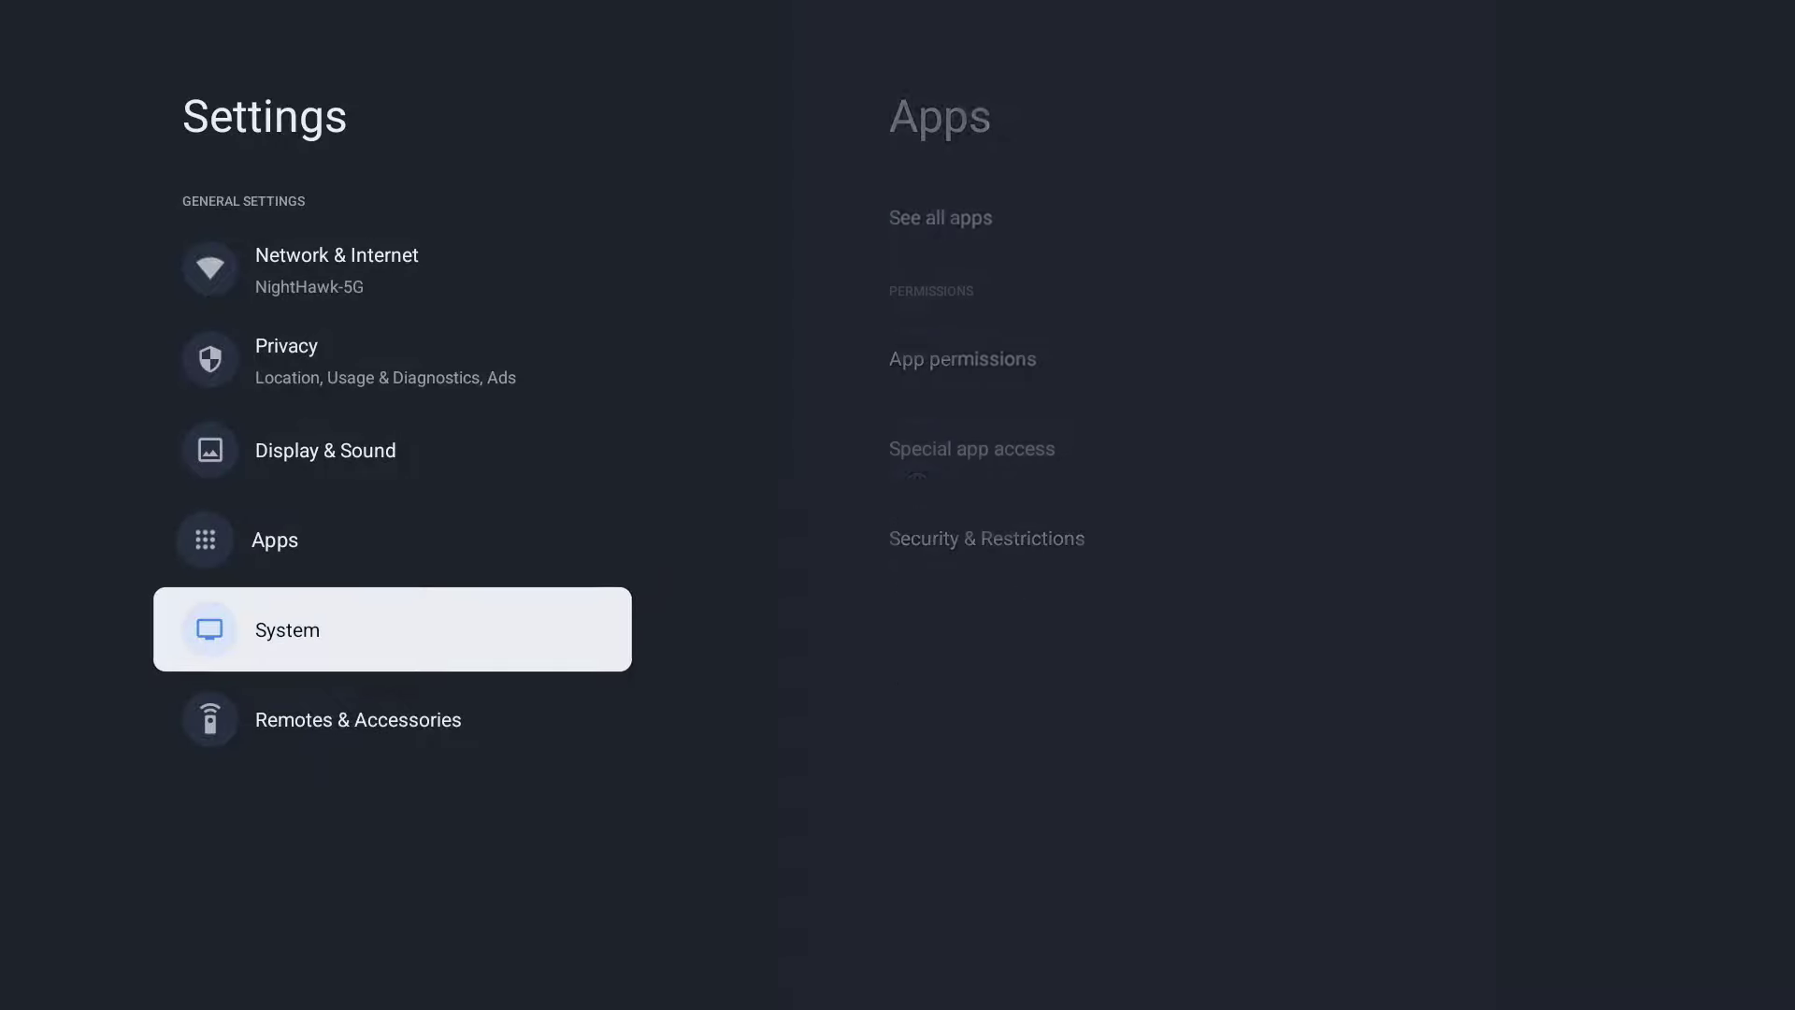
key("Right")
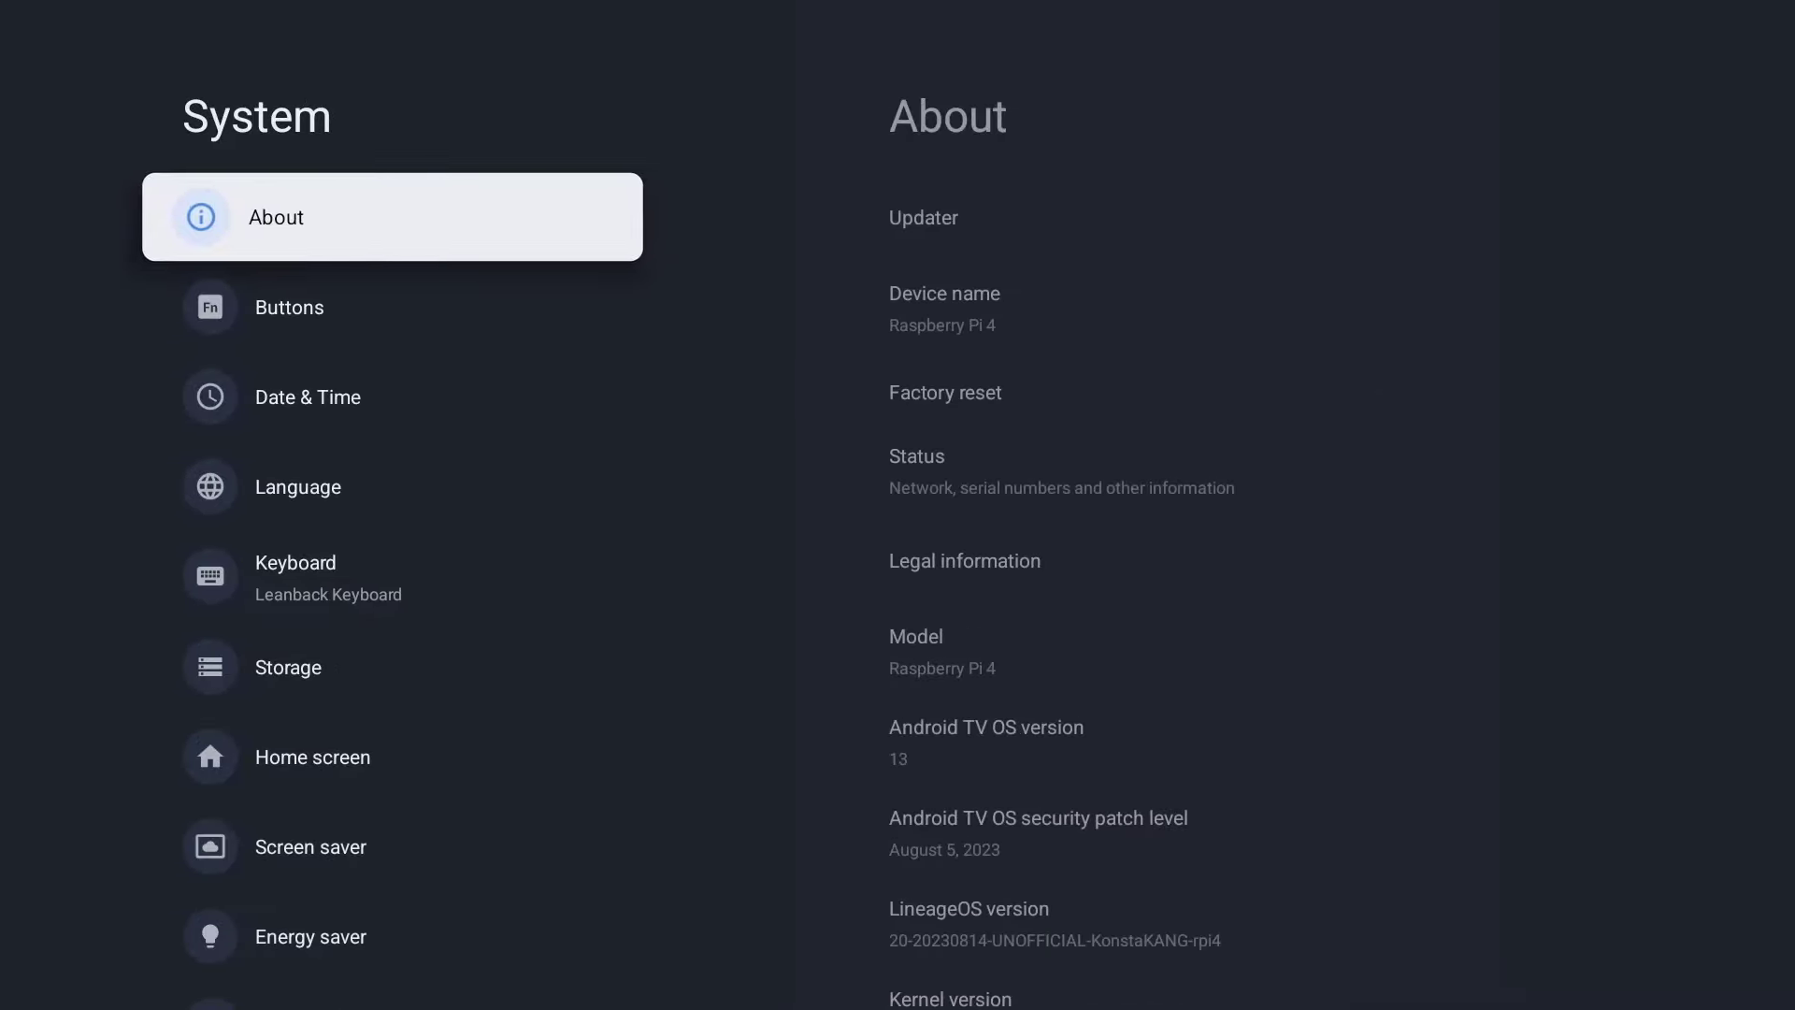
key("Down")
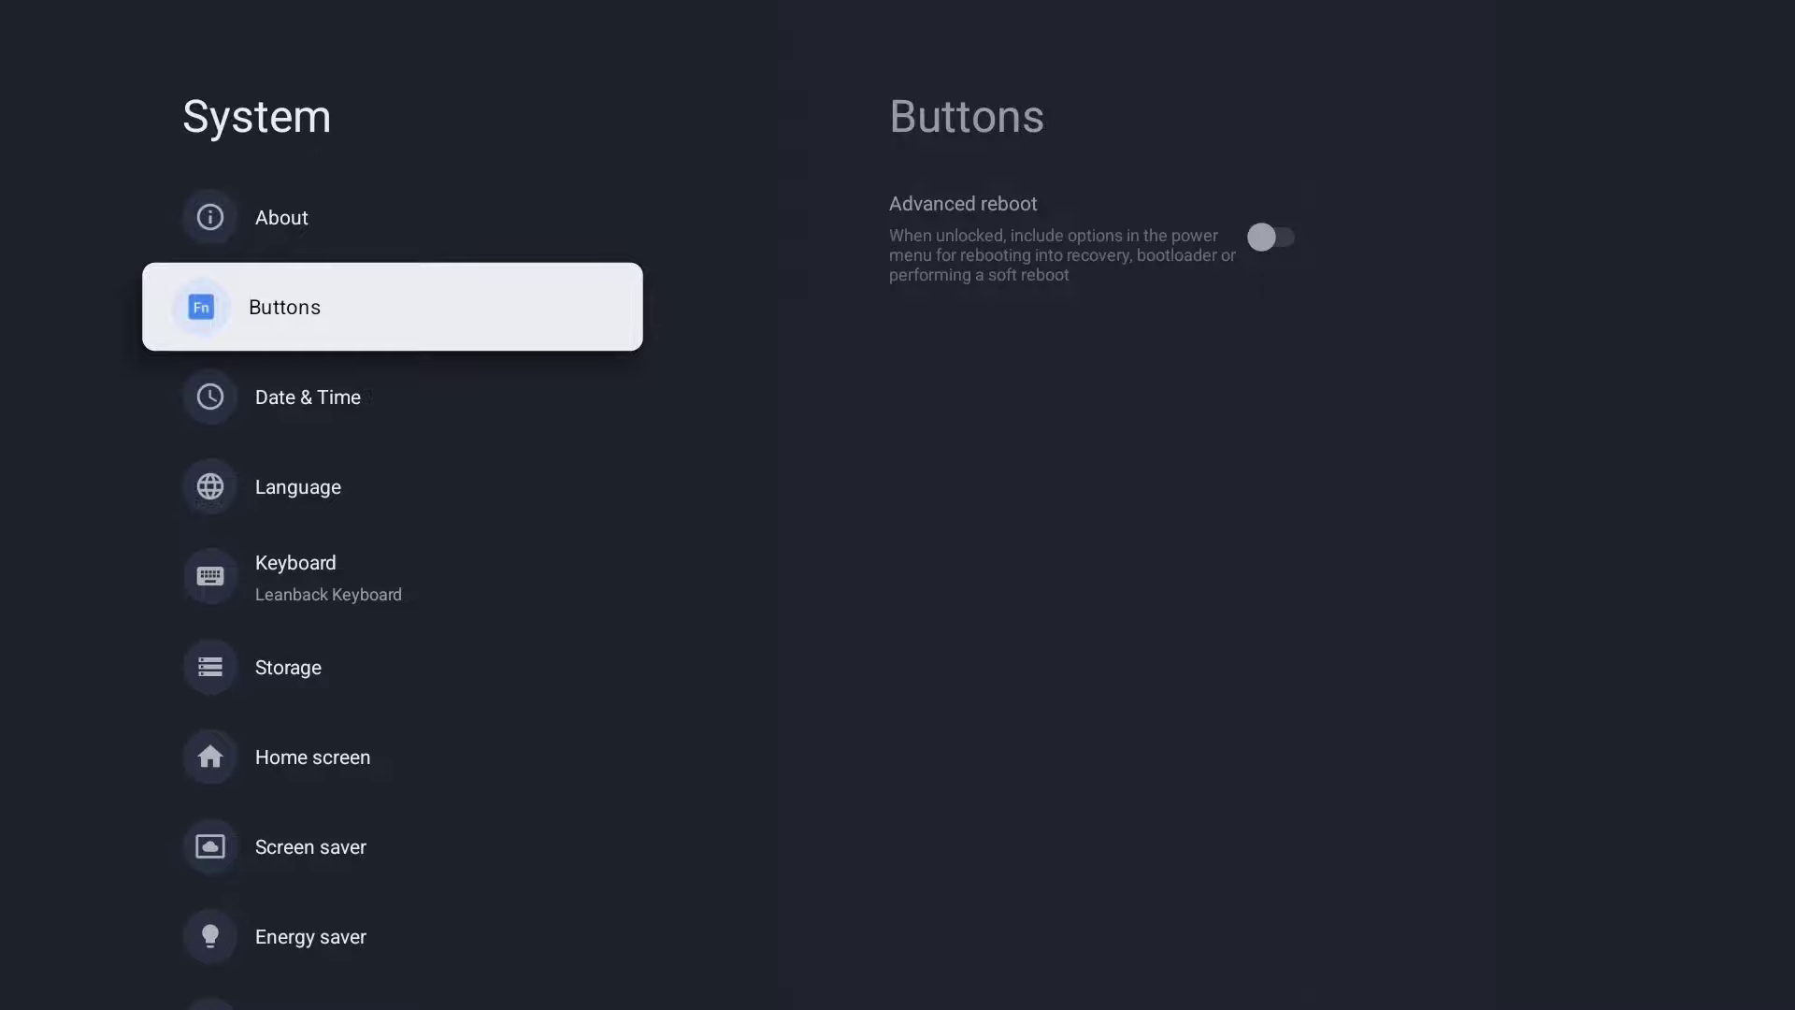
key("Right")
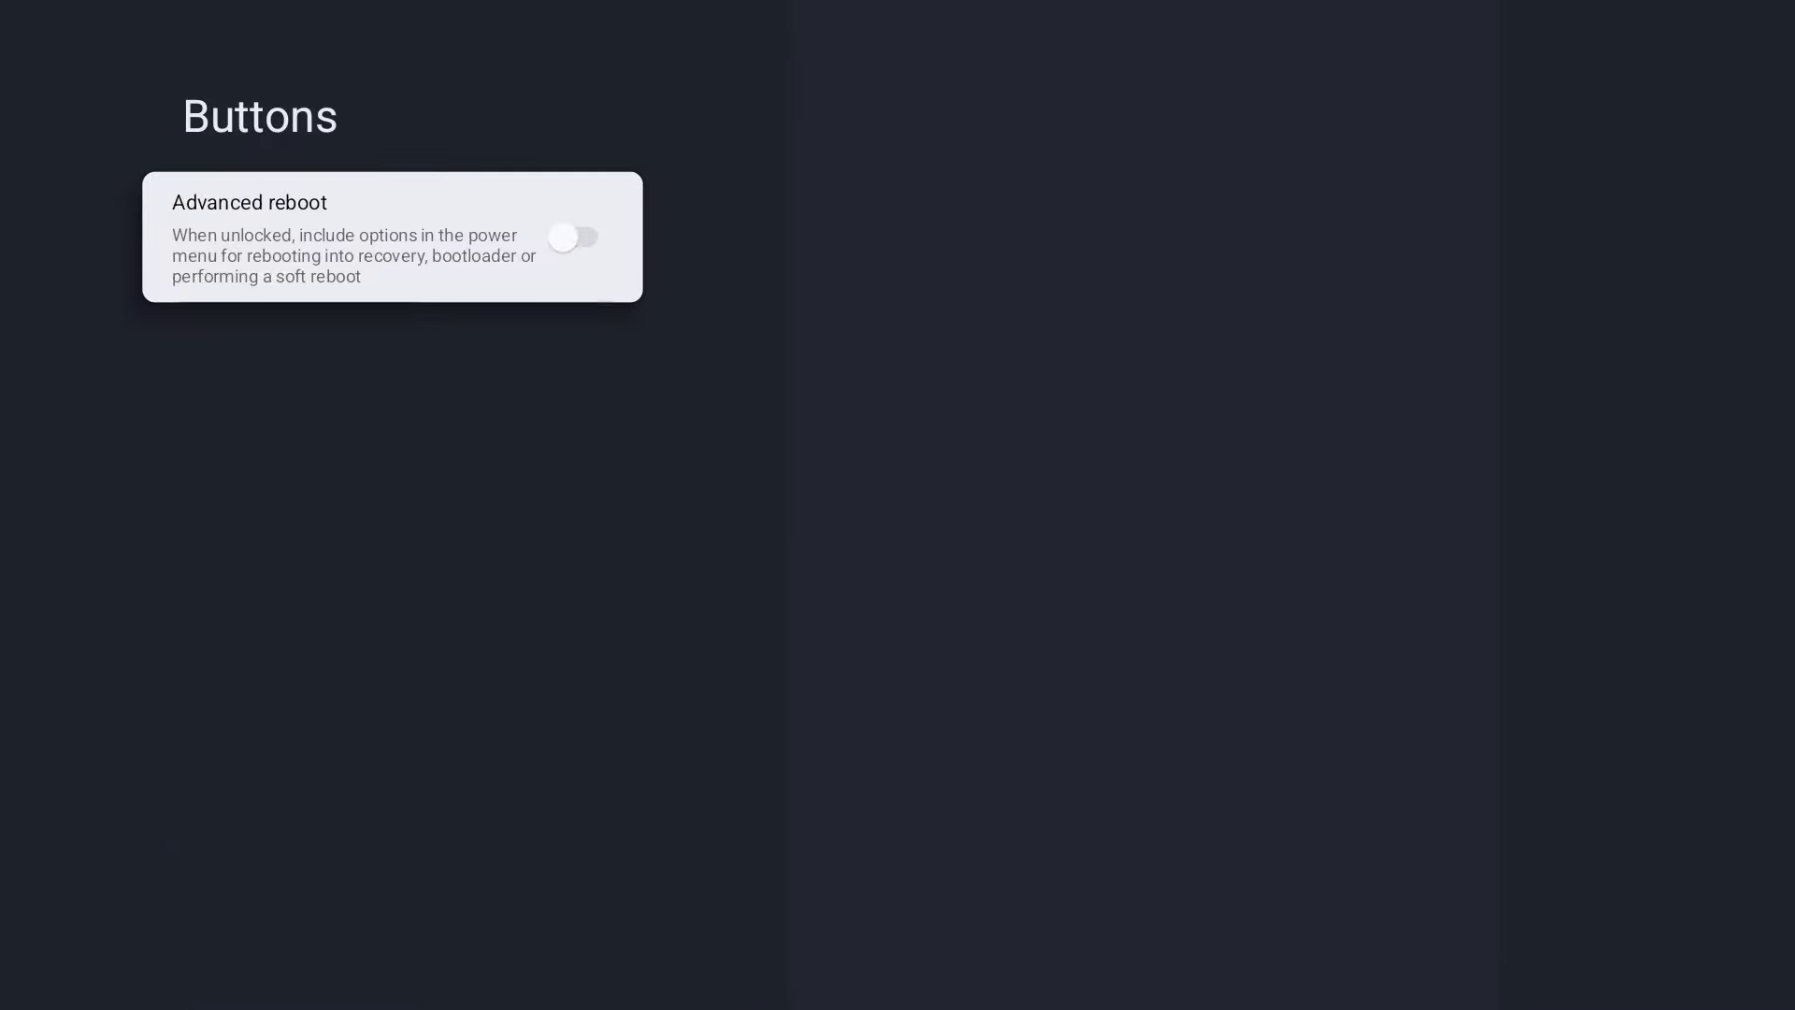
key("Return")
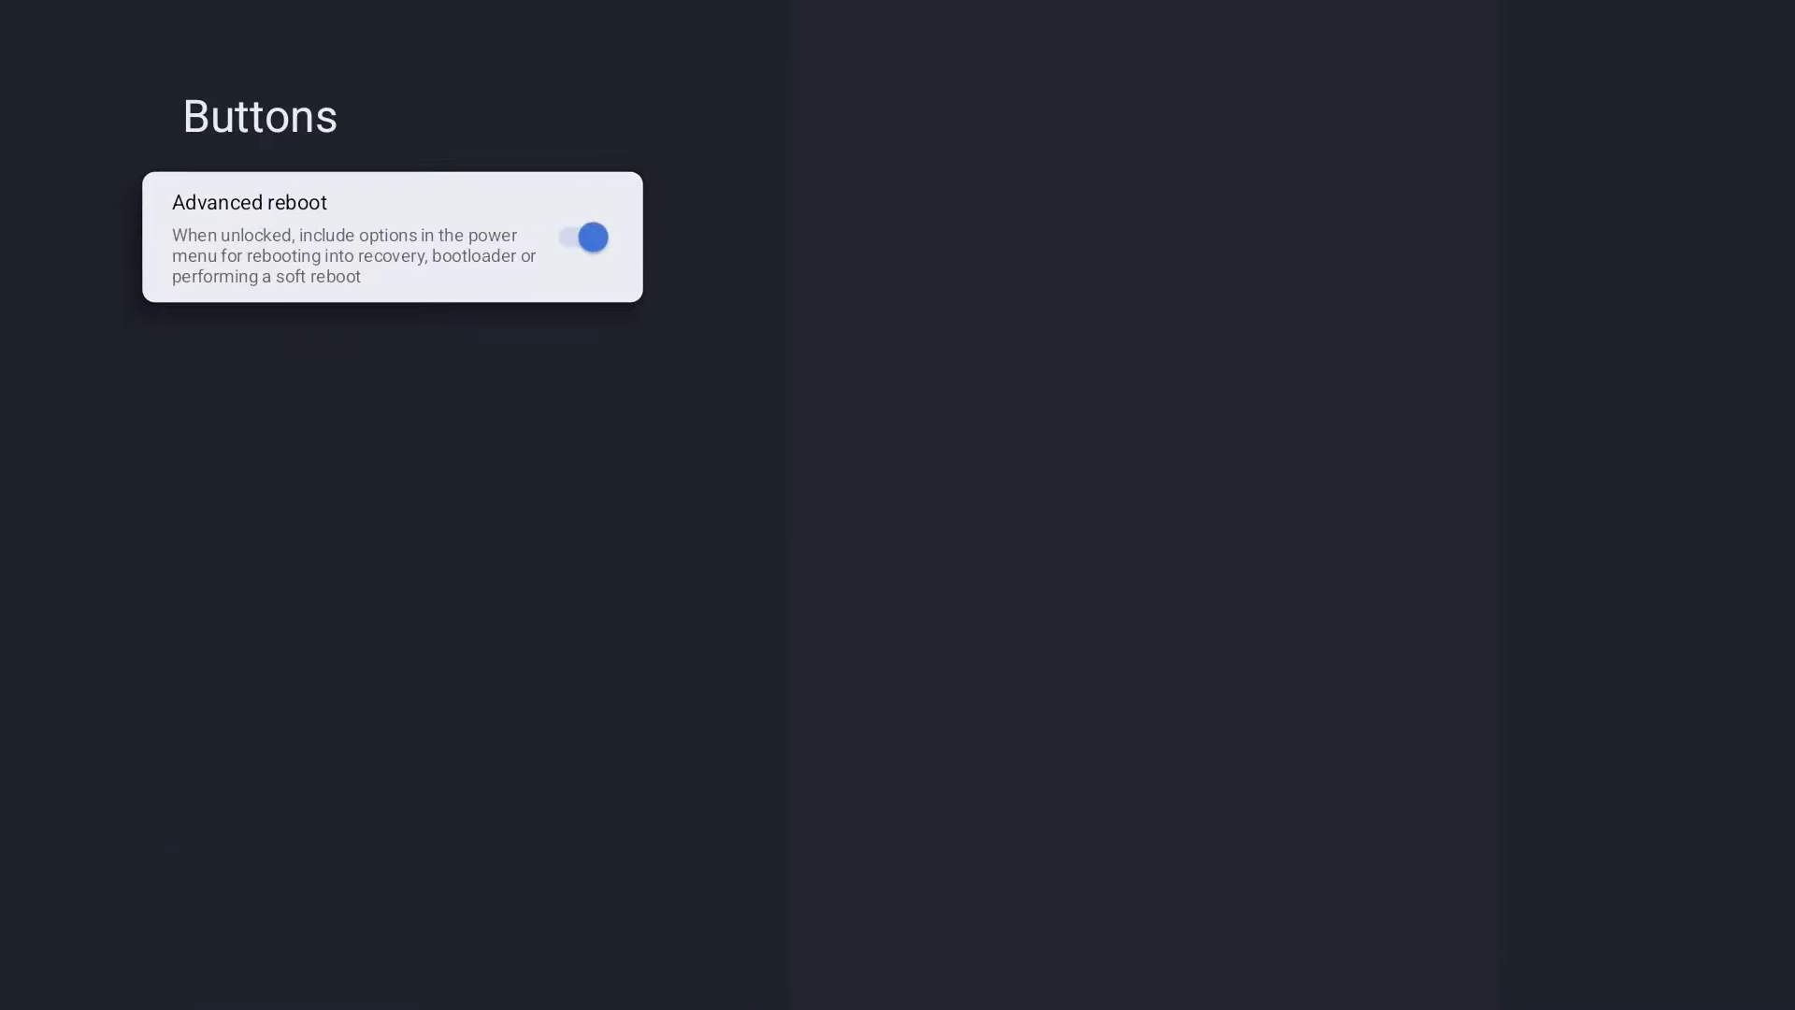
Go back to the System settings list and select the Restart option
key("Left")
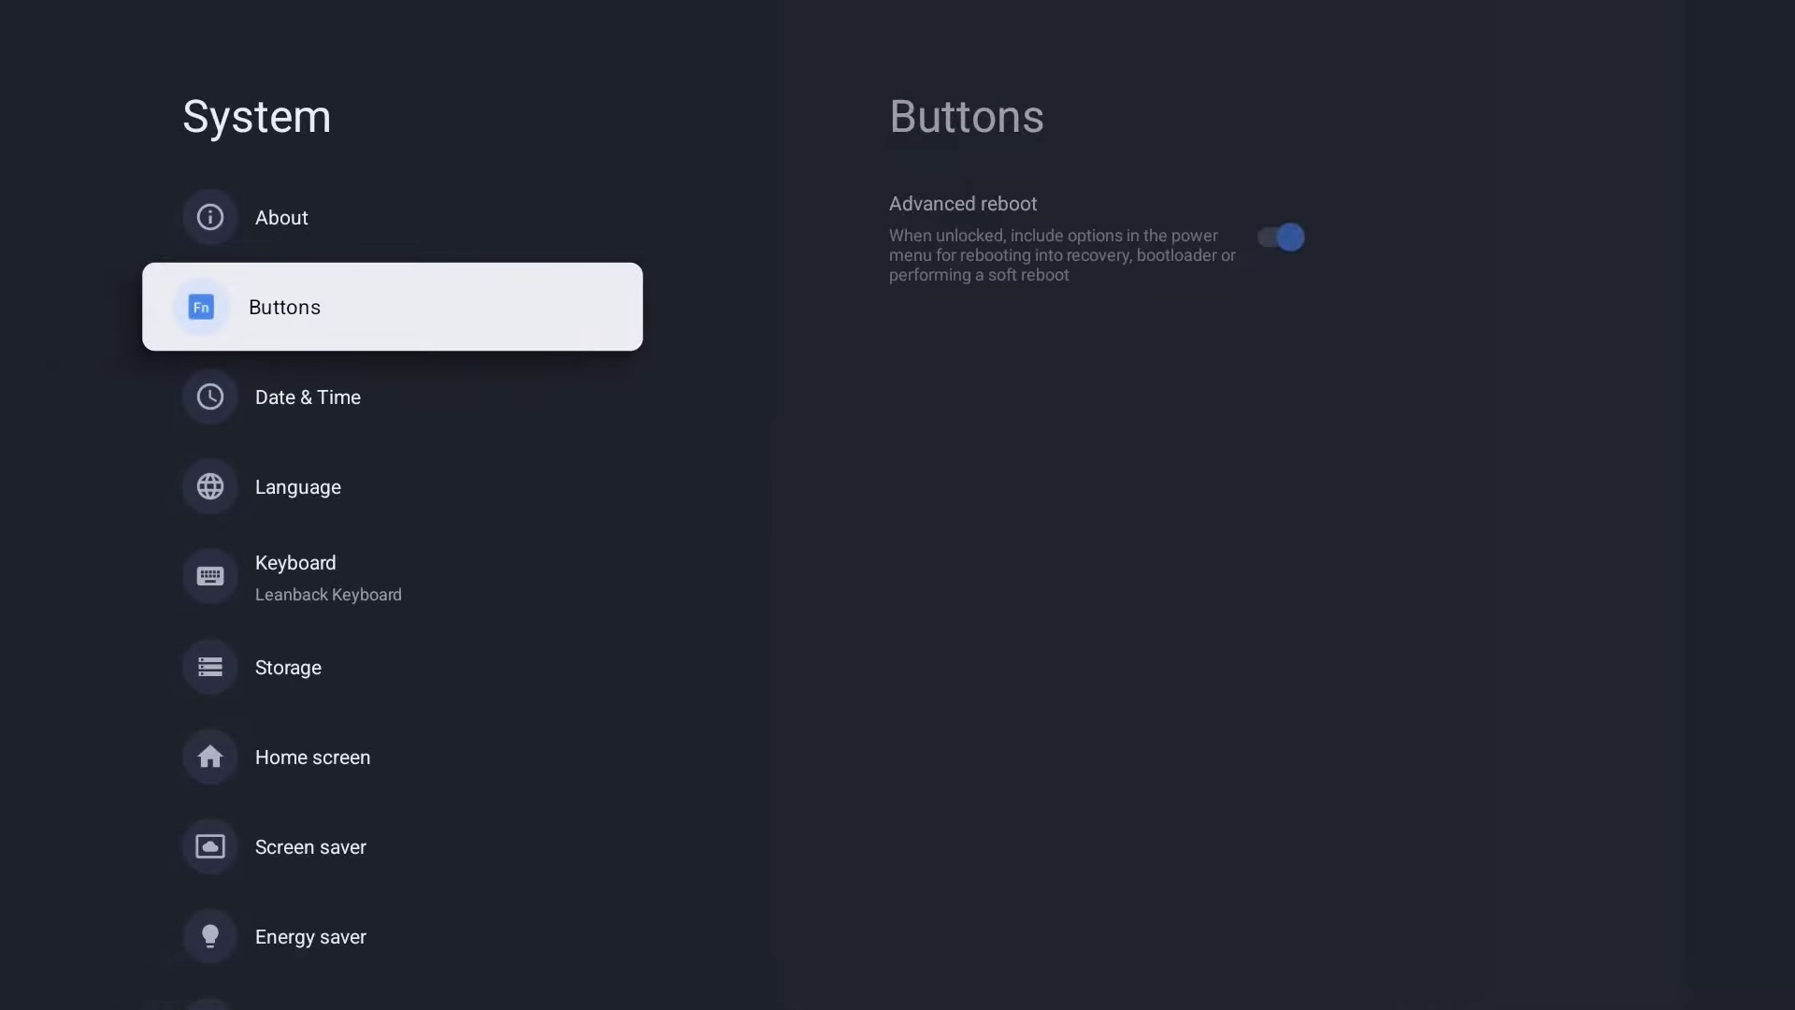
key("Down")
key("Down")
key("Down")
key("Down")
key("Down")
key("Down")
key("Down")
key("Down")
key("Down")
key("Down")
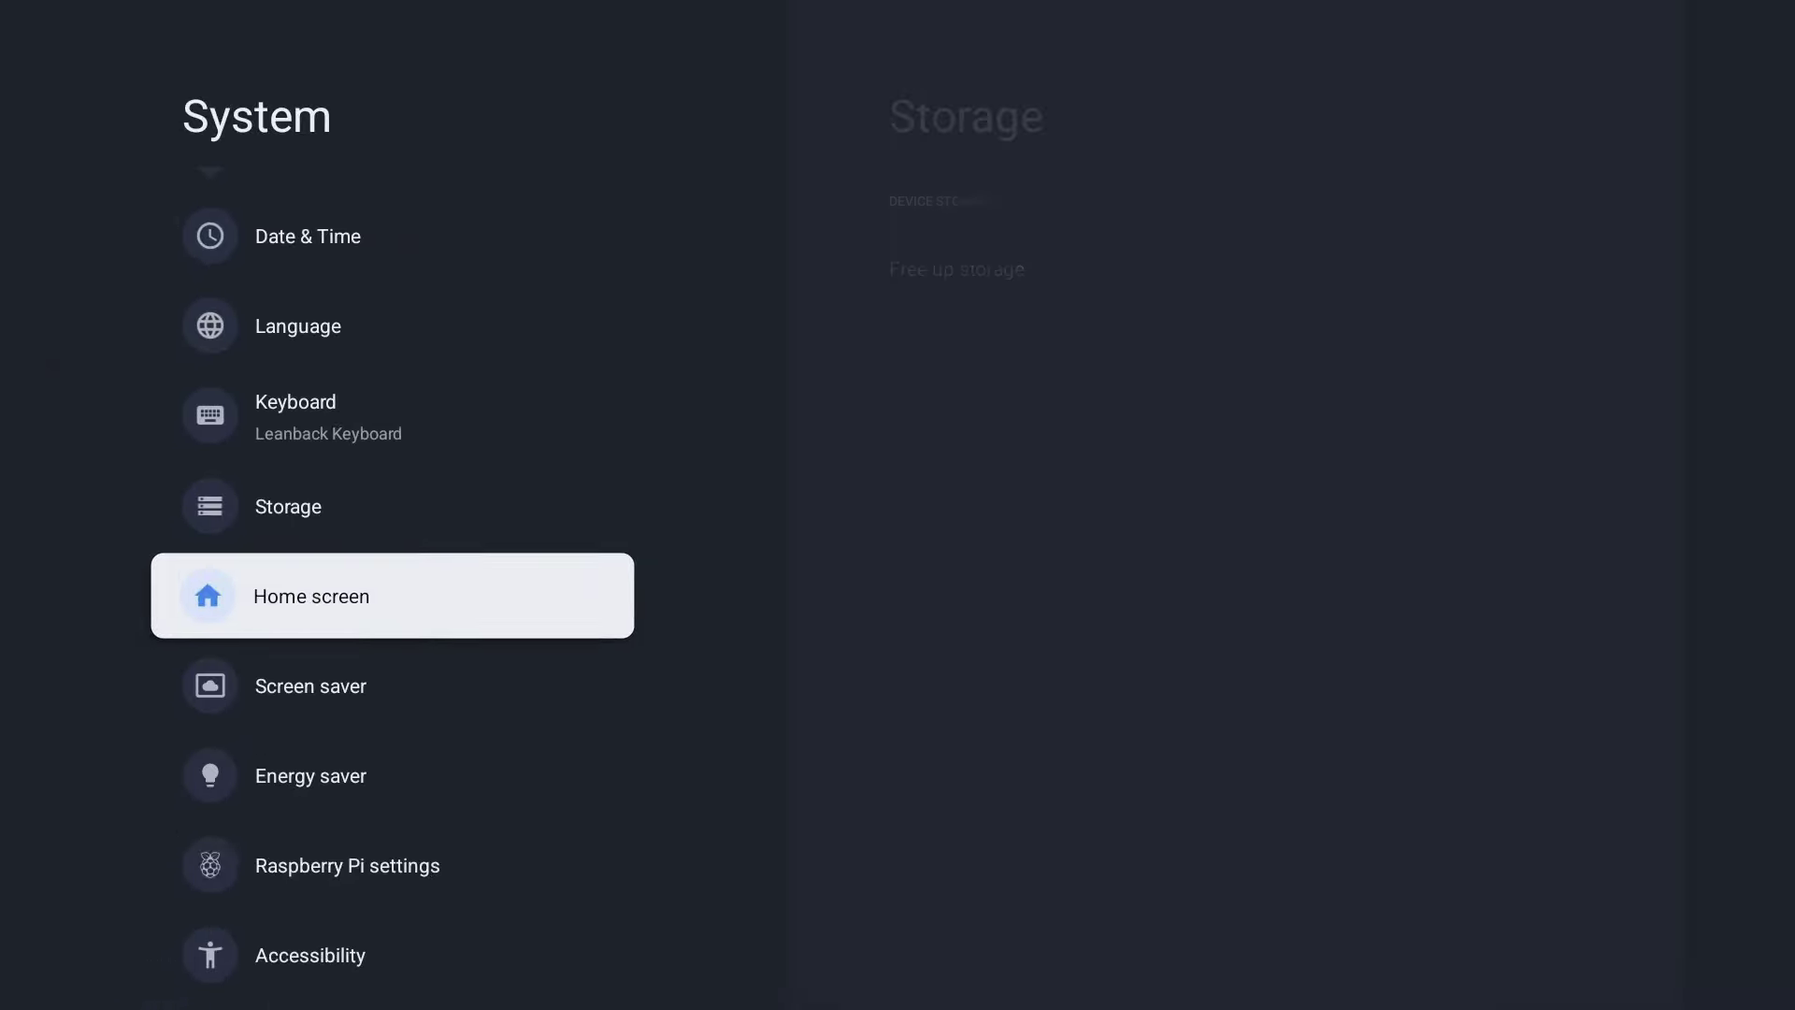
key("Down")
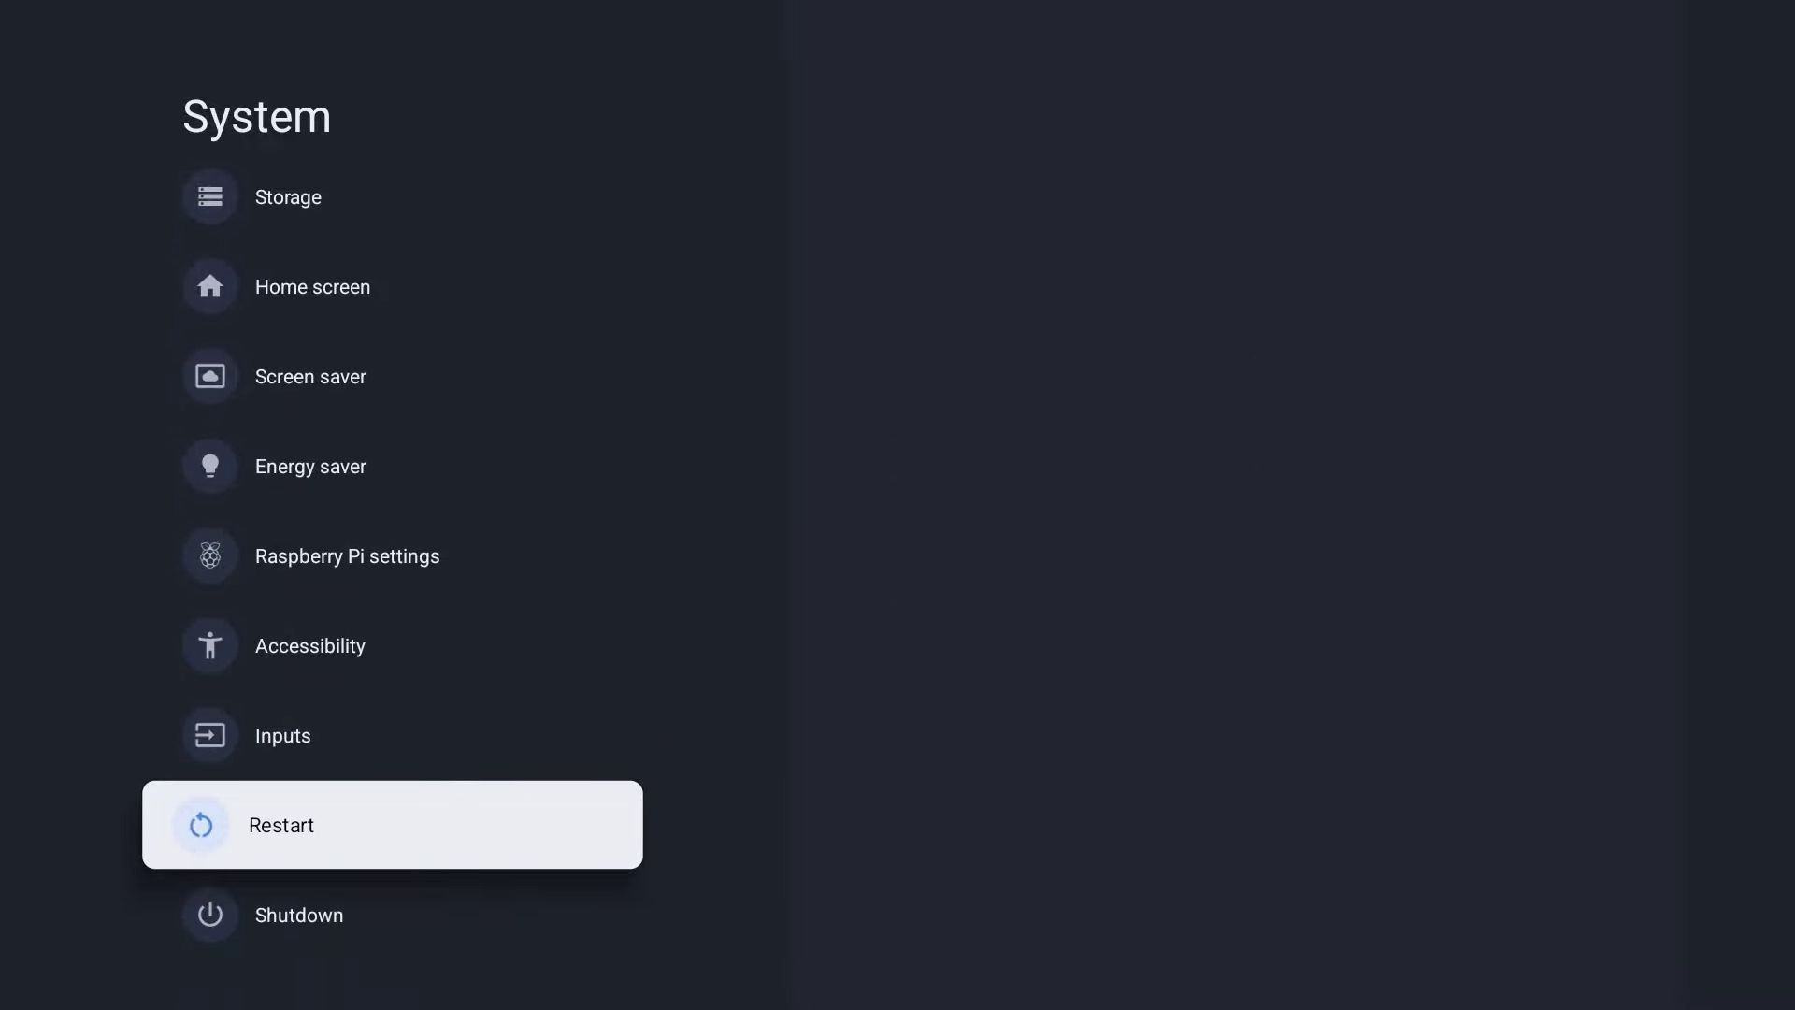
key("Down")
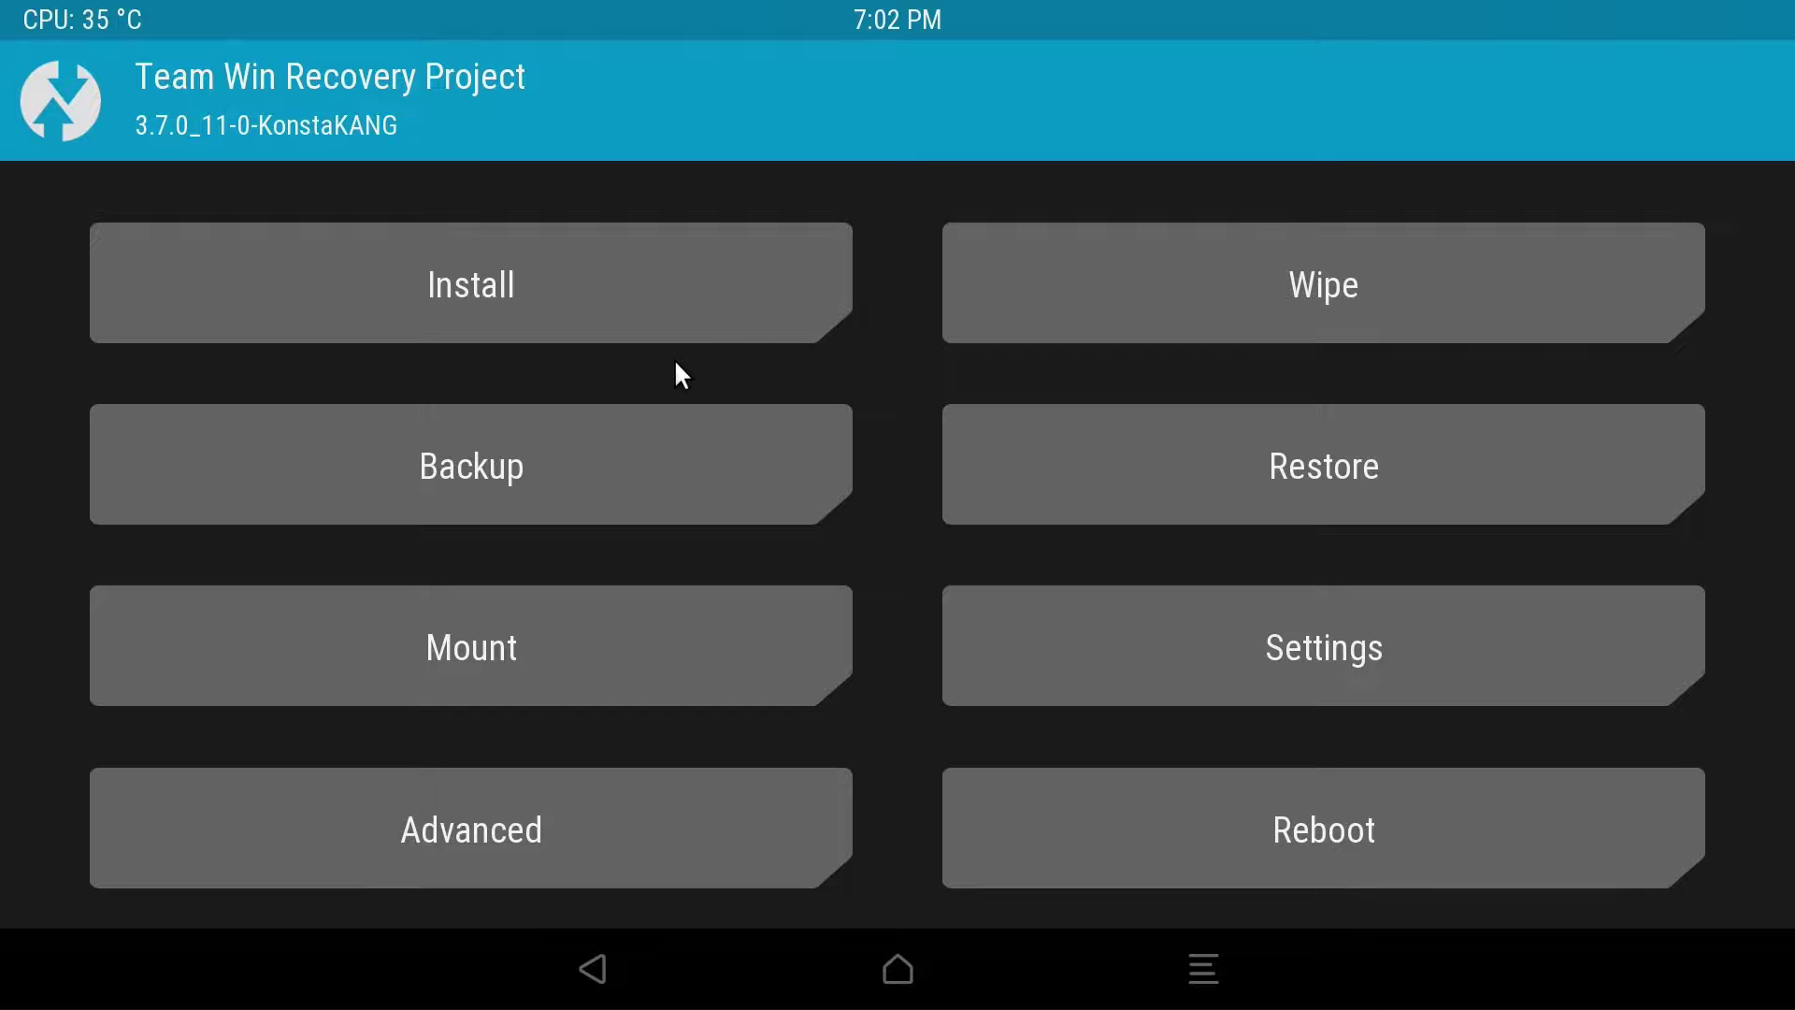
Flash MindTheGapps-13.0.0-arm64-ATV-20230922_081619.zip from the USB drive in TWRP
left_click(491, 247)
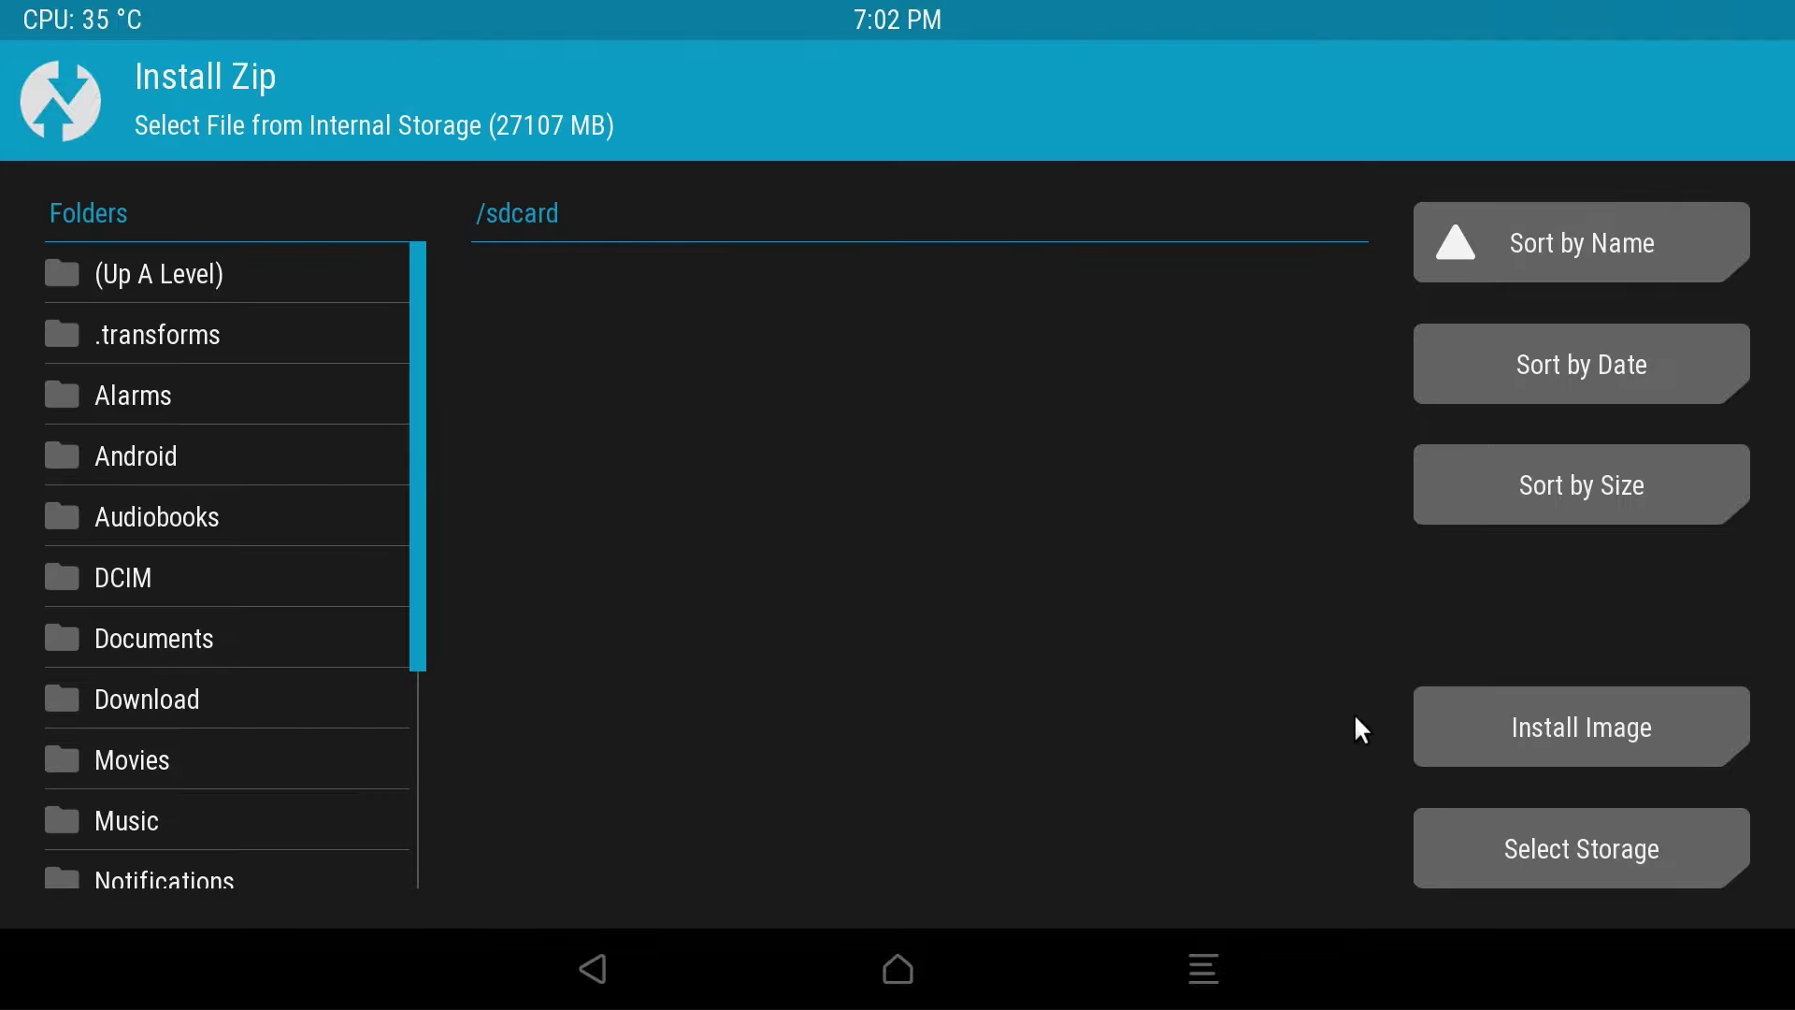
left_click(1524, 851)
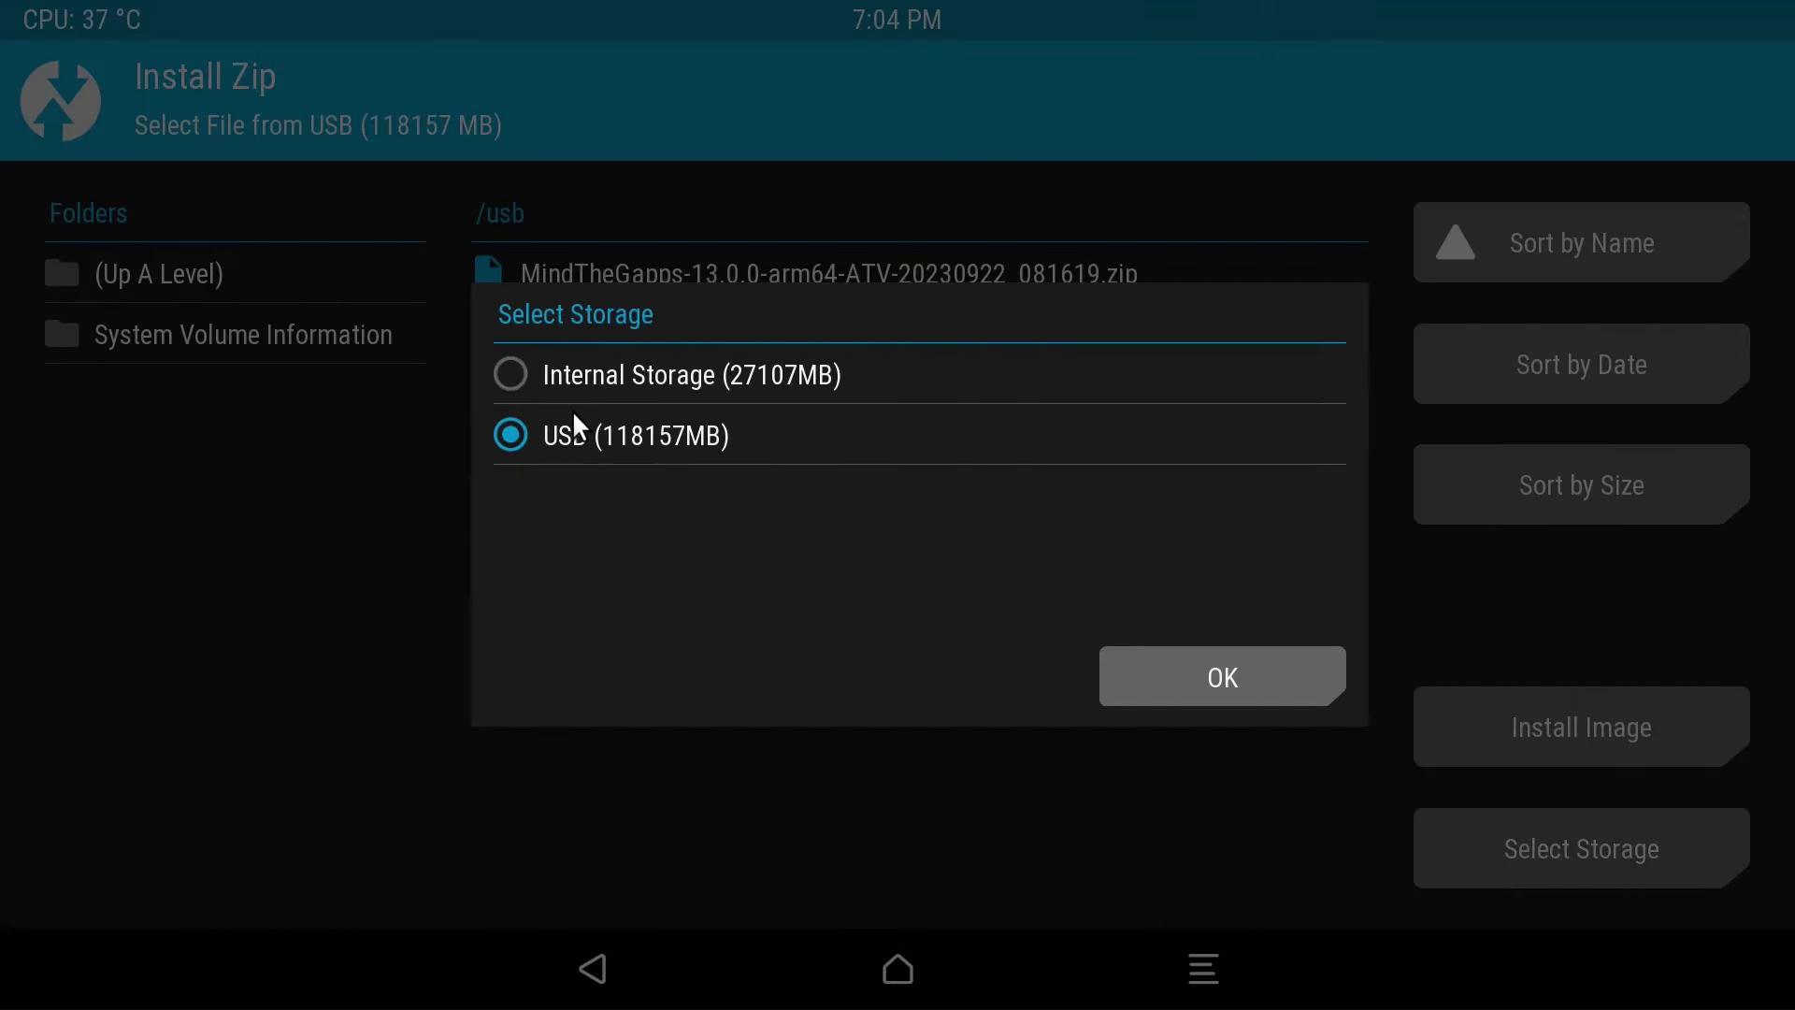
left_click(1170, 675)
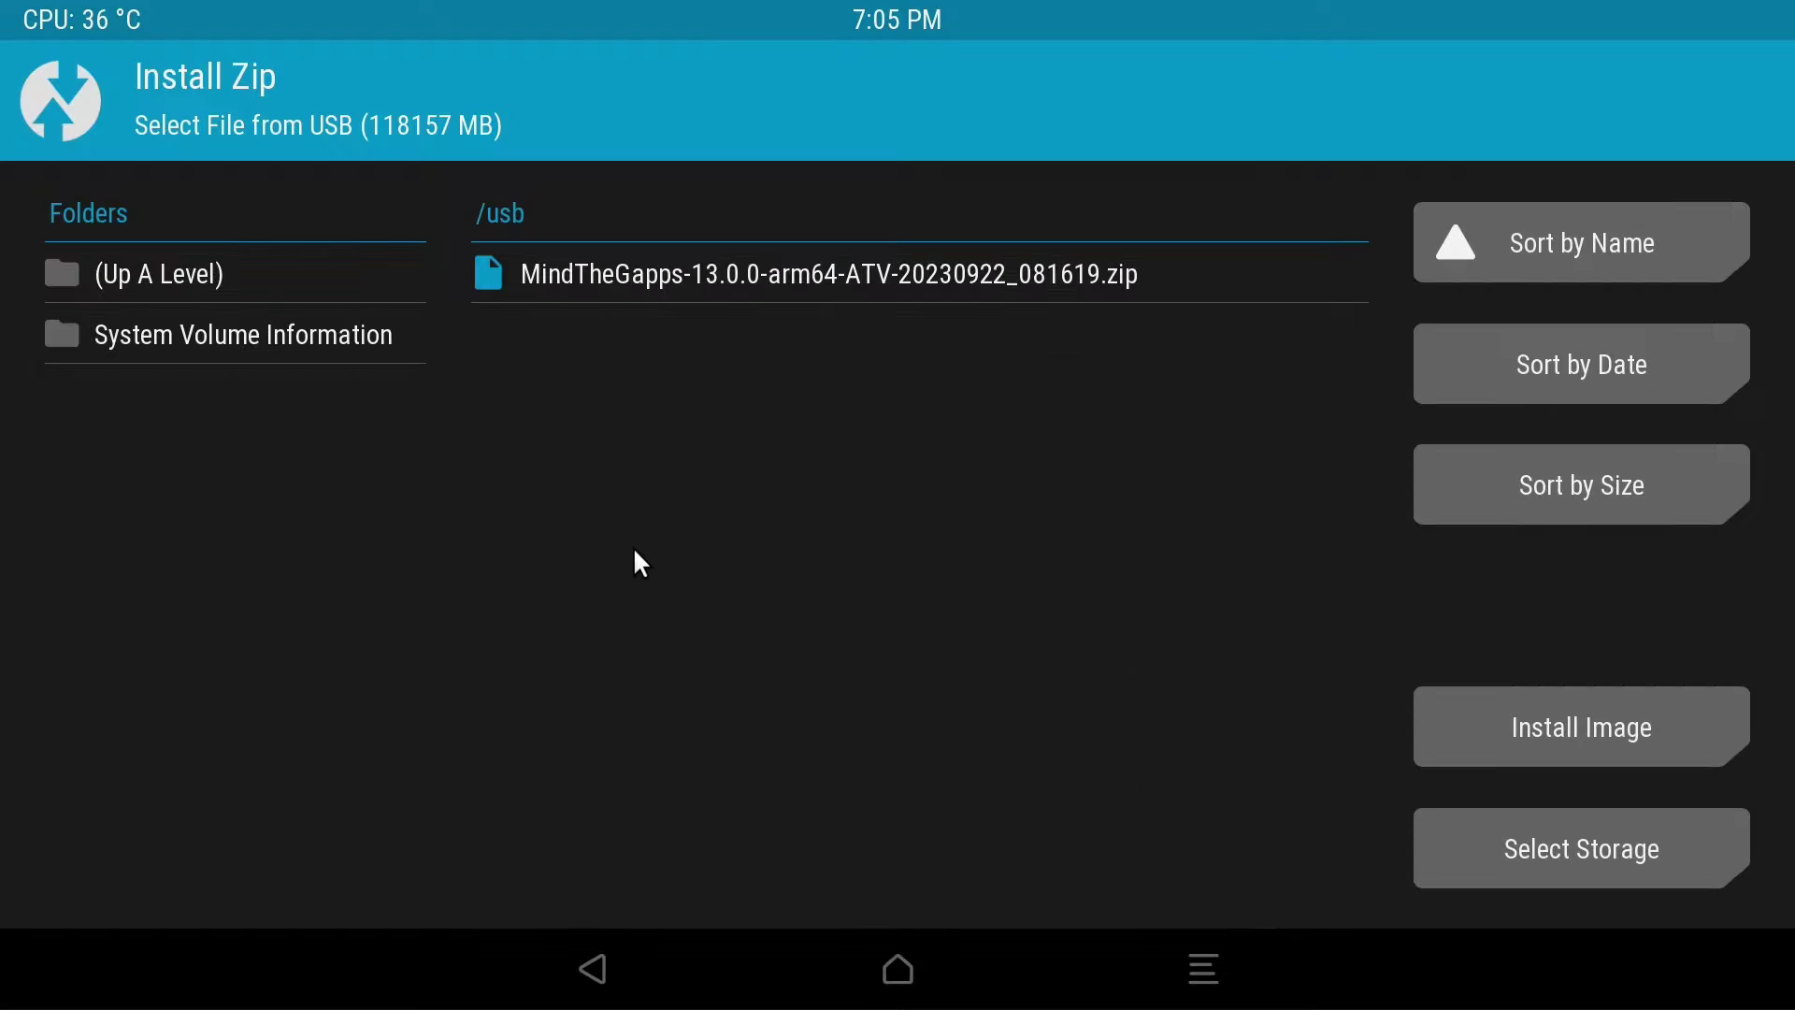
left_click(732, 281)
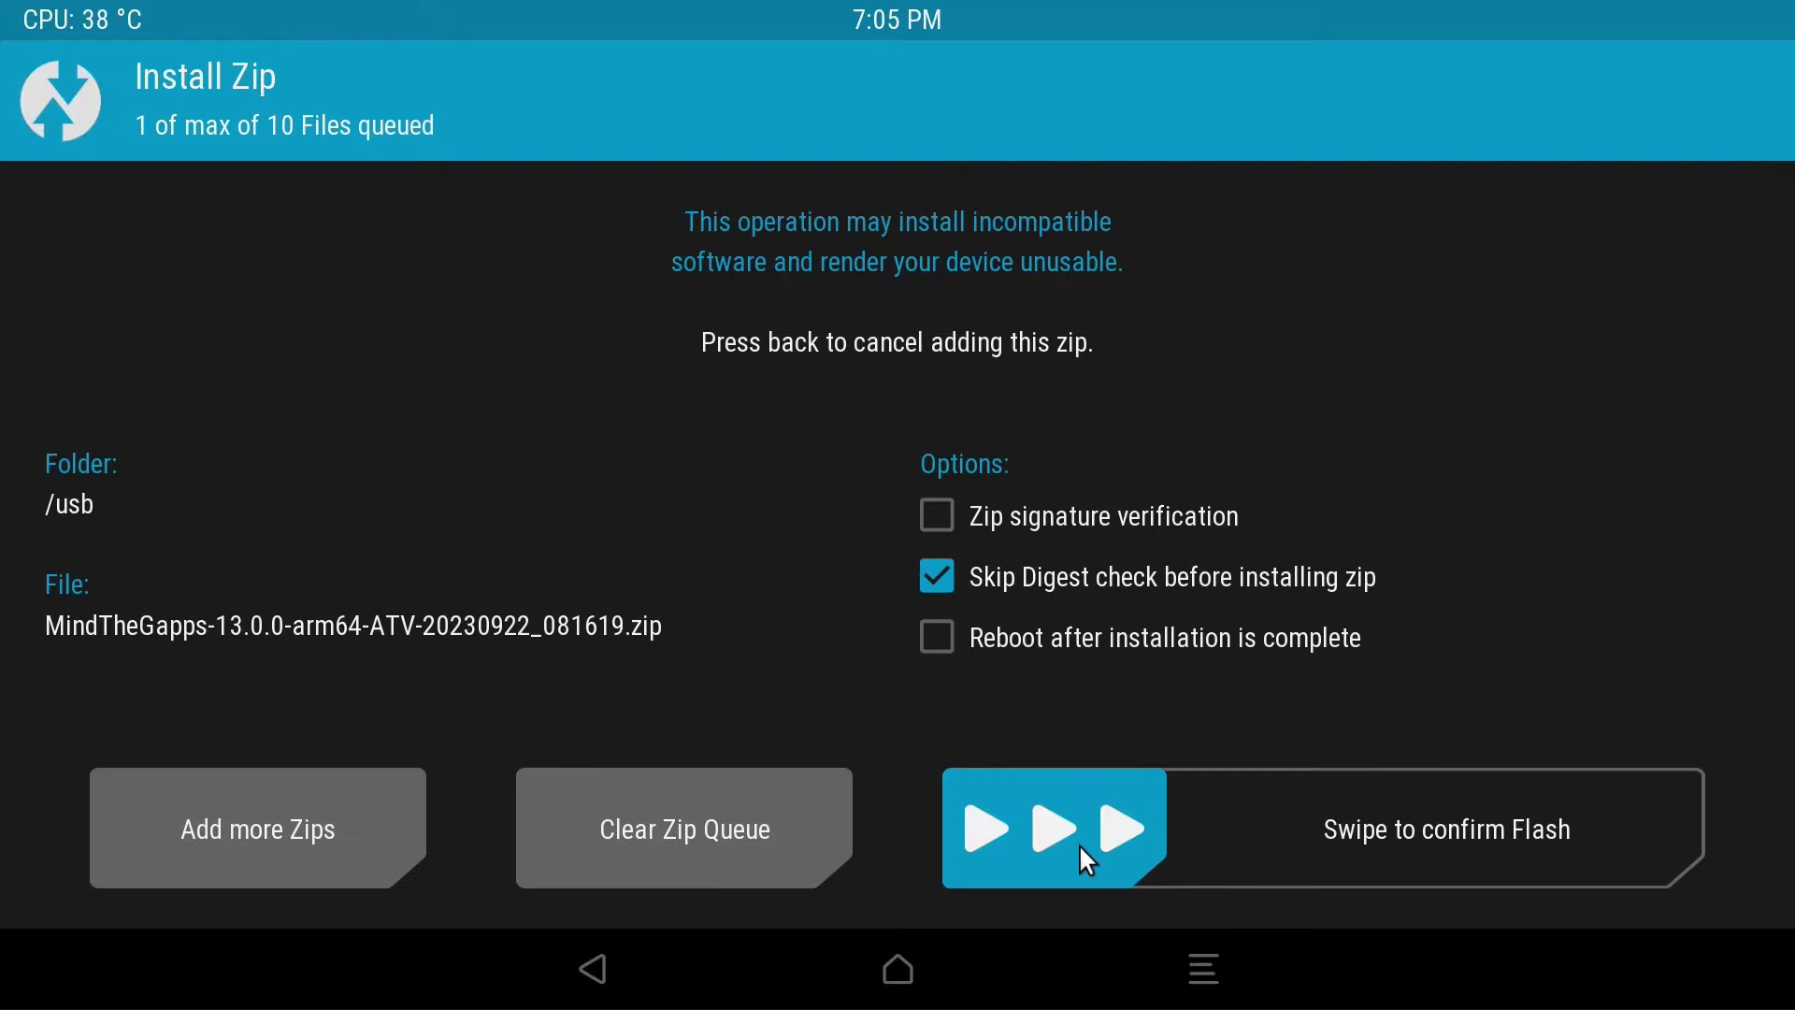
left_click_drag(1050, 841, 1594, 823)
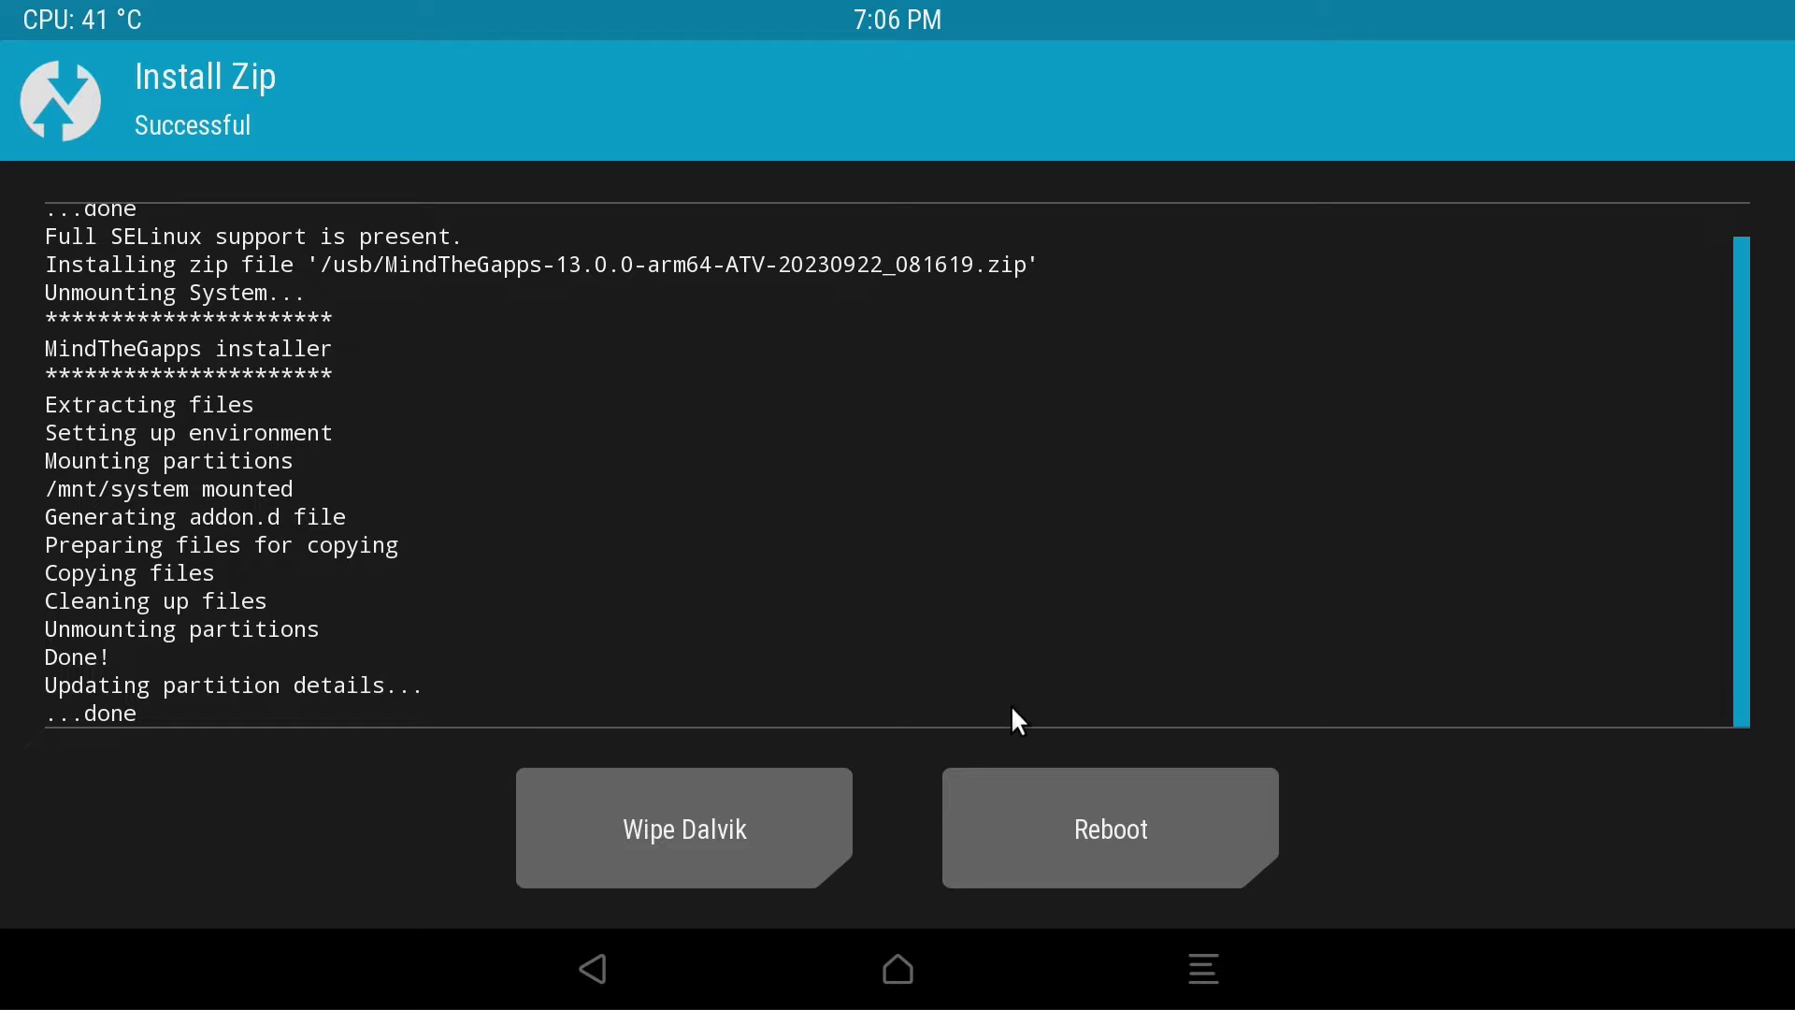
Factory reset data, cache and Dalvik from the TWRP Wipe menu, then reboot the system
left_click(593, 968)
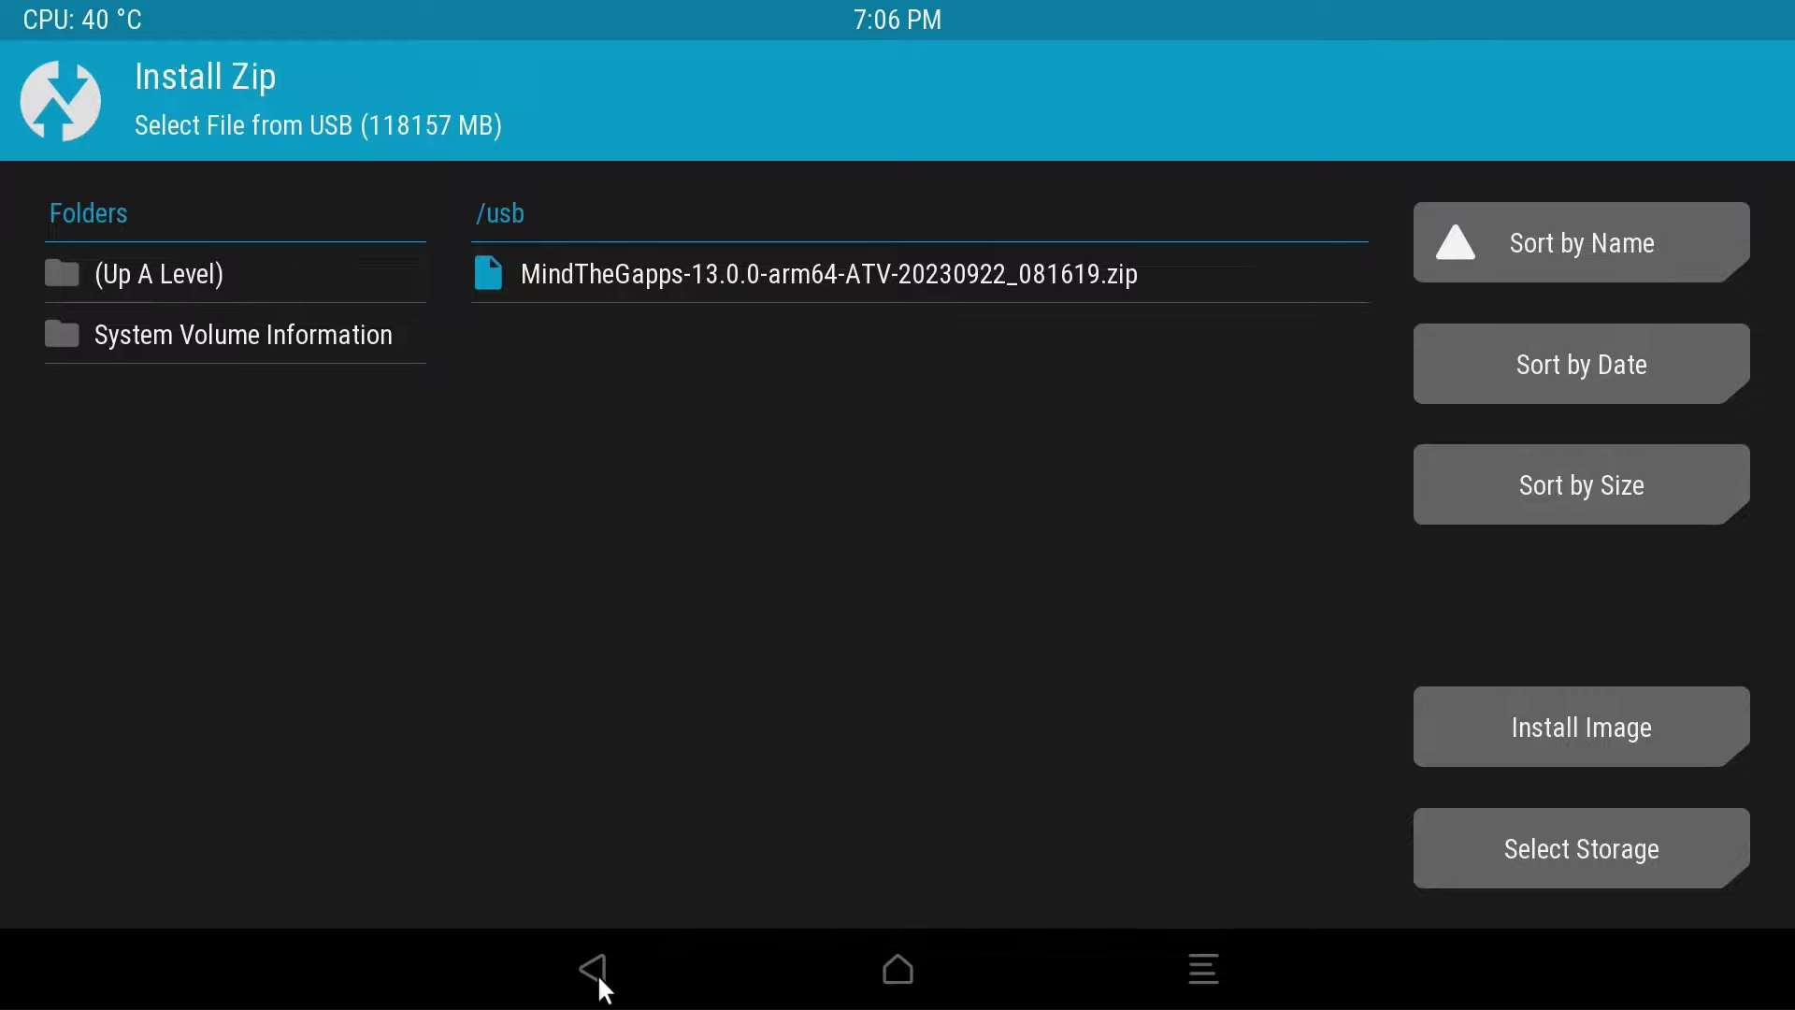
left_click(597, 973)
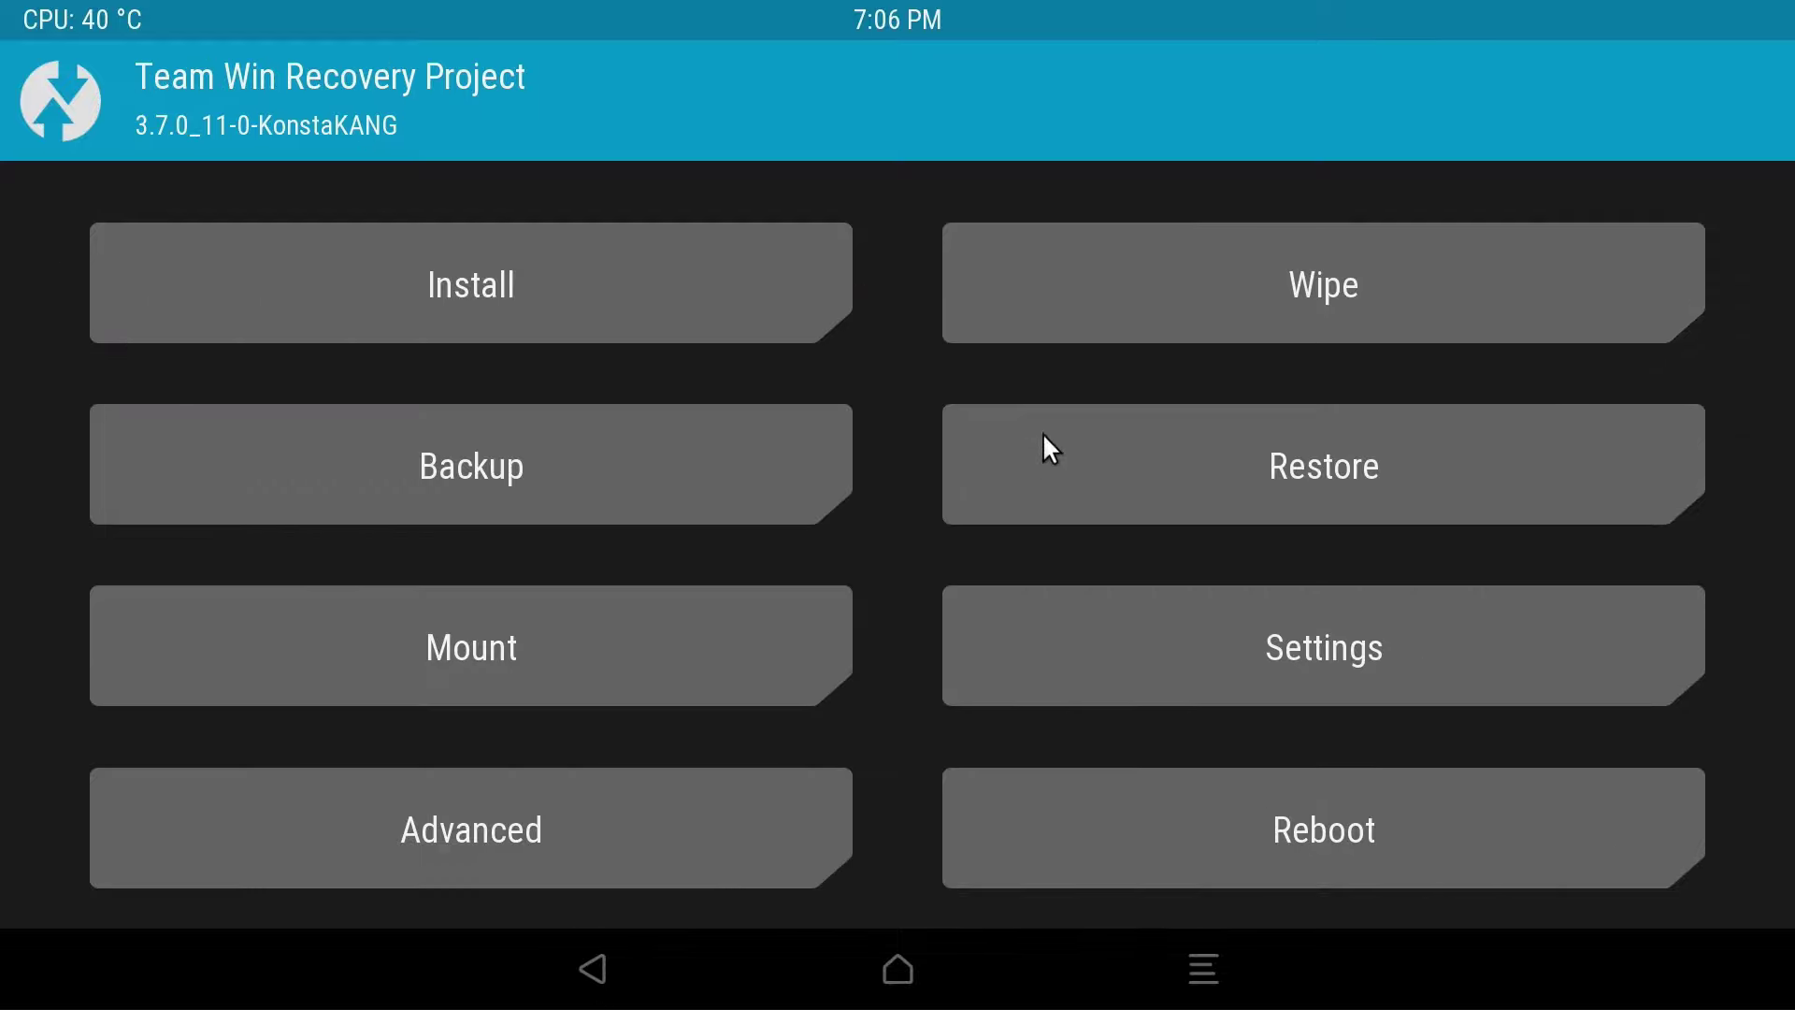
left_click(1255, 254)
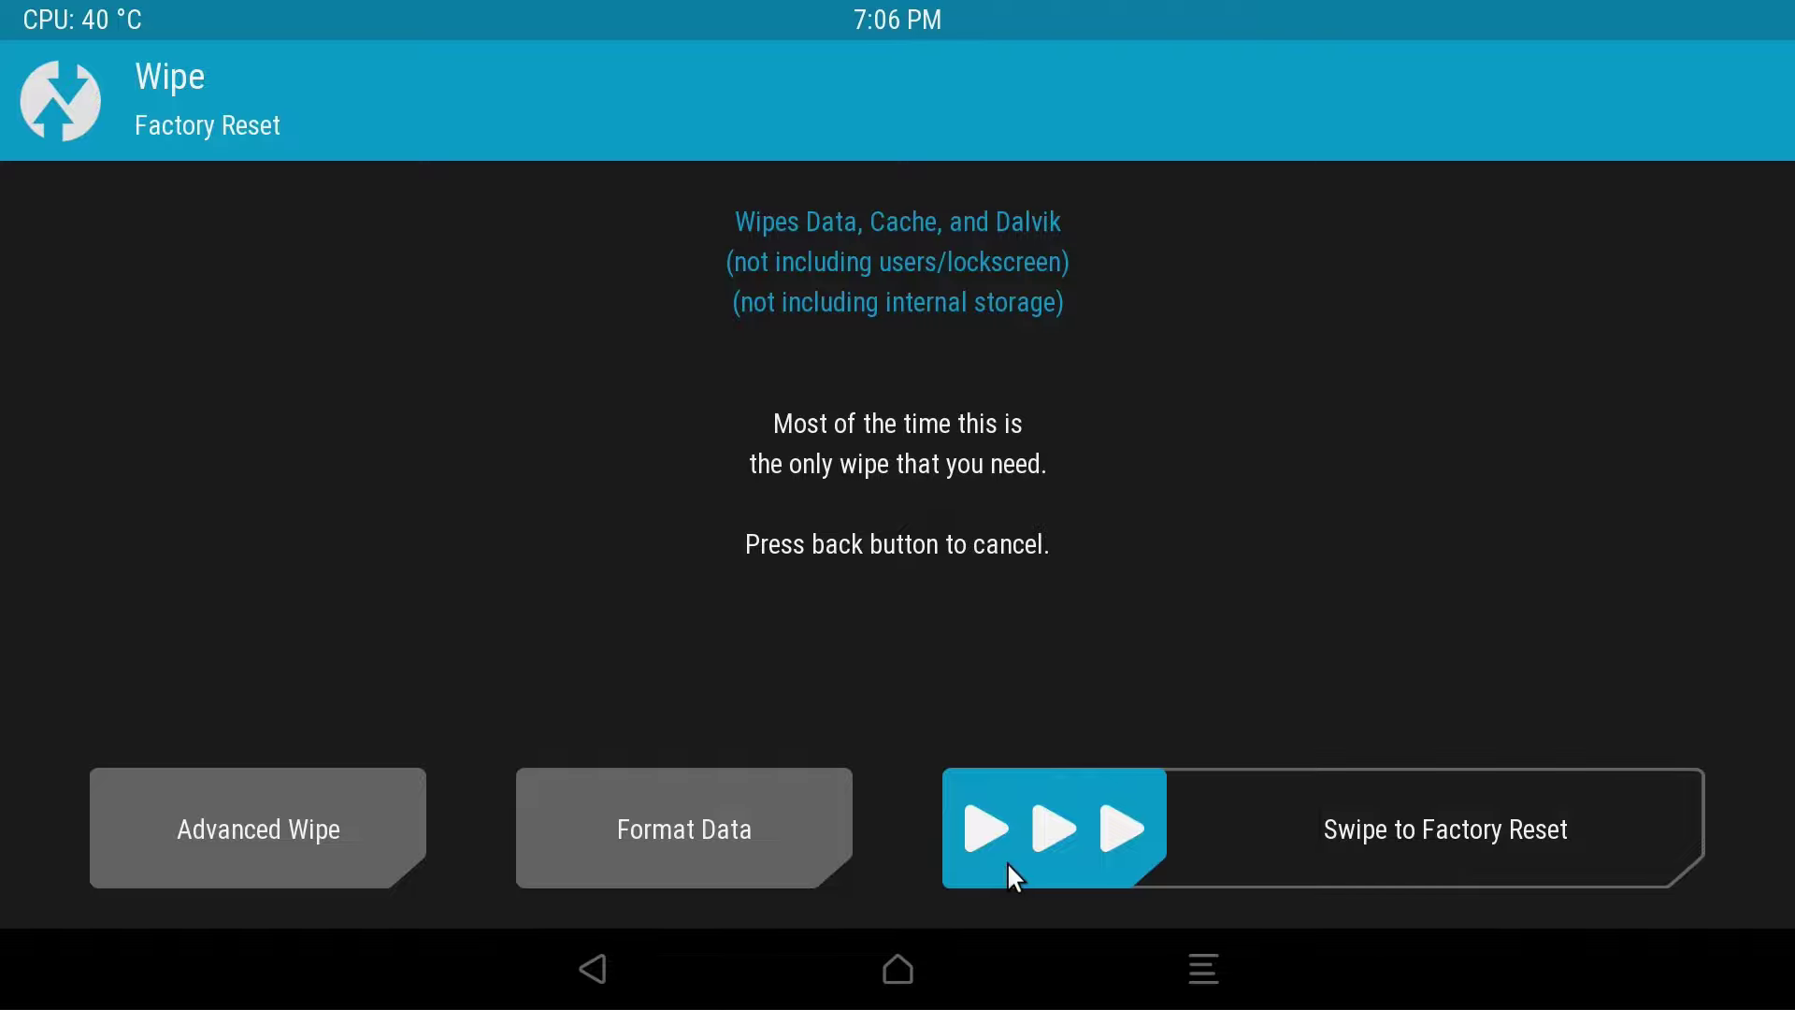
left_click_drag(972, 835, 1726, 827)
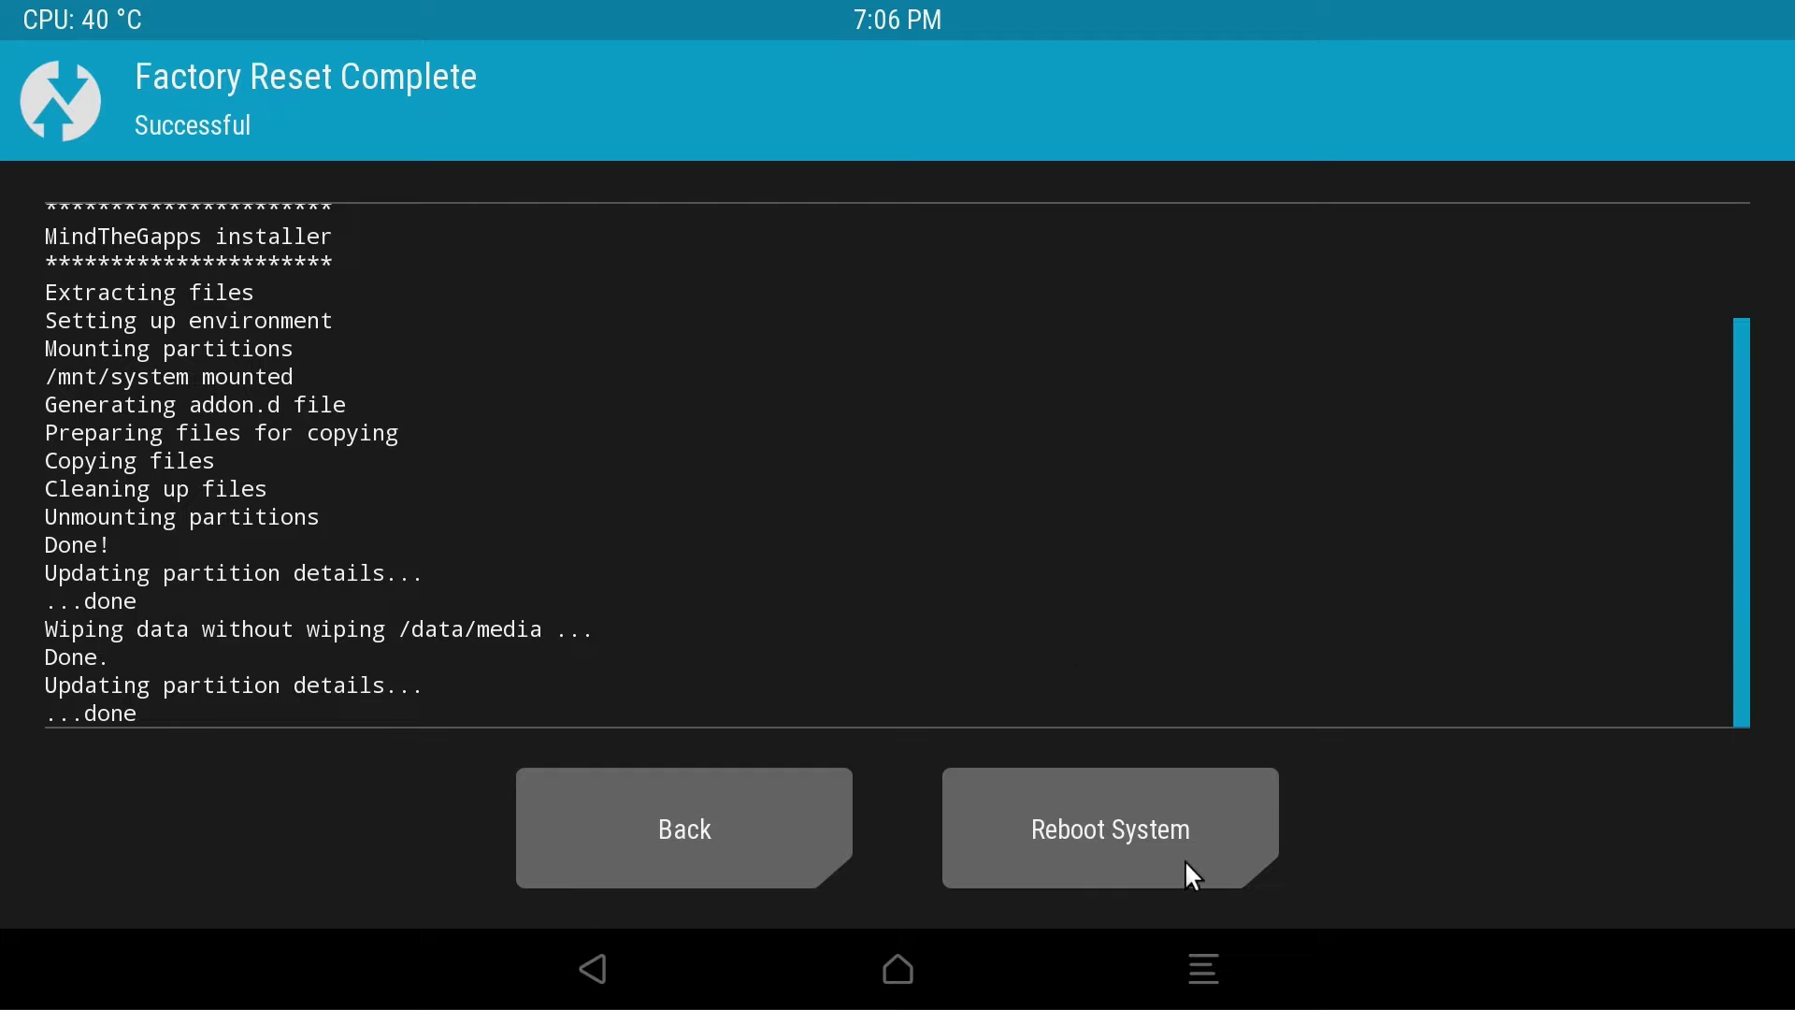
left_click(1115, 847)
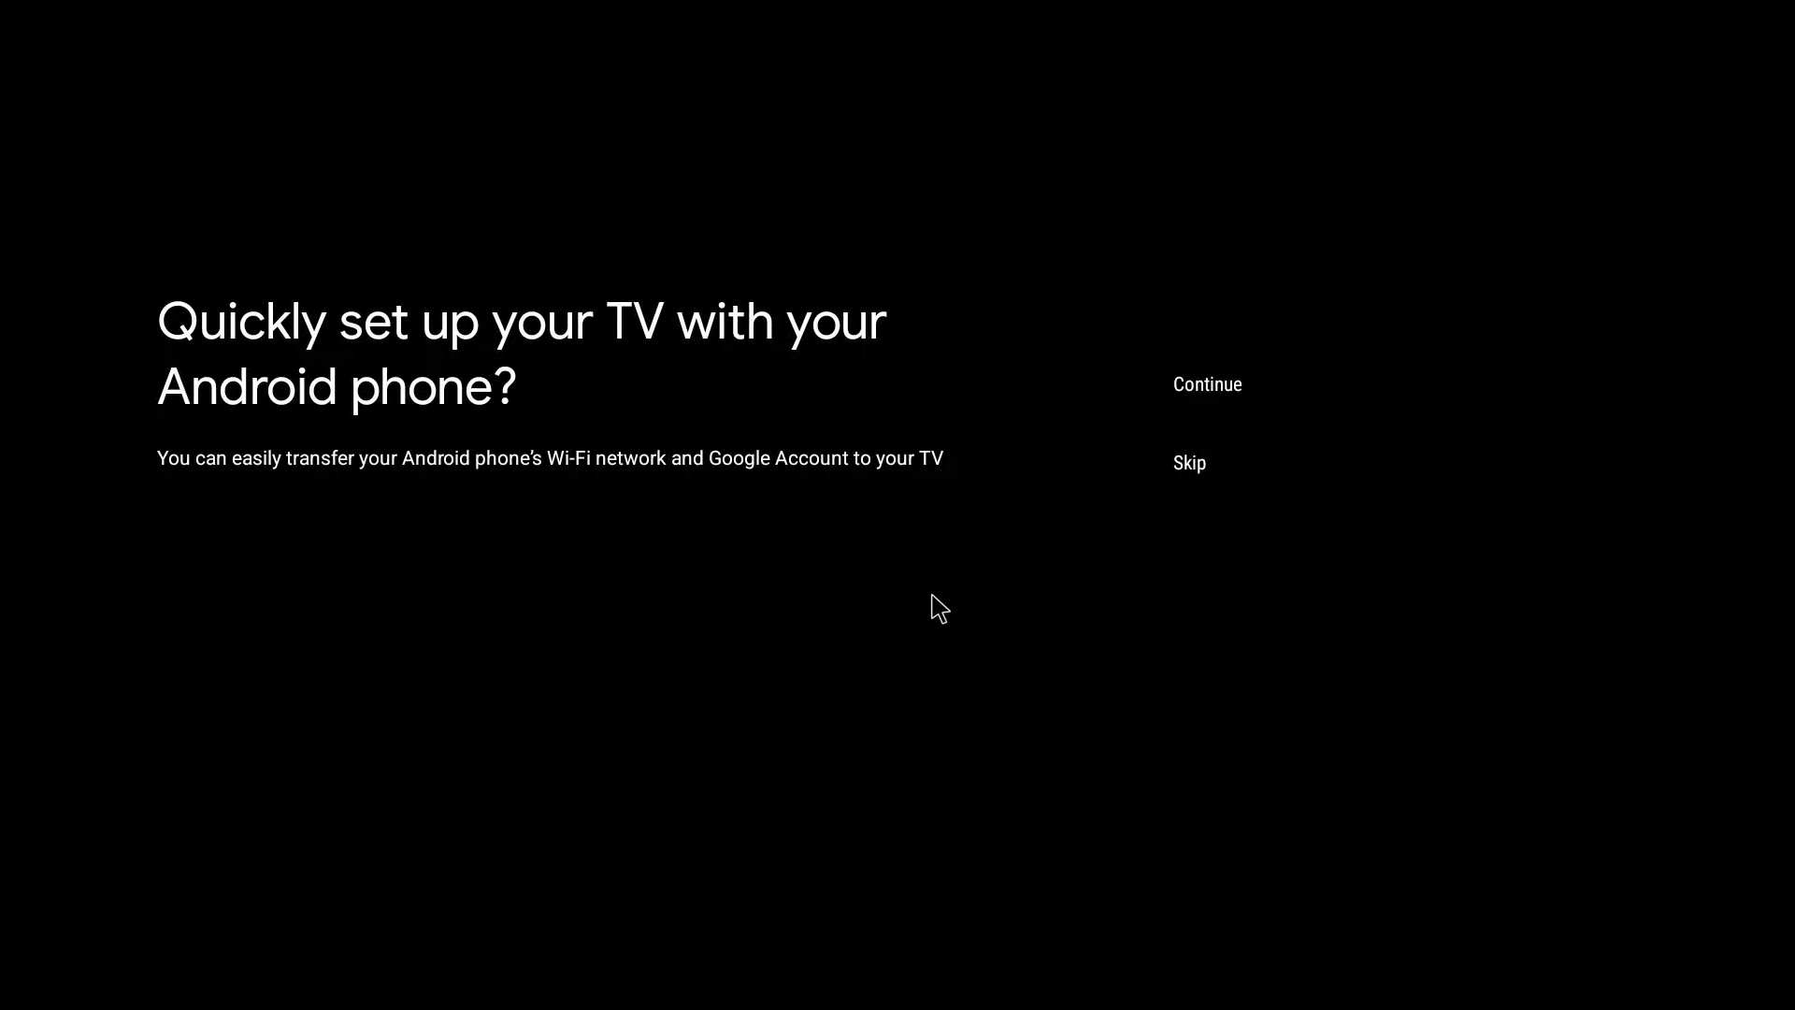
Skip phone-assisted setup and choose the NightHawk-5G Wi-Fi network
key("Down")
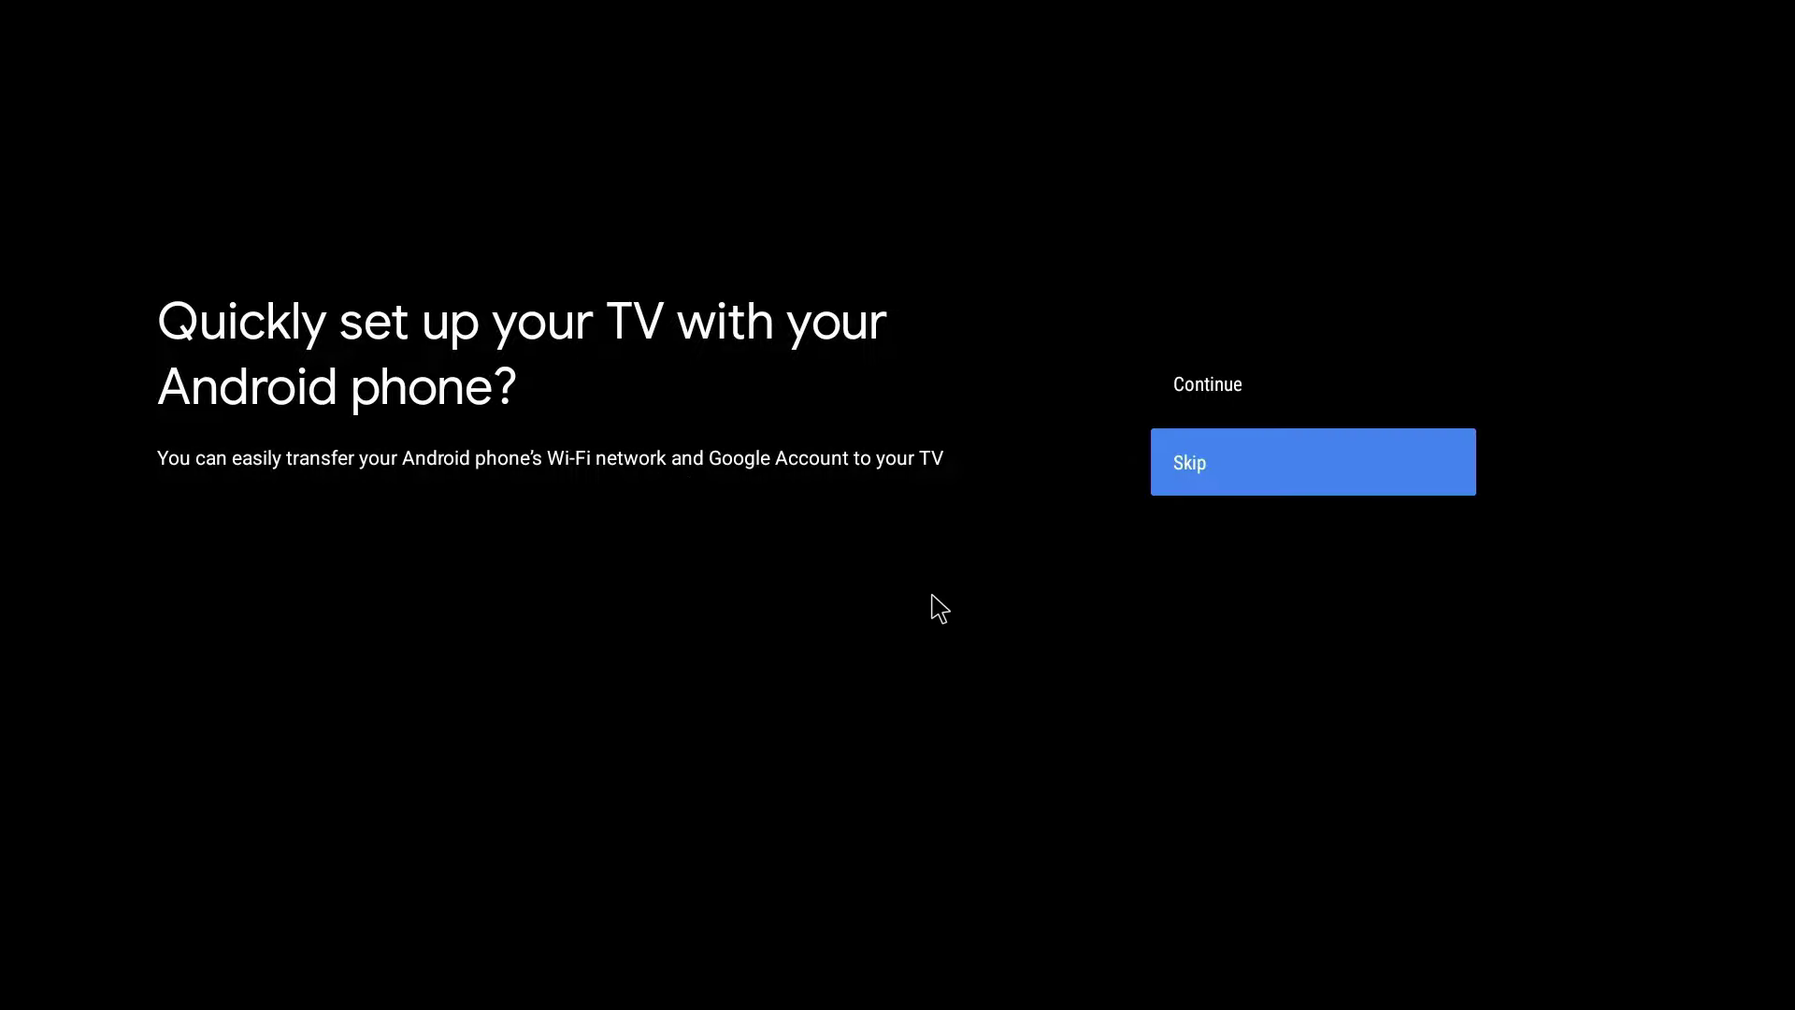
key("Return")
key("Down")
key("Down")
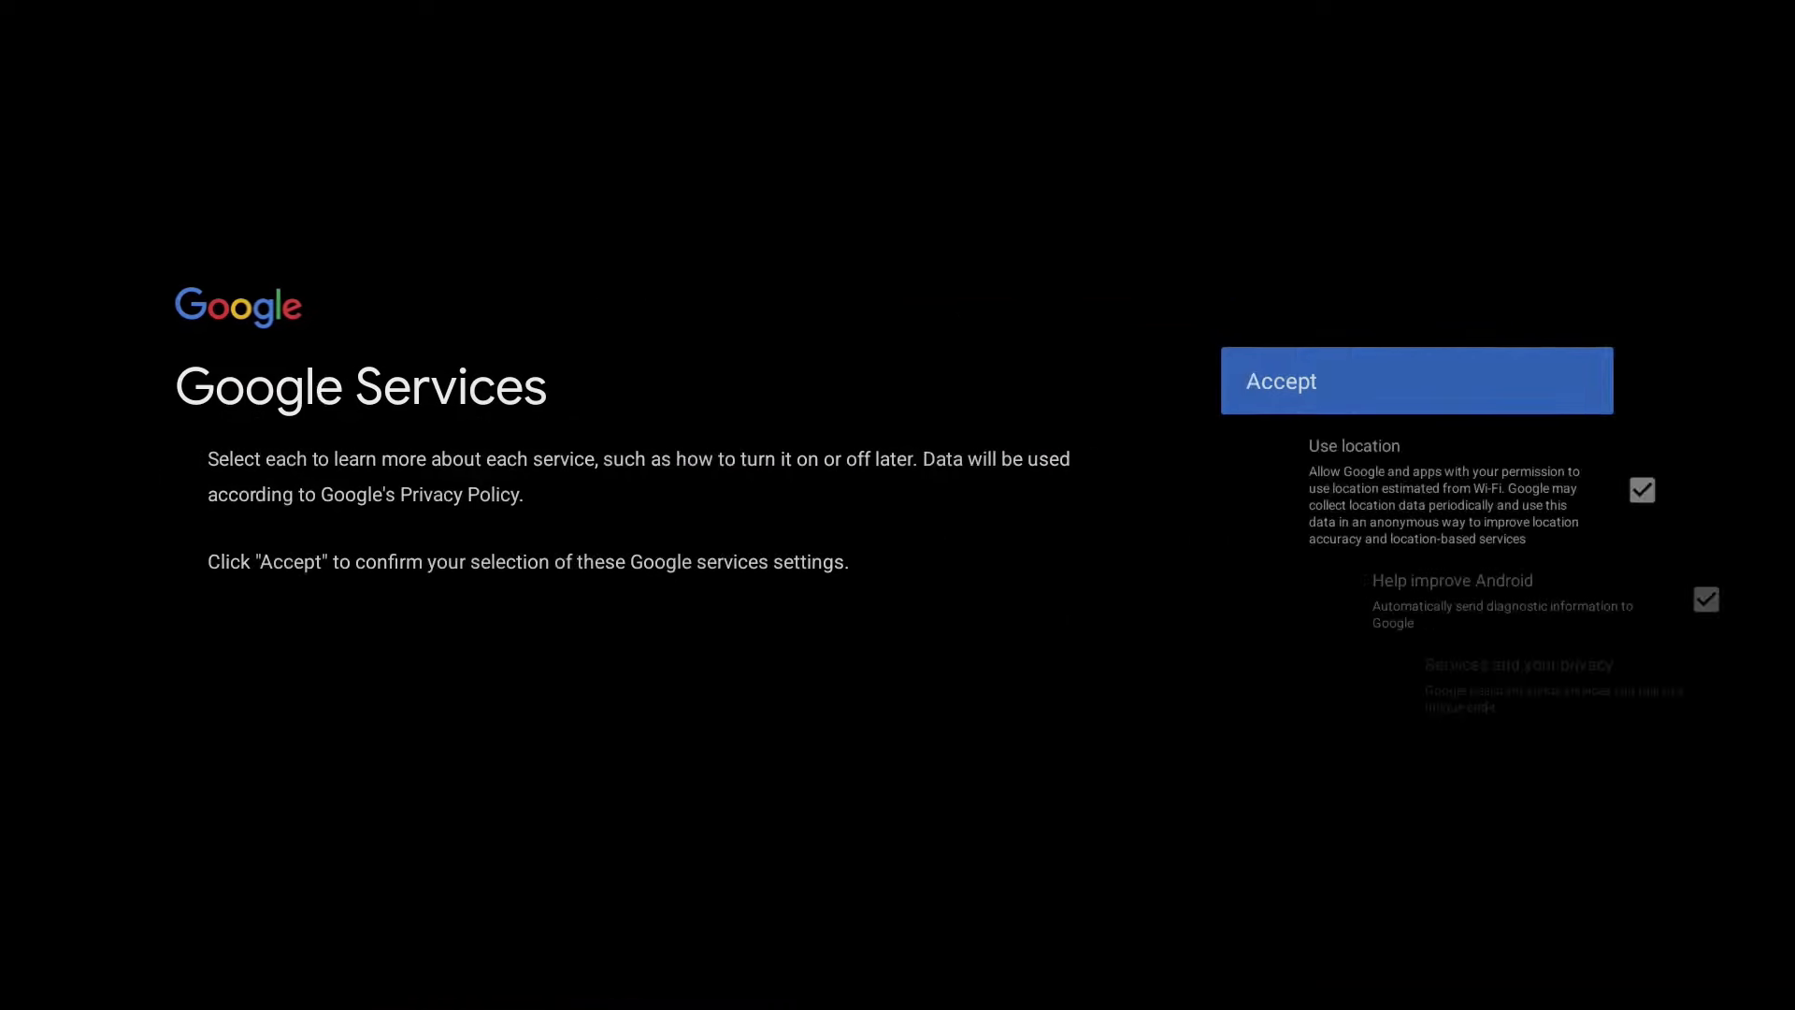
Accept Google Services, allow Assistant to search across TV apps, and decline email updates
key("Down")
key("Down")
key("Return")
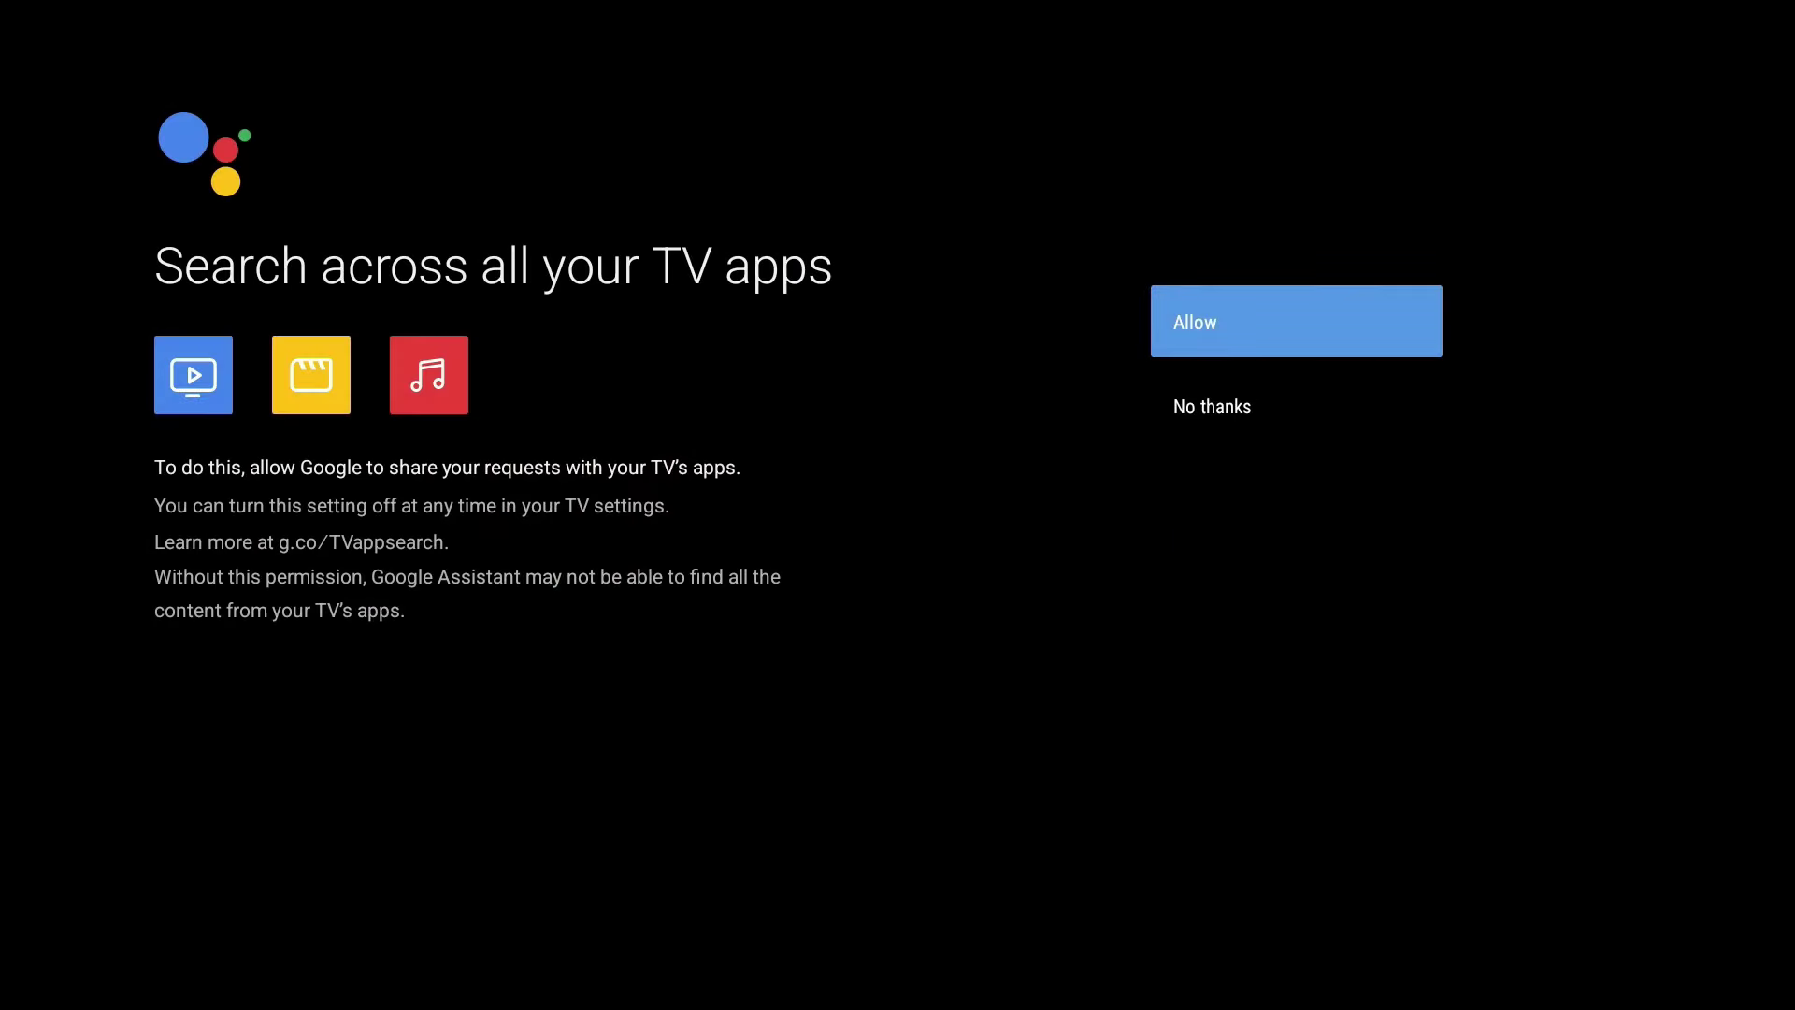
key("Return")
key("Return")
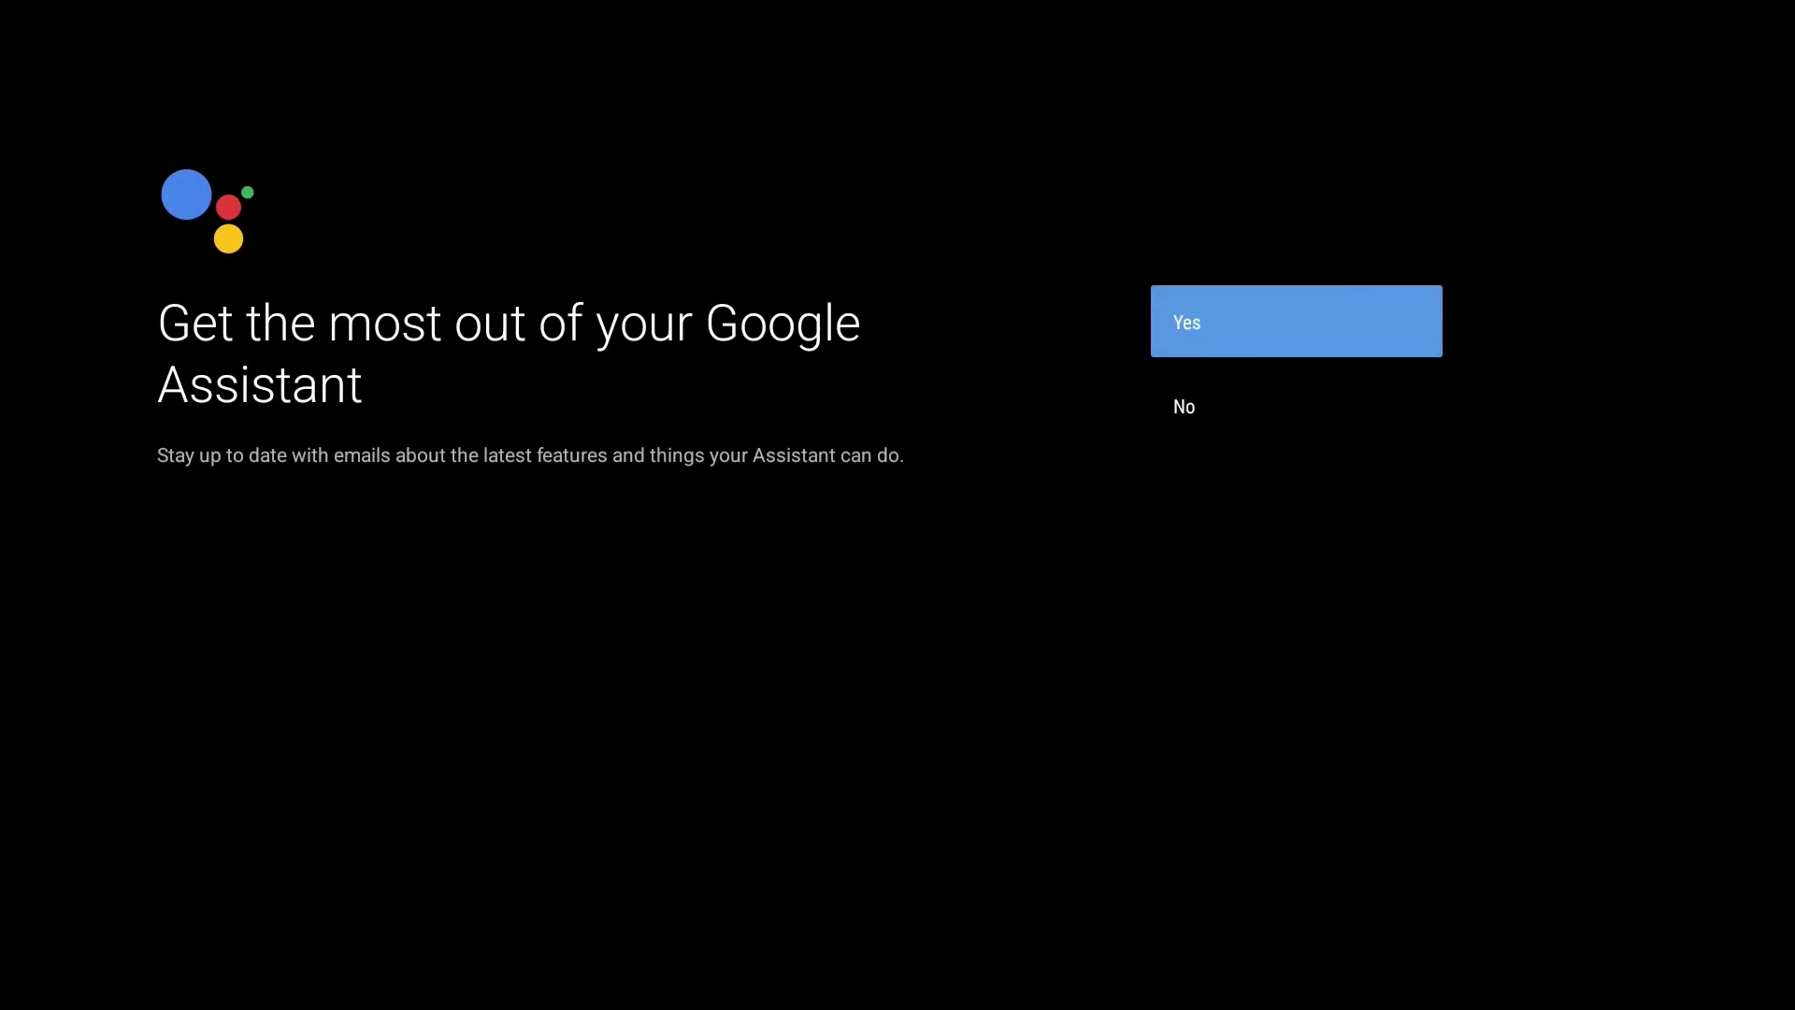
key("Down")
key("Return")
key("Return")
key("Return")
key("Return")
key("Return")
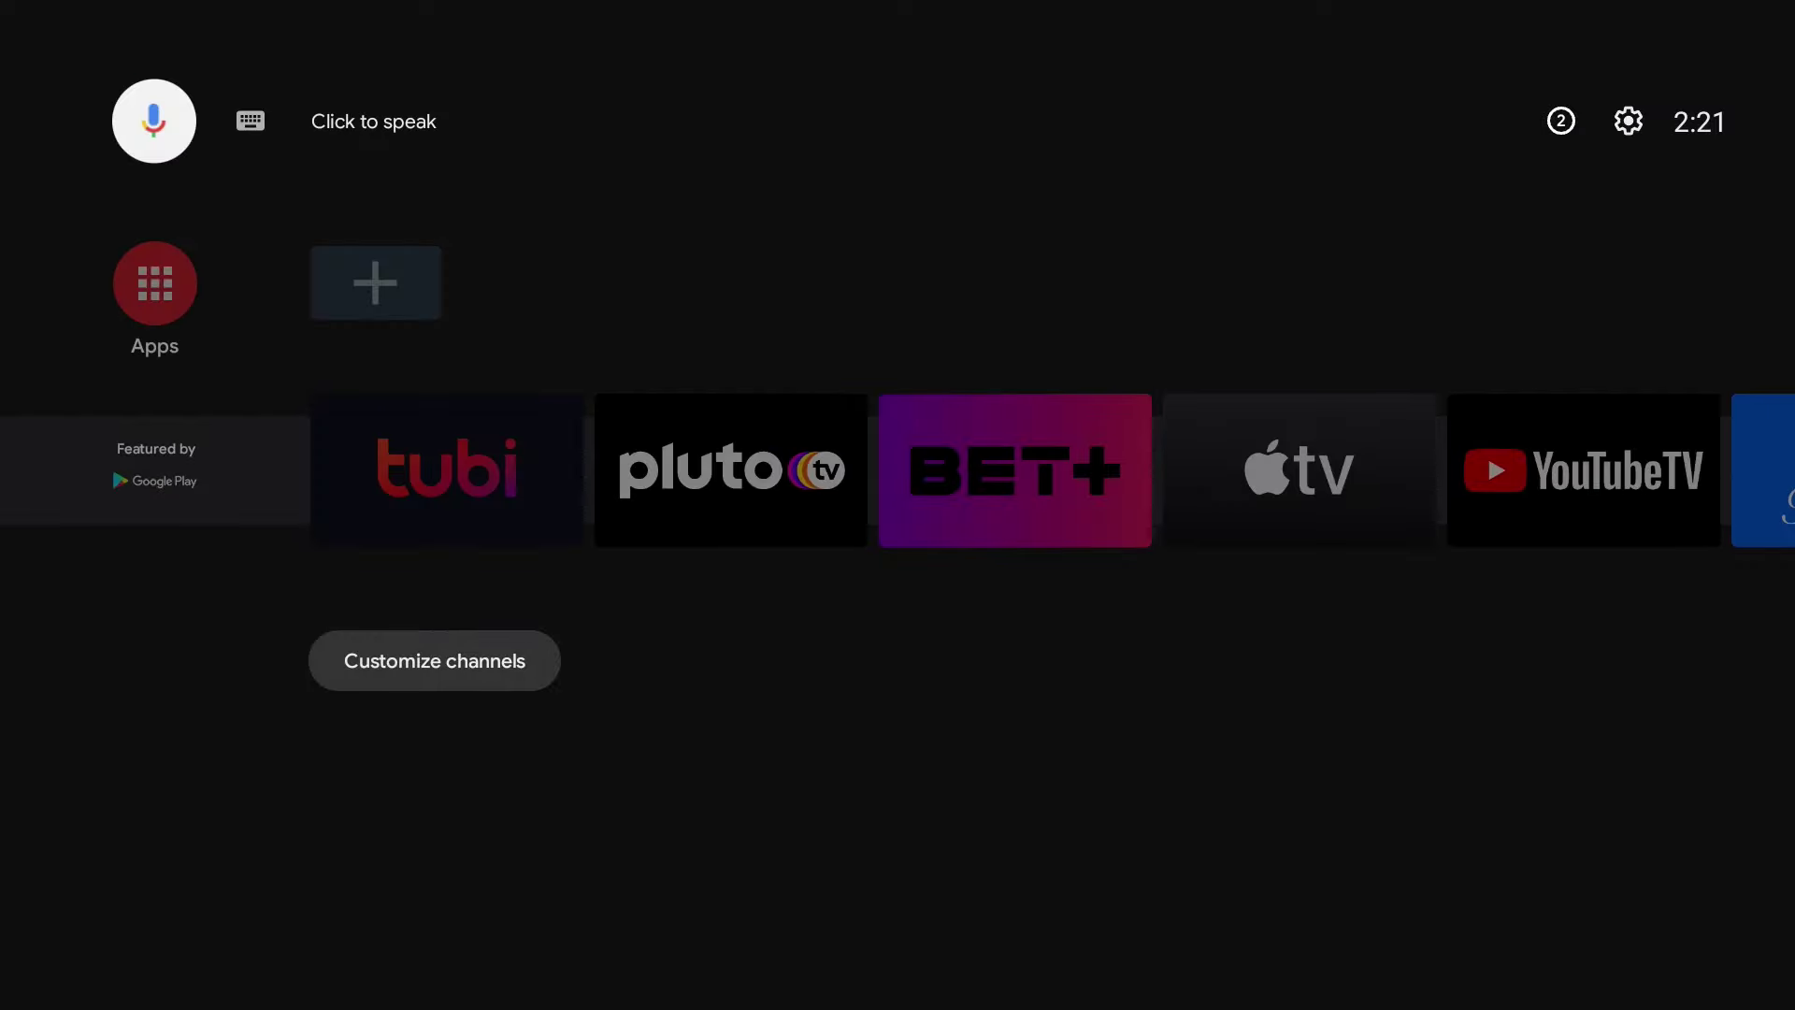
Dismiss the startup notification and open Play Store from the Apps row
key("Down")
key("Down")
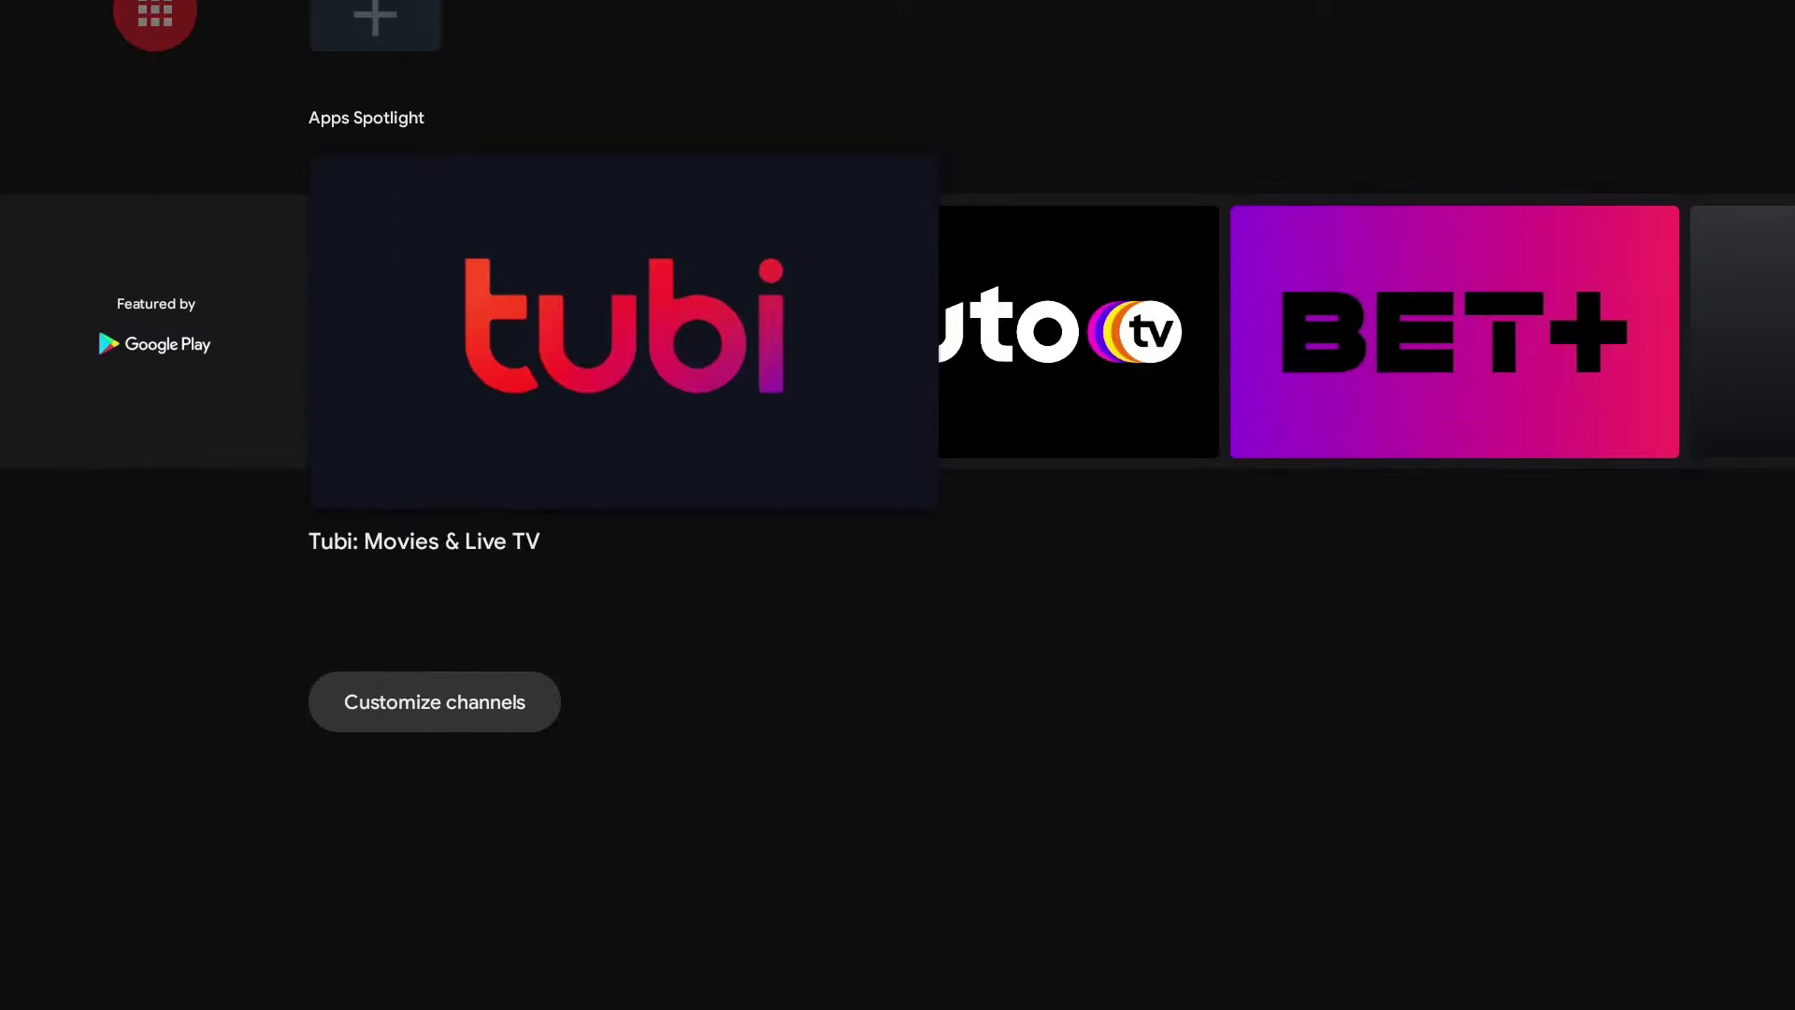
key("Left")
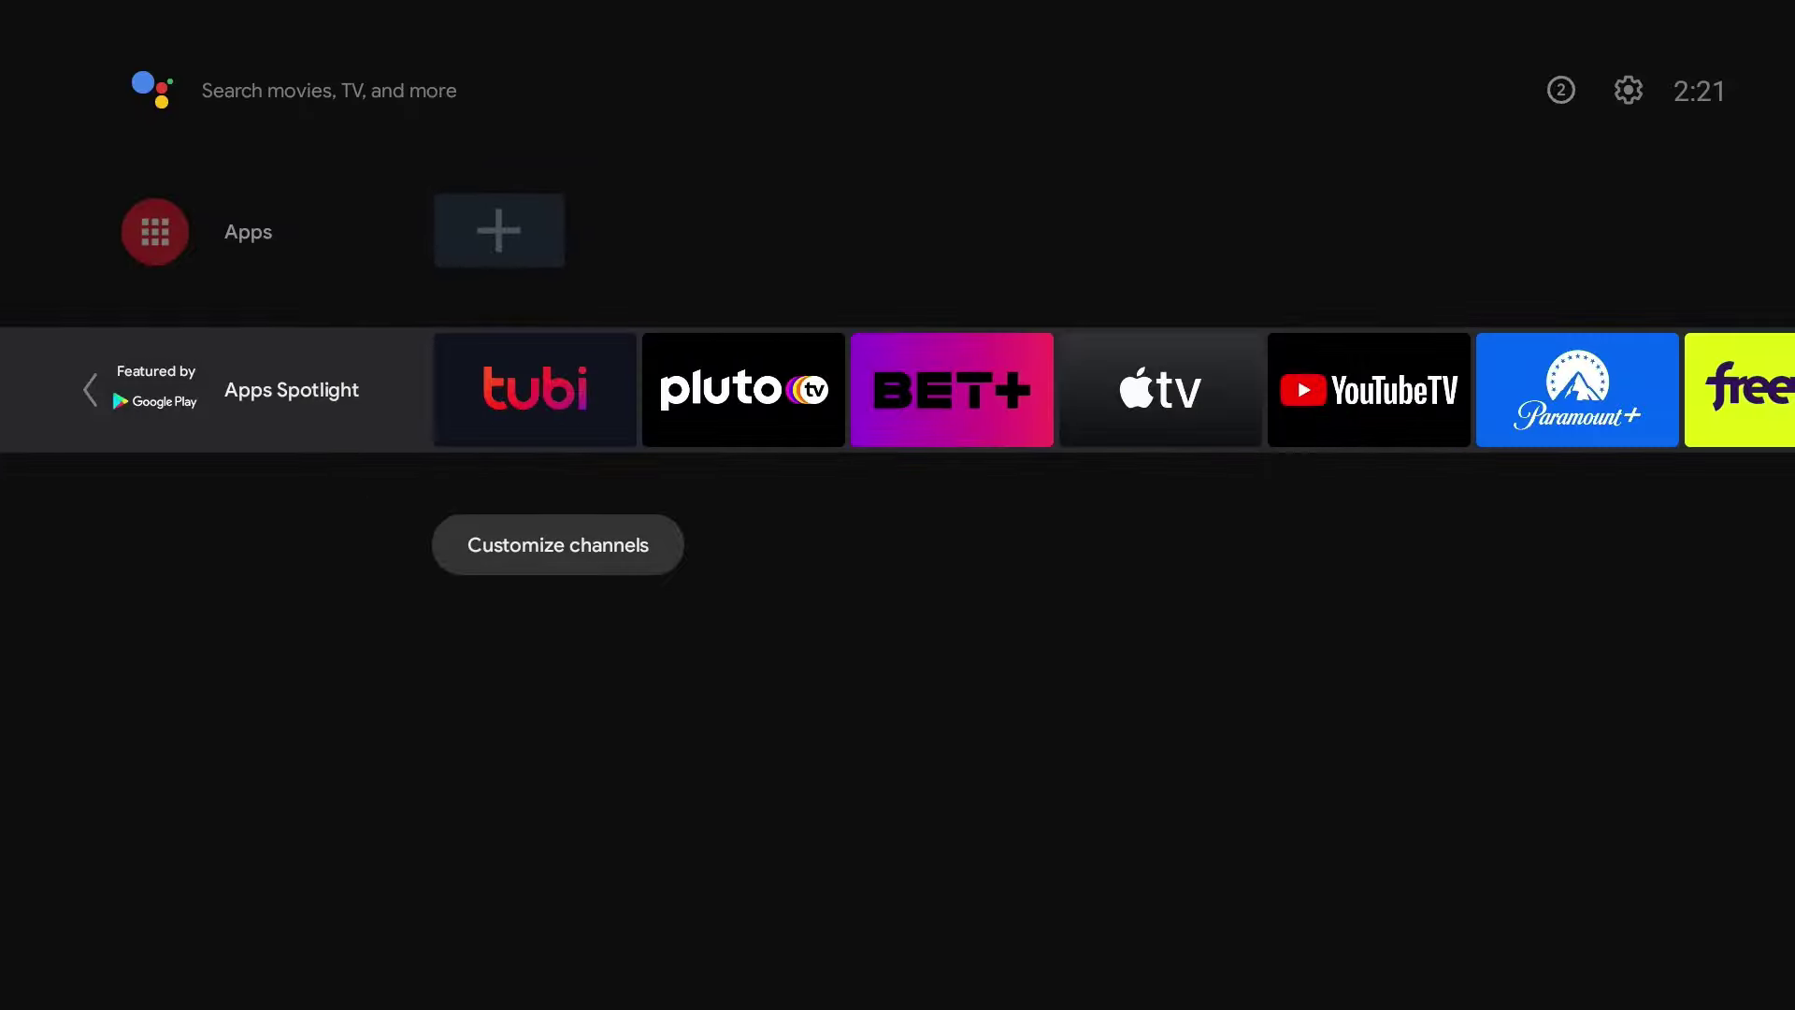
key("Up")
key("Up")
key("Down")
key("Return")
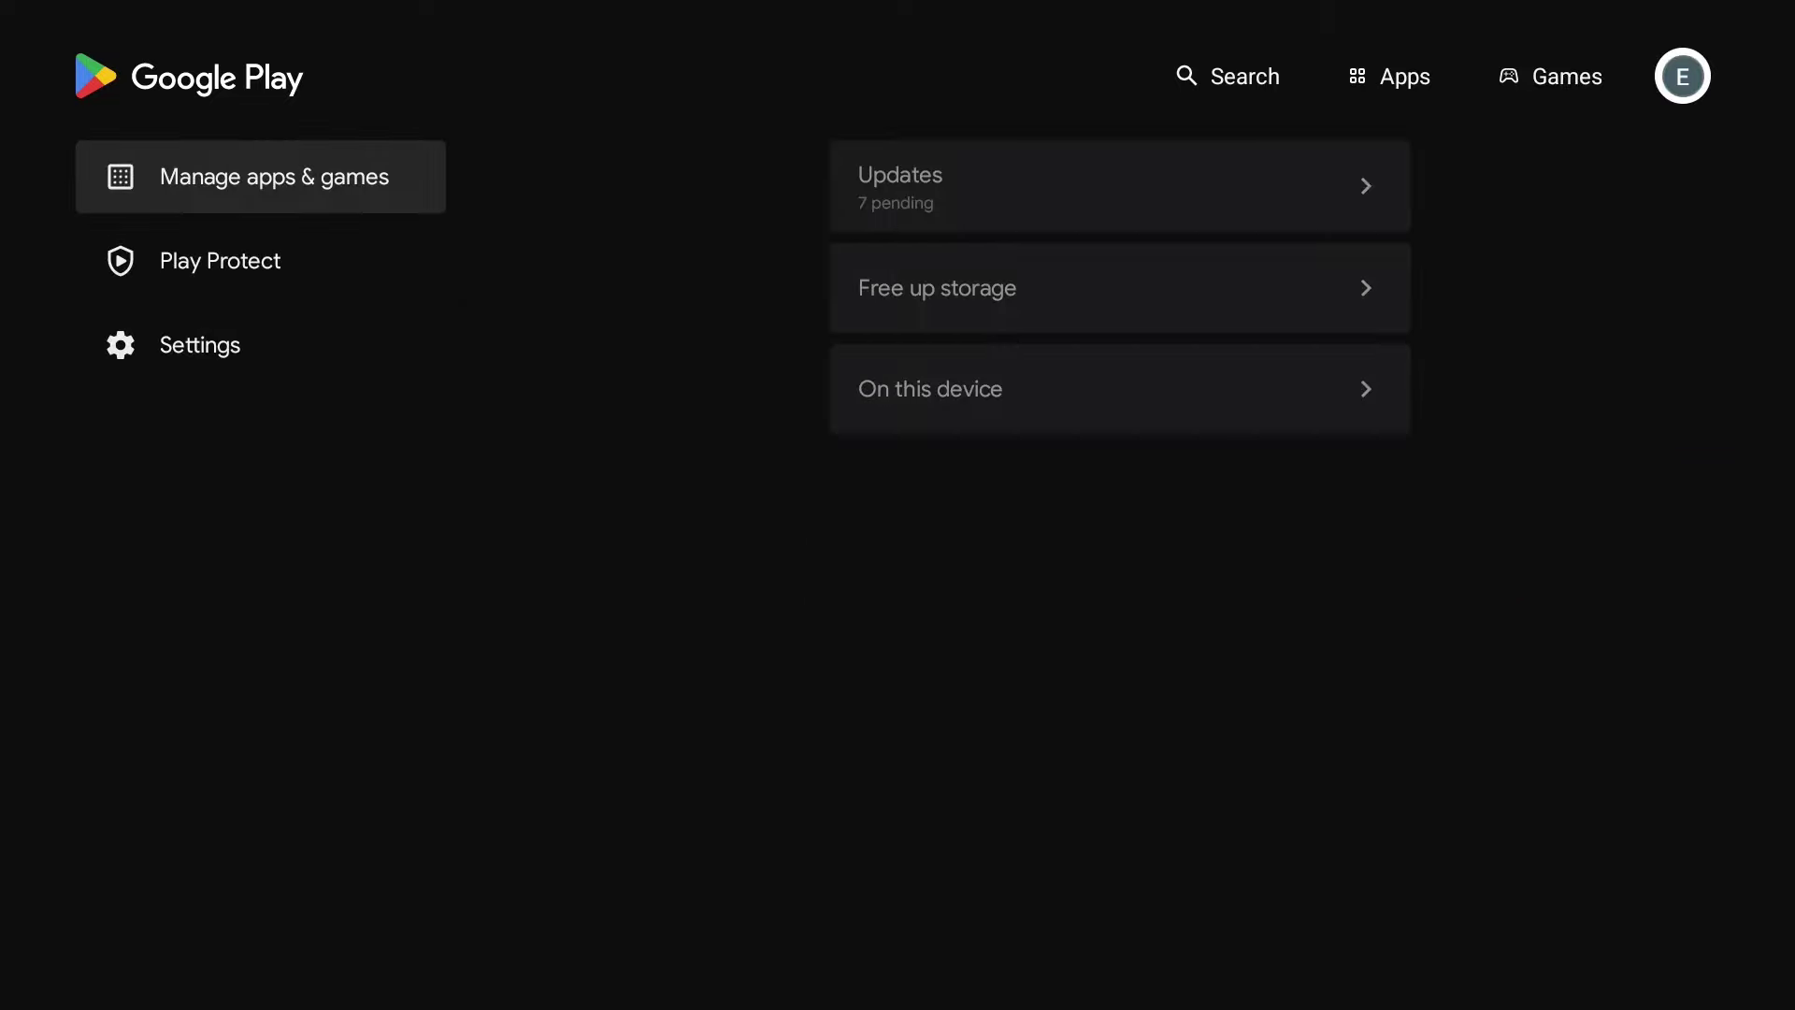
Install all 7 pending updates via Manage apps & games > Updates, then back out
key("Down")
key("Right")
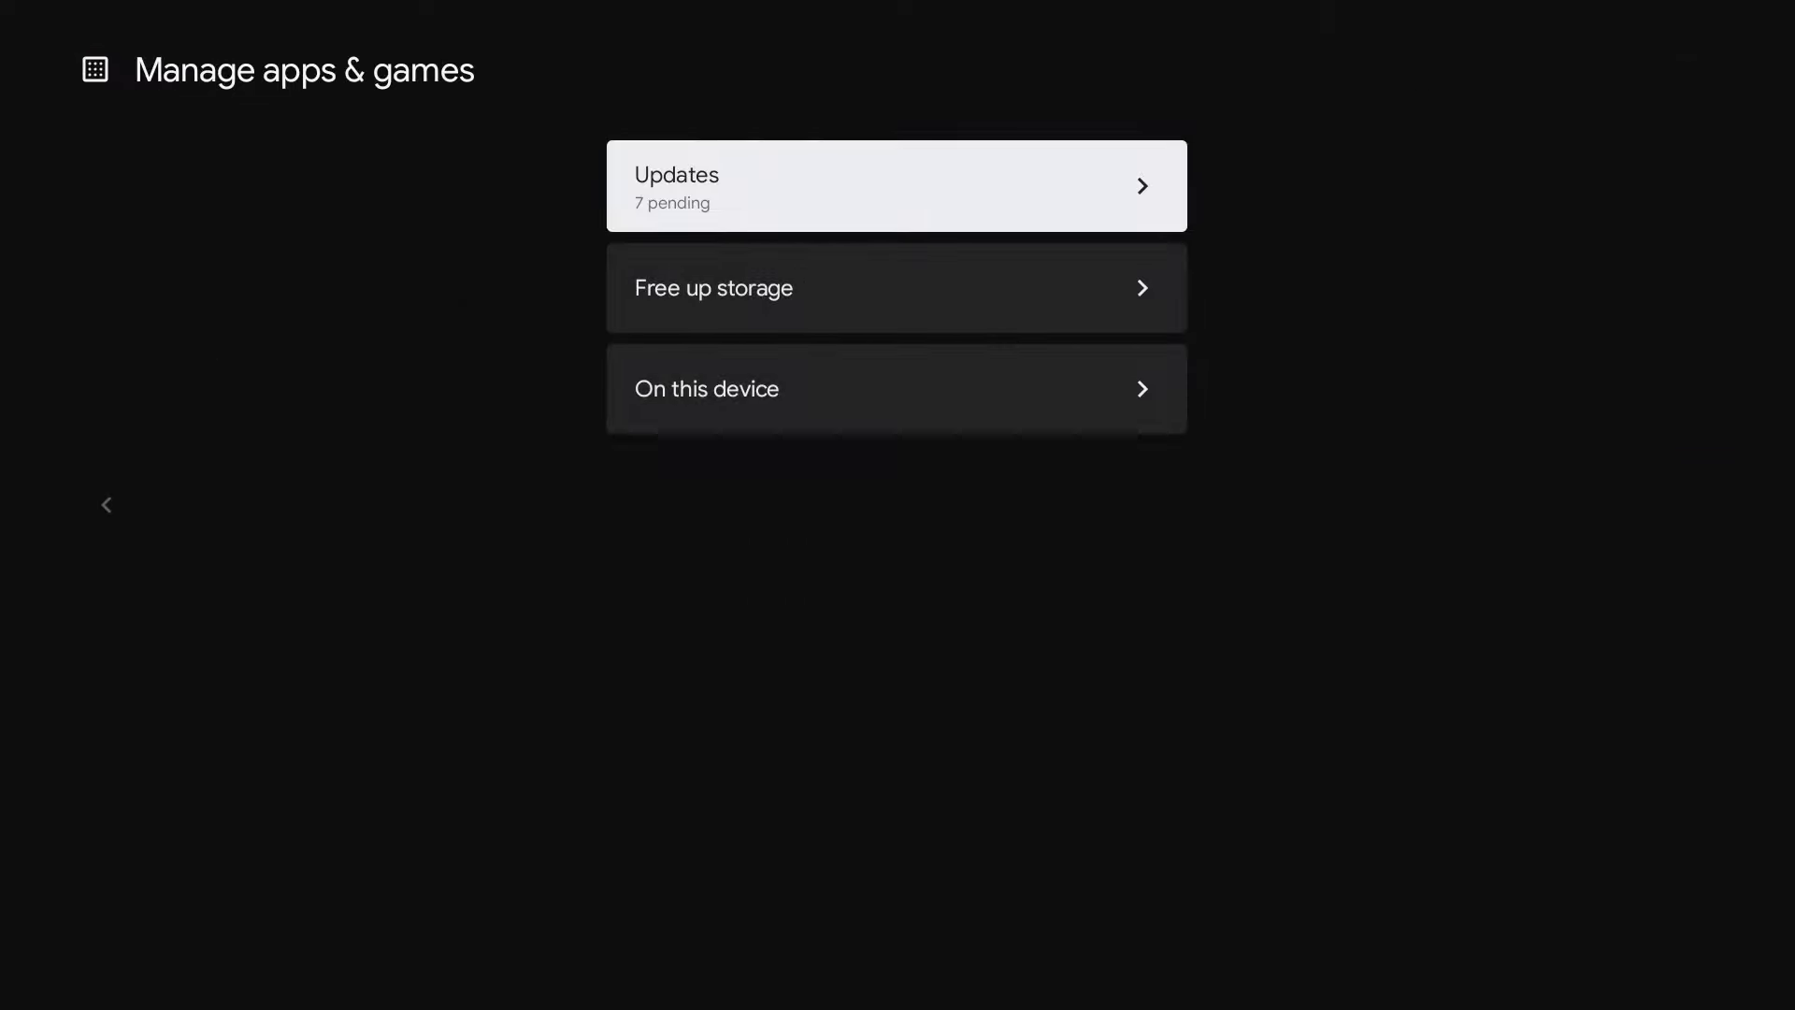
key("Return")
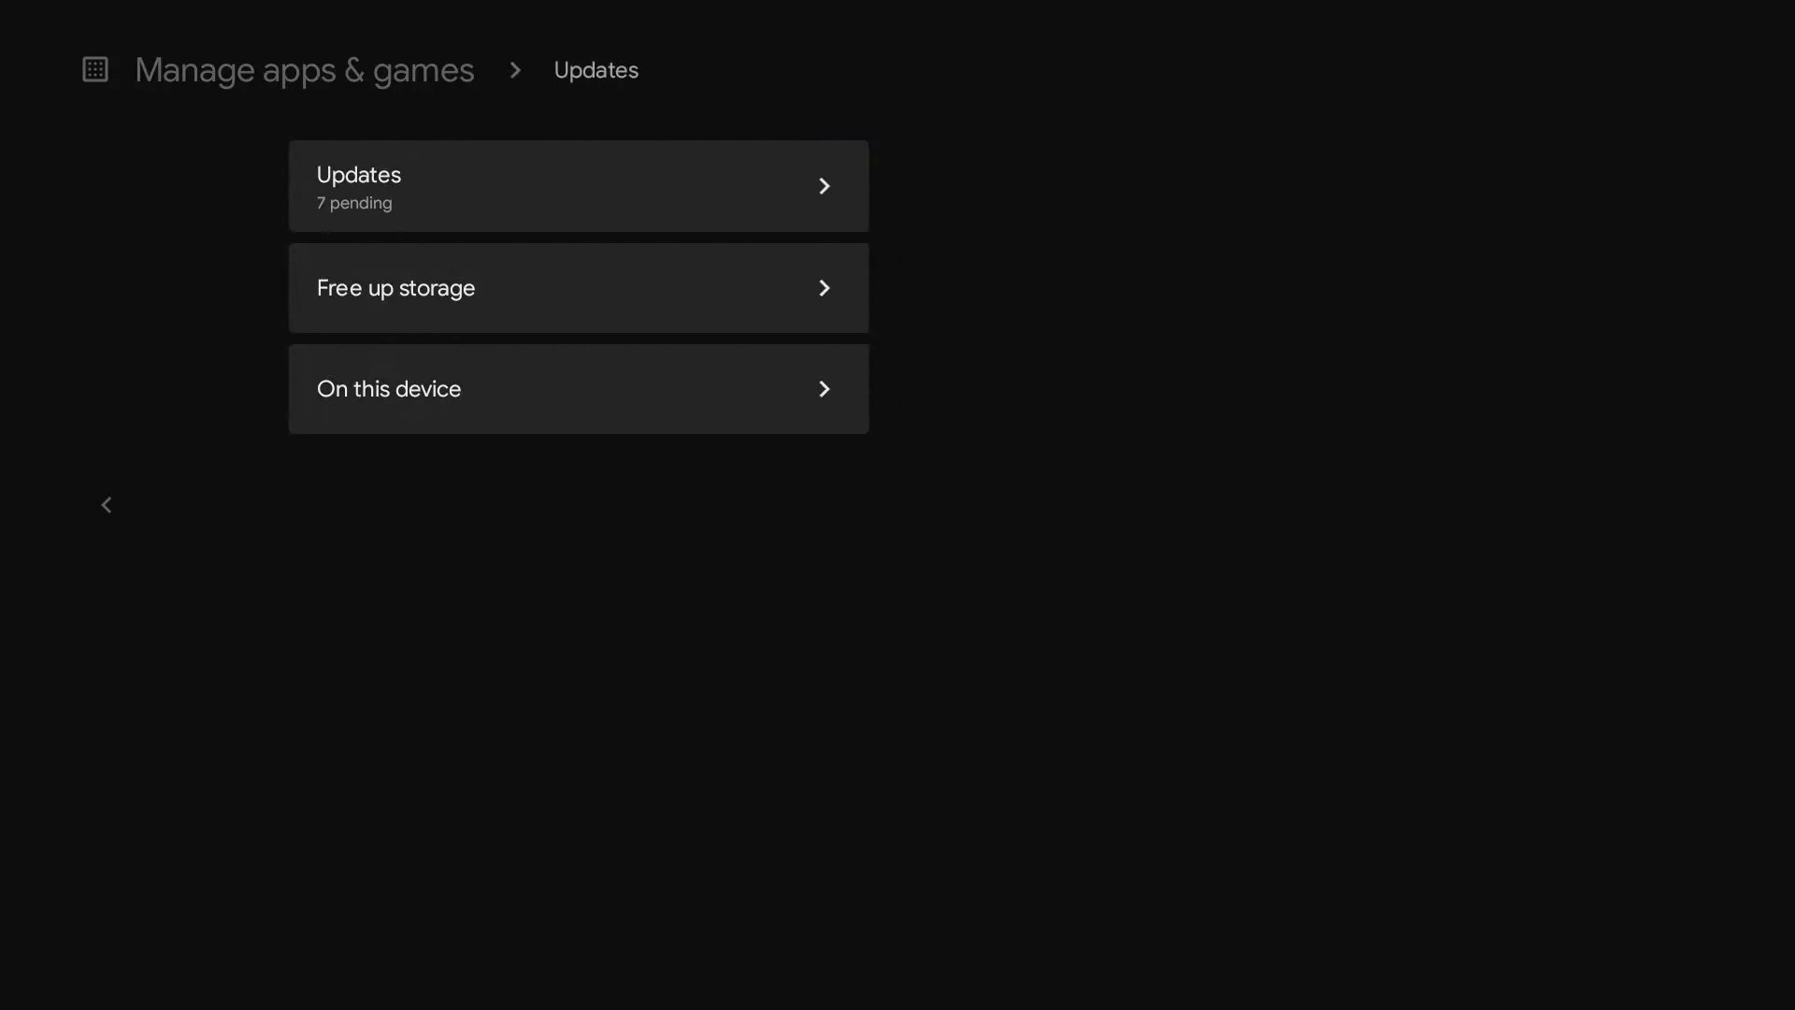
key("Down")
key("Down")
key("Down")
key("Down")
key("Down")
key("Down")
key("Down")
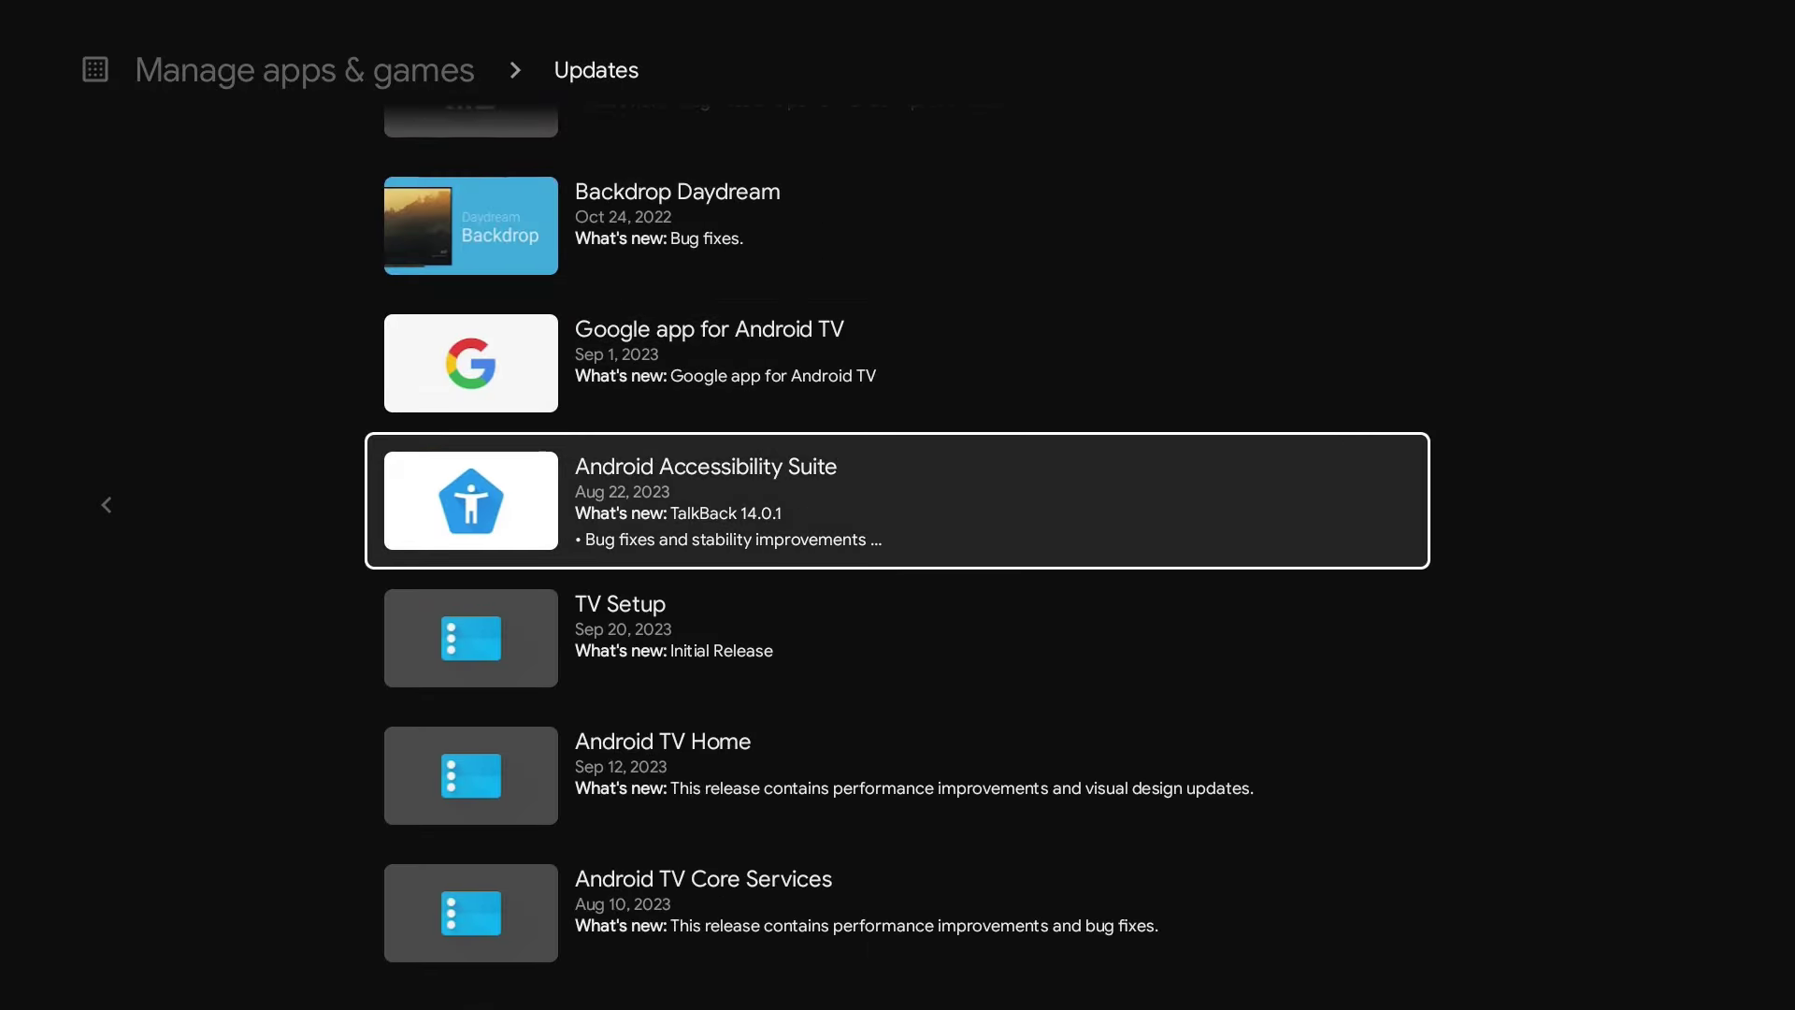
key("Up")
key("Up")
key("Up")
key("Up")
key("Up")
key("Up")
key("Up")
key("Return")
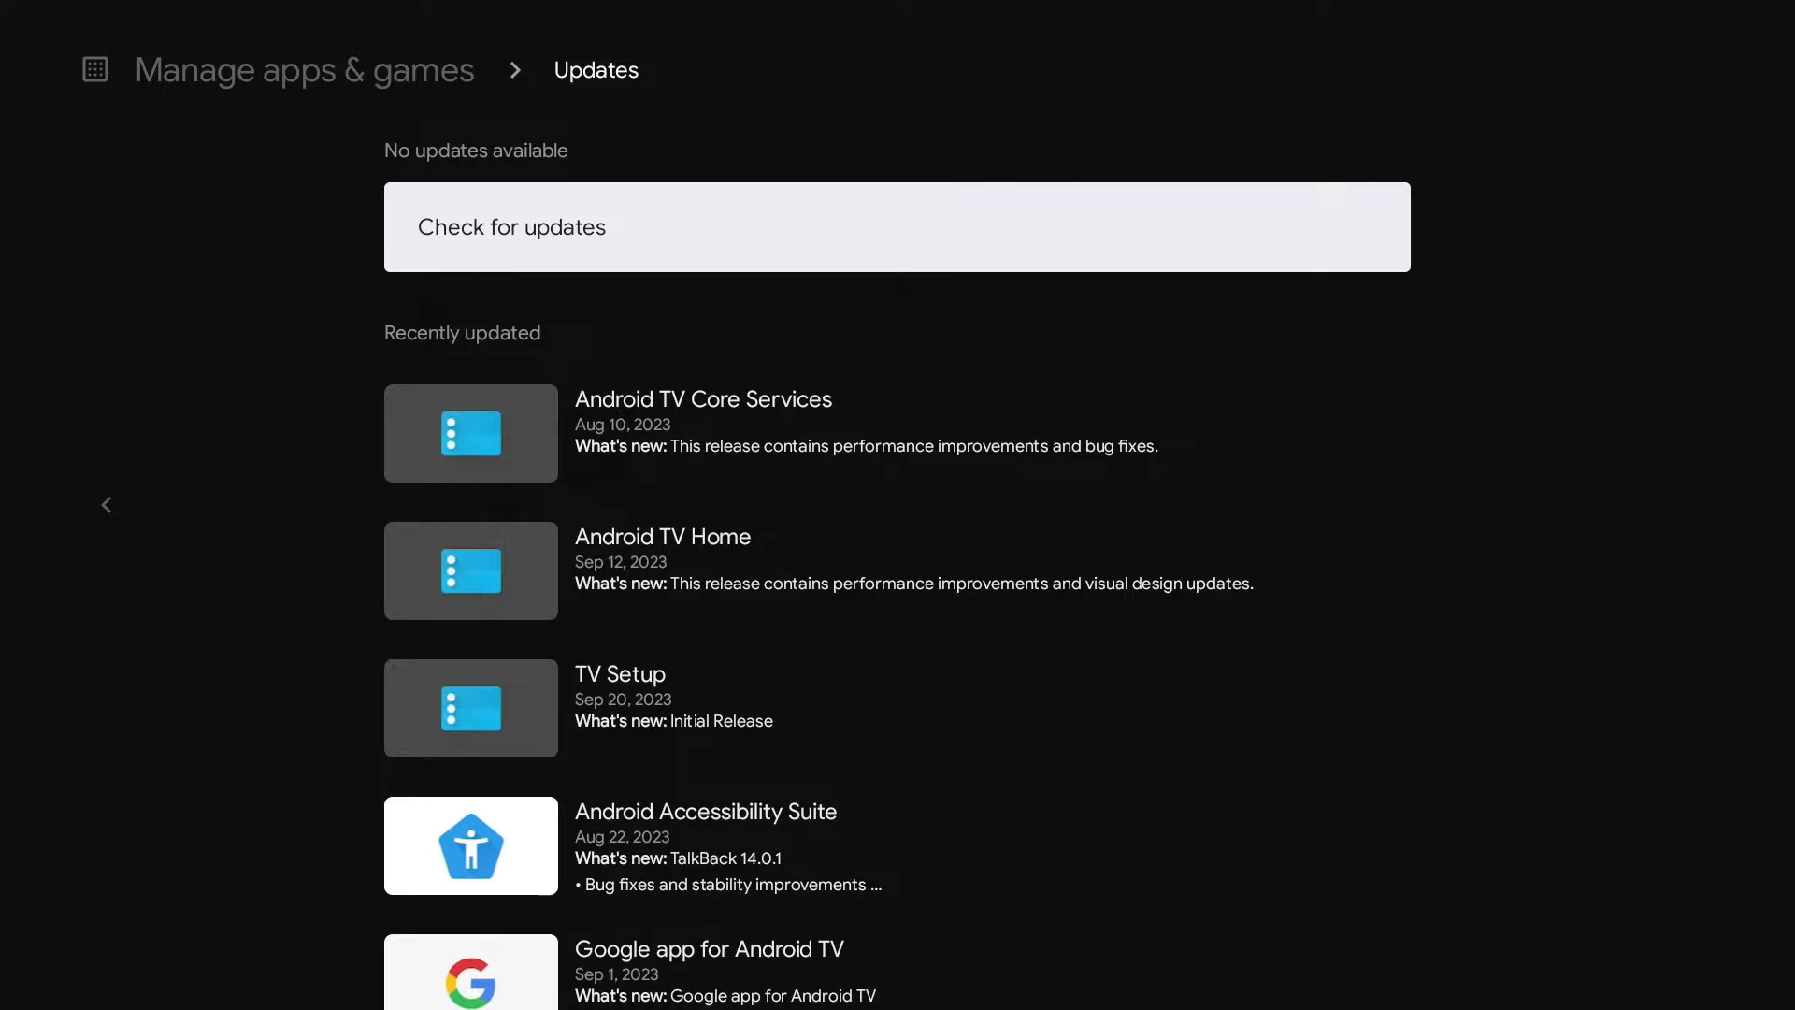
key("Escape")
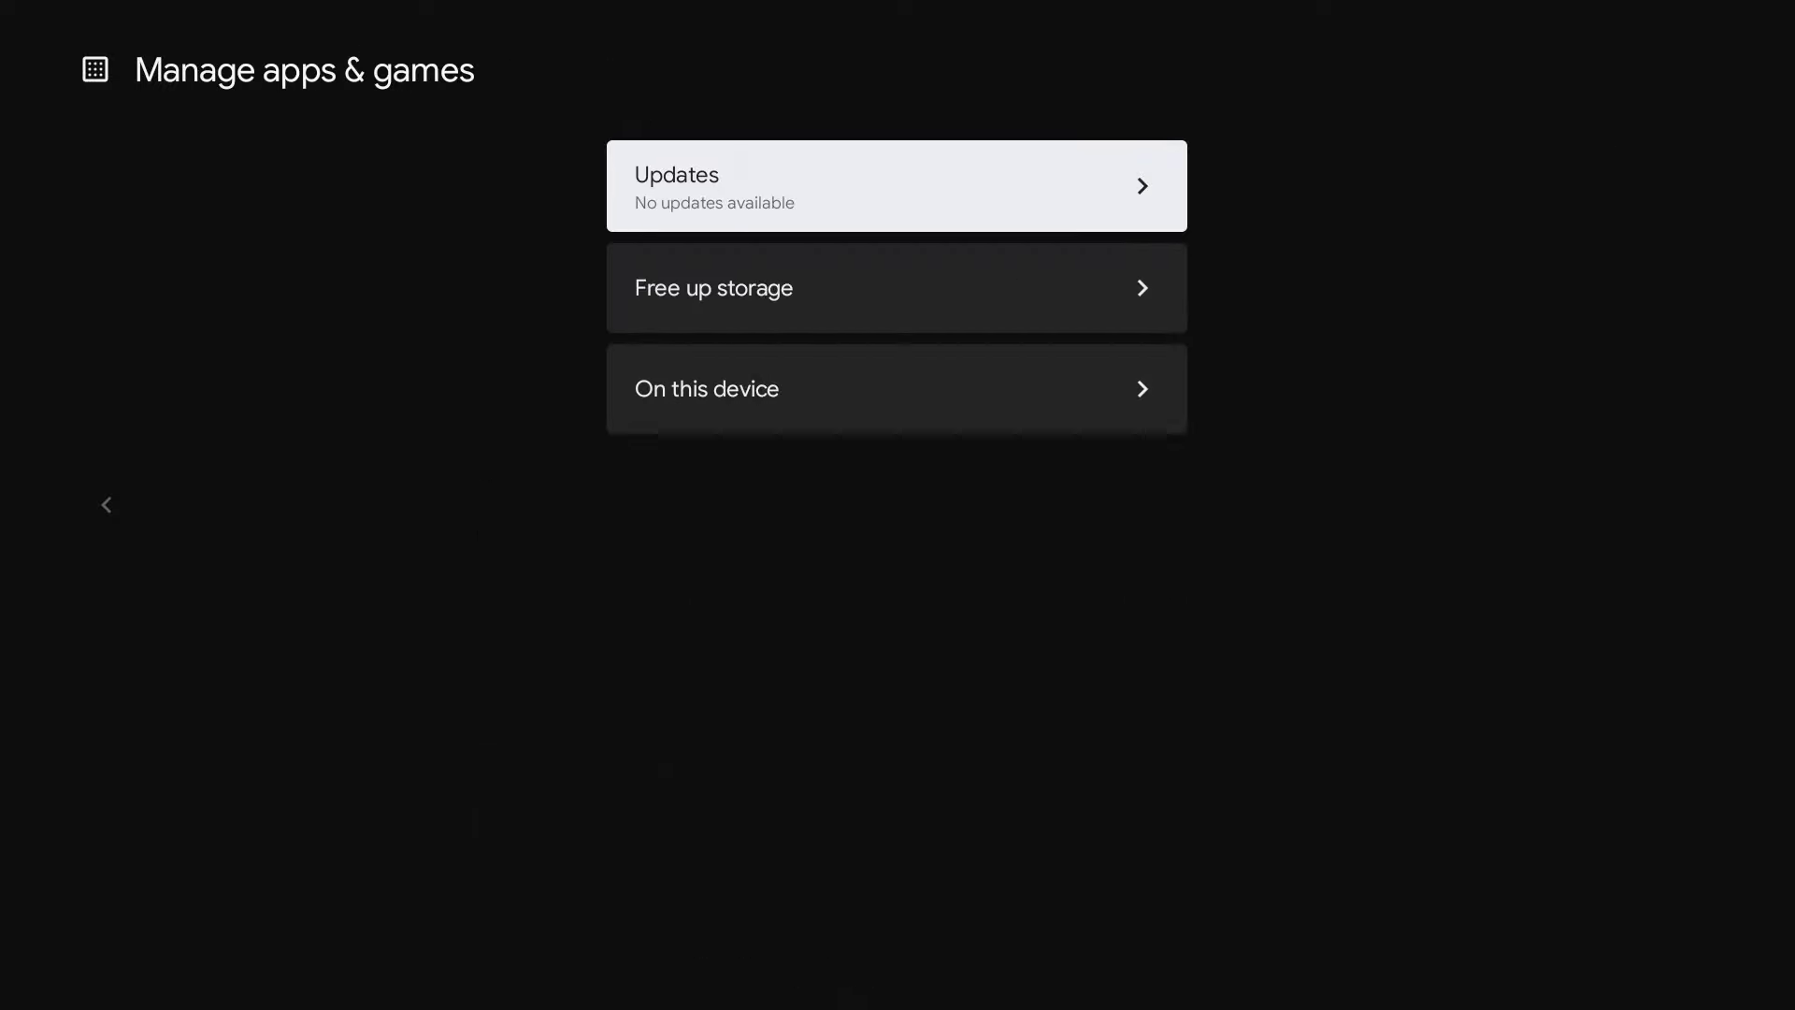
key("Left")
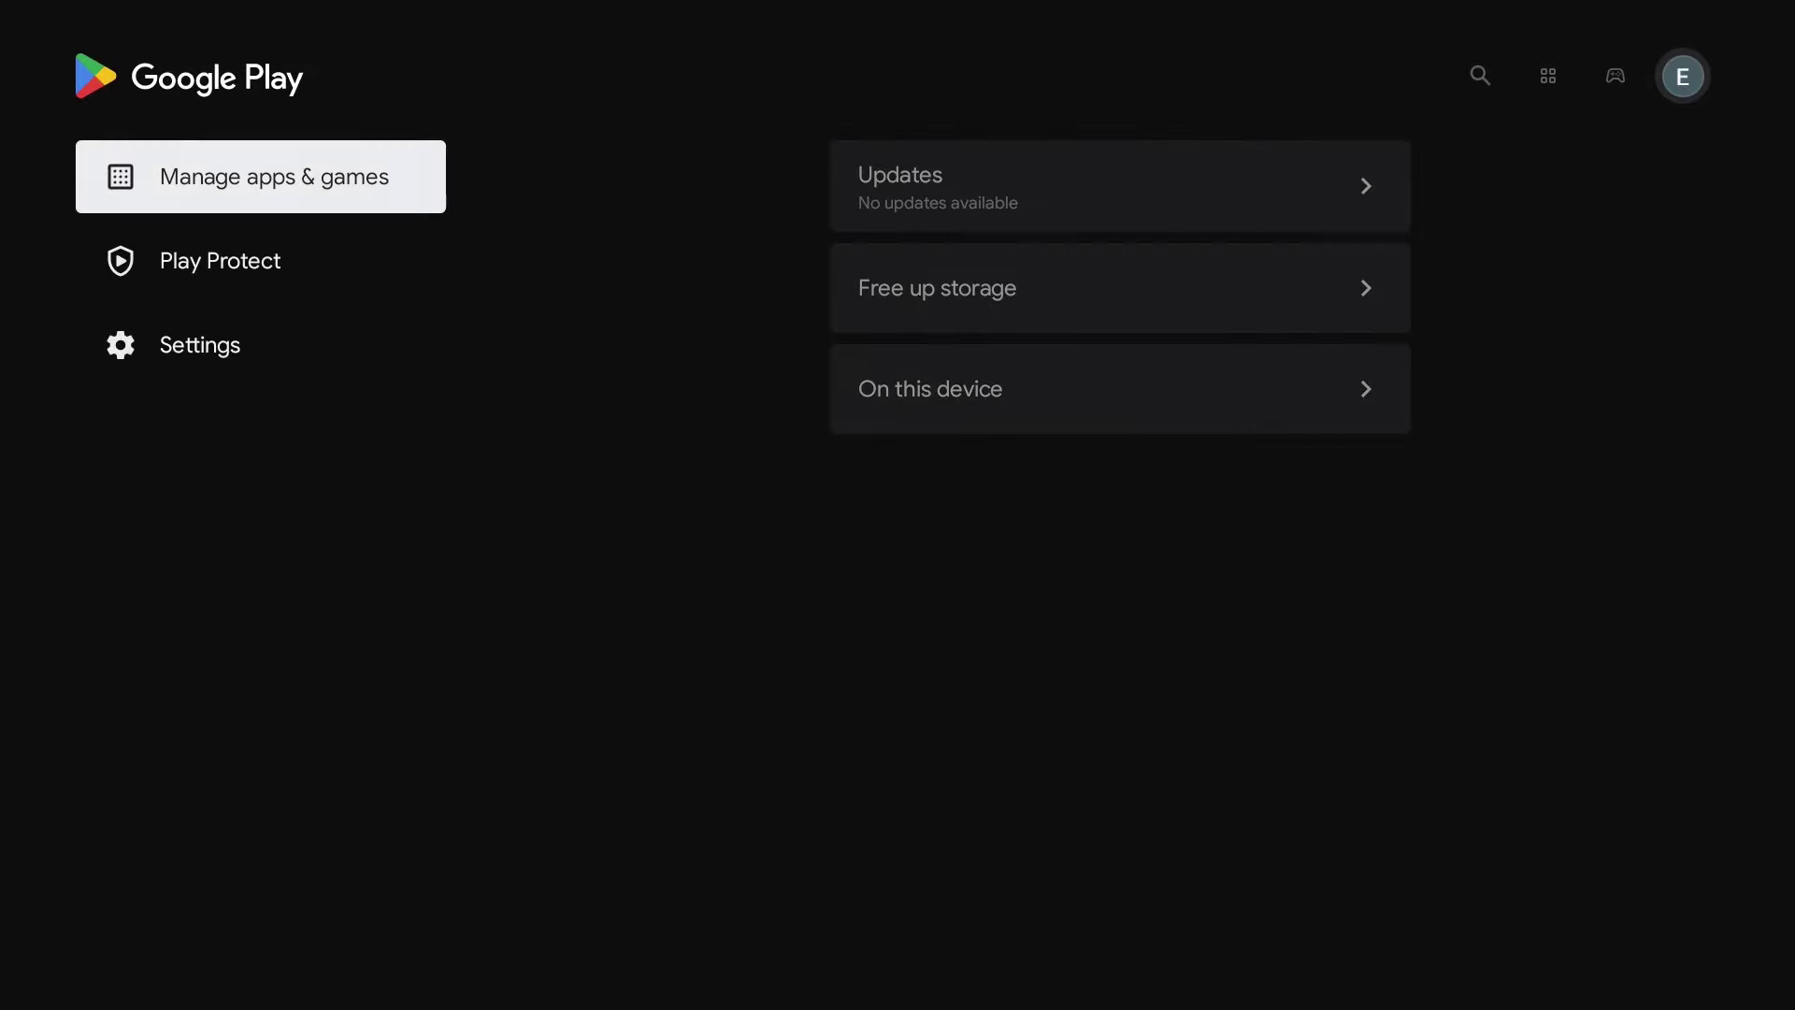
key("Up")
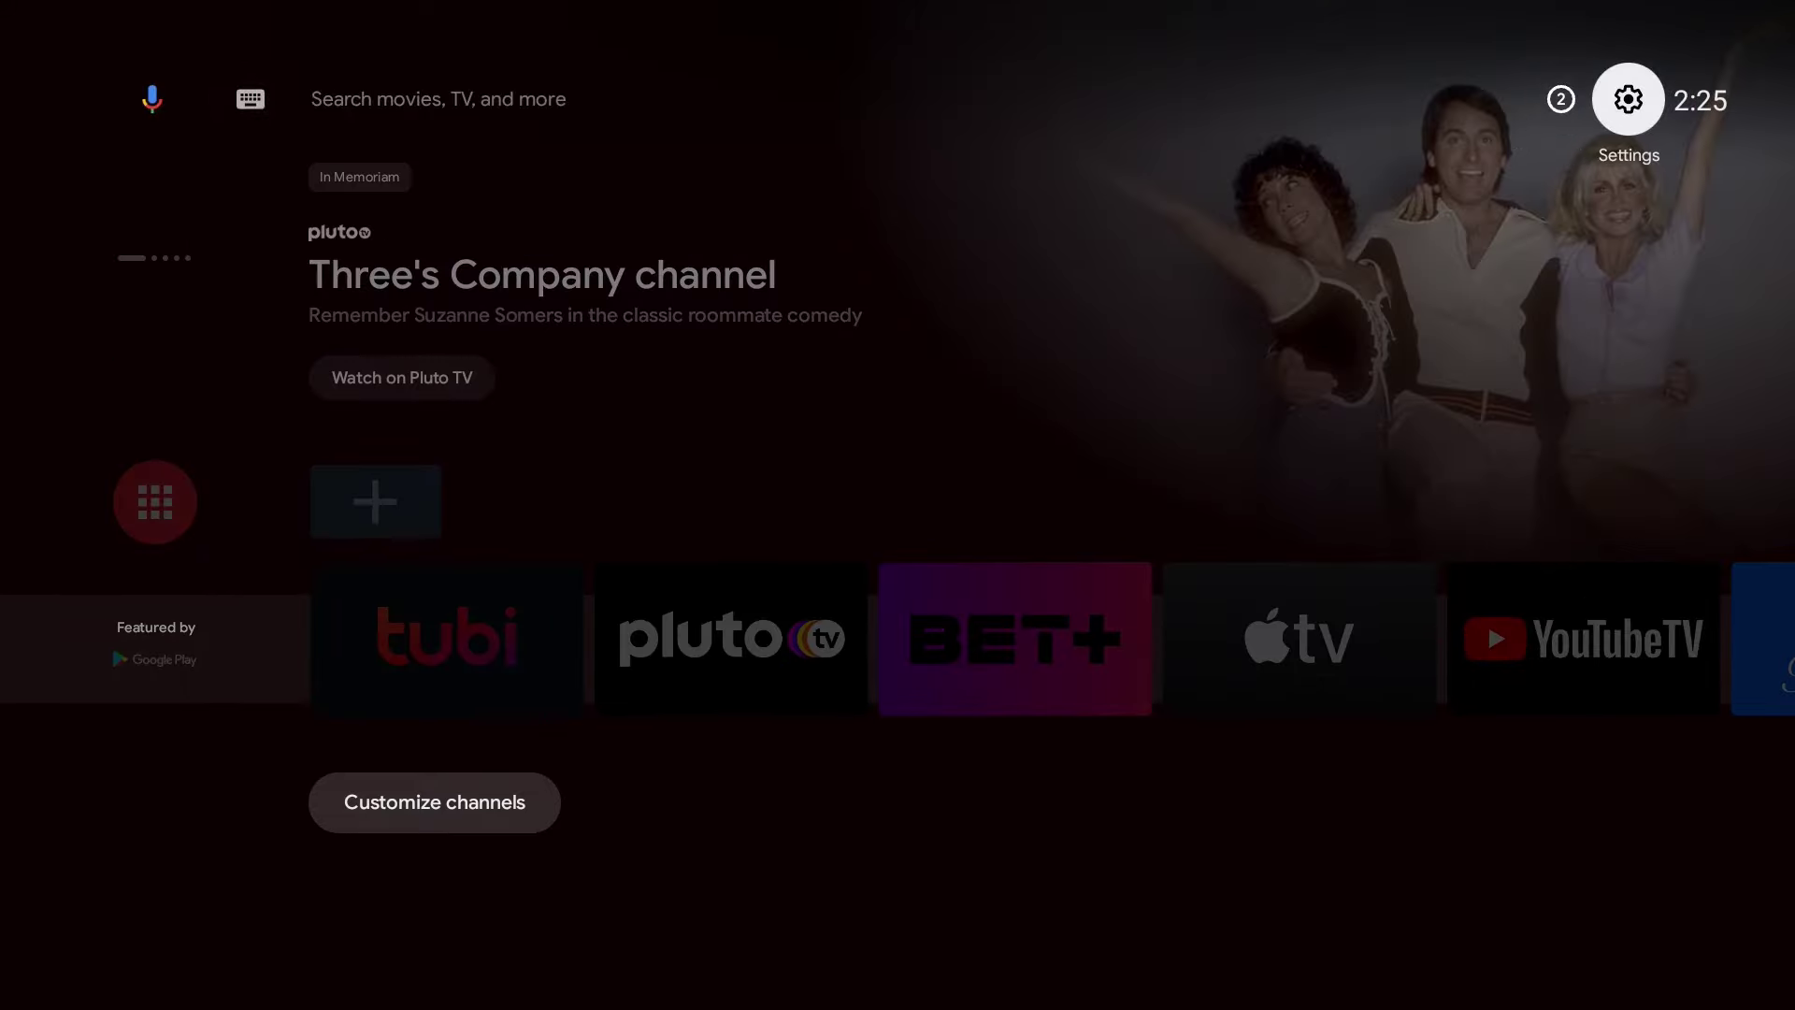
Open System > Raspberry Pi settings and switch the audio device from 3.5mm jack to HDMI0
key("Return")
key("Down")
key("Down")
key("Down")
key("Down")
key("Down")
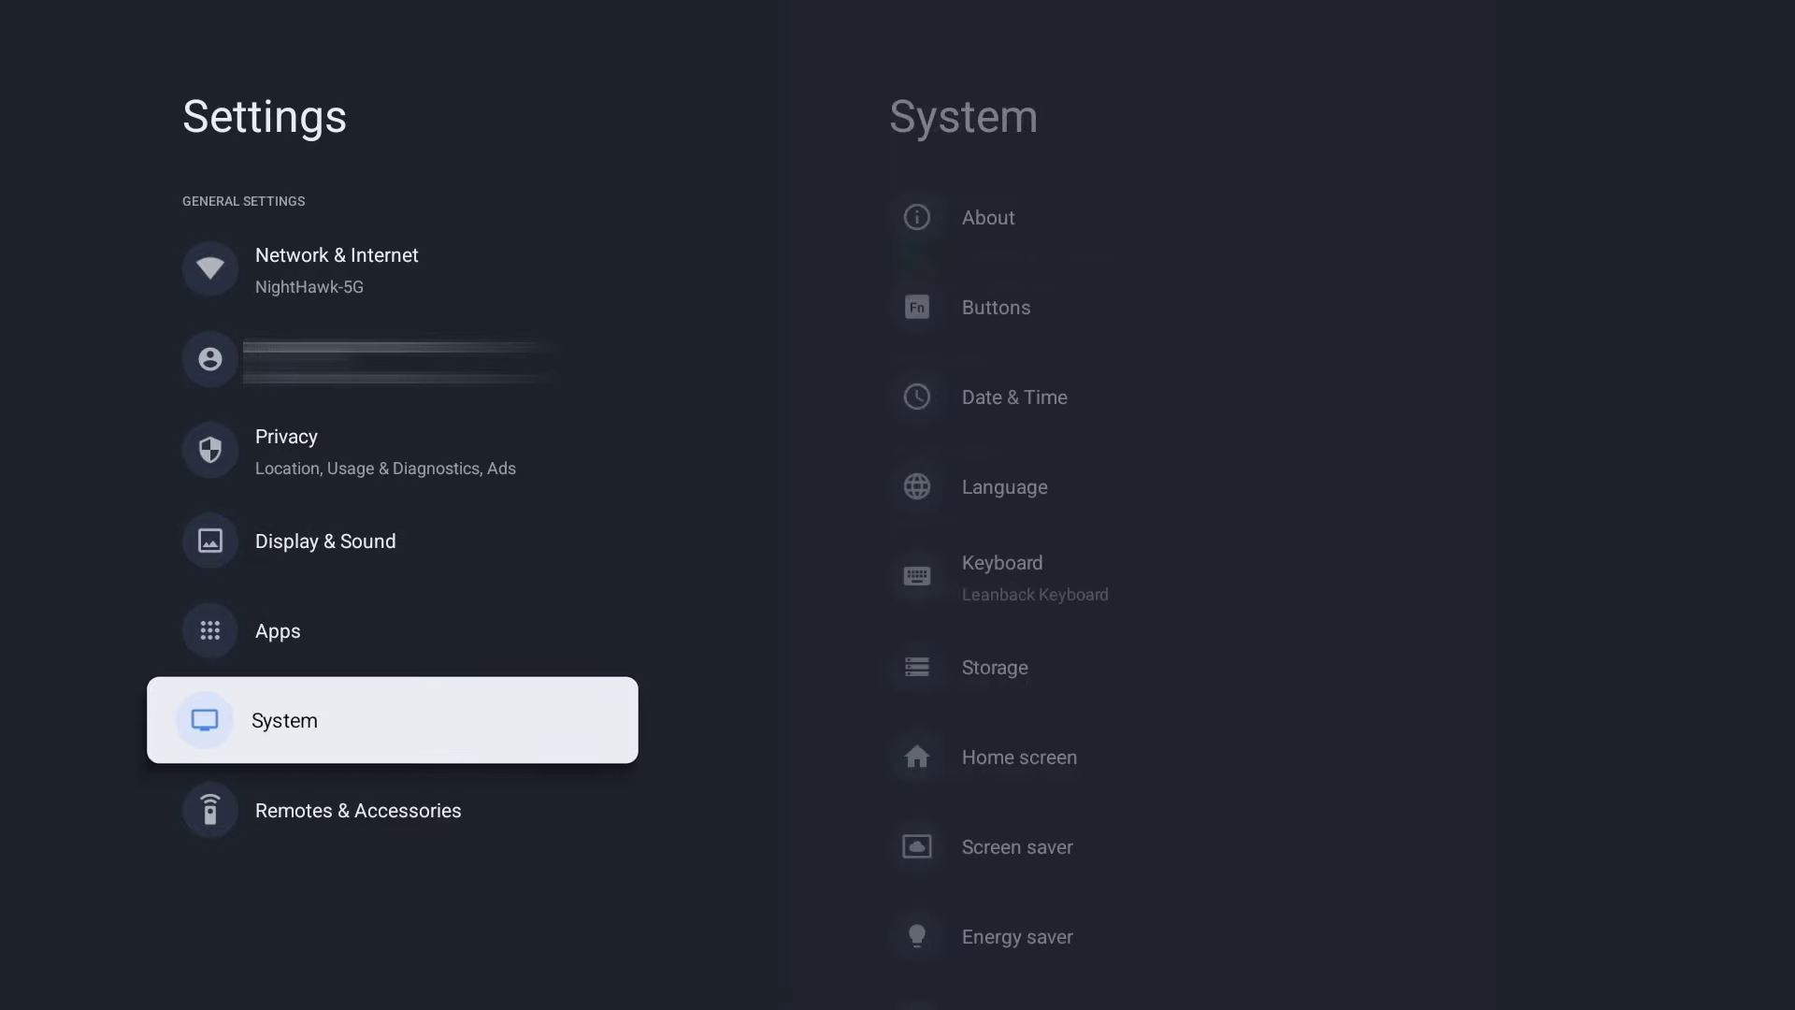
key("Right")
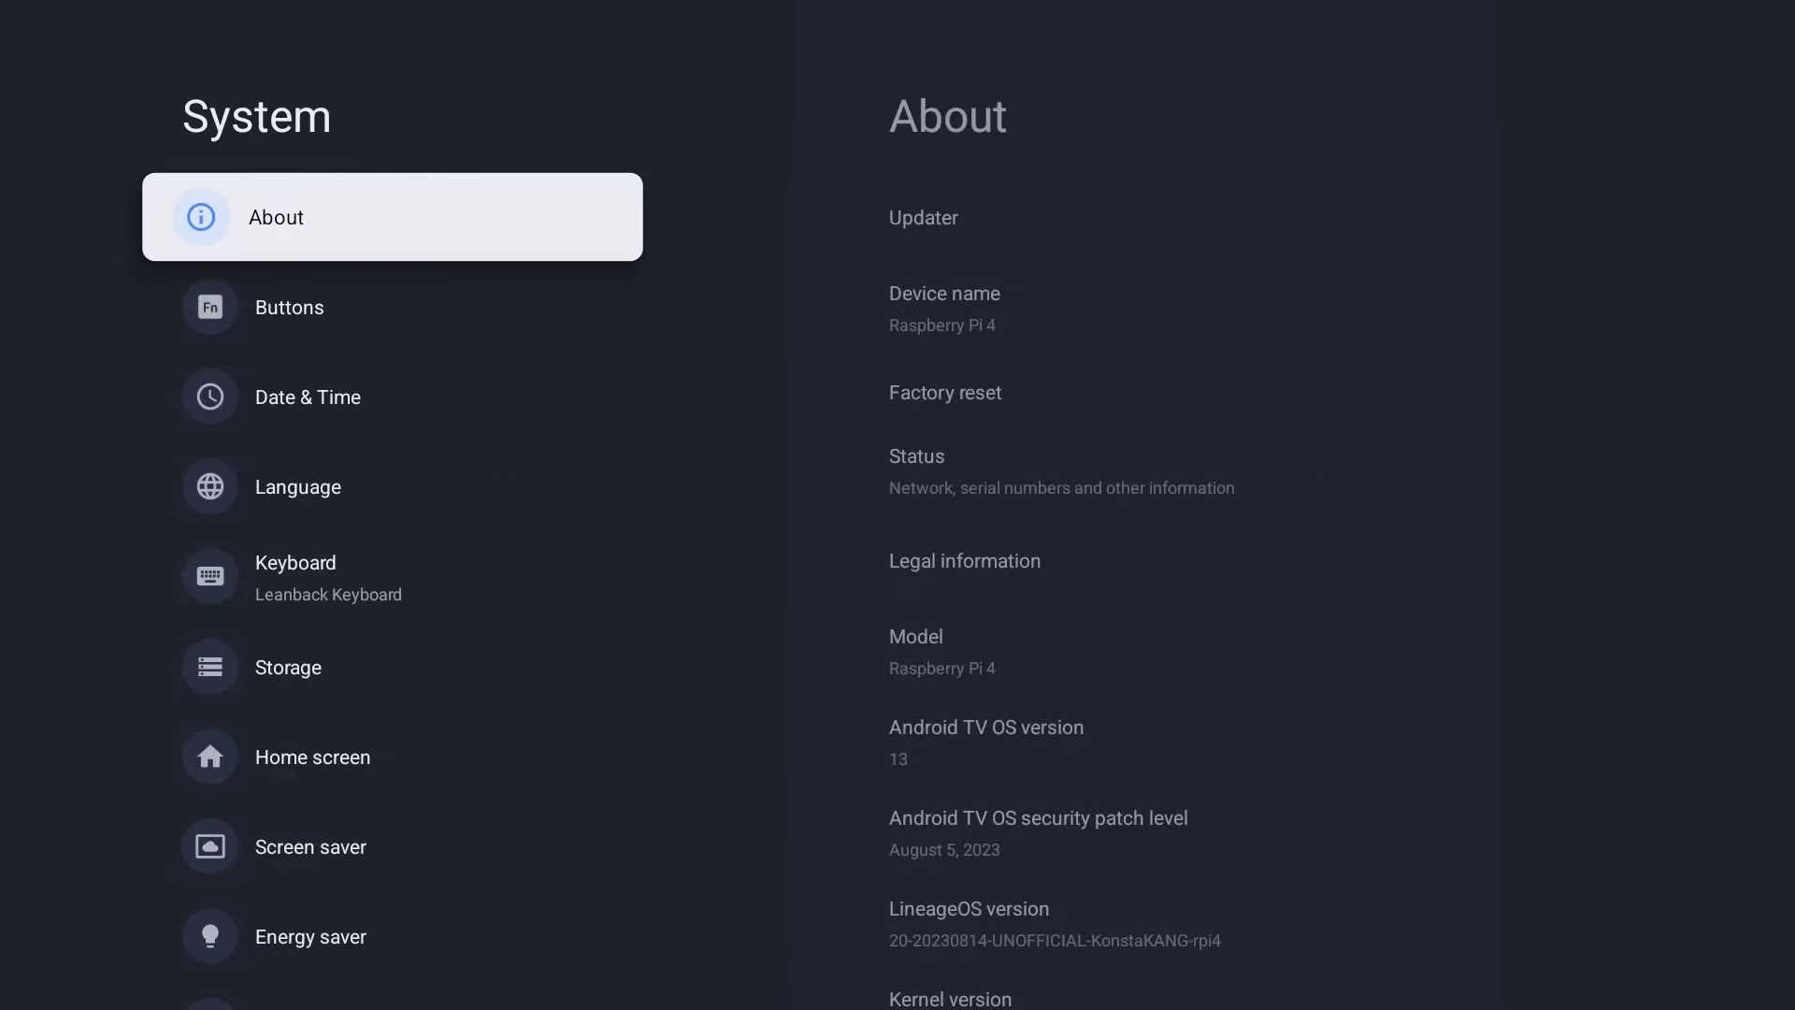
key("Down")
key("Down")
key("Down")
key("Down")
key("Down")
key("Down")
key("Down")
key("Down")
key("Down")
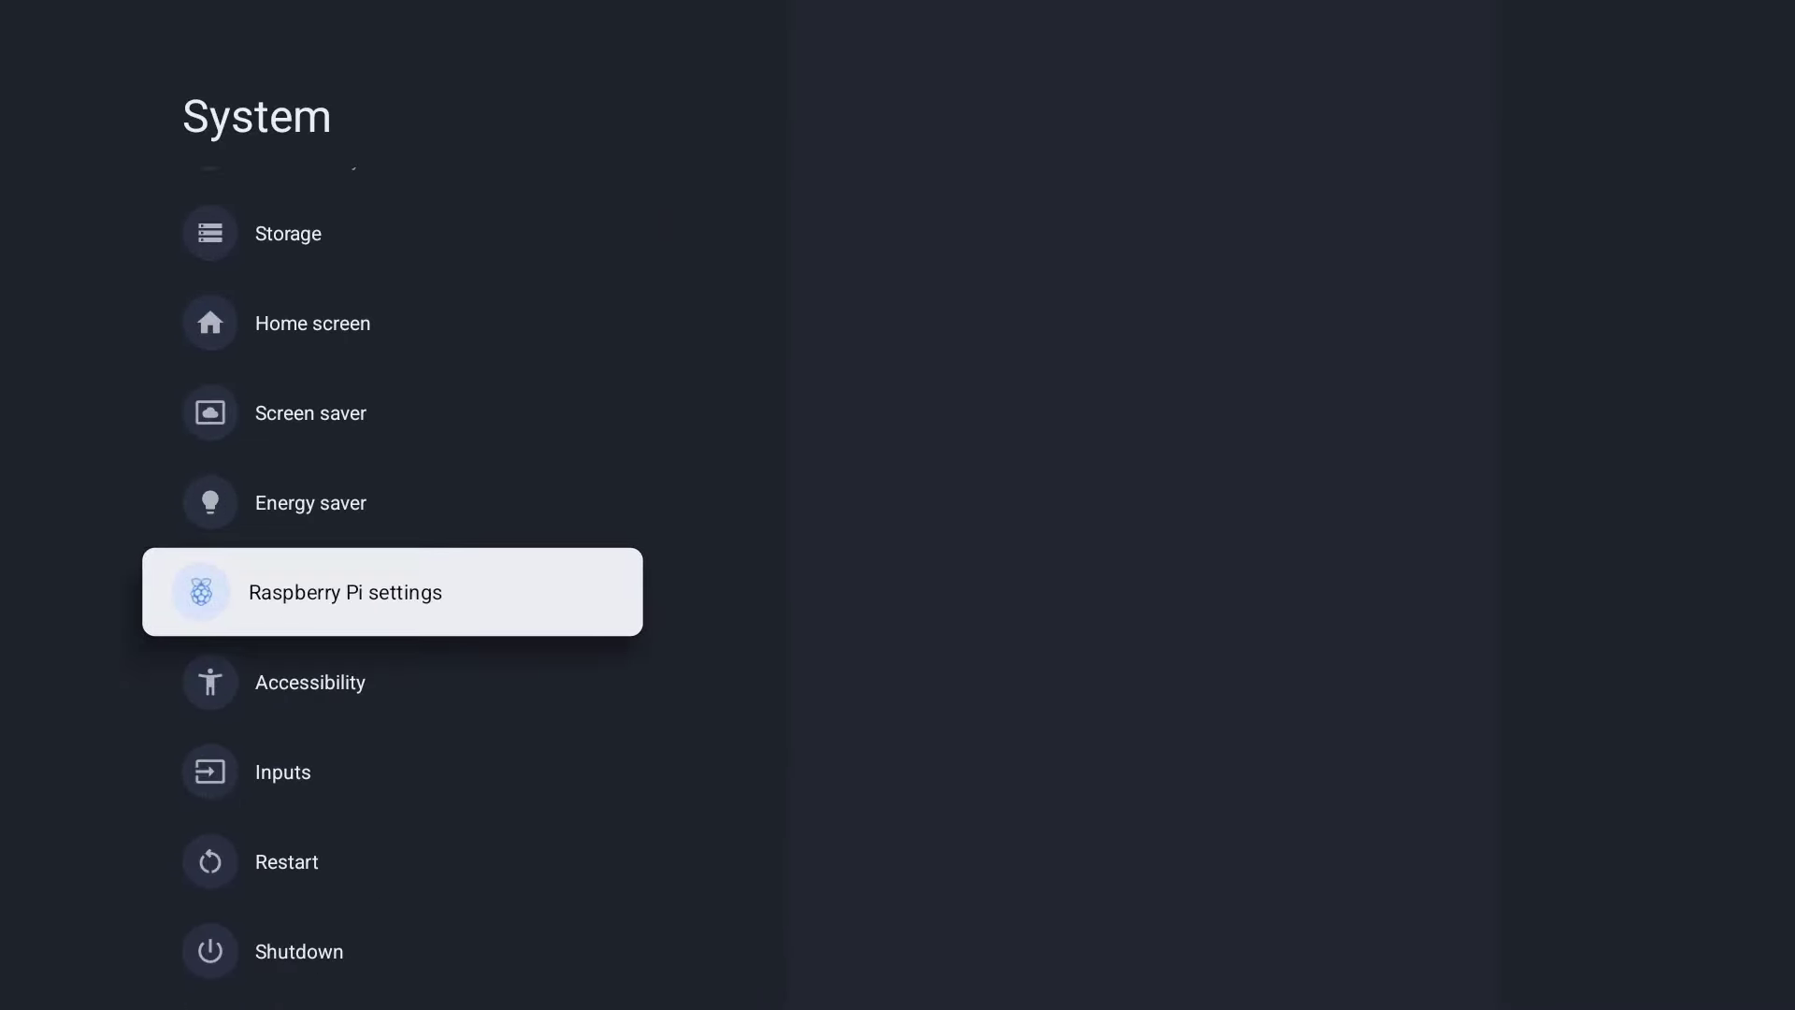
key("Return")
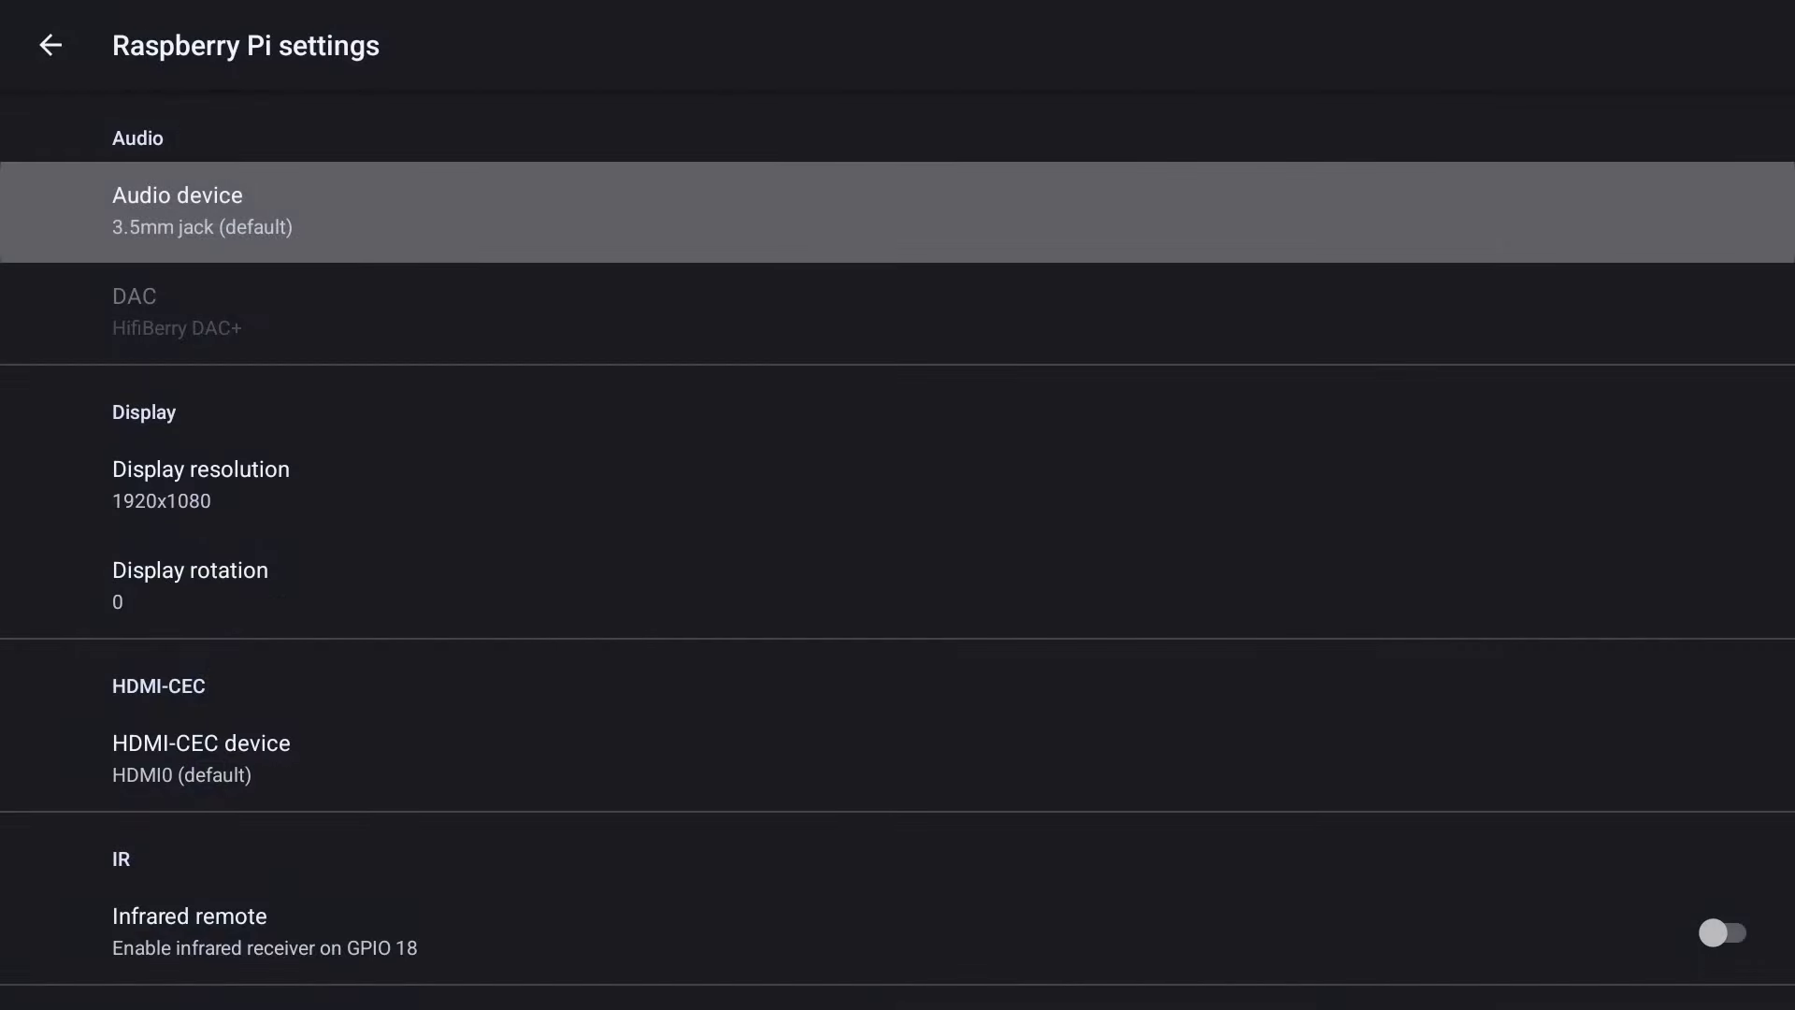
key("Return")
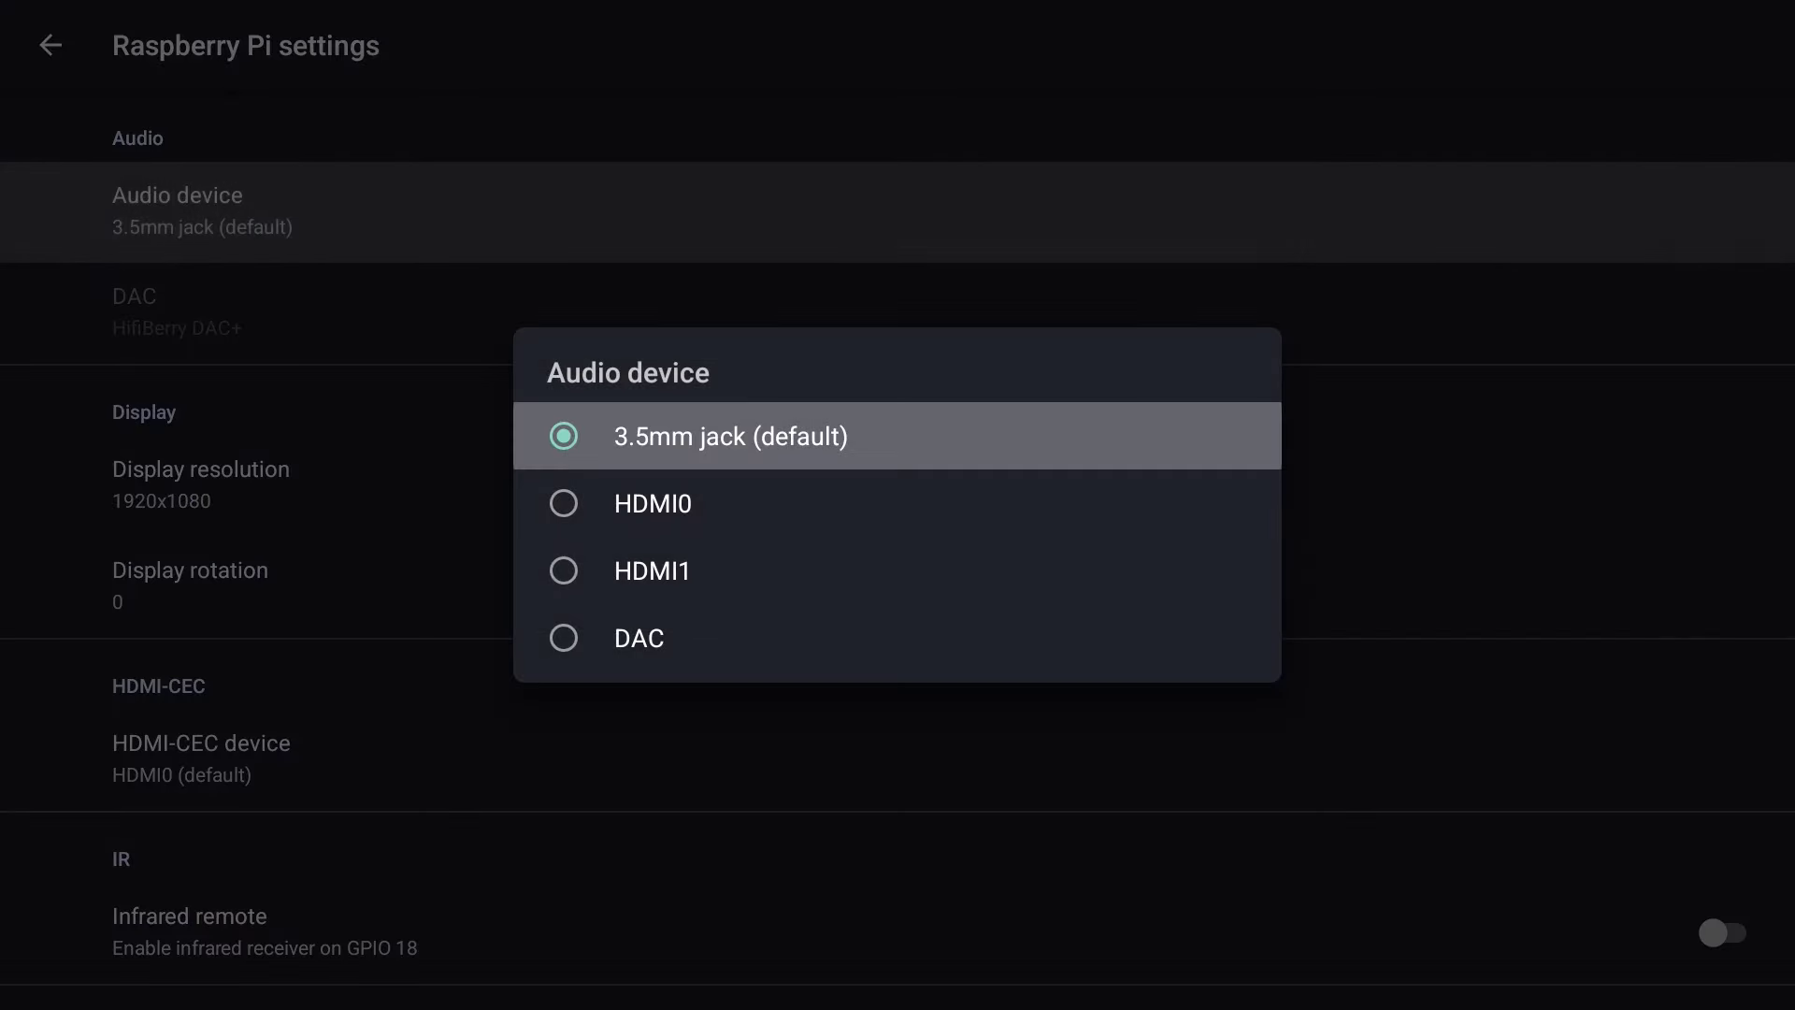
key("Down")
key("Return")
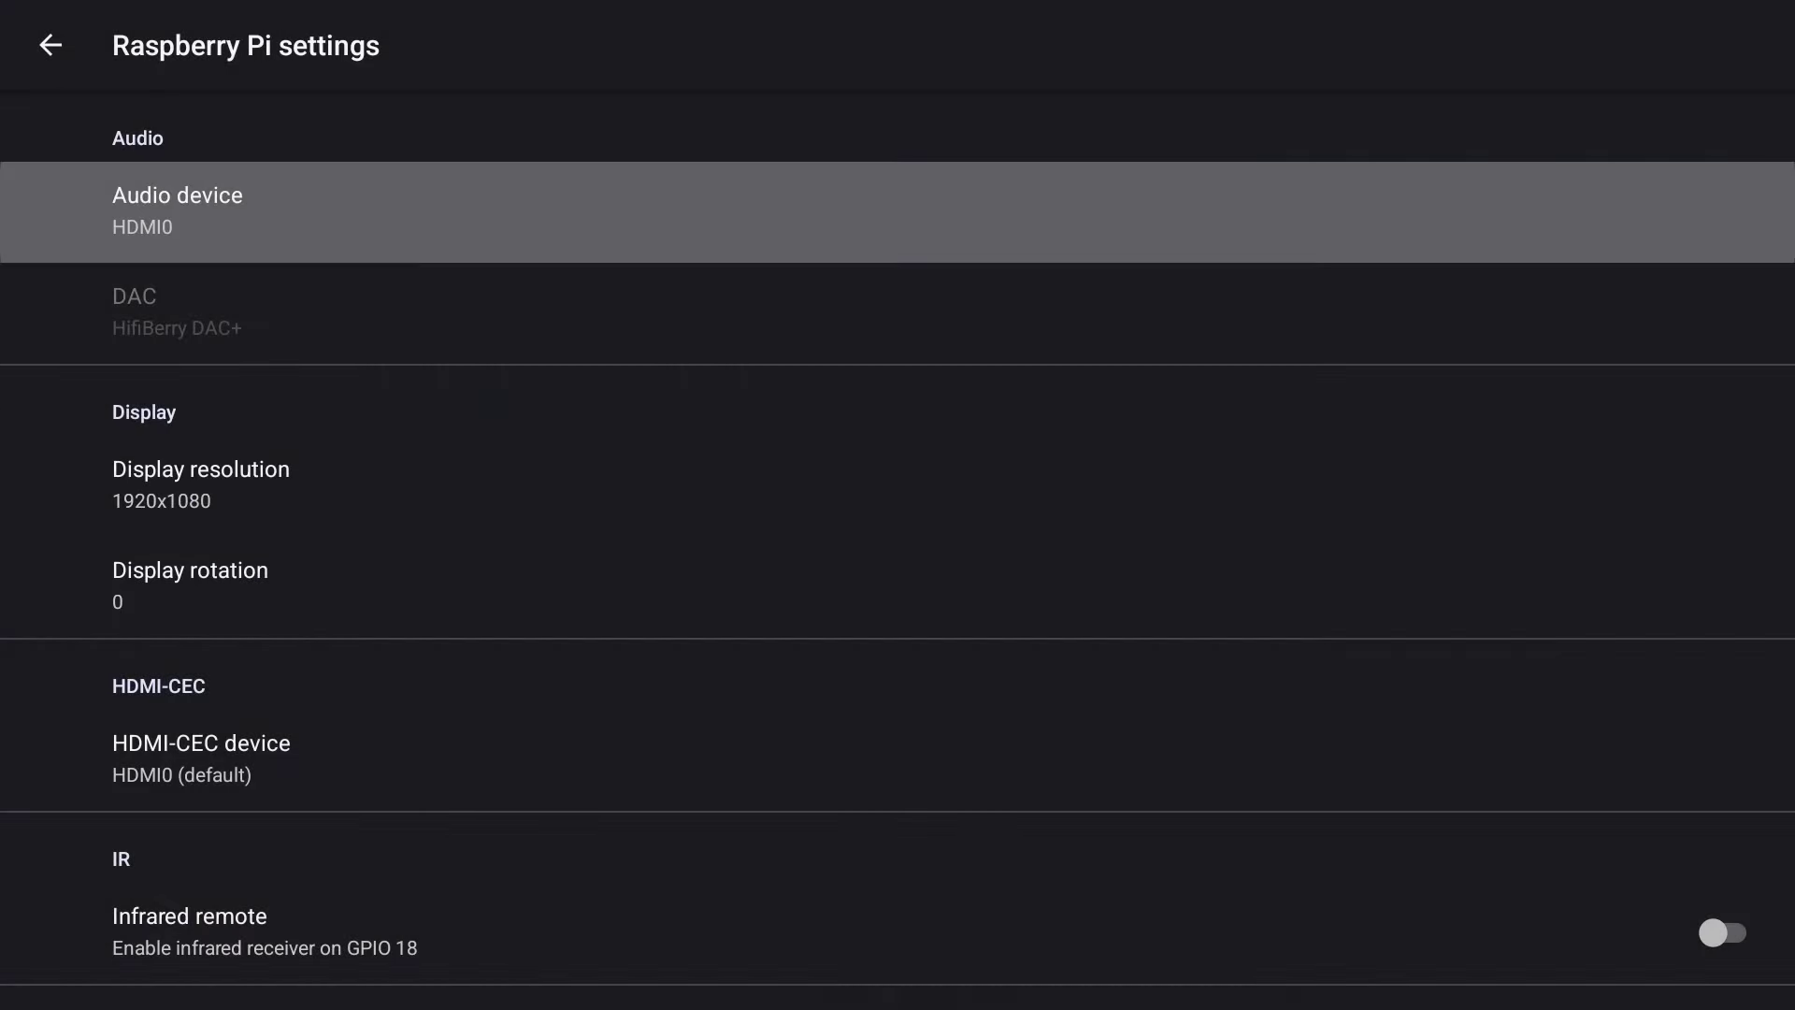
Scroll down to Maximum CPU frequency under Overclock, still at 1500 MHz
key("Down")
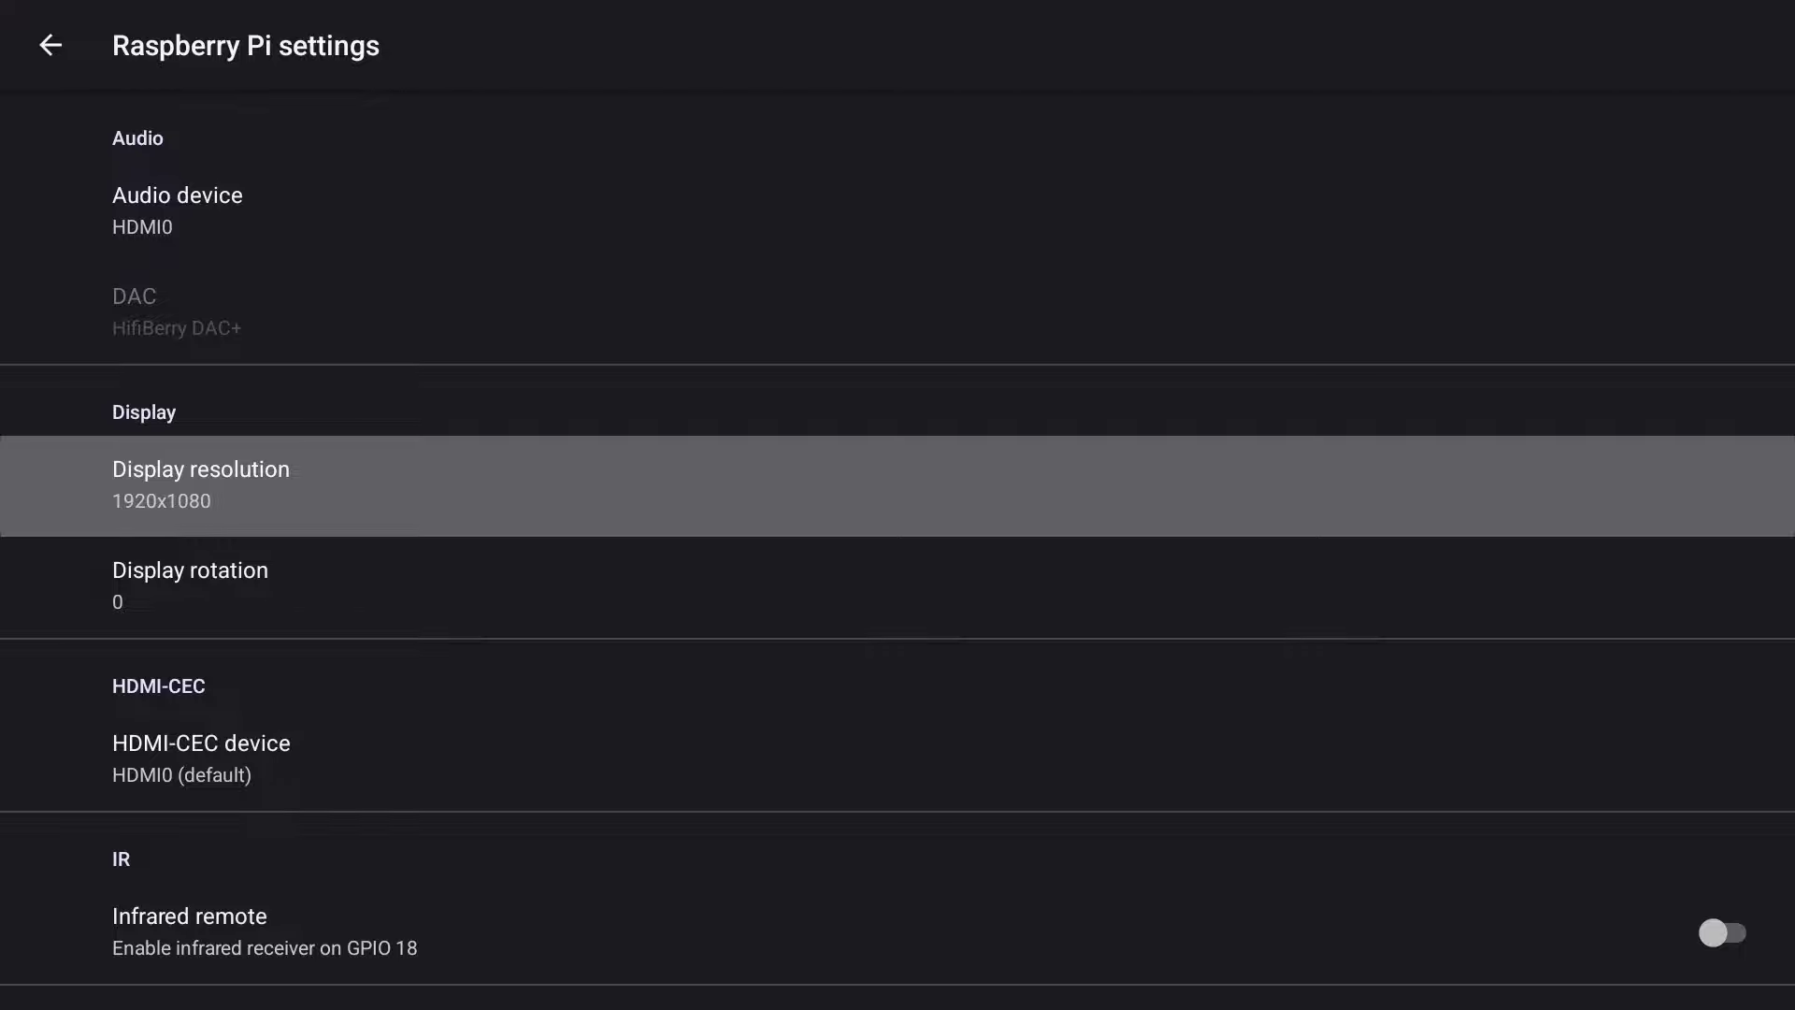
key("Down")
key("Down")
key("Down")
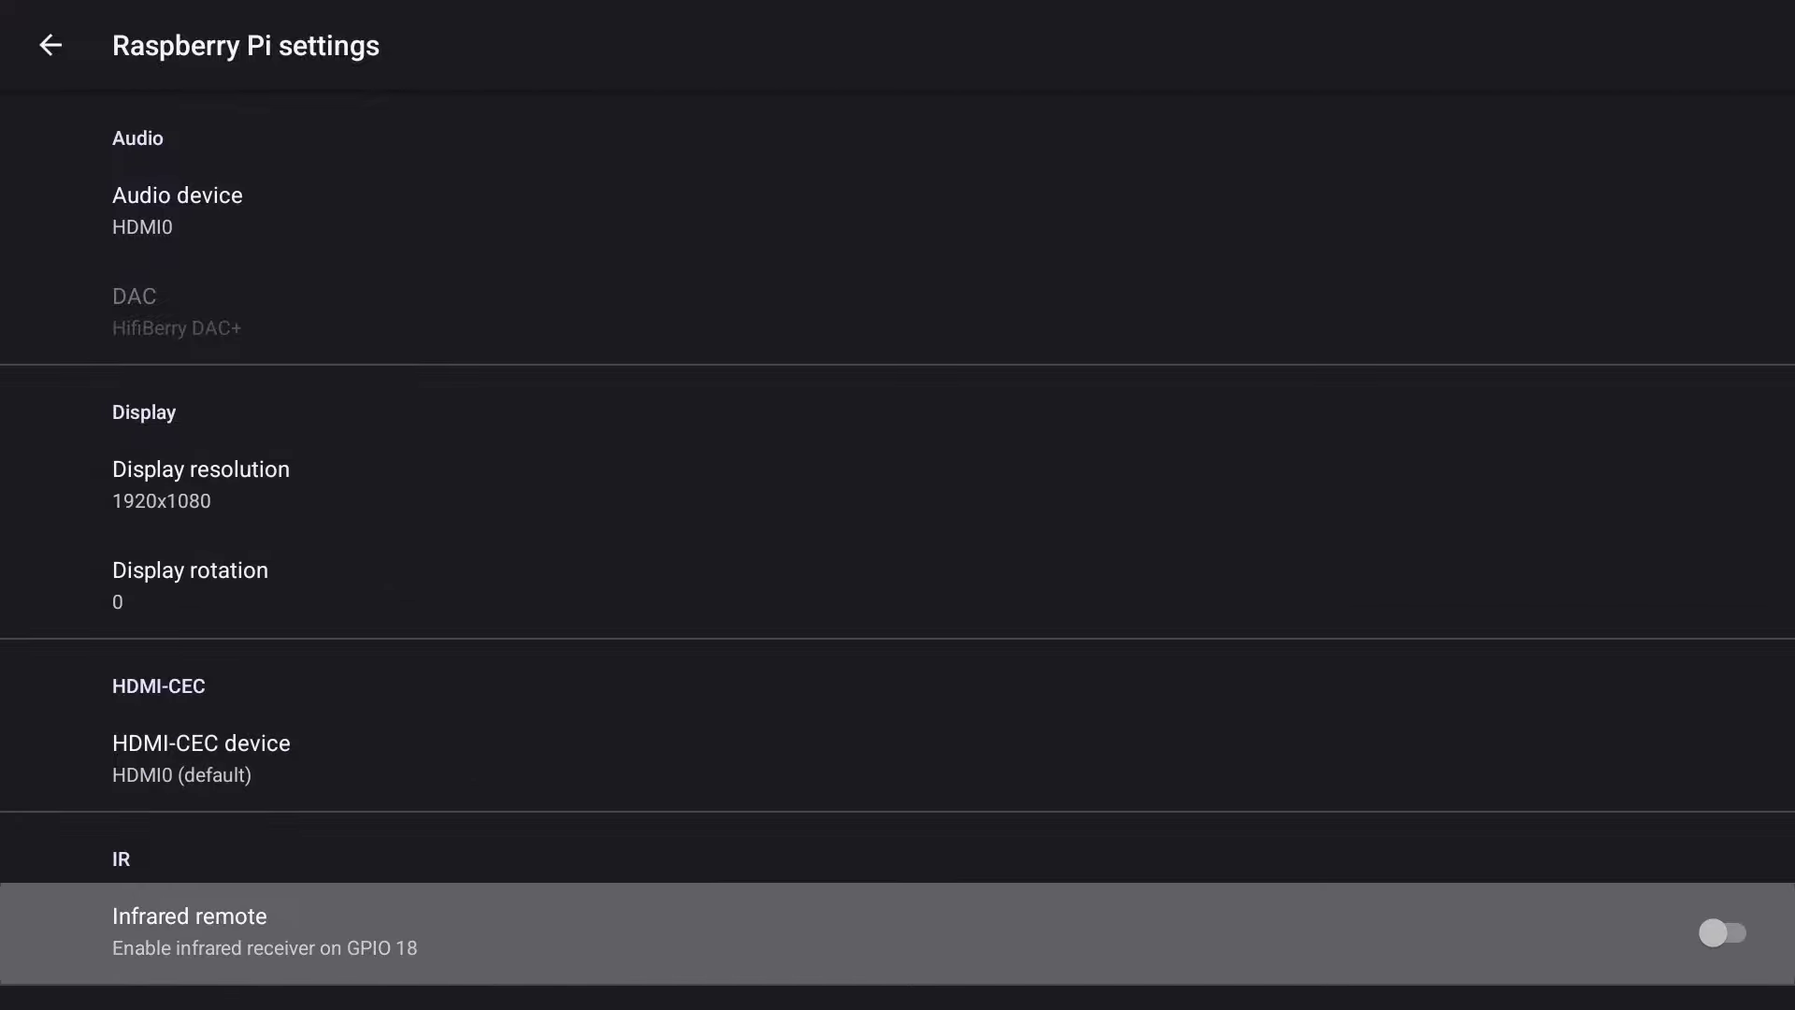
key("Down")
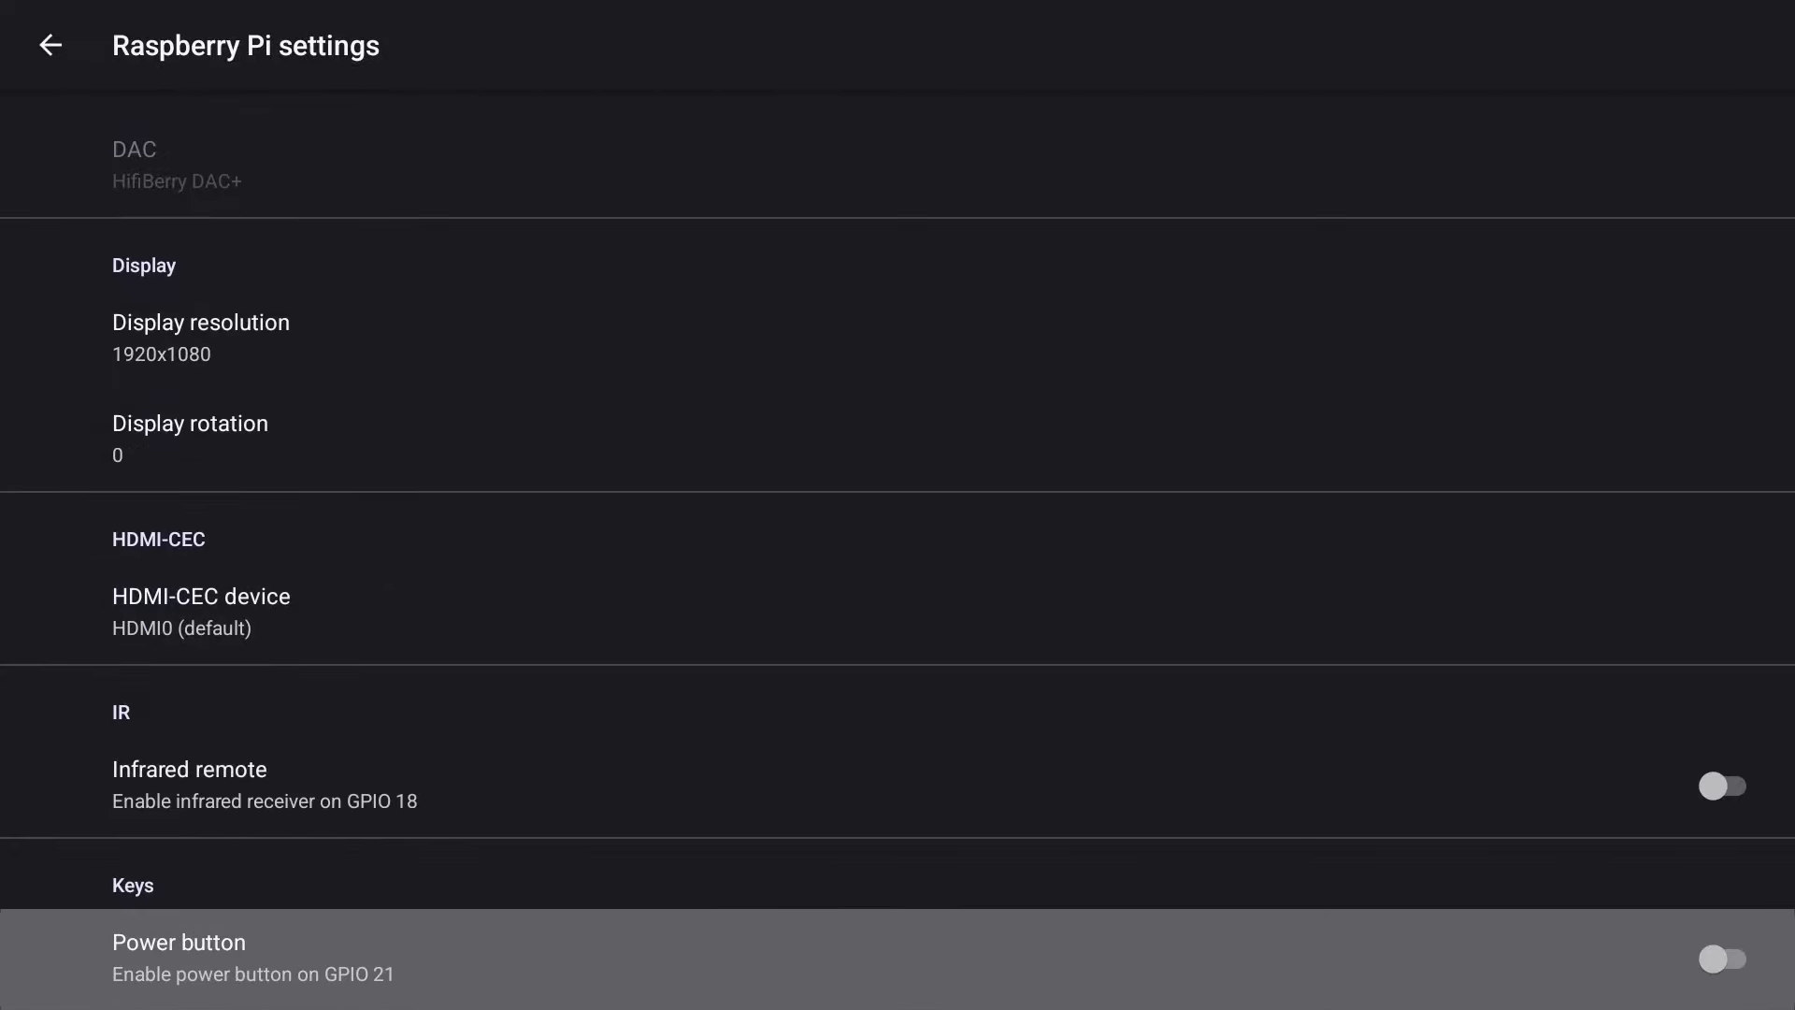
key("Down")
key("Down")
key("Down")
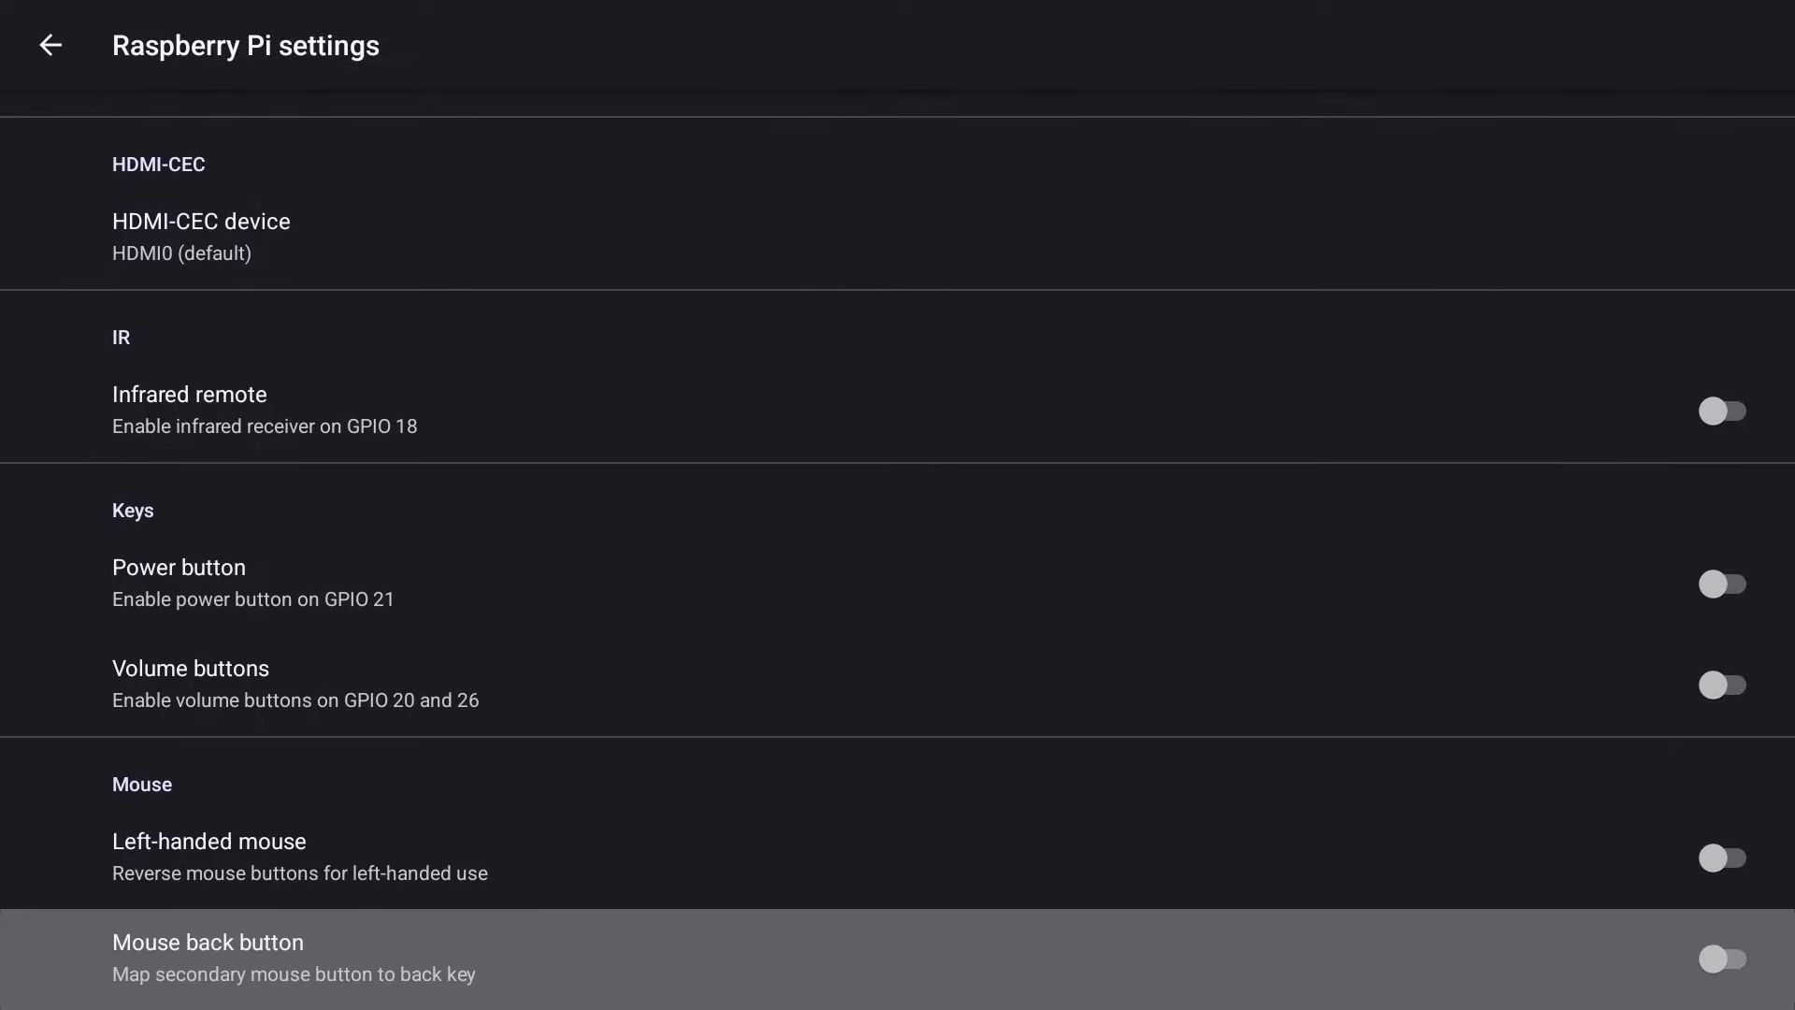
key("Down")
Set Maximum CPU frequency to 2000 MHz and the CPU governor to performance
key("Return")
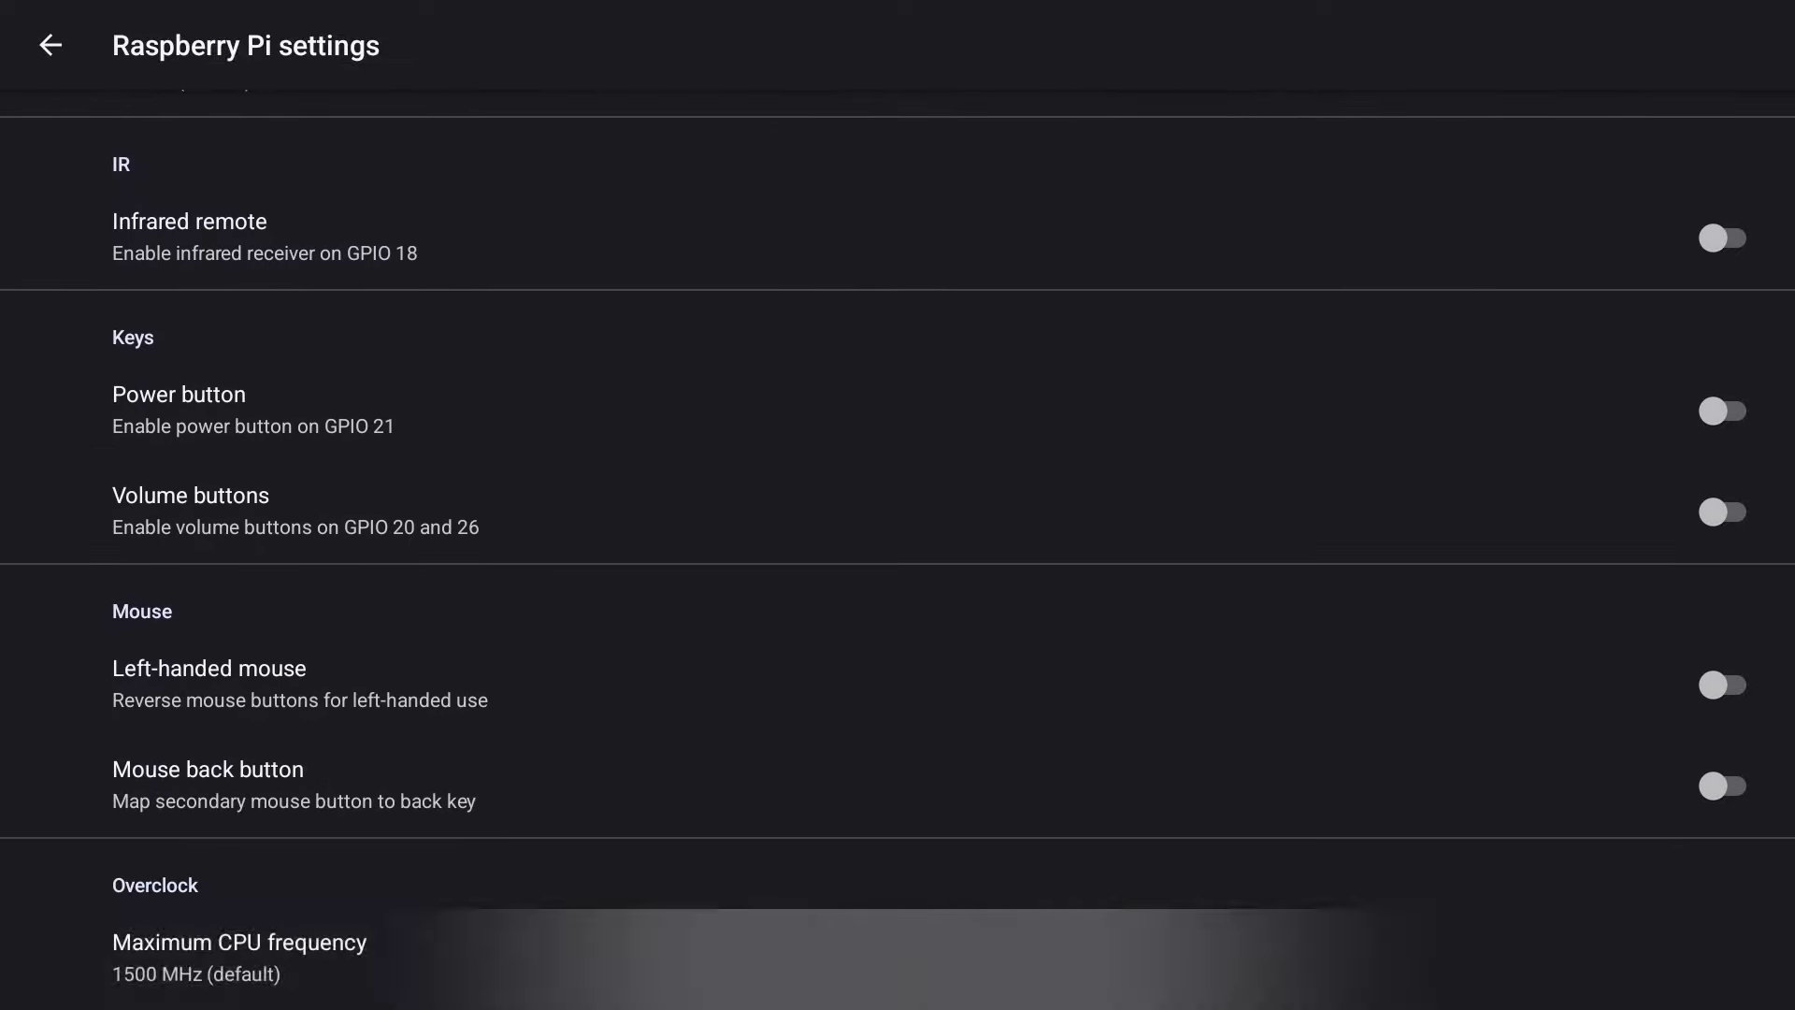
key("Down")
key("Down")
key("Down")
key("Down")
key("Down")
key("Return")
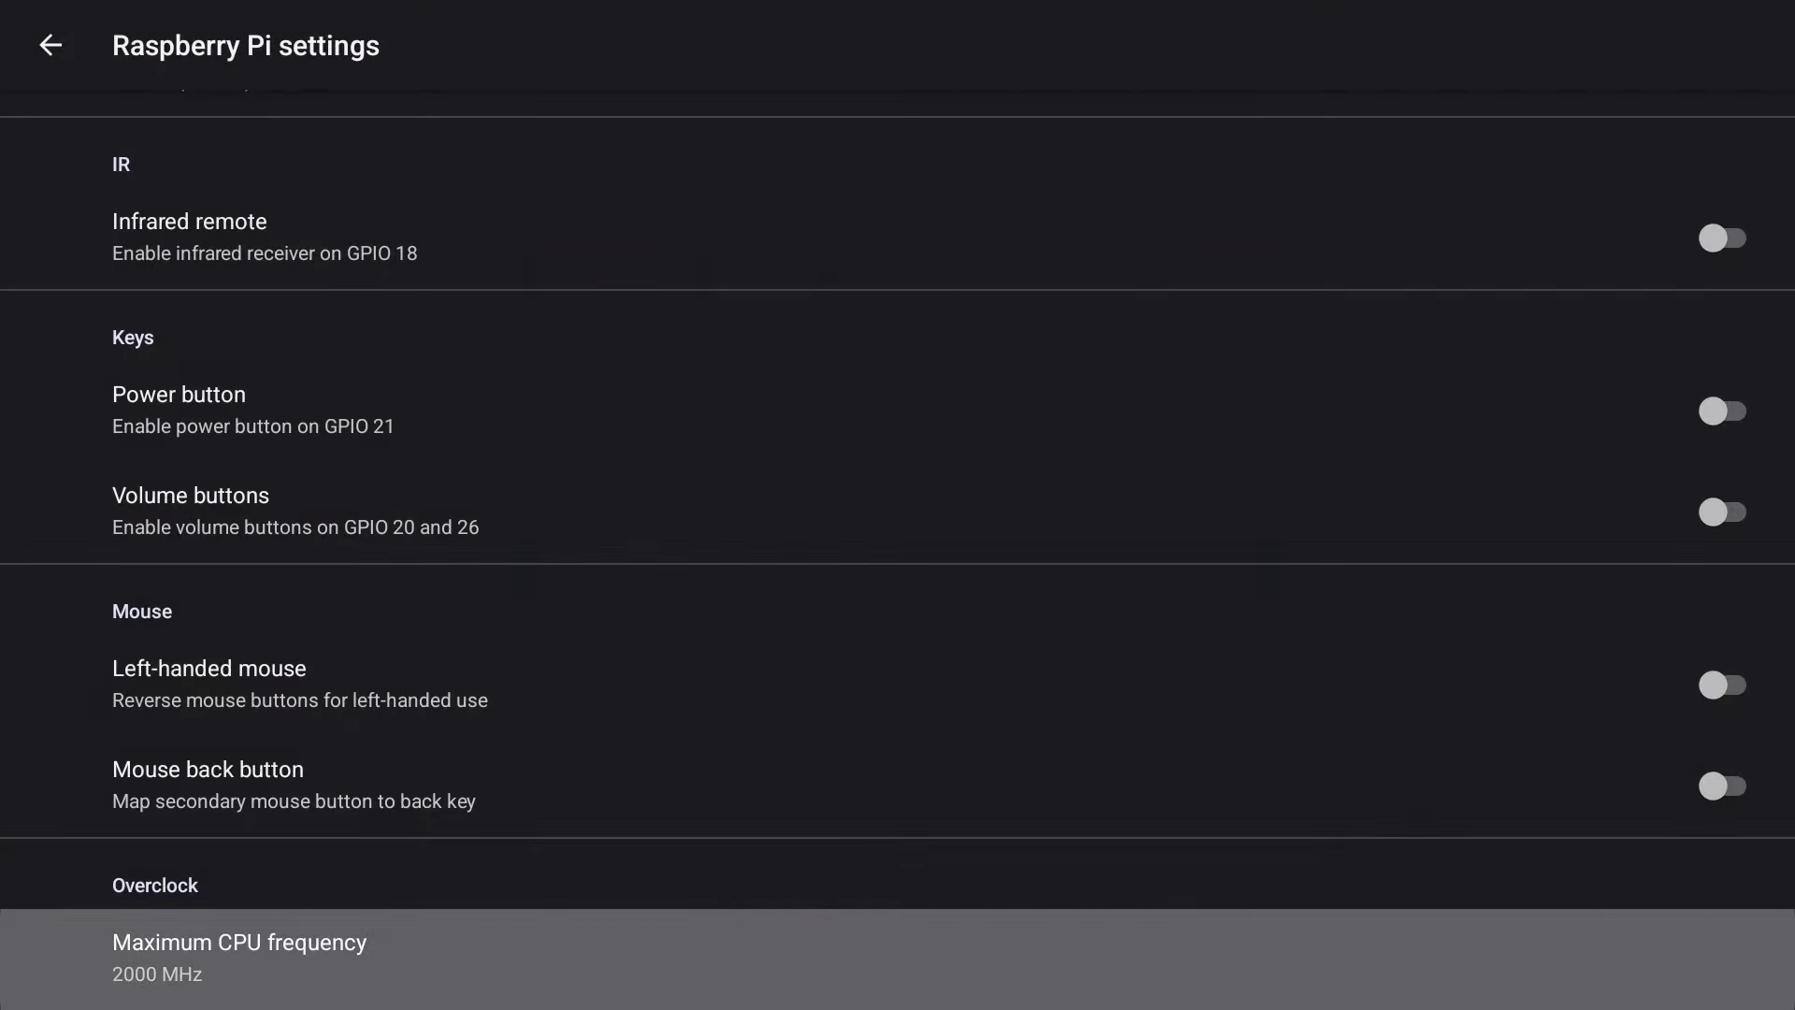
key("Down")
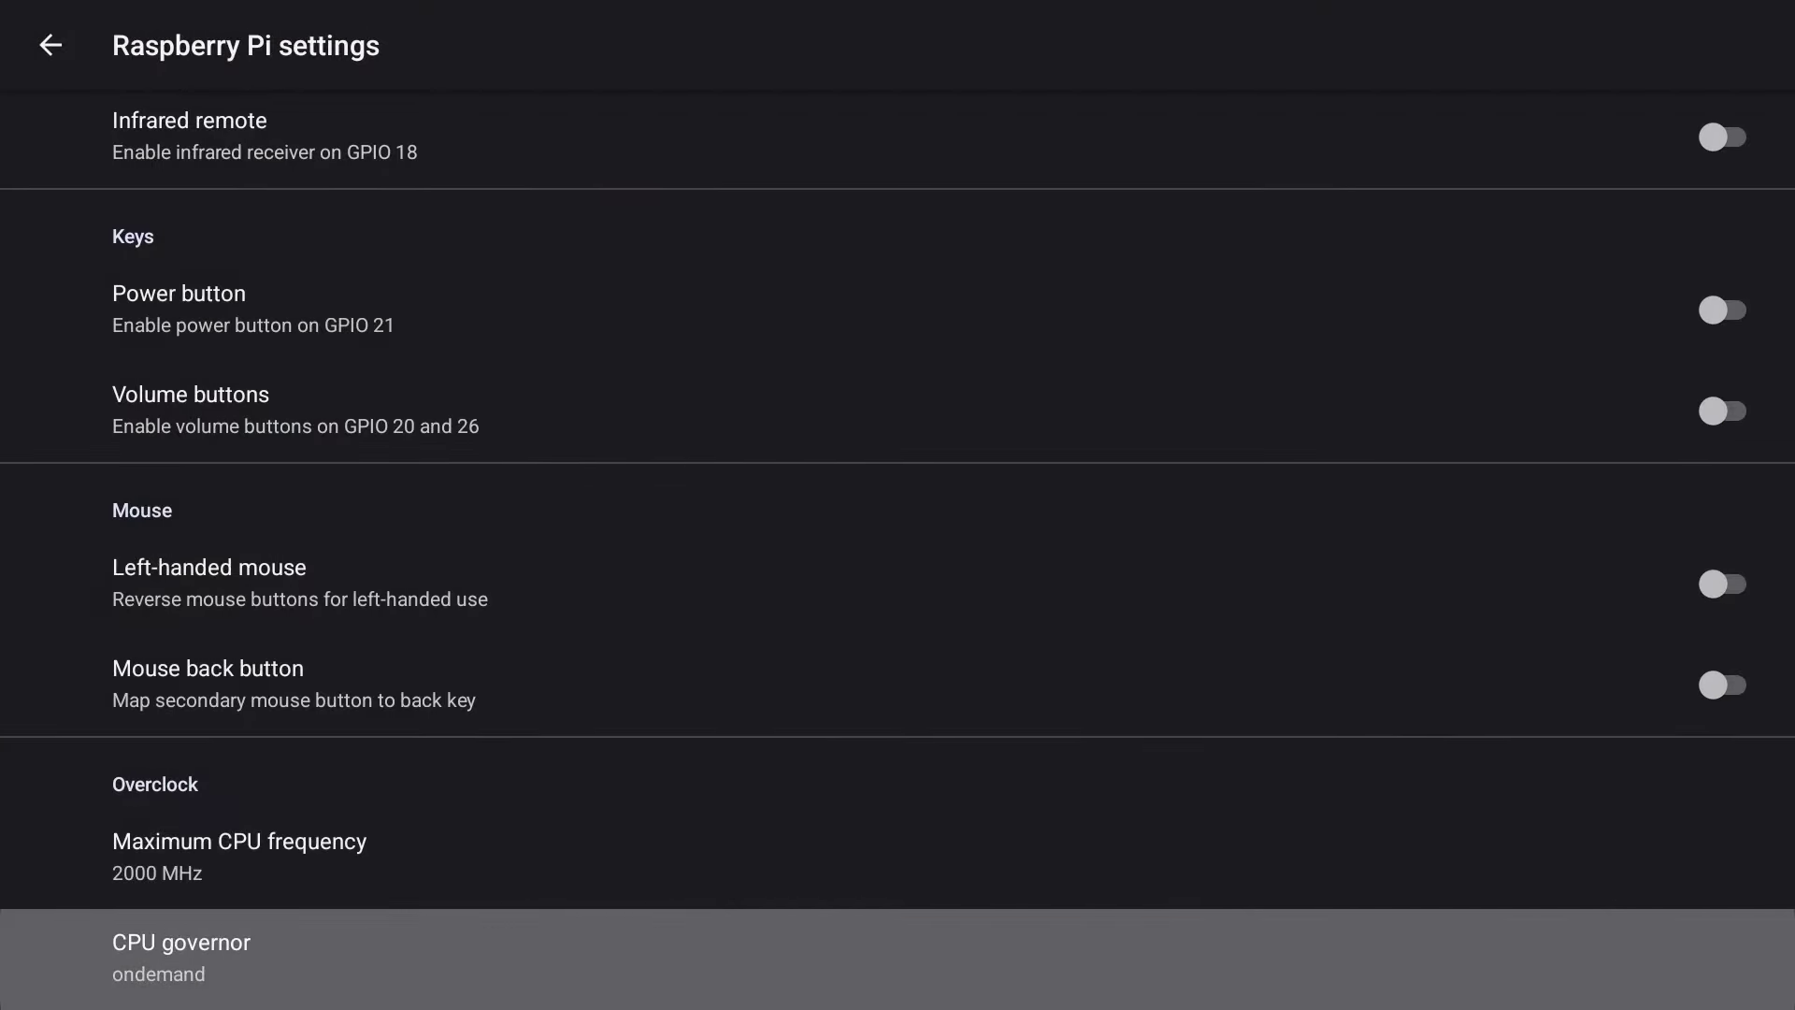
key("Return")
key("Down")
key("Down")
key("Down")
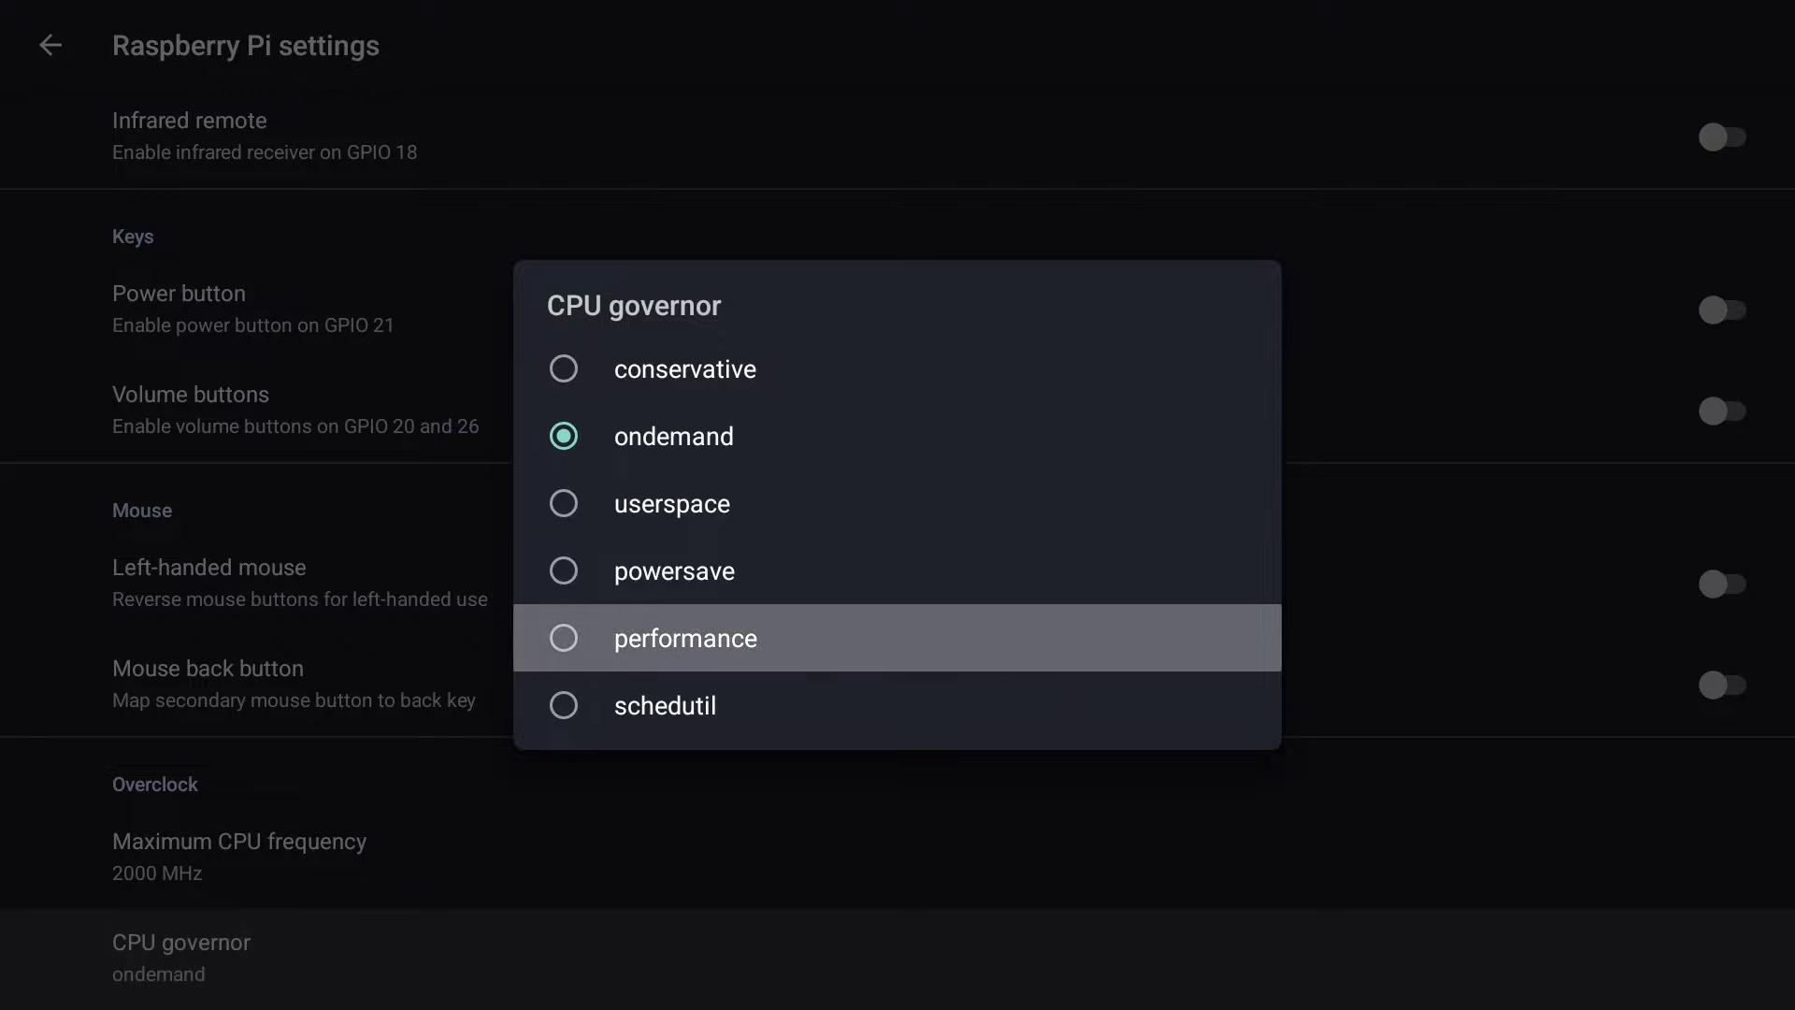
key("Return")
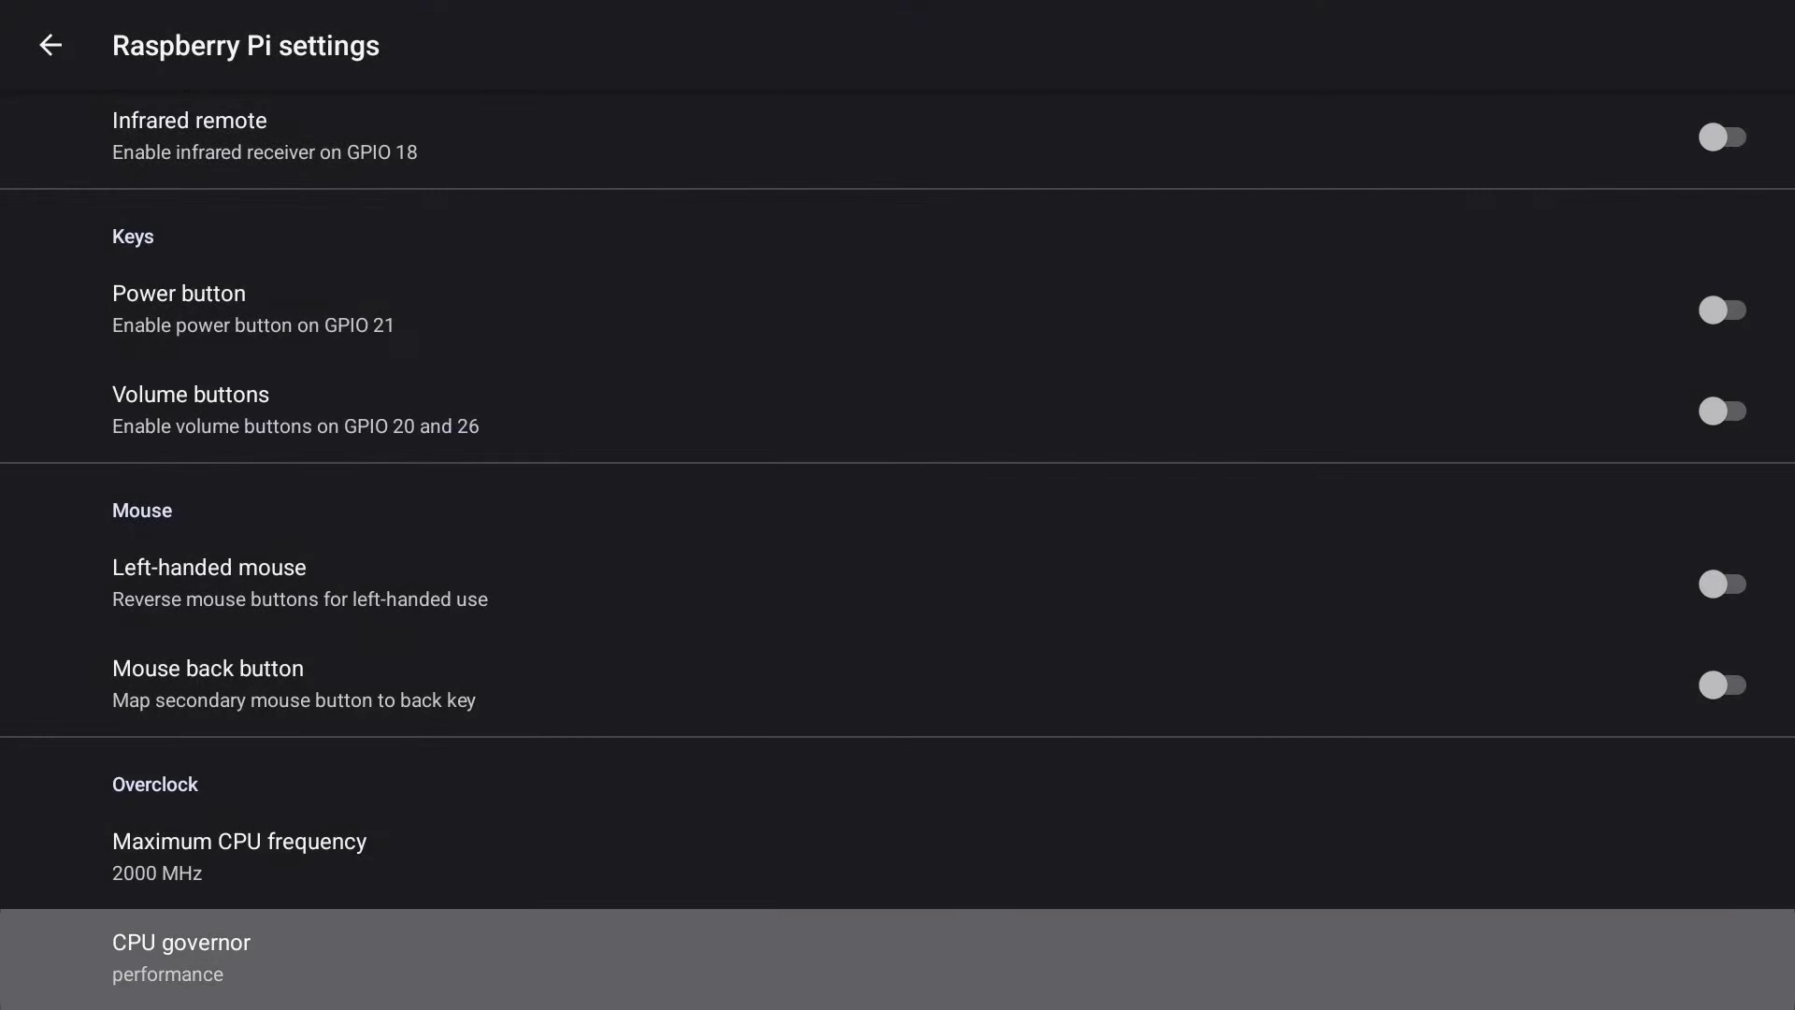
Leave Raspberry Pi settings and return to the System list
key("Down")
key("Down")
key("Down")
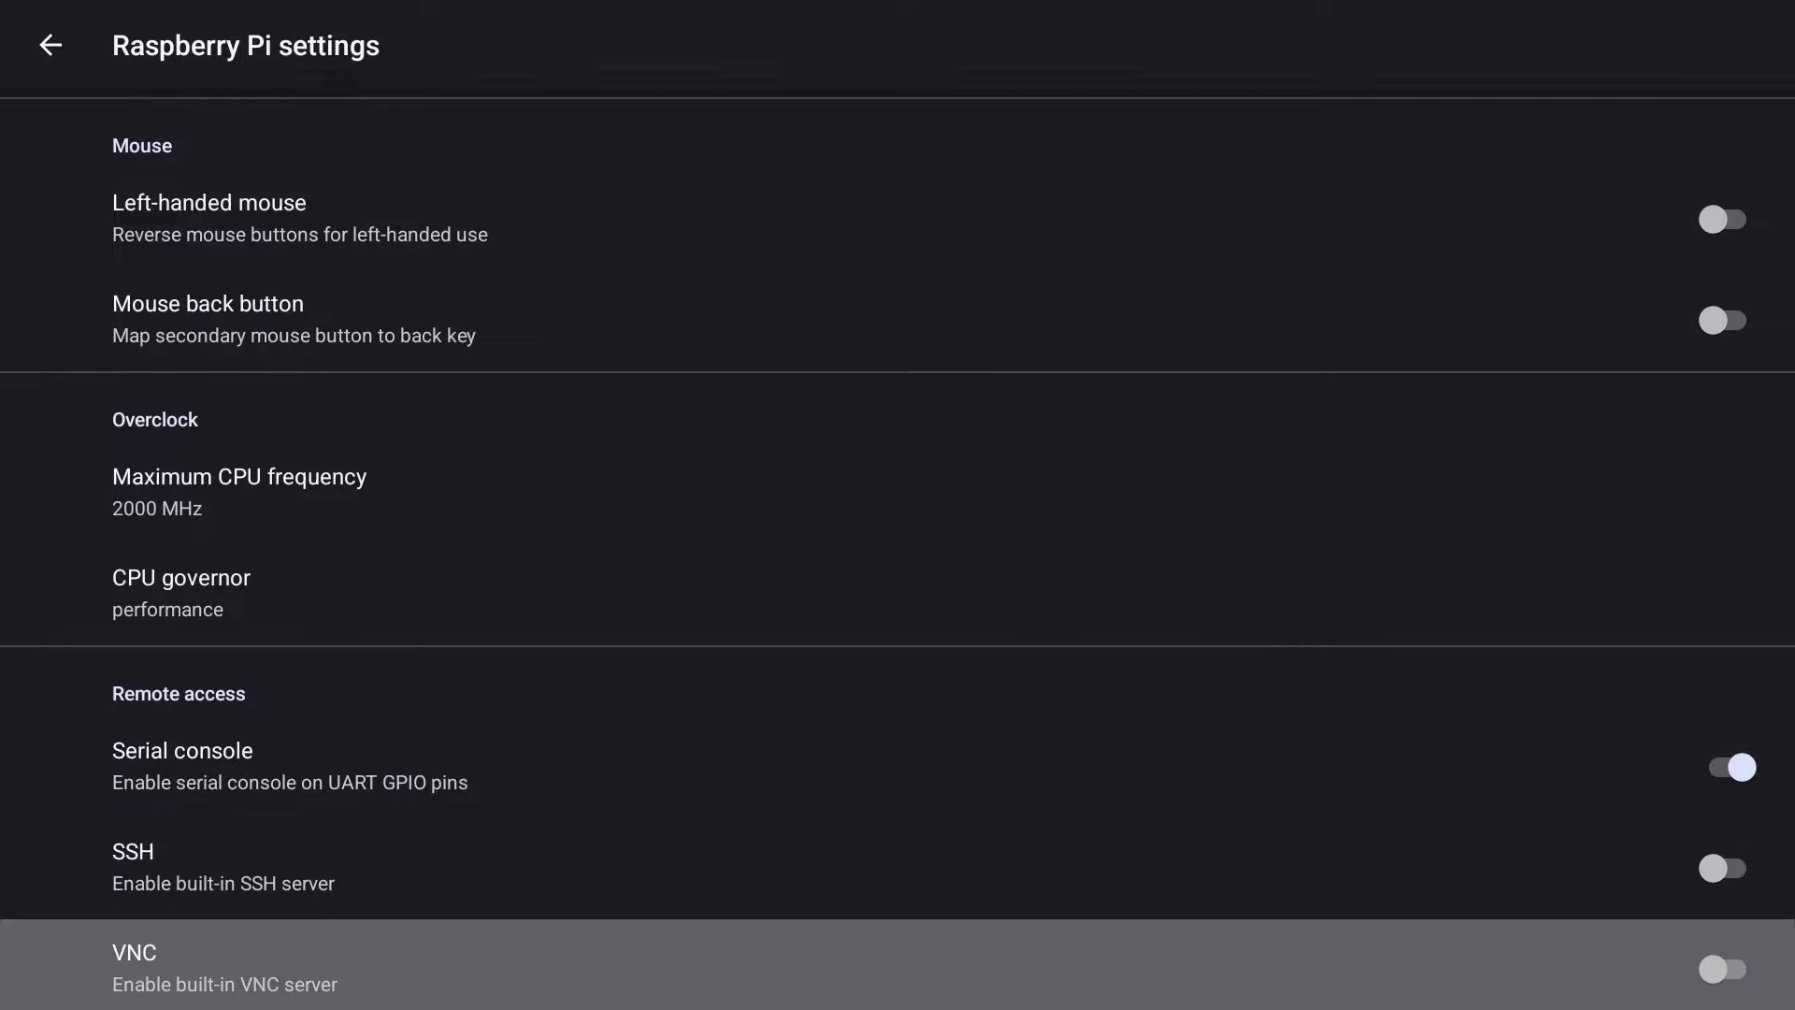
key("Down")
key("Down")
key("Down")
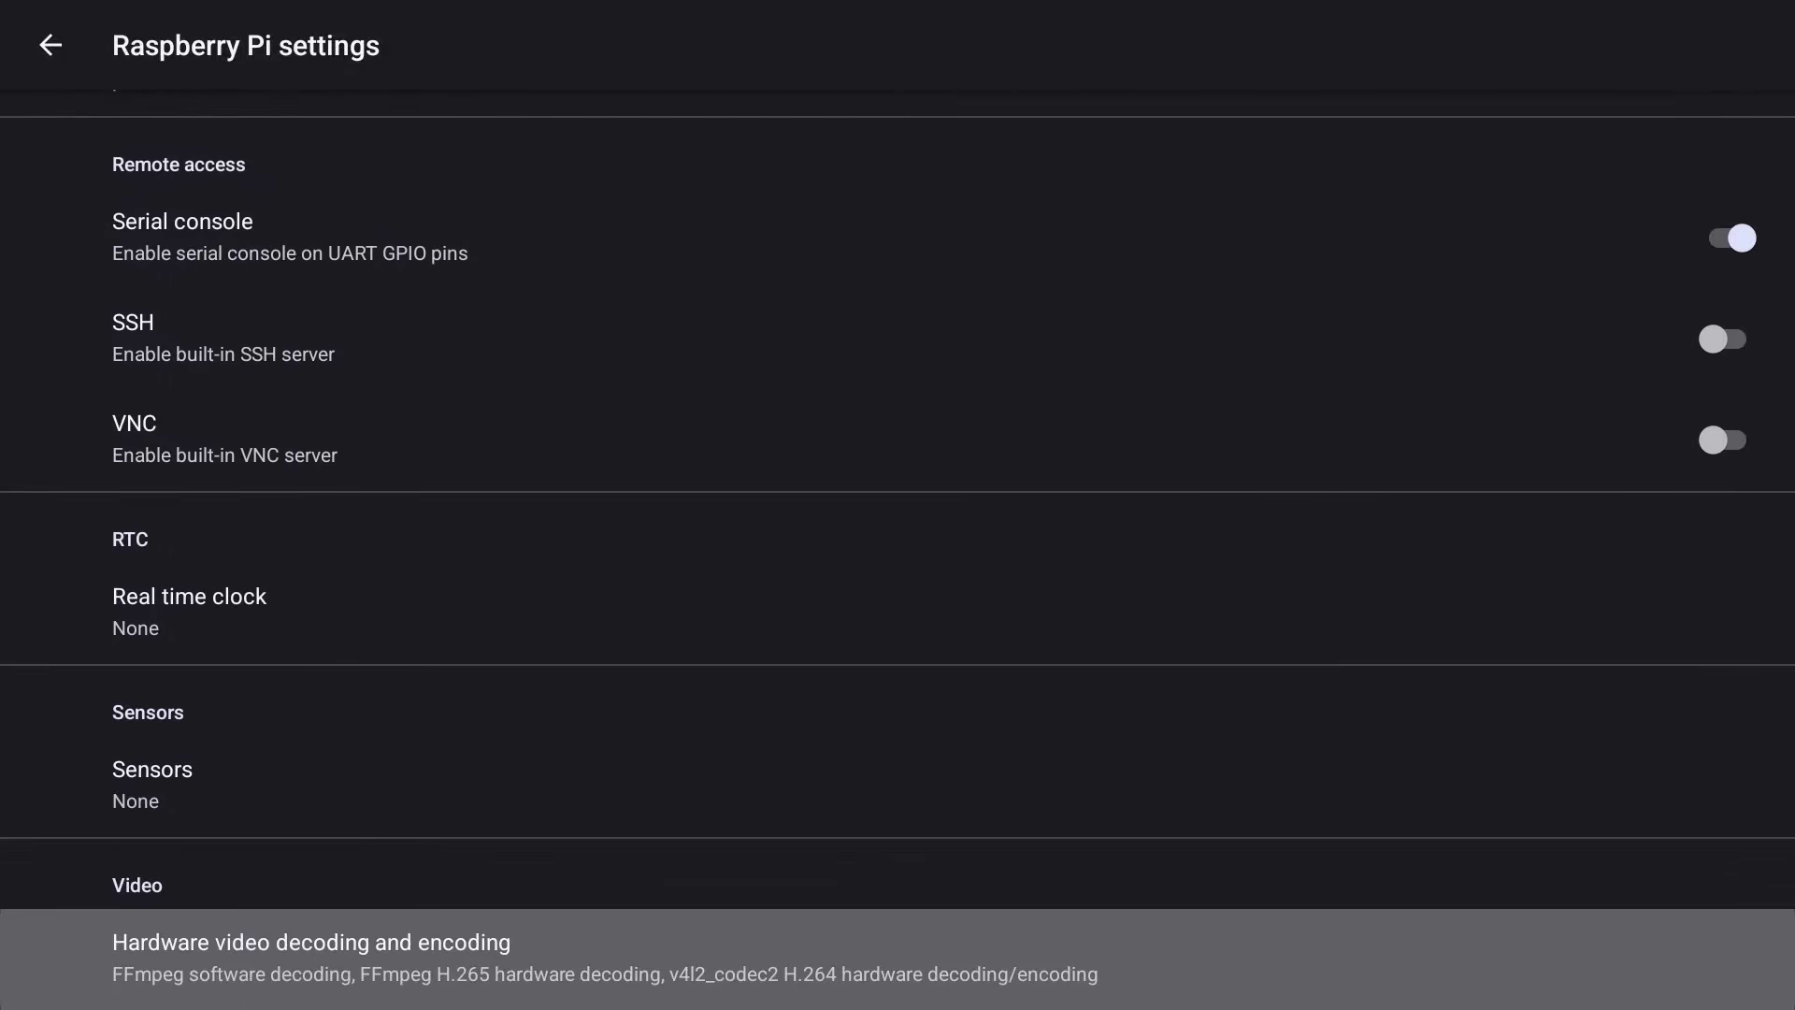
key("Escape")
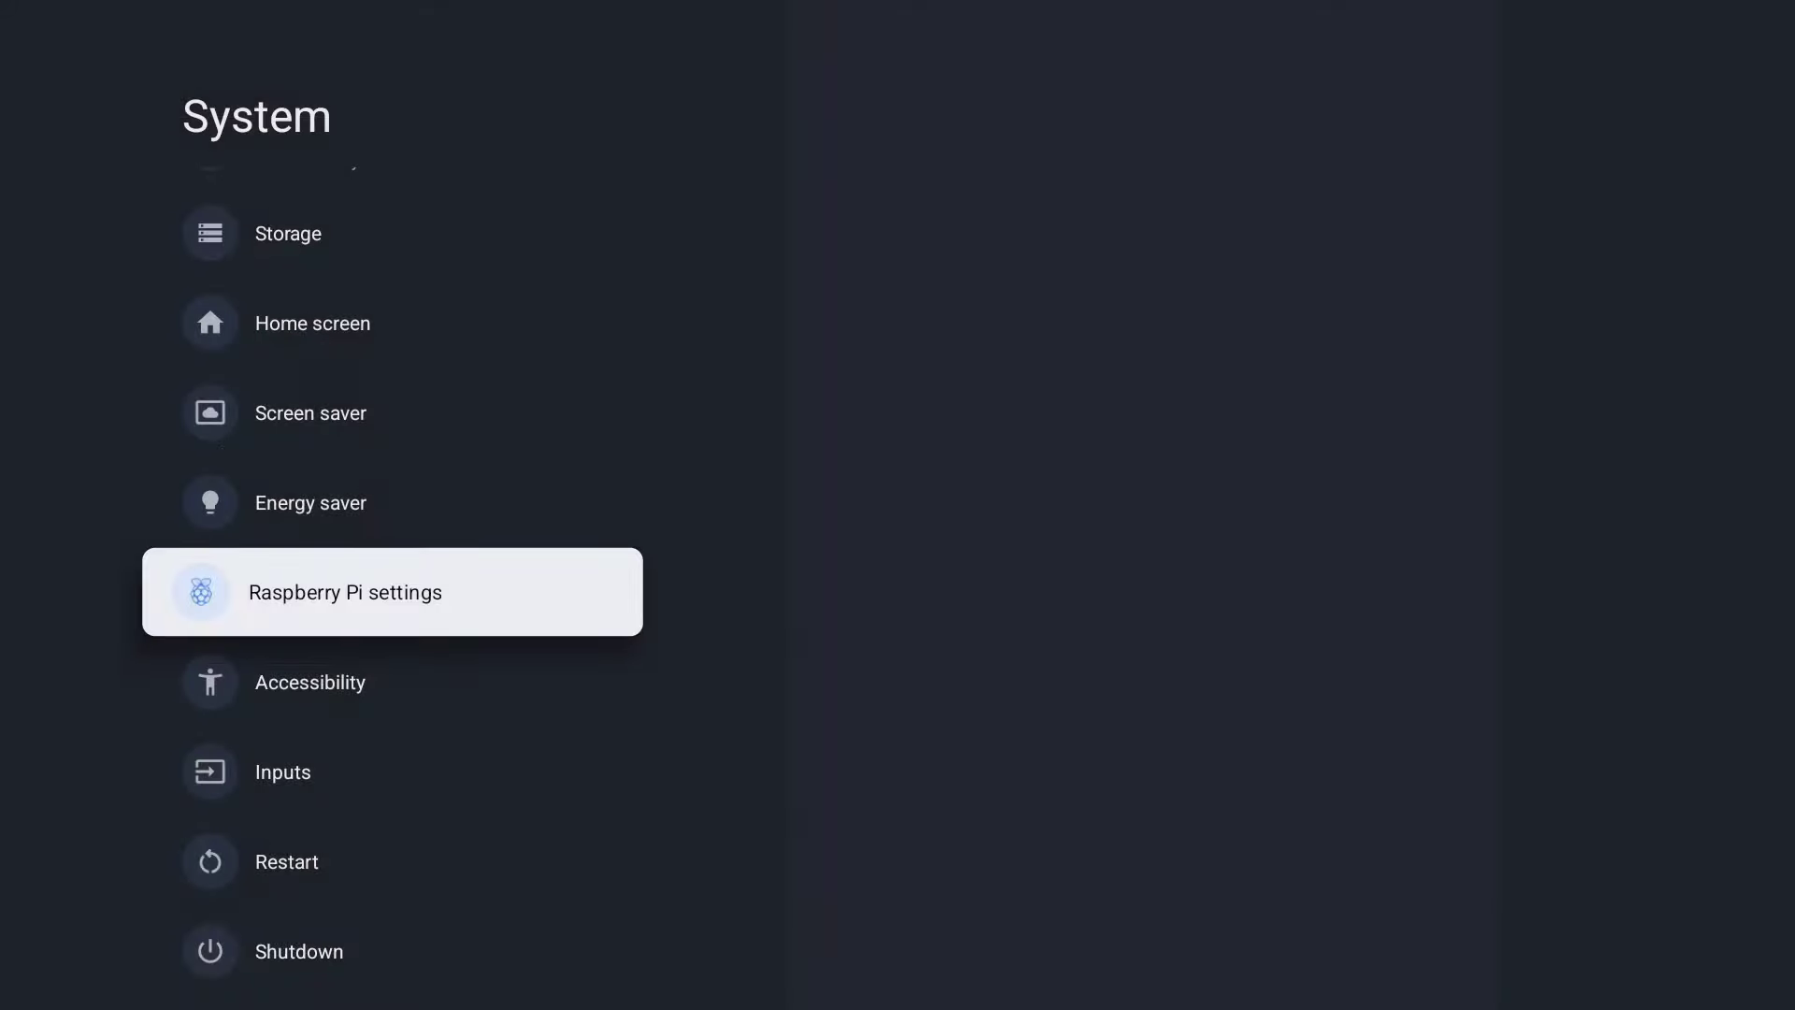
Restart the device from System and wait for the Google TV home screen
key("Down")
key("Down")
key("Down")
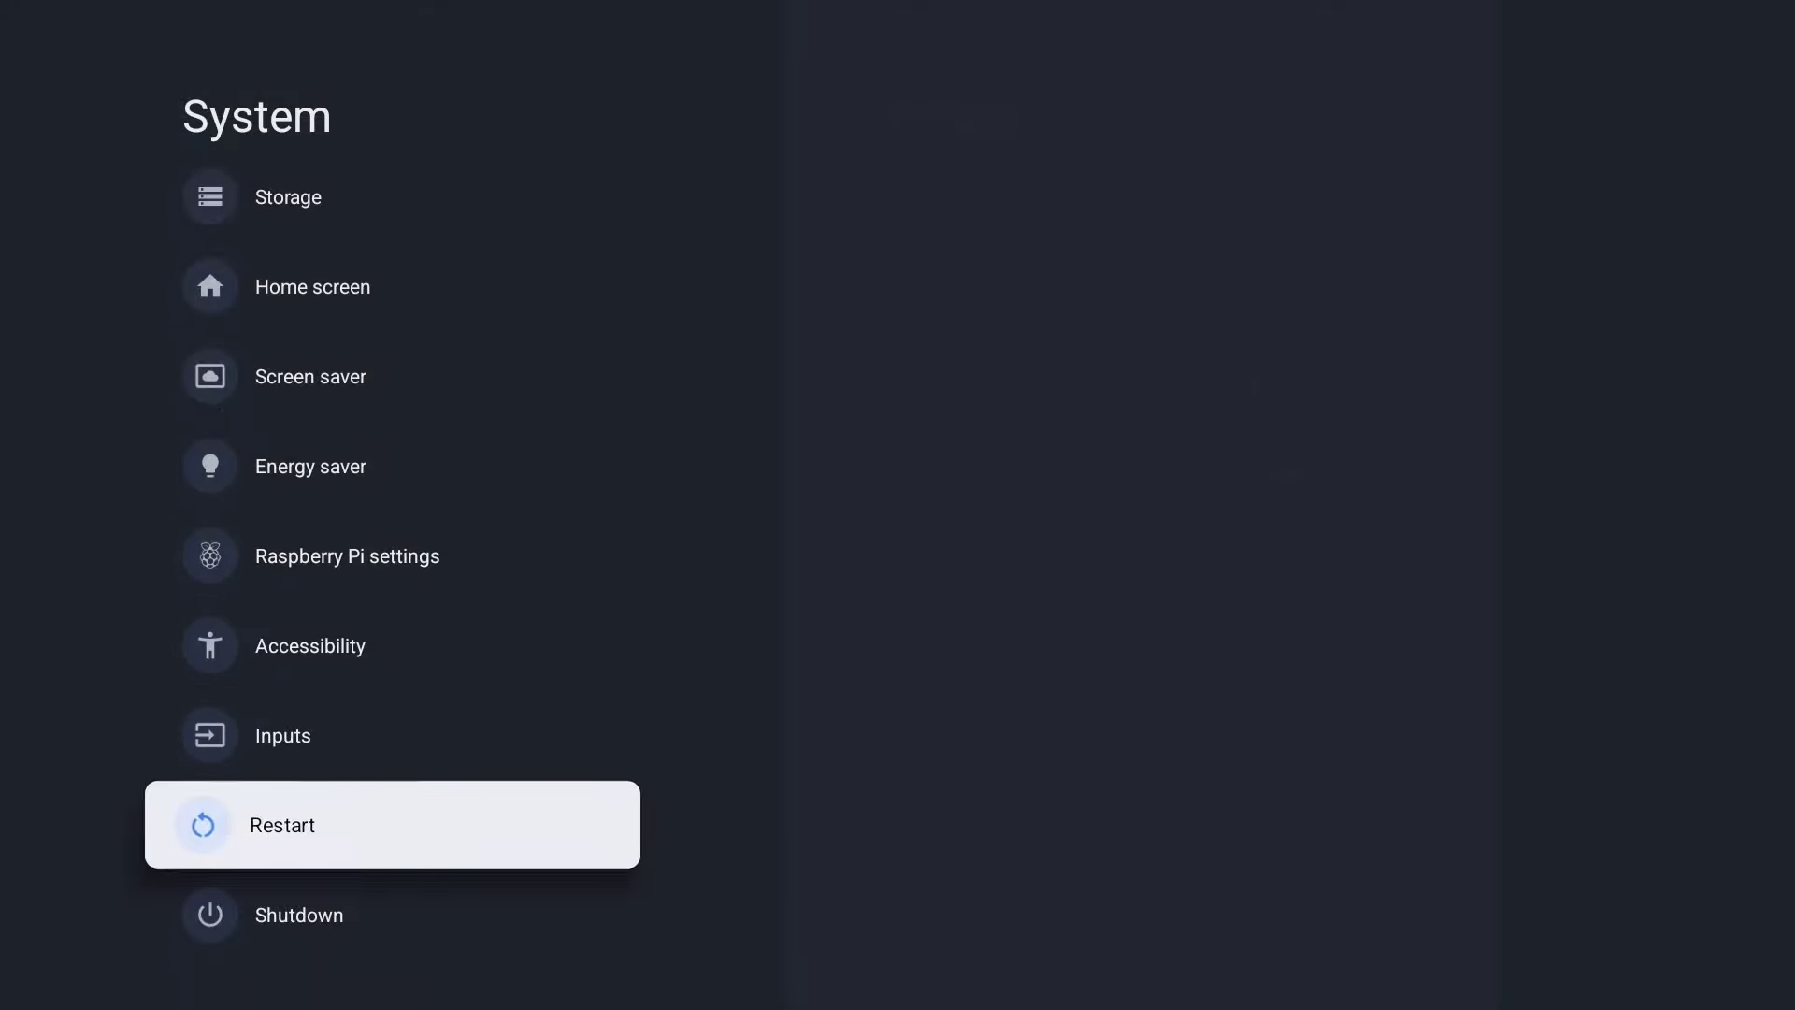
key("Return")
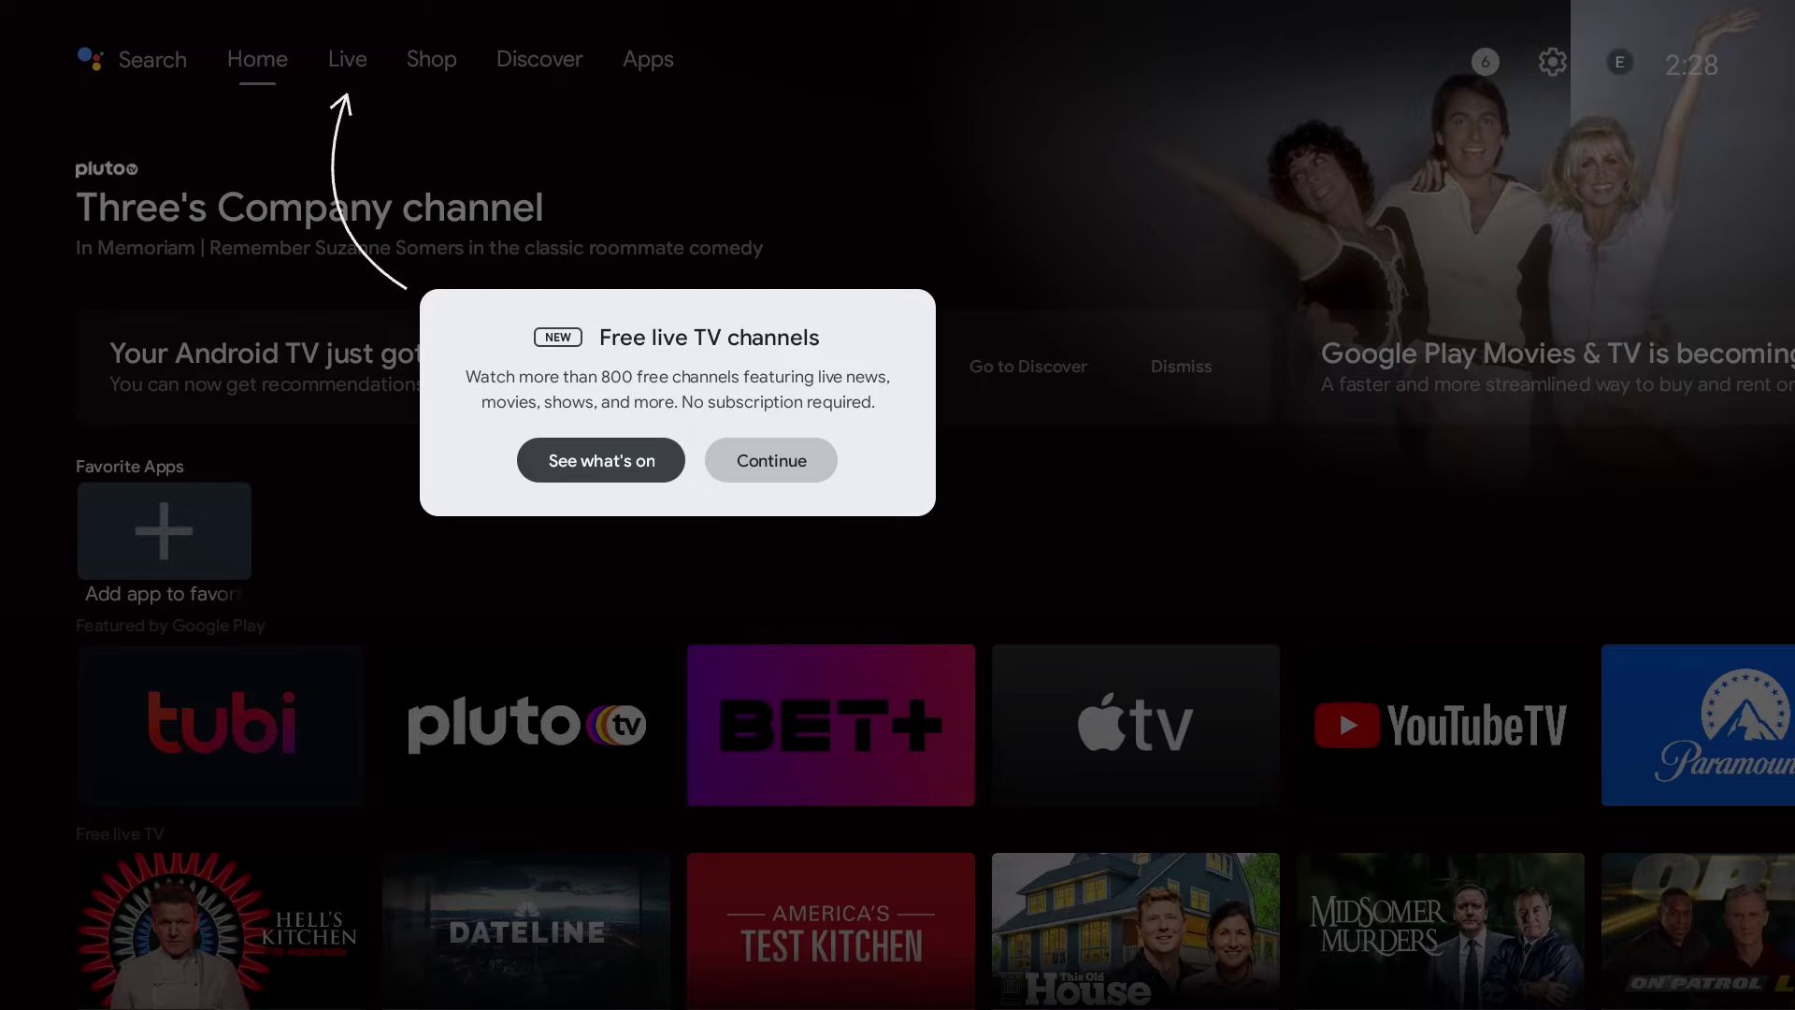
Clear the free live TV and movies tips and dismiss the 'Your Android TV just got better' card
key("Right")
key("Return")
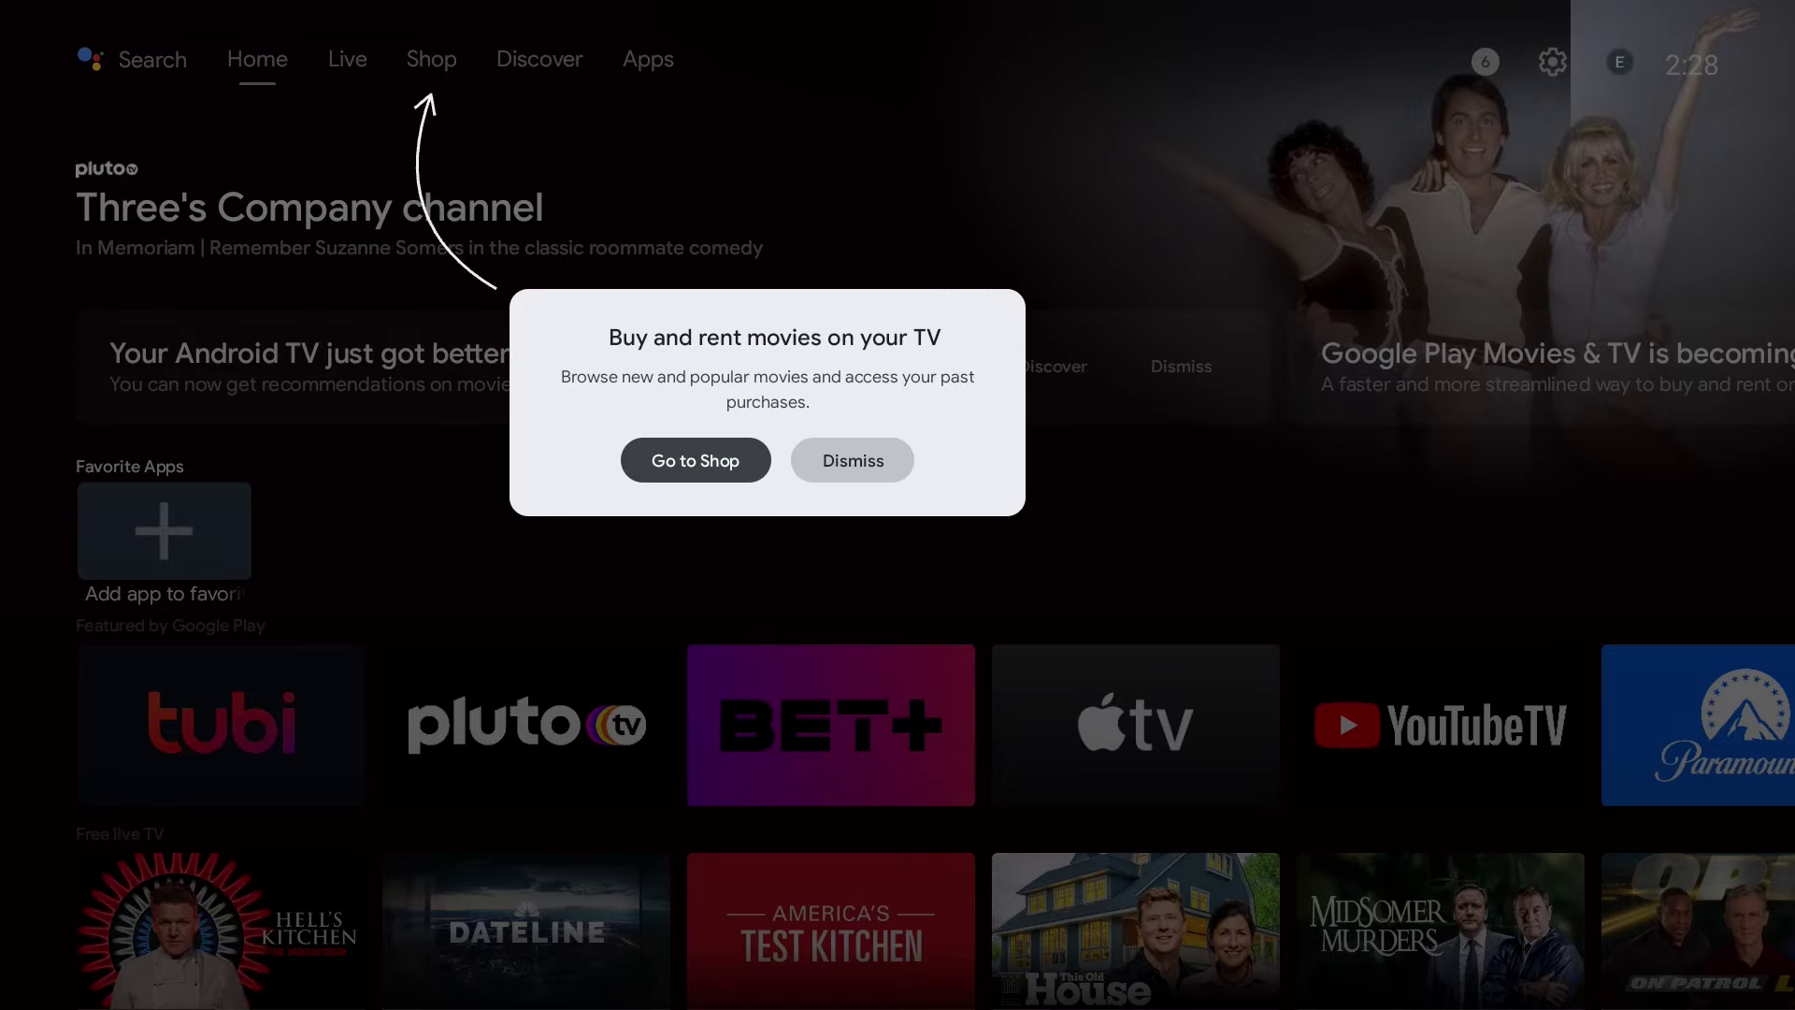
key("Right")
key("Return")
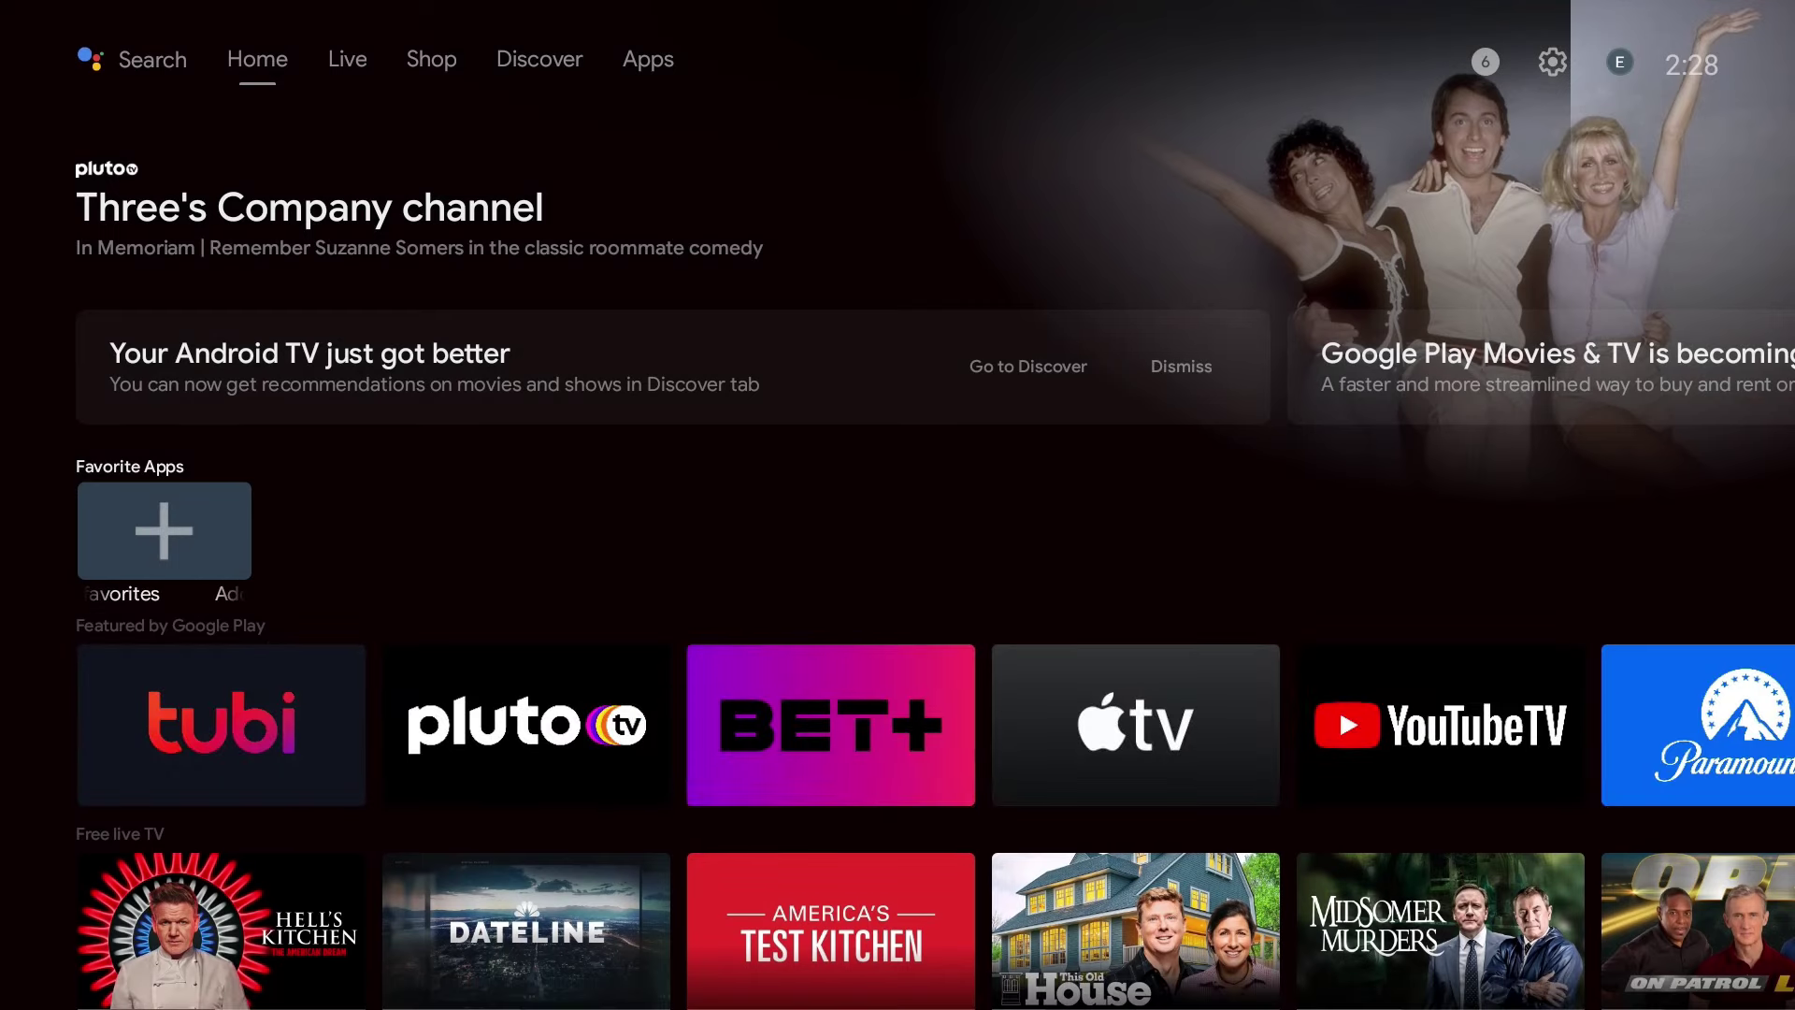
key("Down")
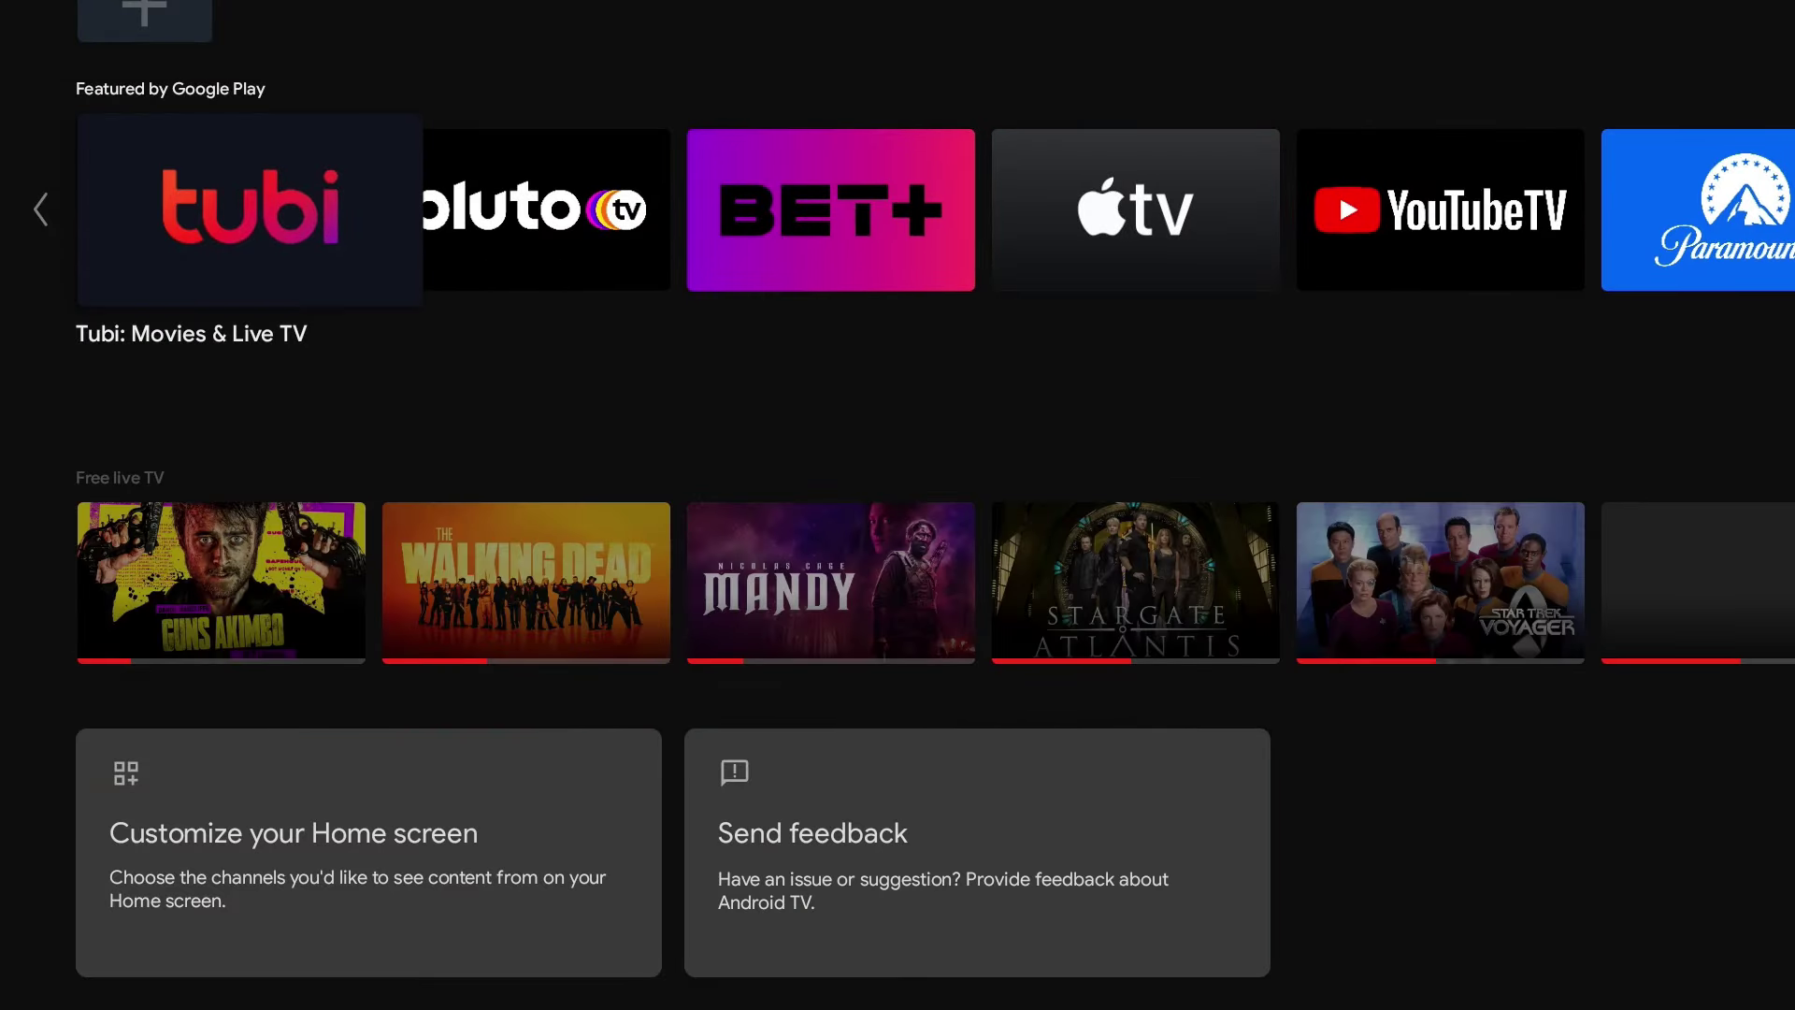
key("Up")
key("Up")
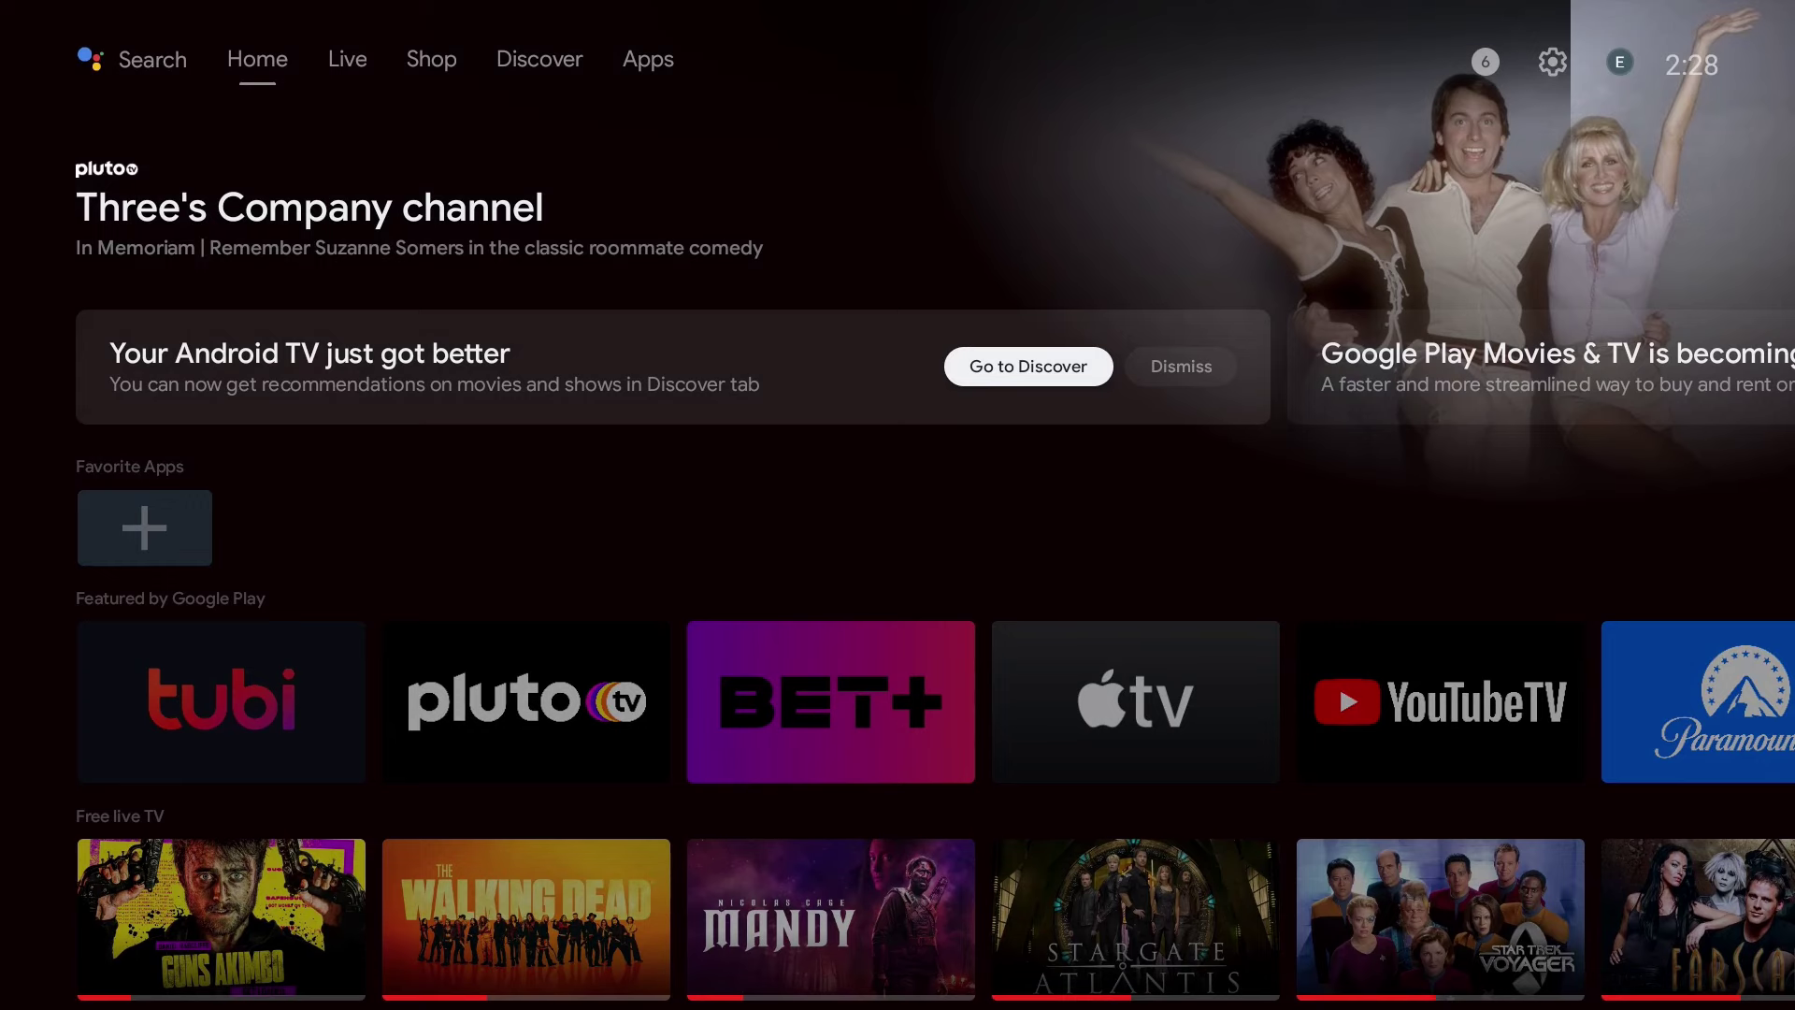
key("Right")
key("Return")
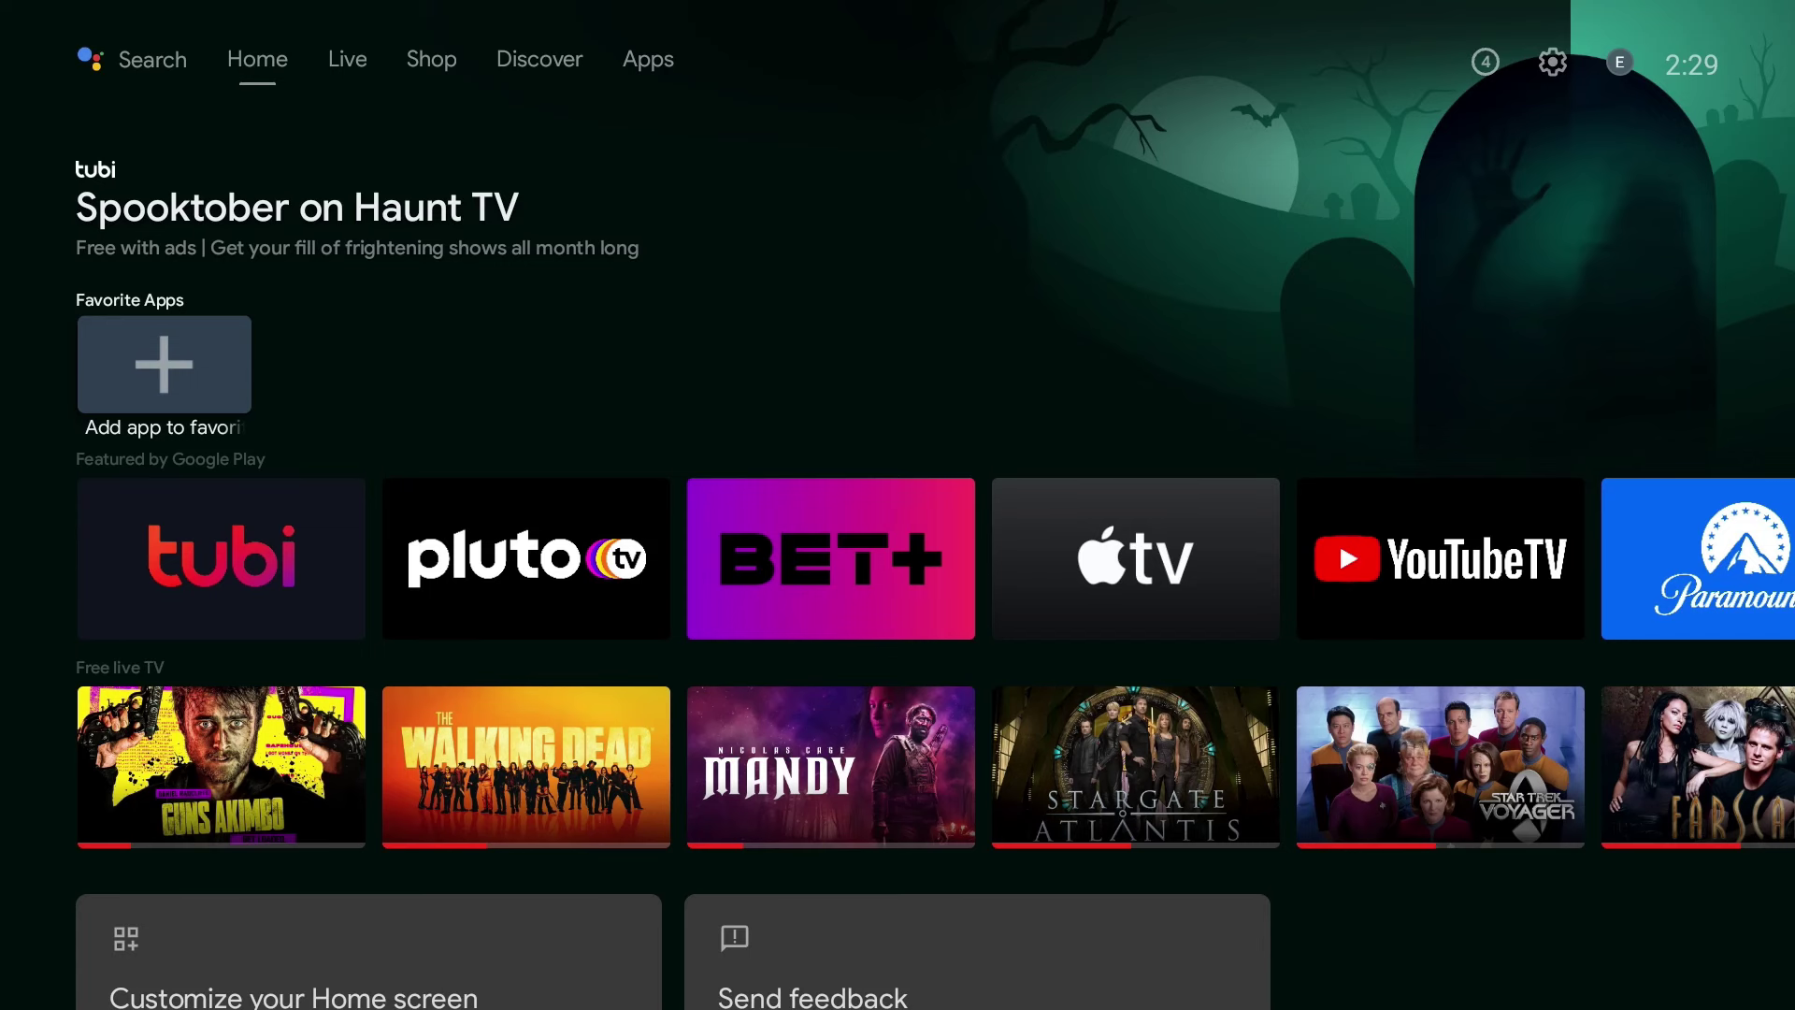
Browse the Live, Shop, Discover and Apps tabs, then return to Home
key("Up")
key("Up")
key("Right")
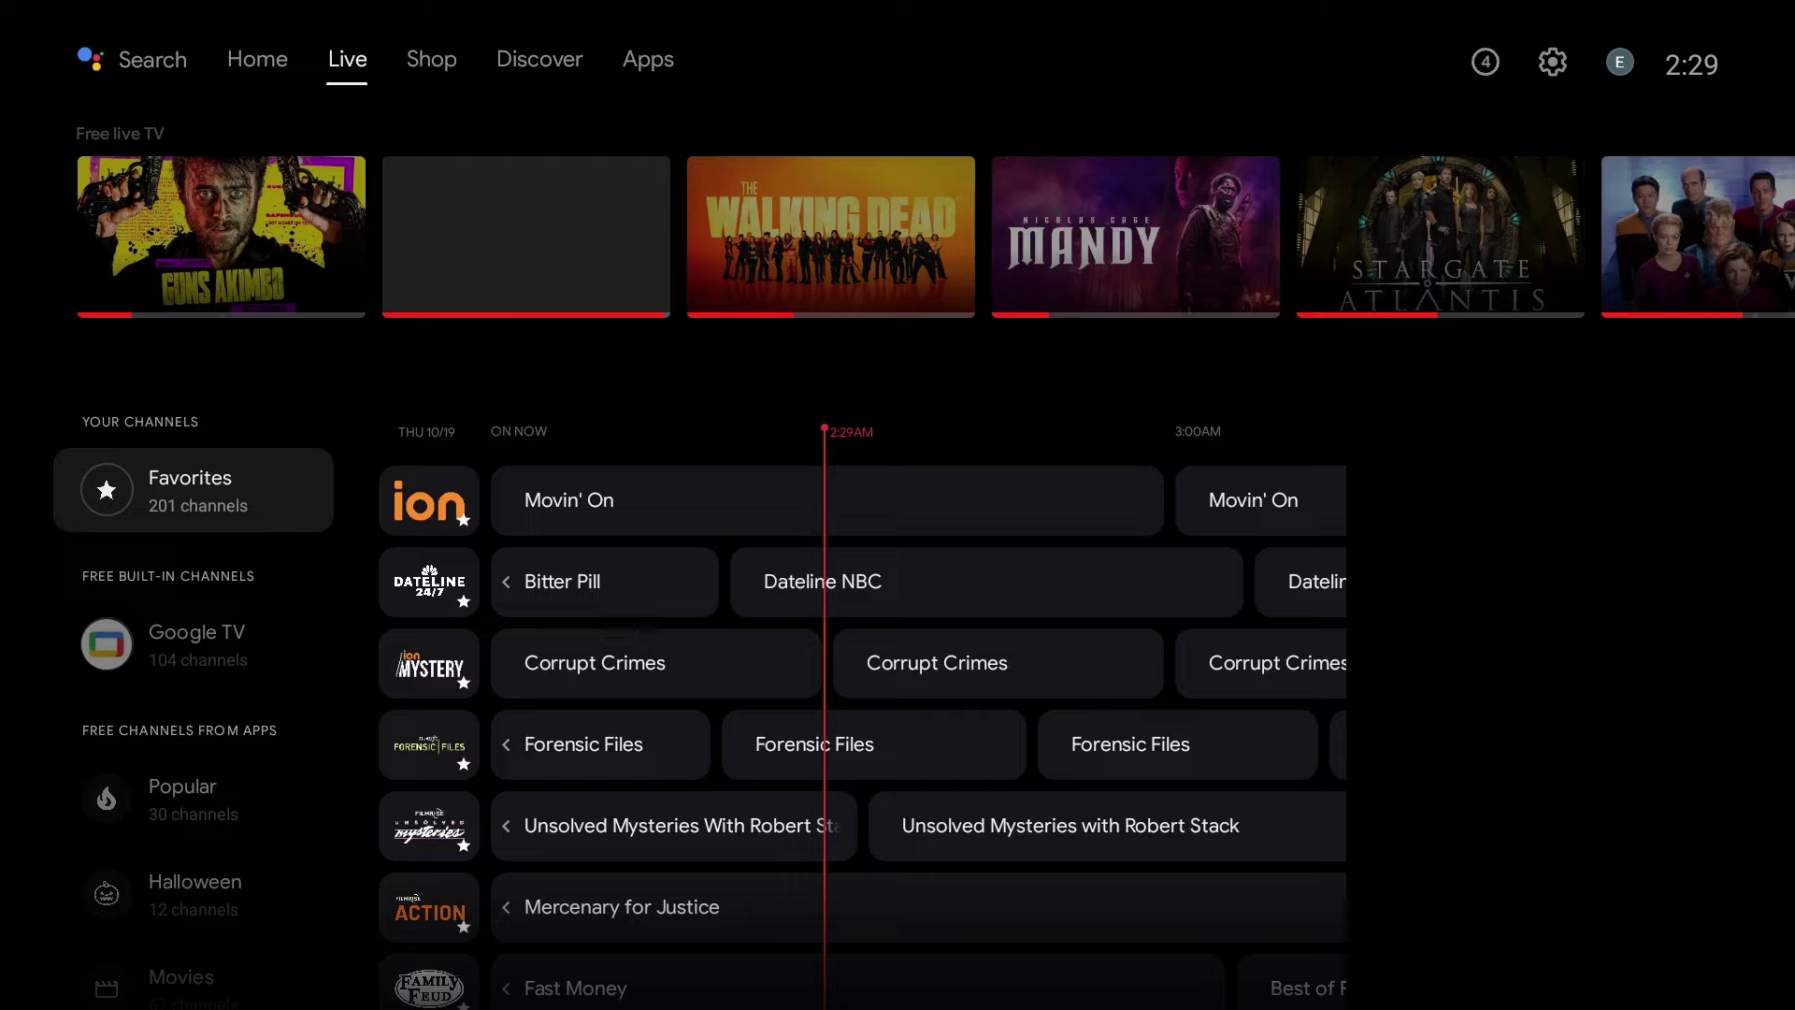
key("Right")
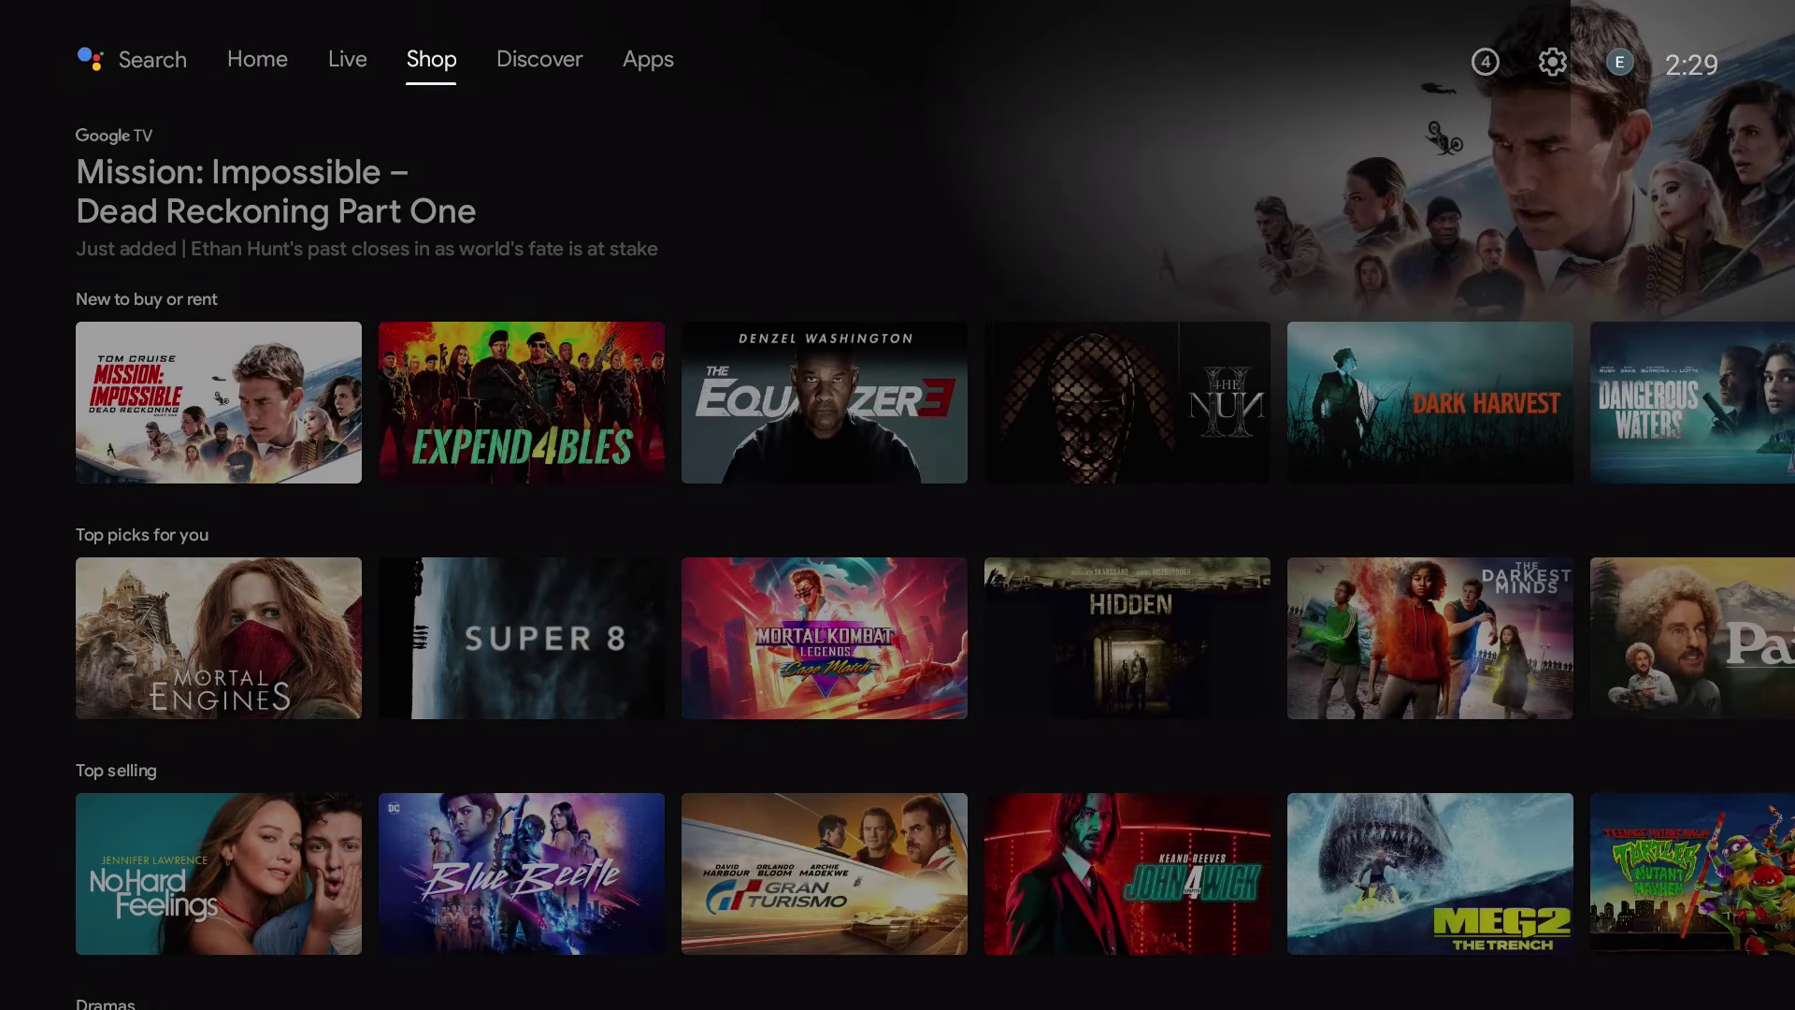
key("Right")
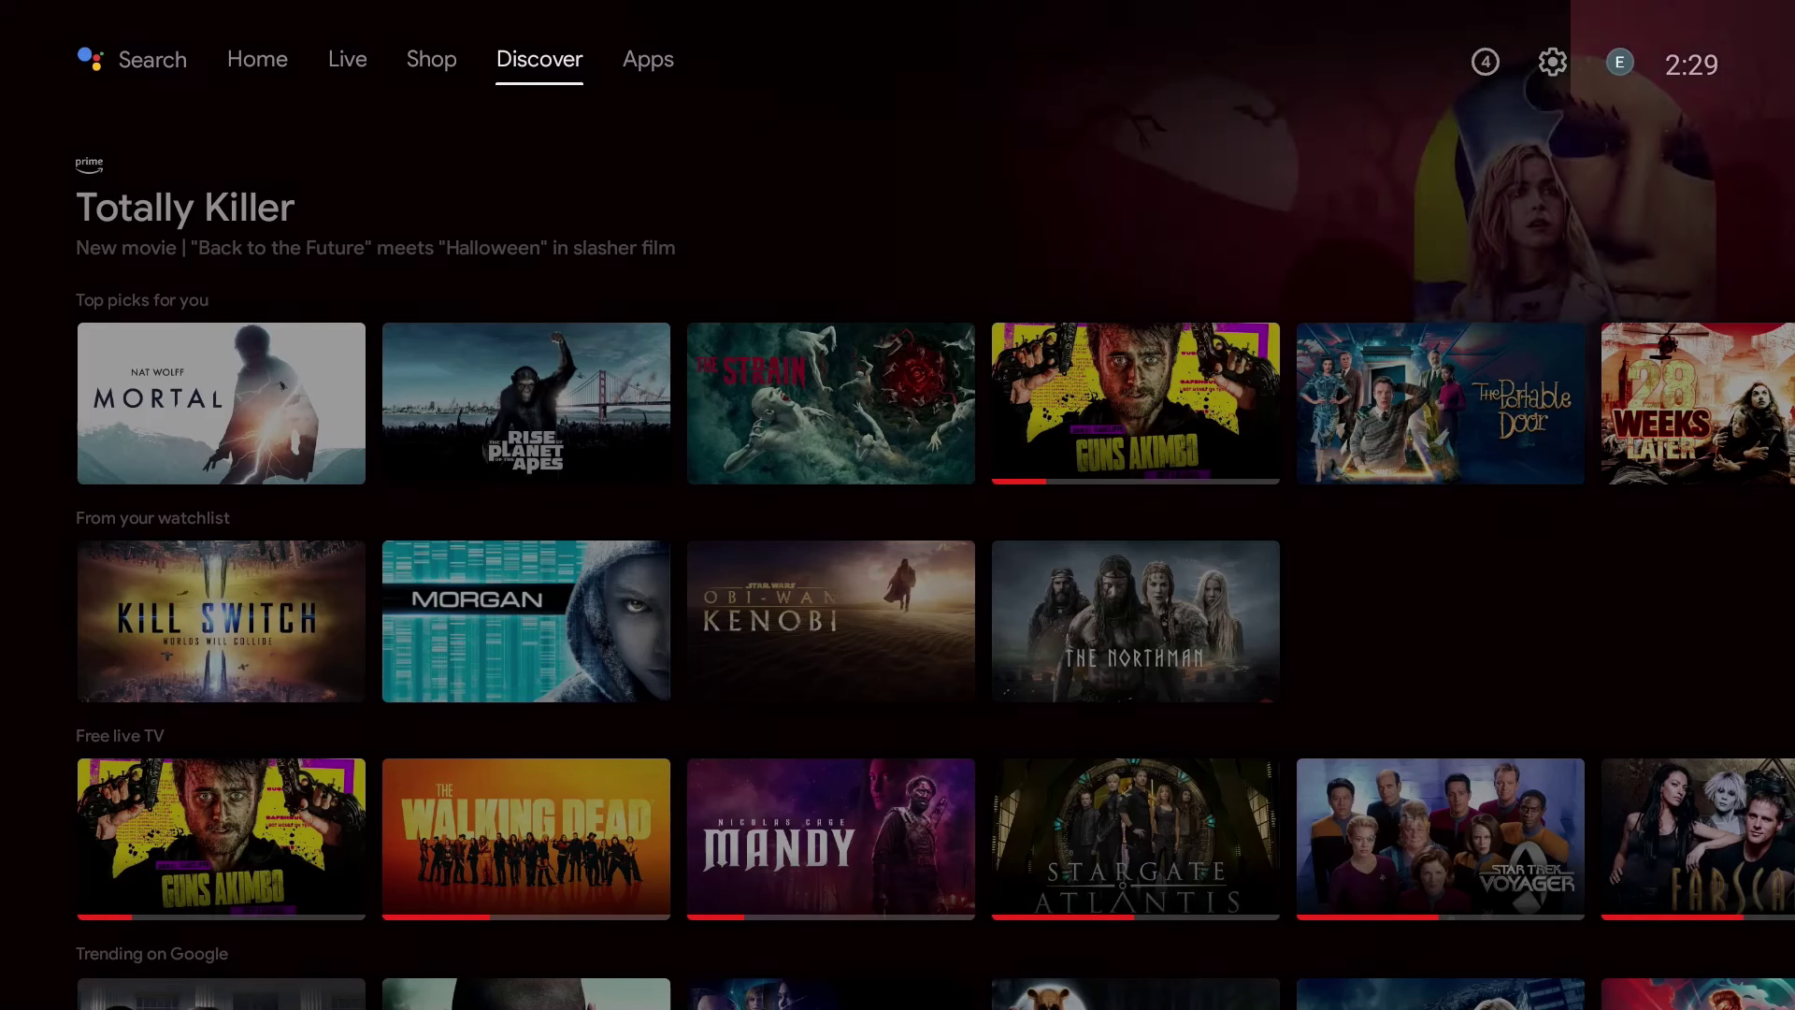
key("Right")
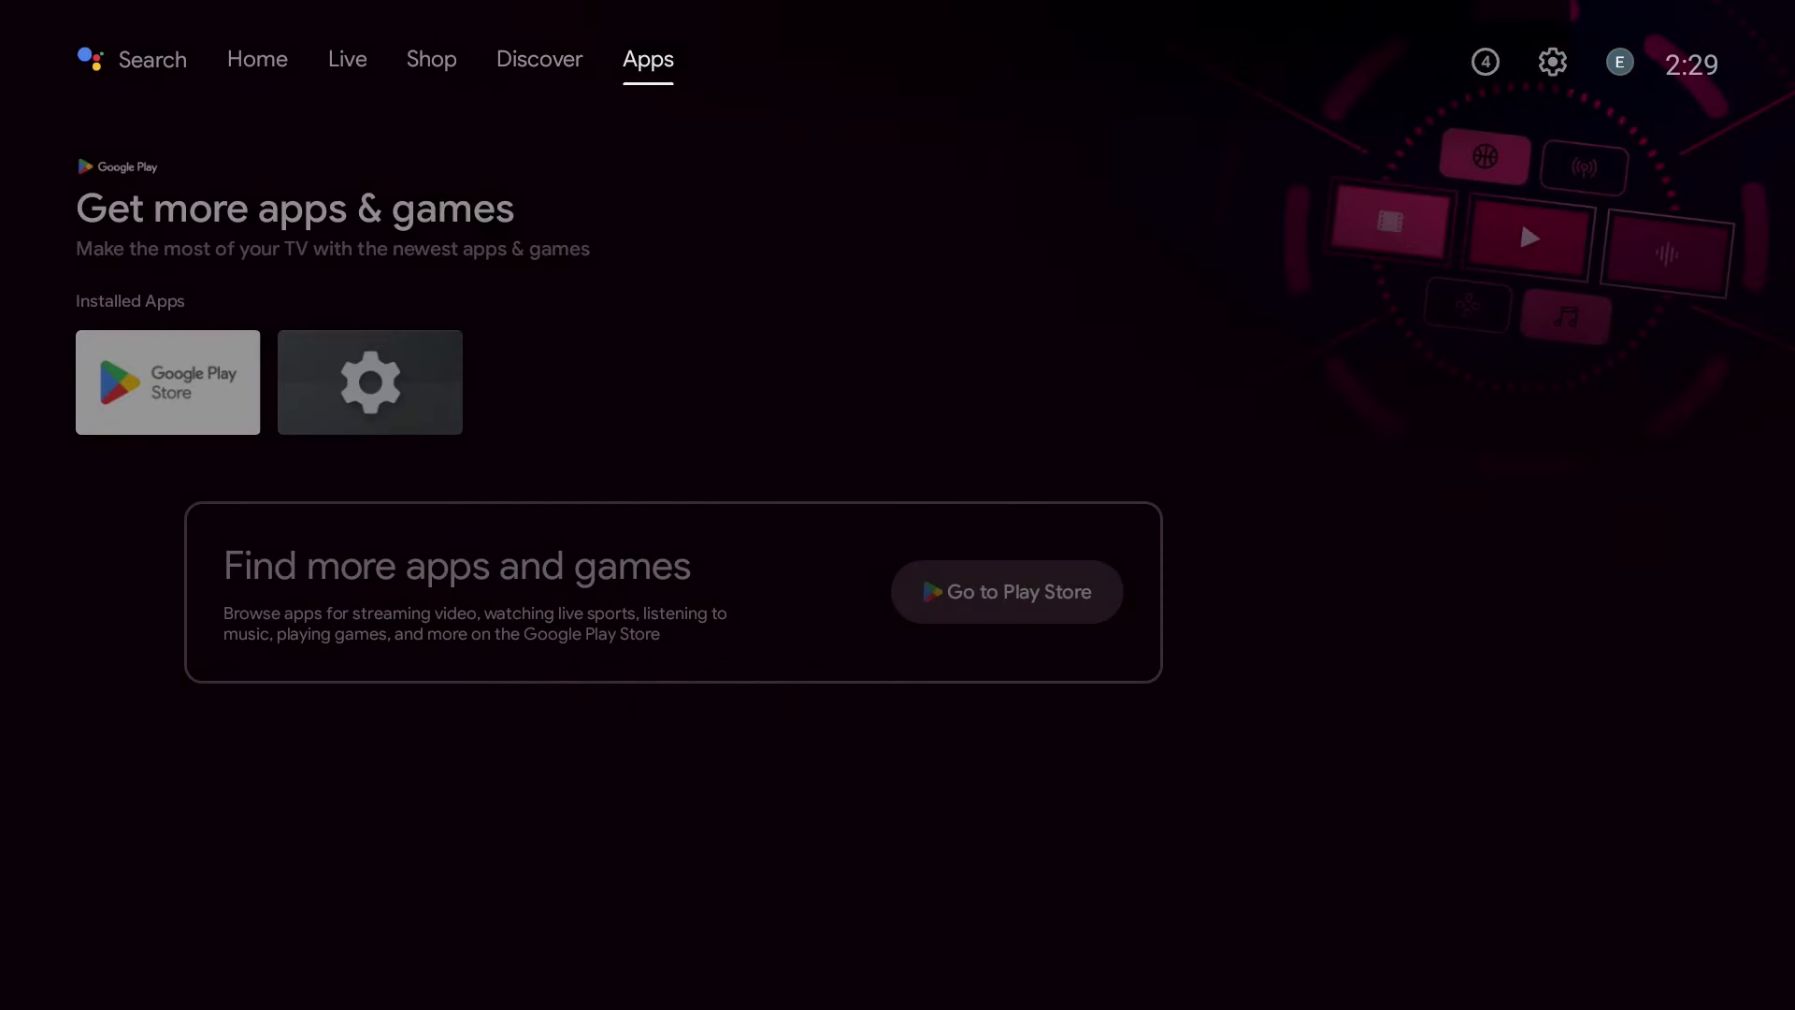
key("Left")
key("Left")
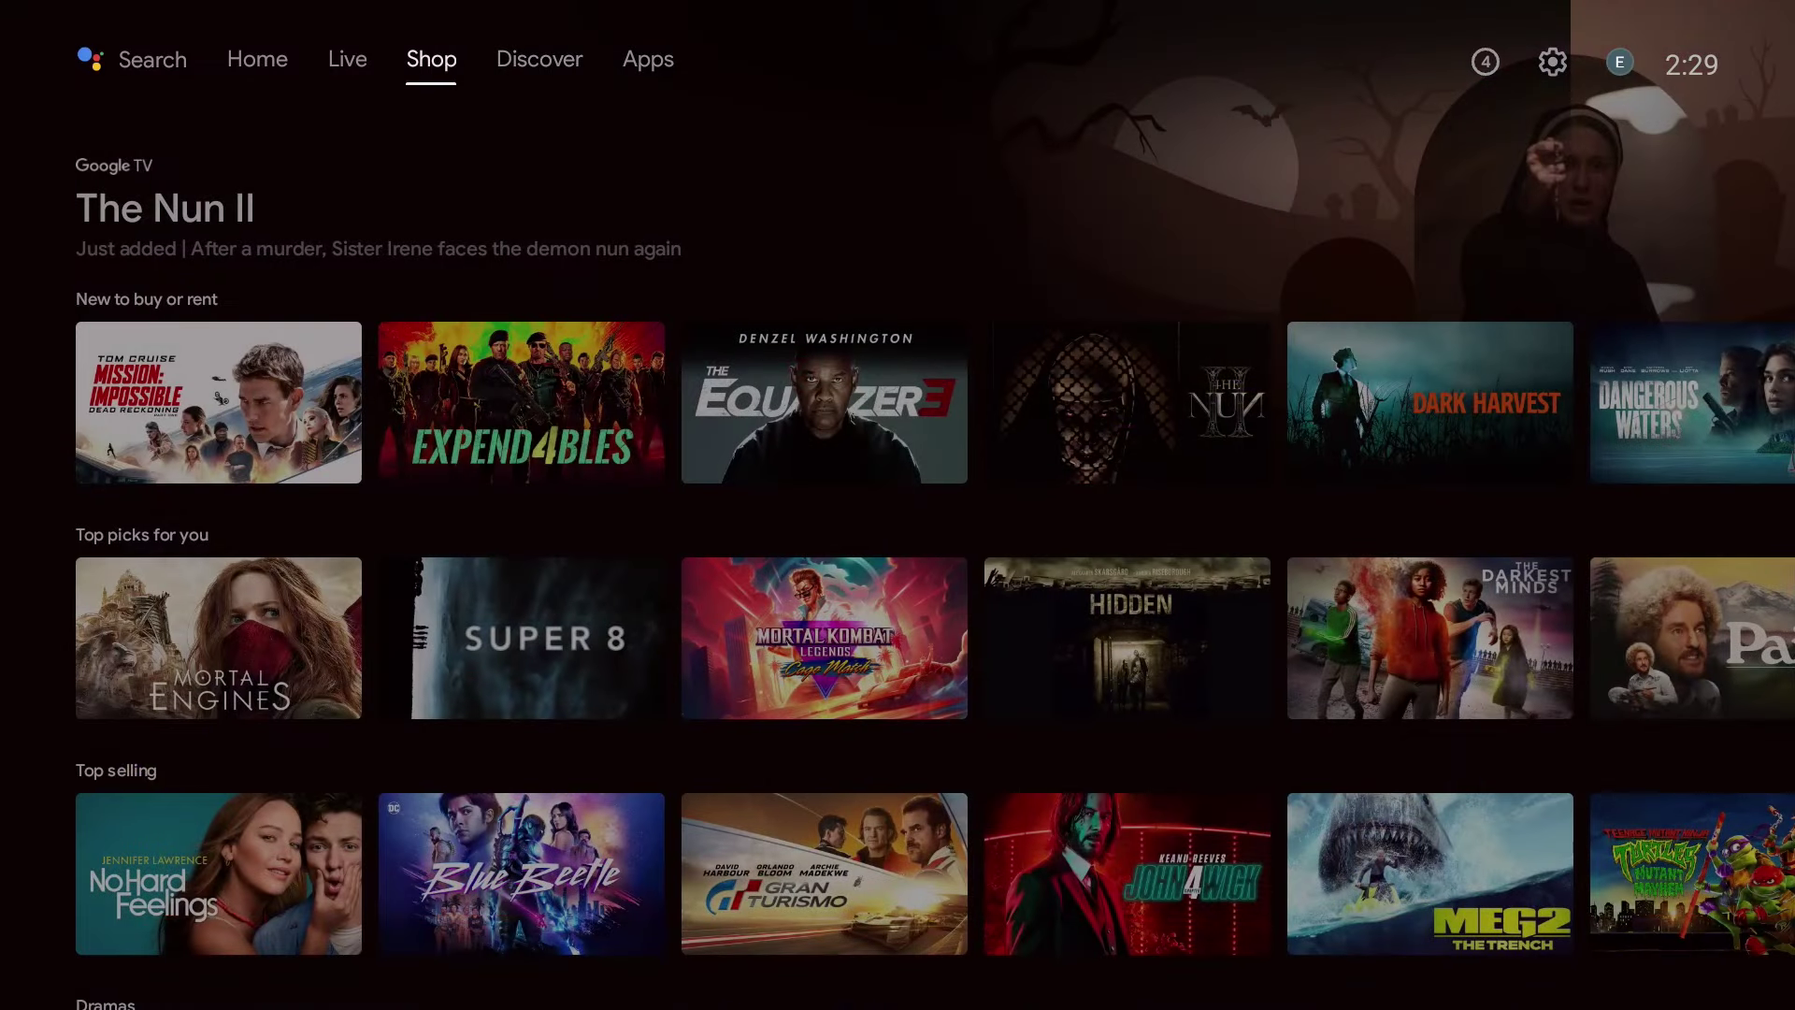
key("Left")
key("Left")
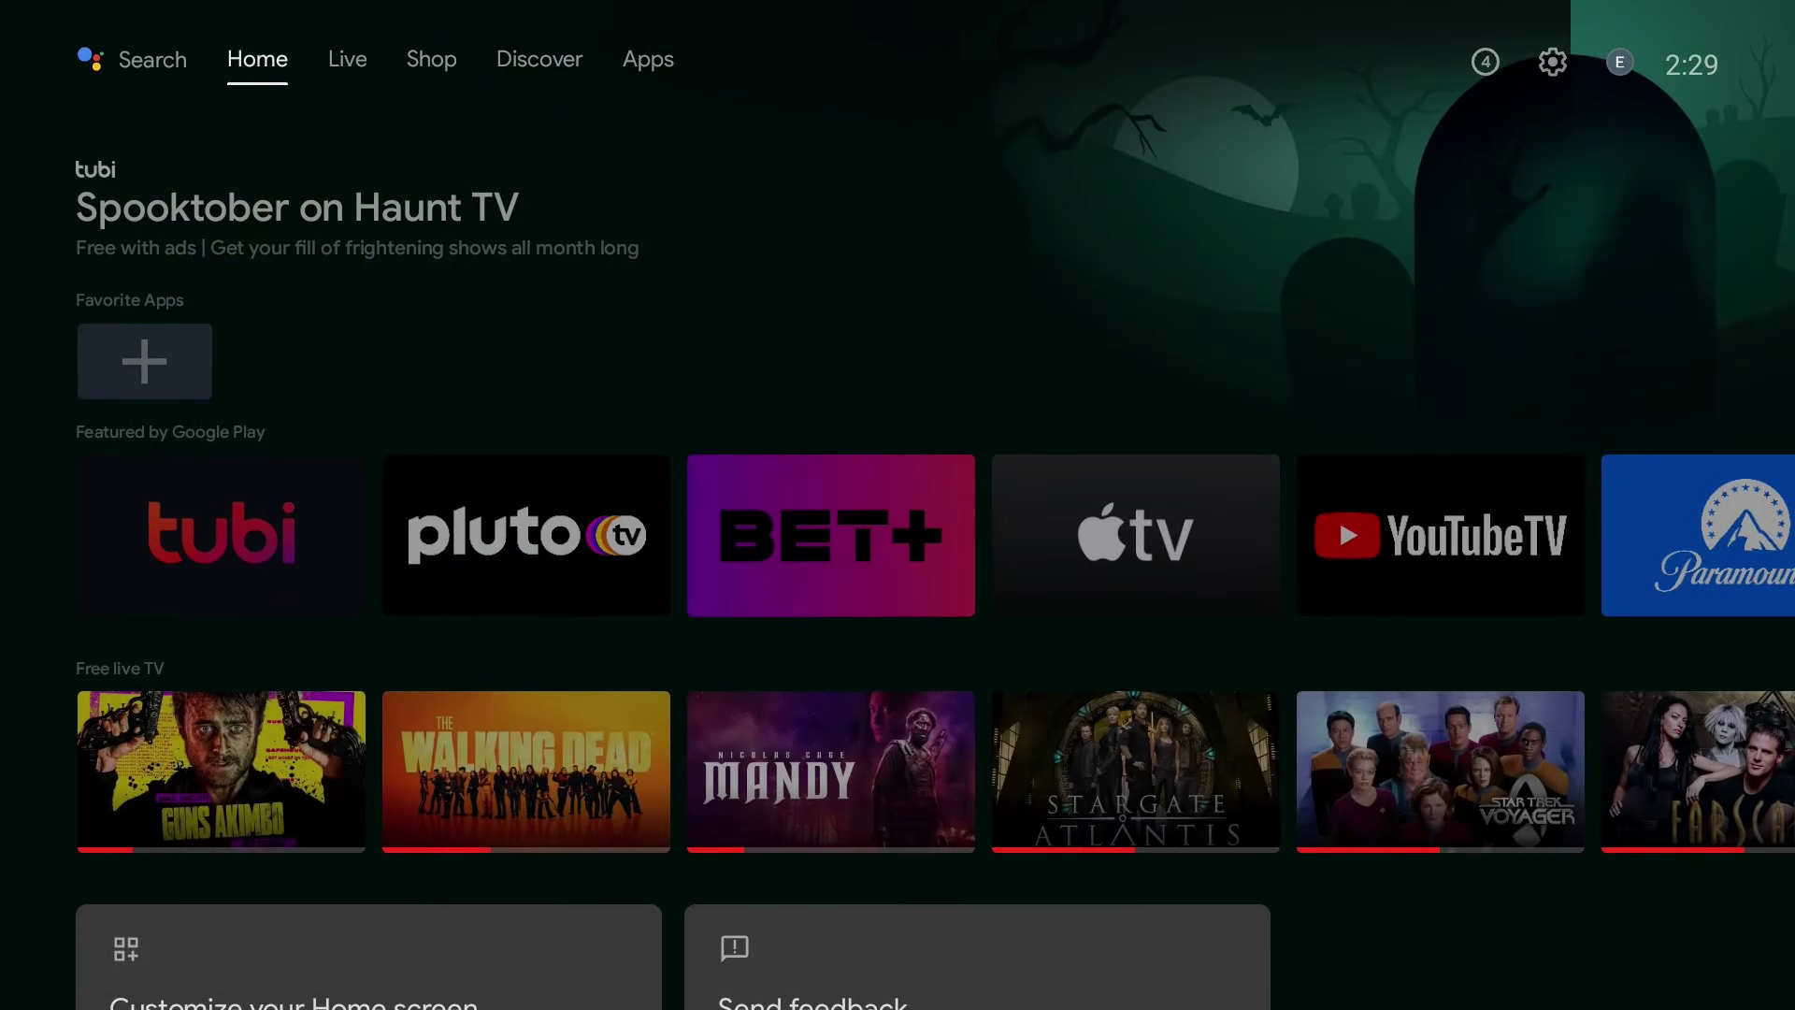
key("Left")
key("Right")
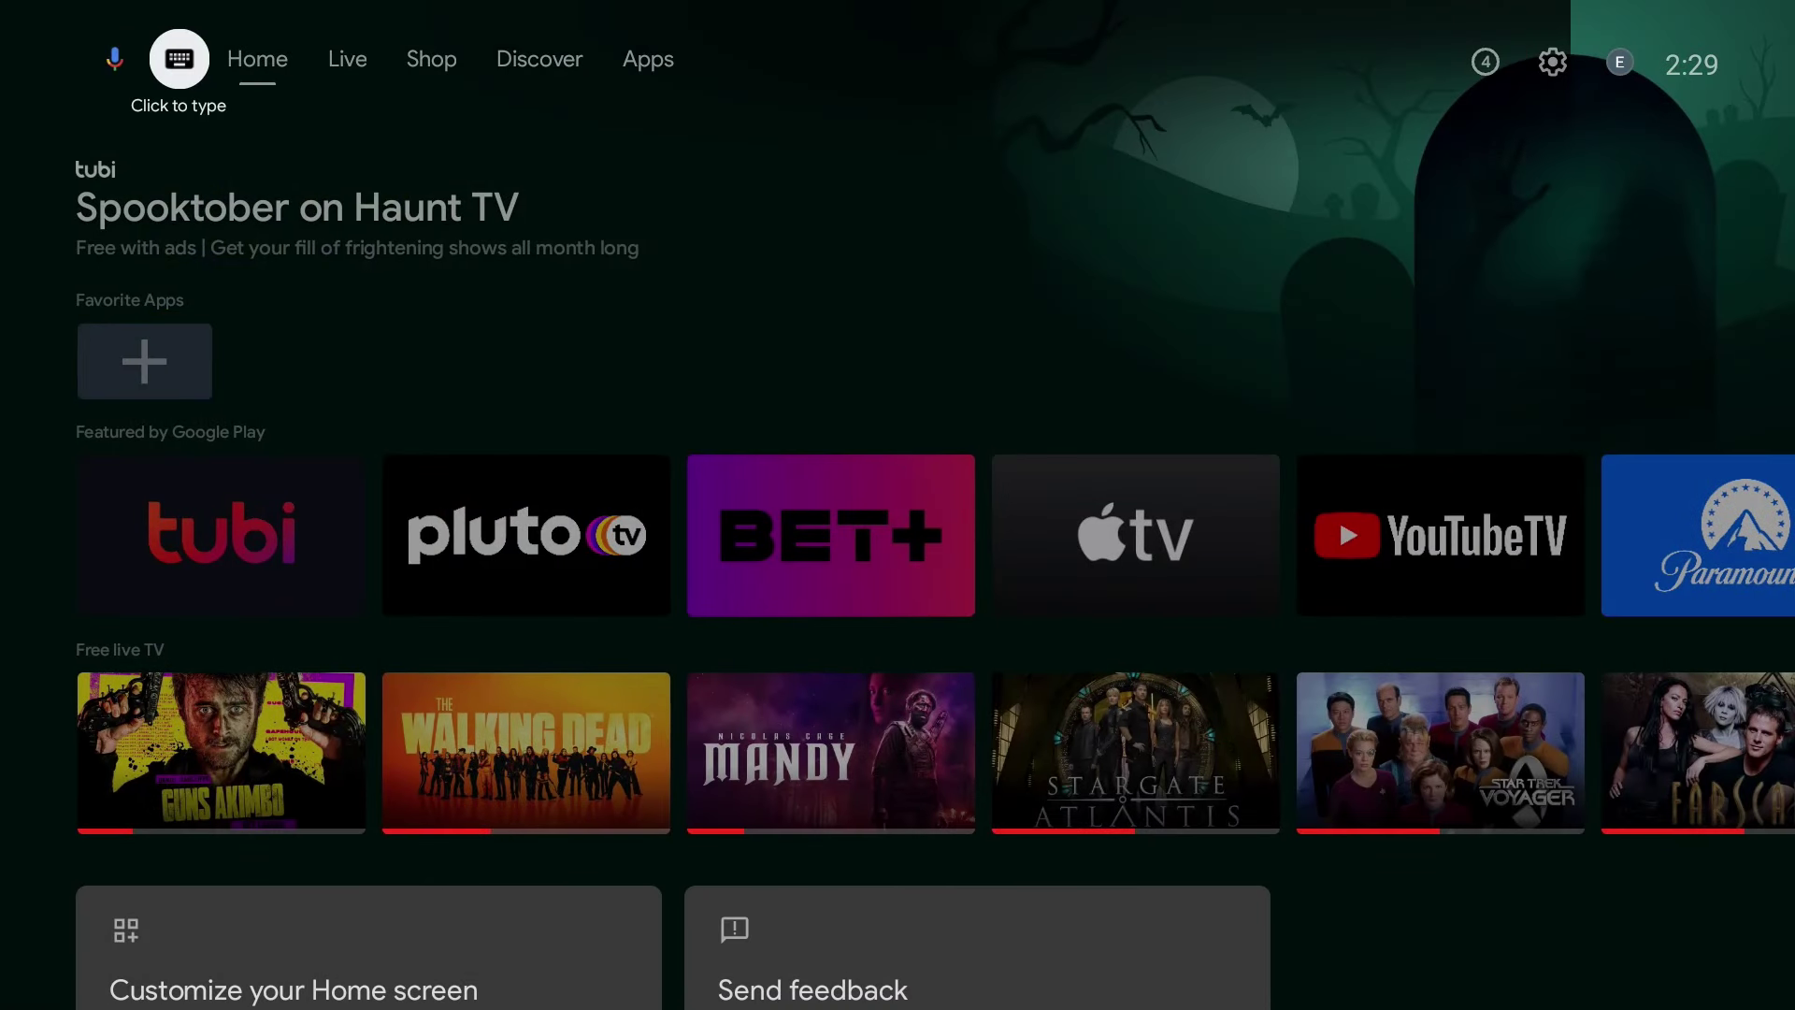
key("Right")
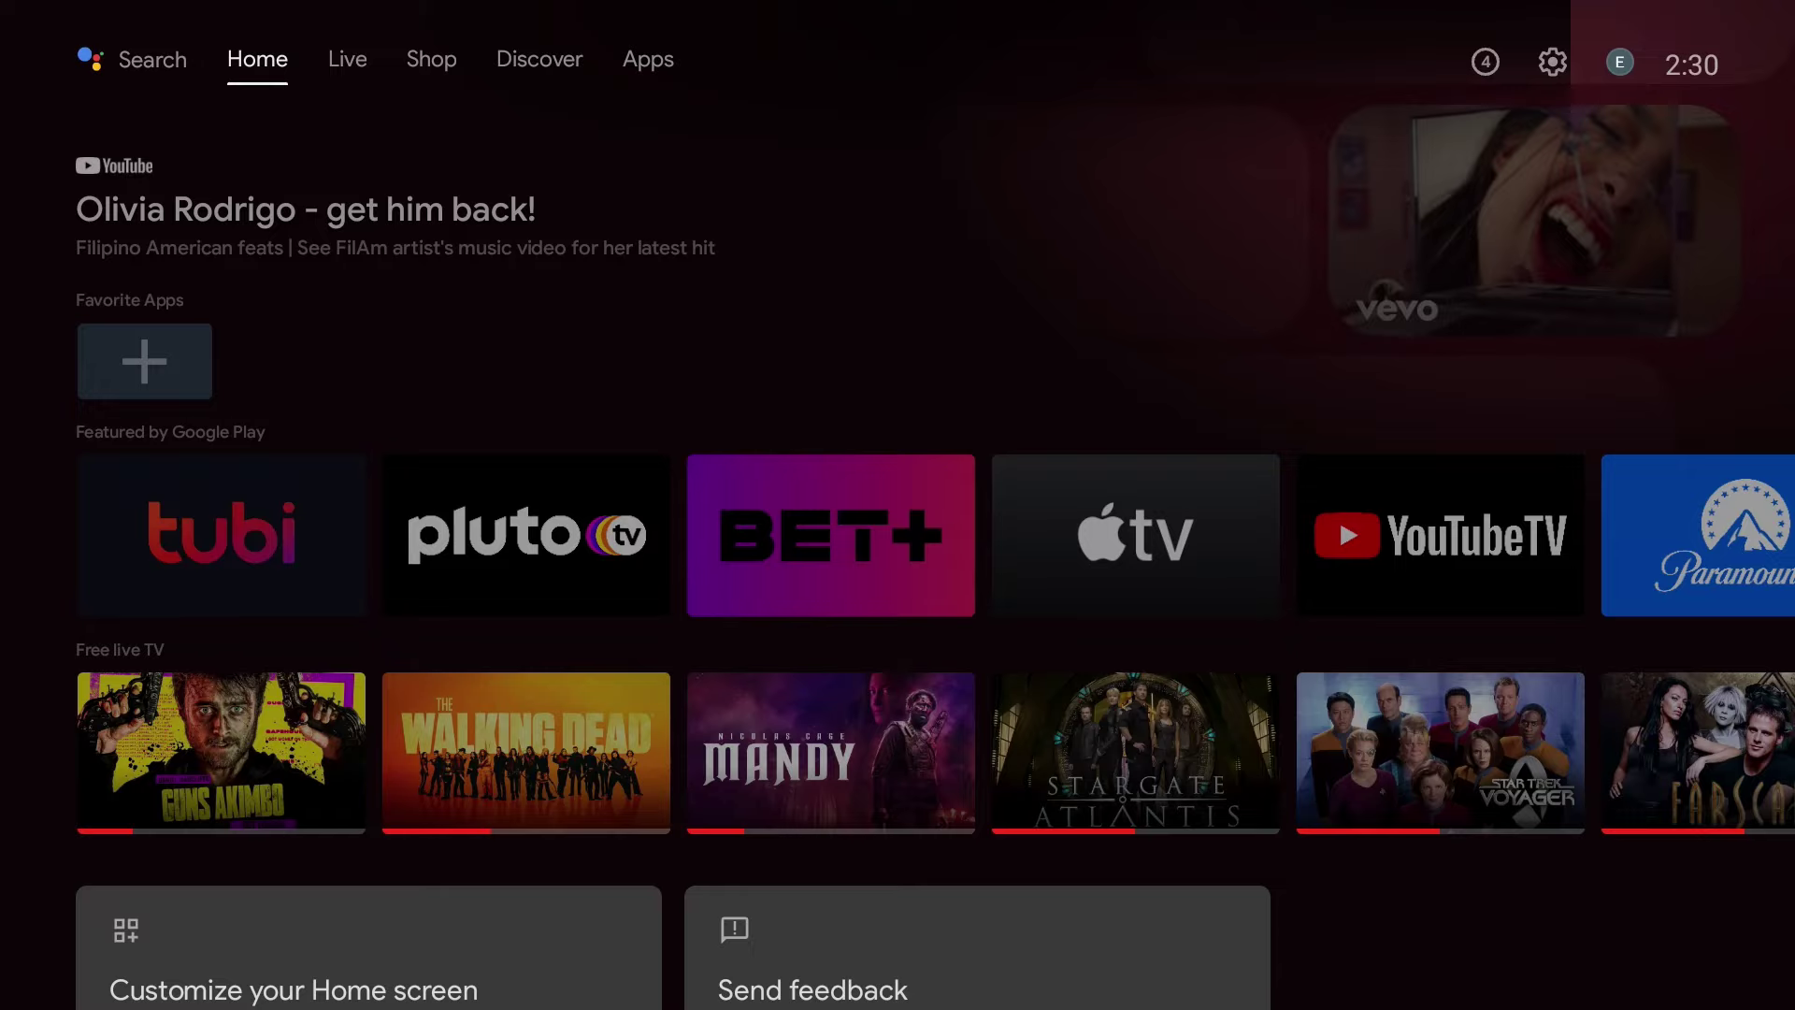
key("Right")
key("Left")
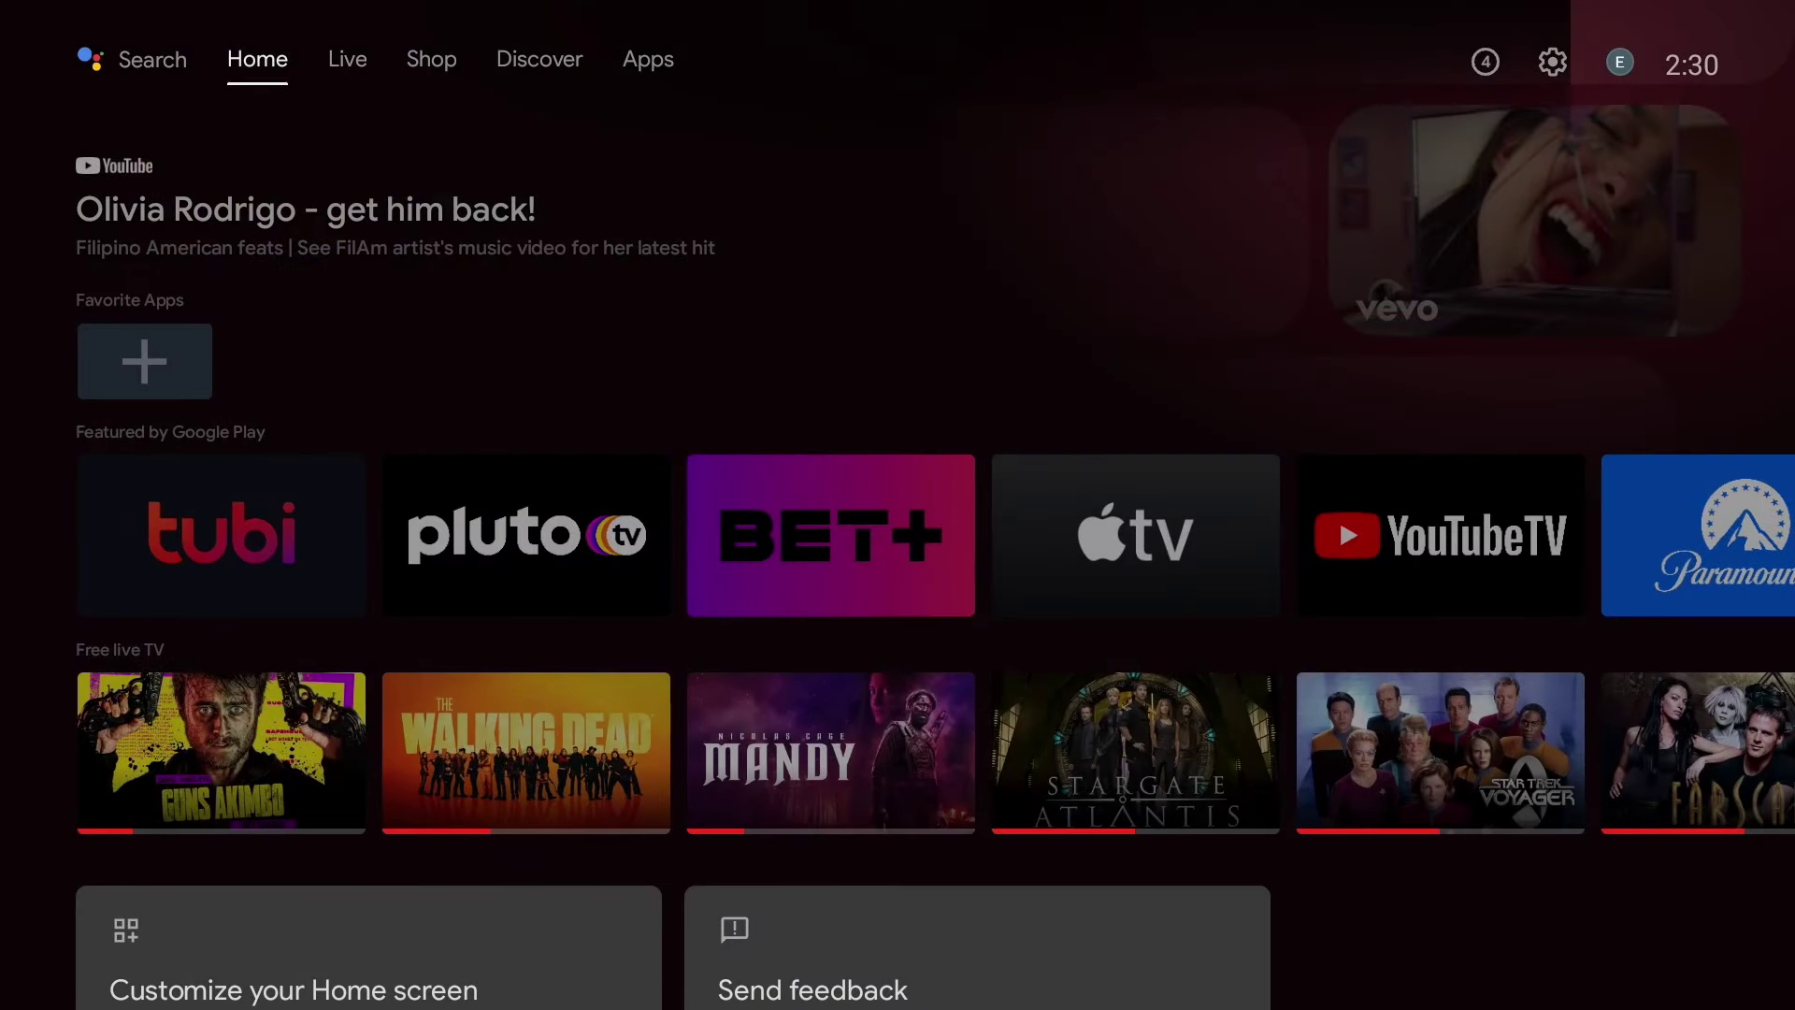